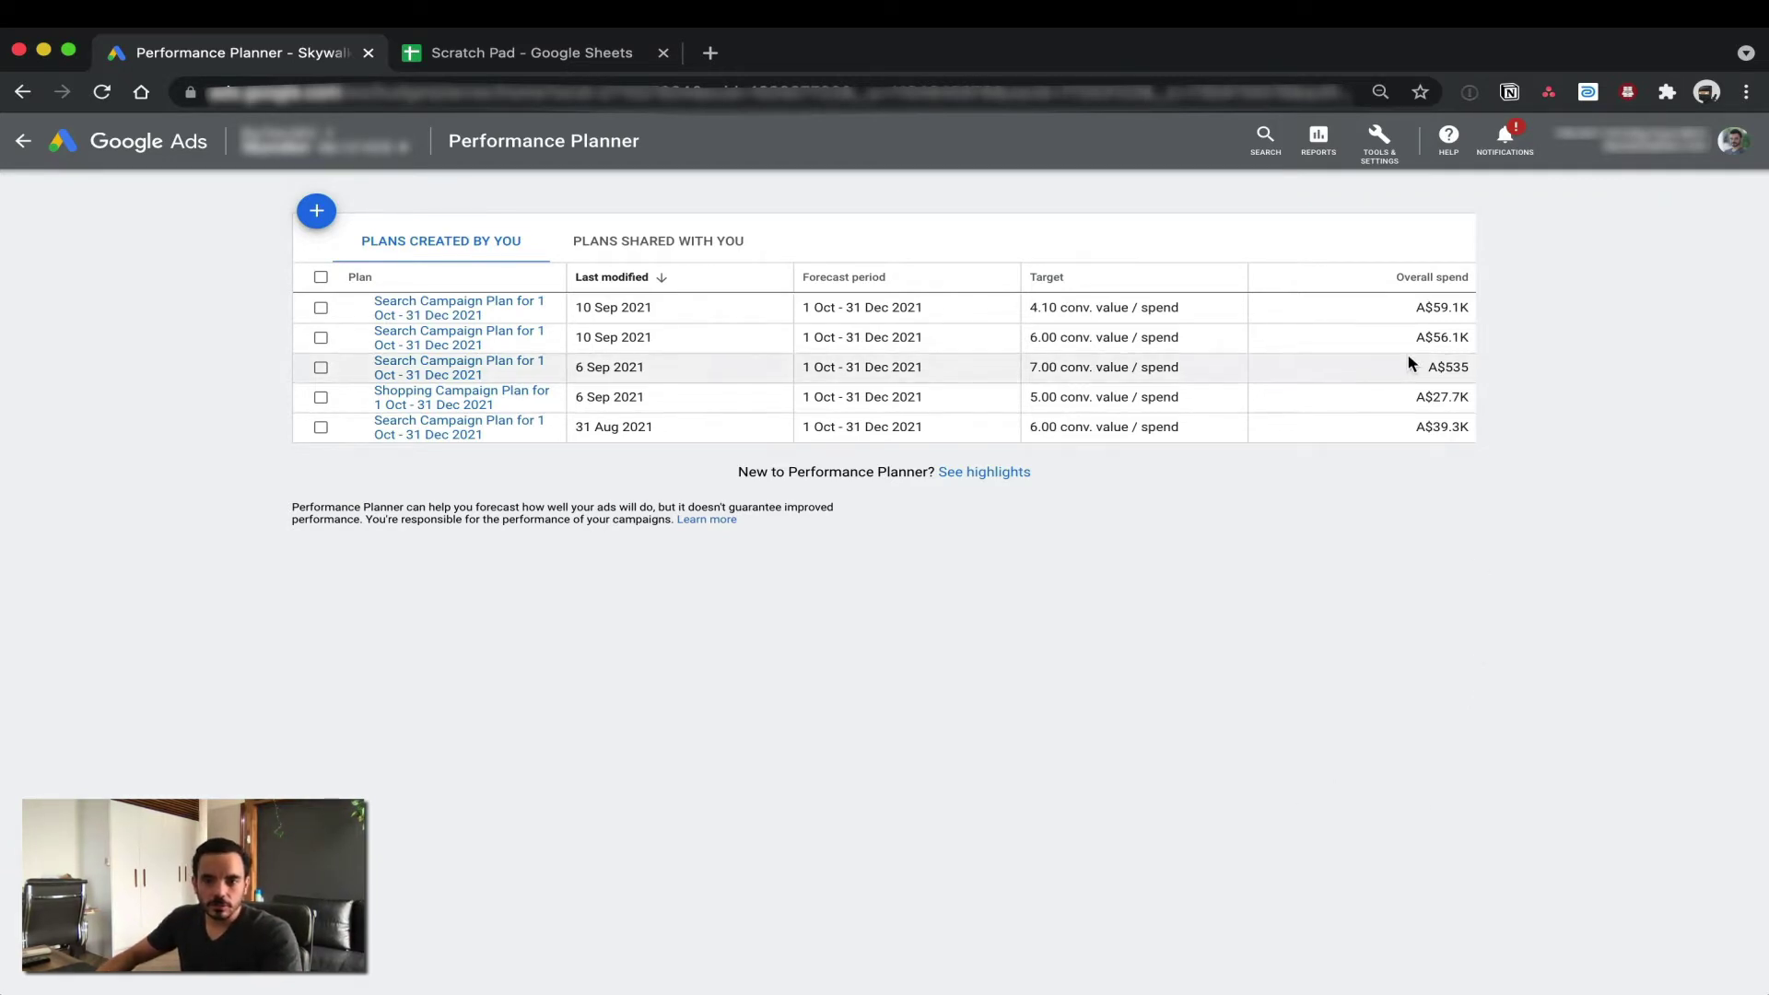
- Look over the Tools & Settings list from Performance Planner, then dismiss it
left_click(1391, 157)
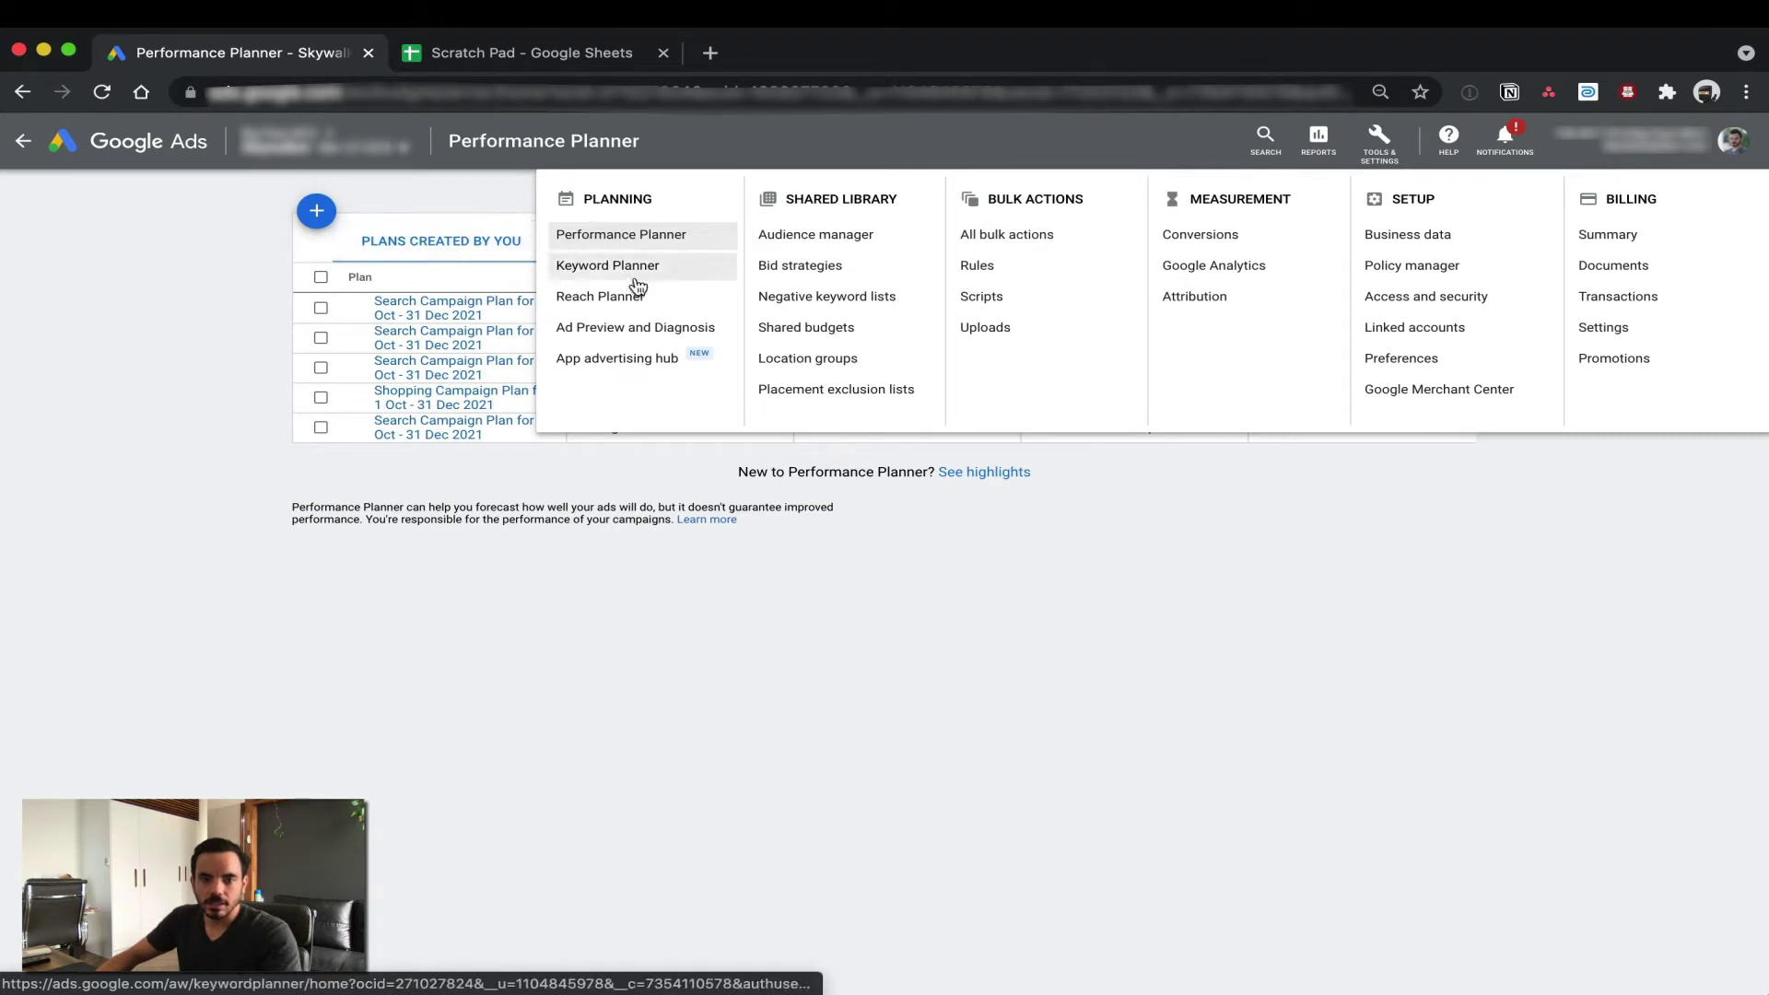
left_click(901, 656)
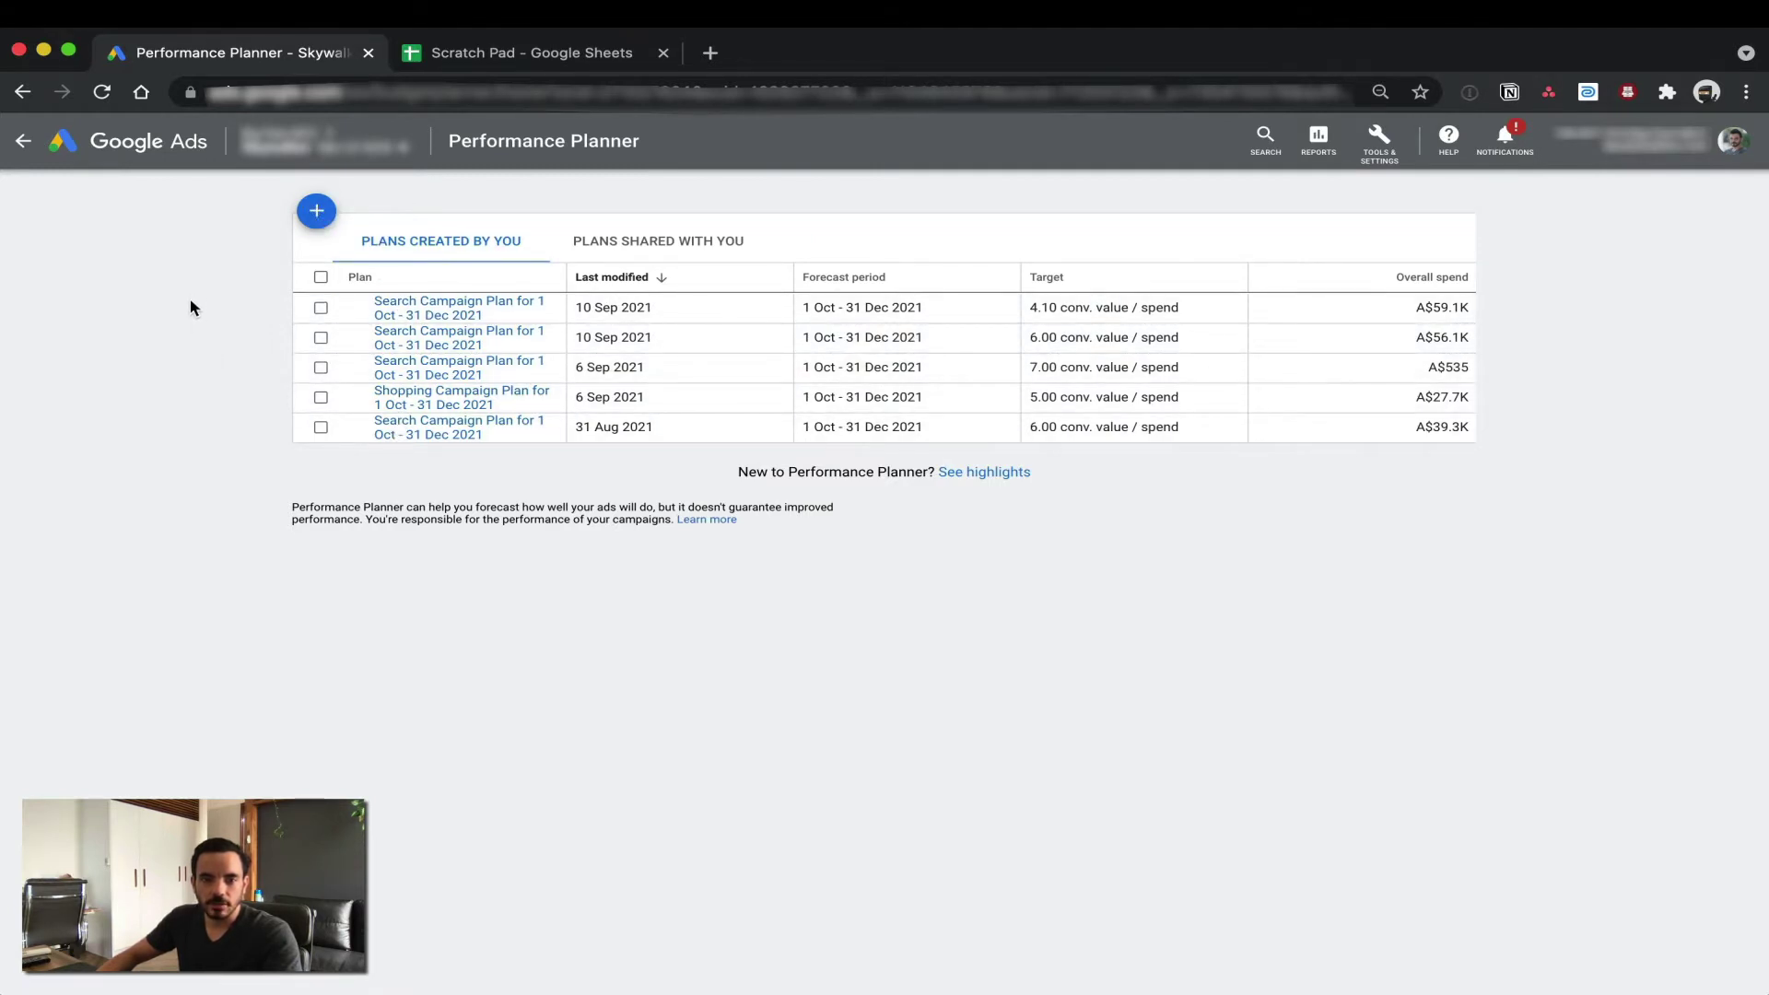
- Start a new Search plan including both Search - Product and Search - Brand campaigns
left_click(332, 211)
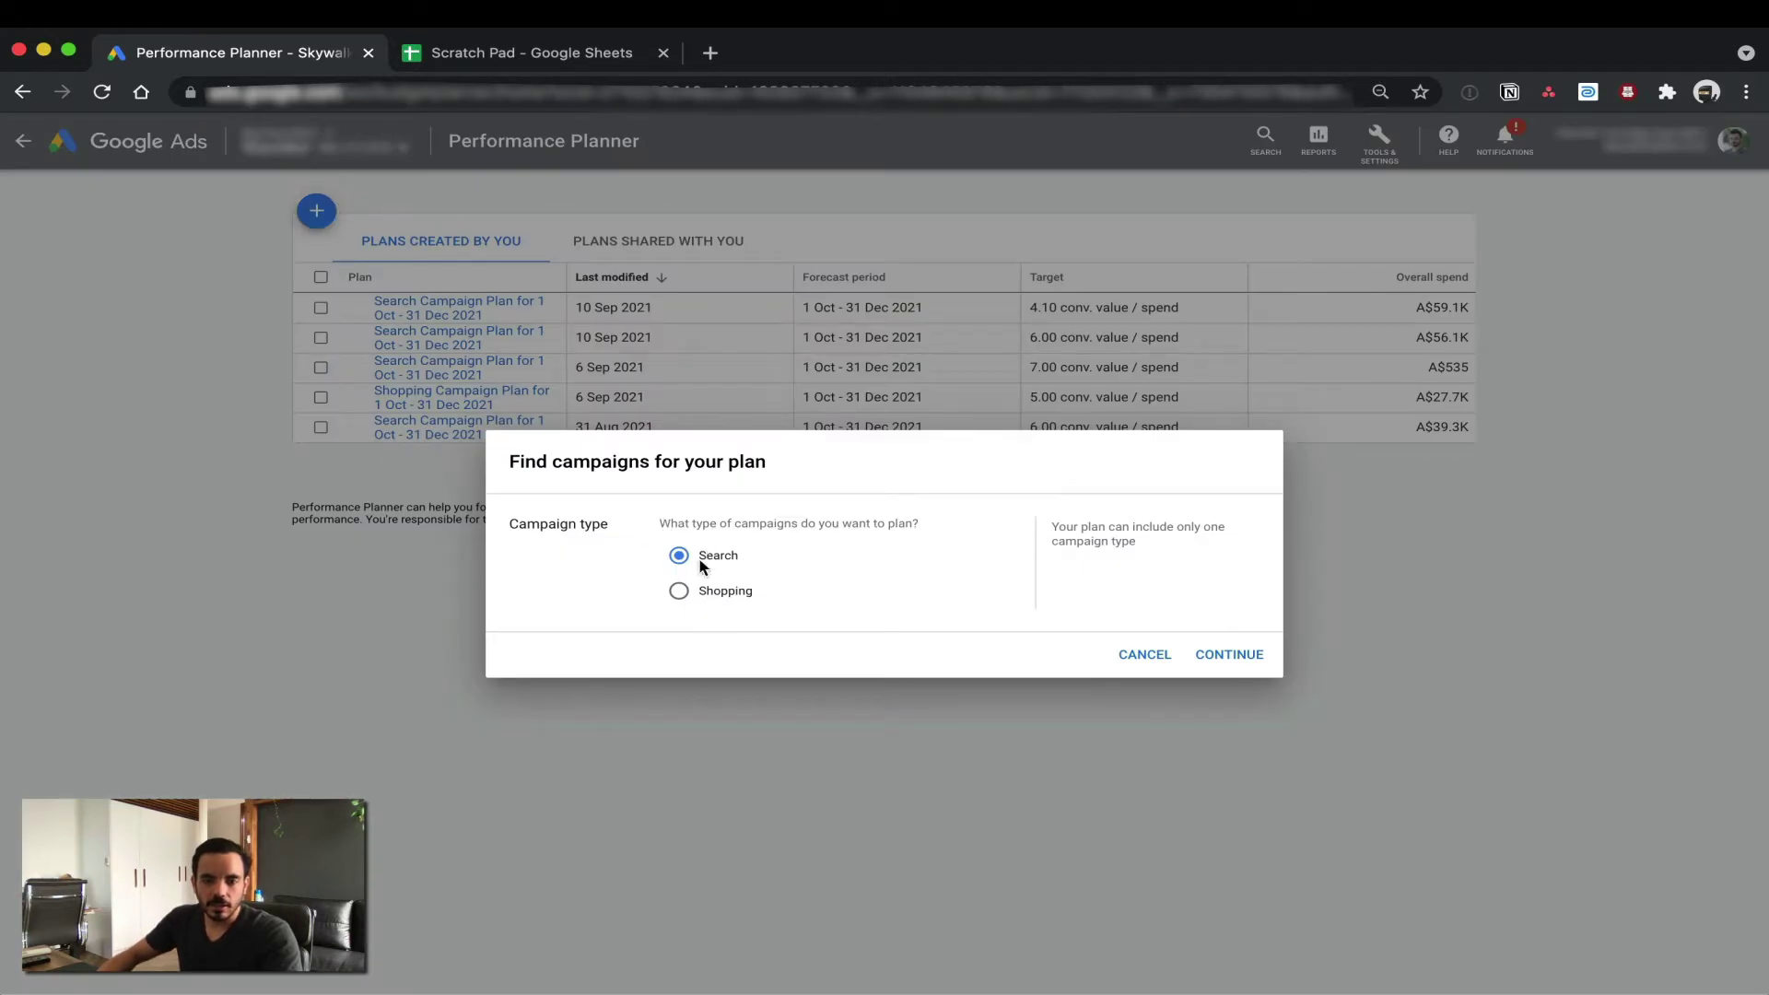
left_click(1225, 656)
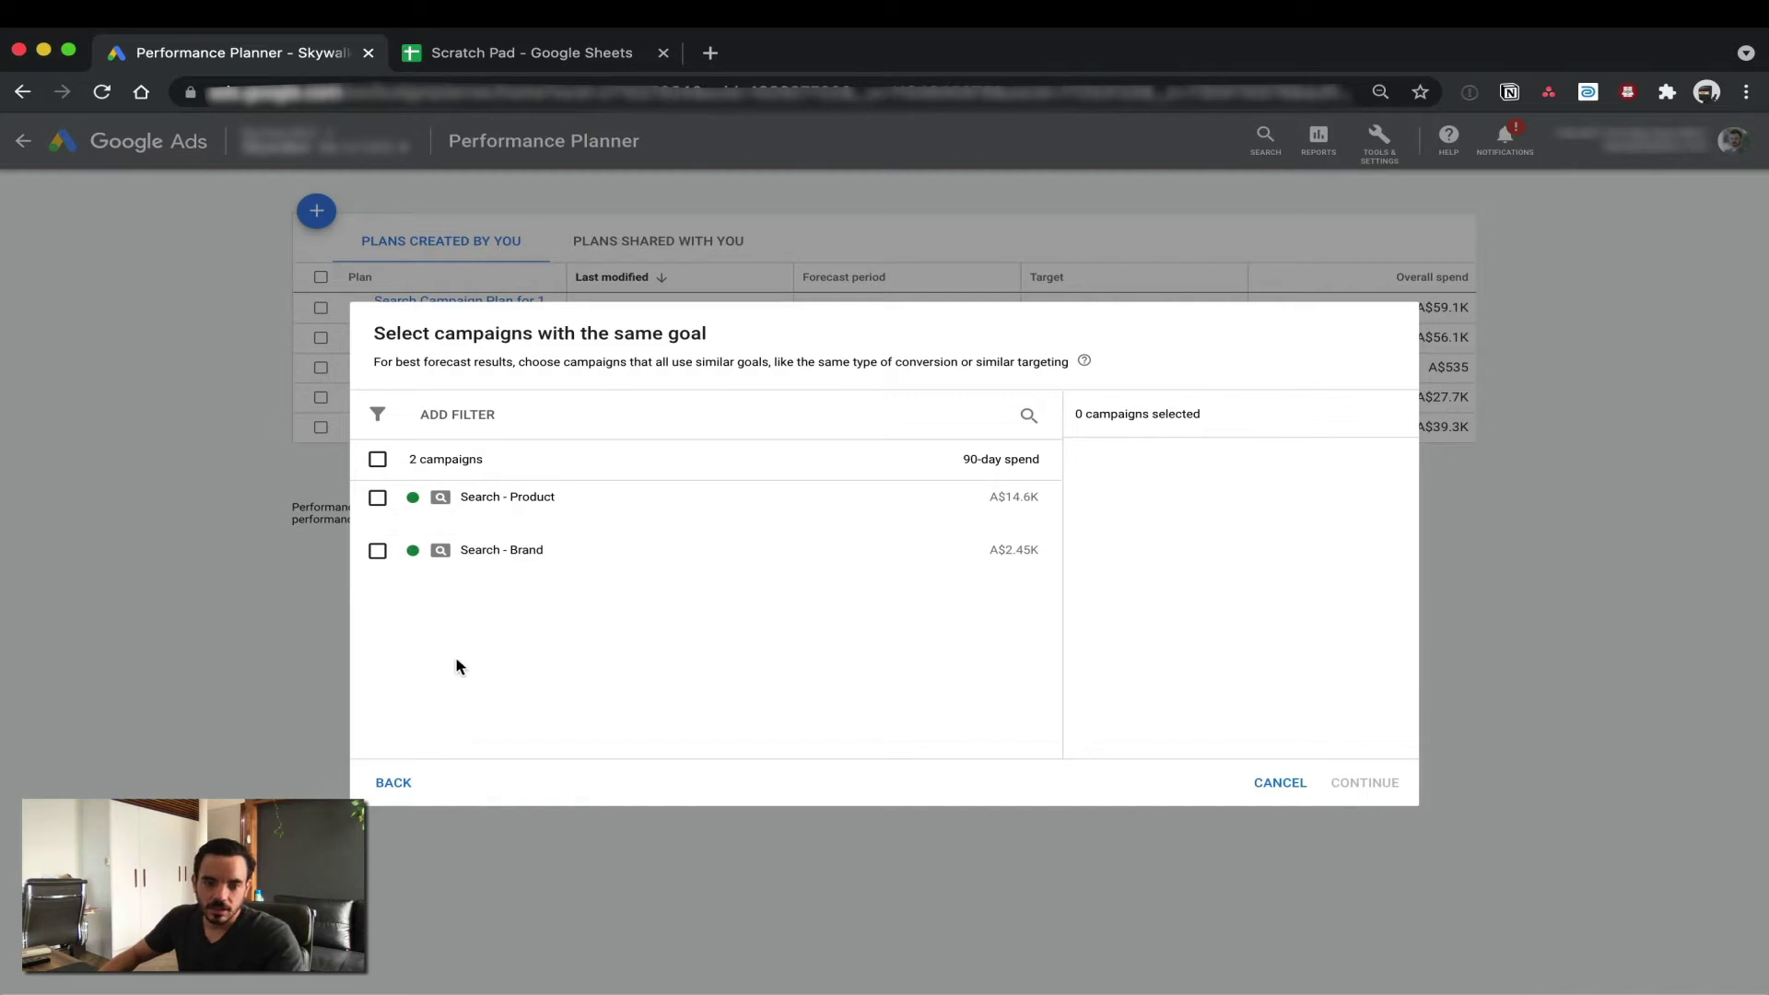
left_click(378, 459)
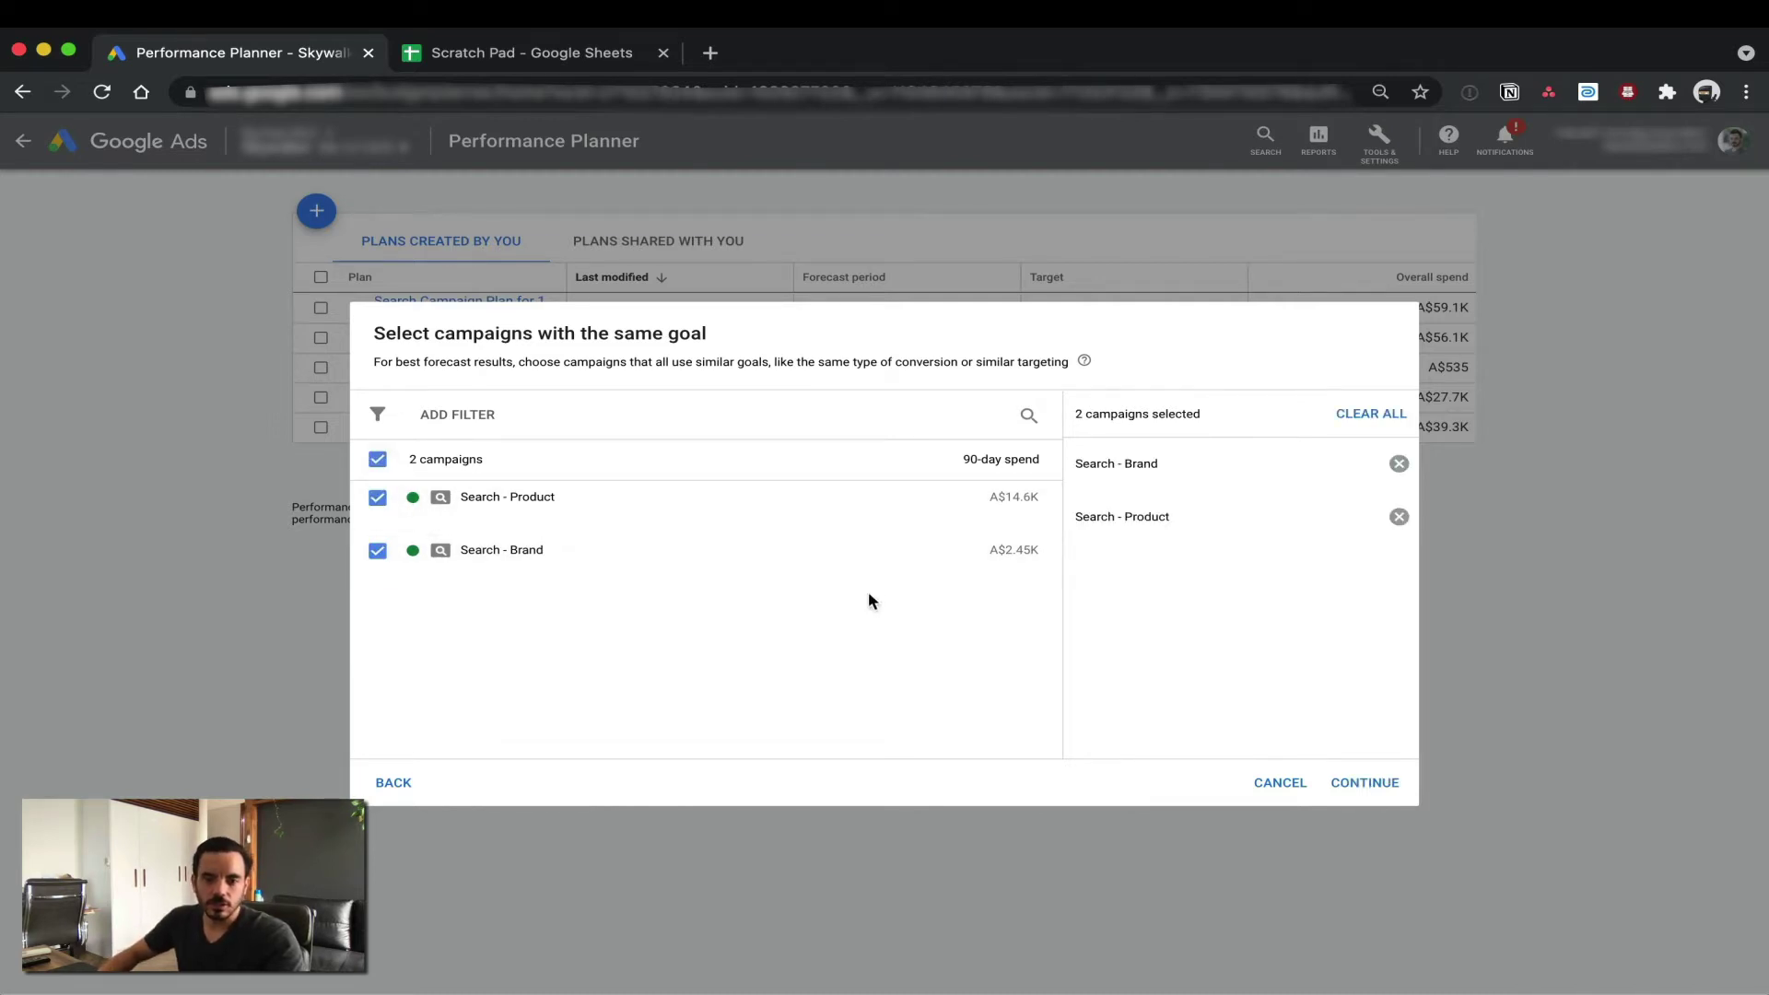
- Keep the 1 Oct - 31 Dec 2021 forecast period and choose Conversion value as key metric
left_click(1404, 772)
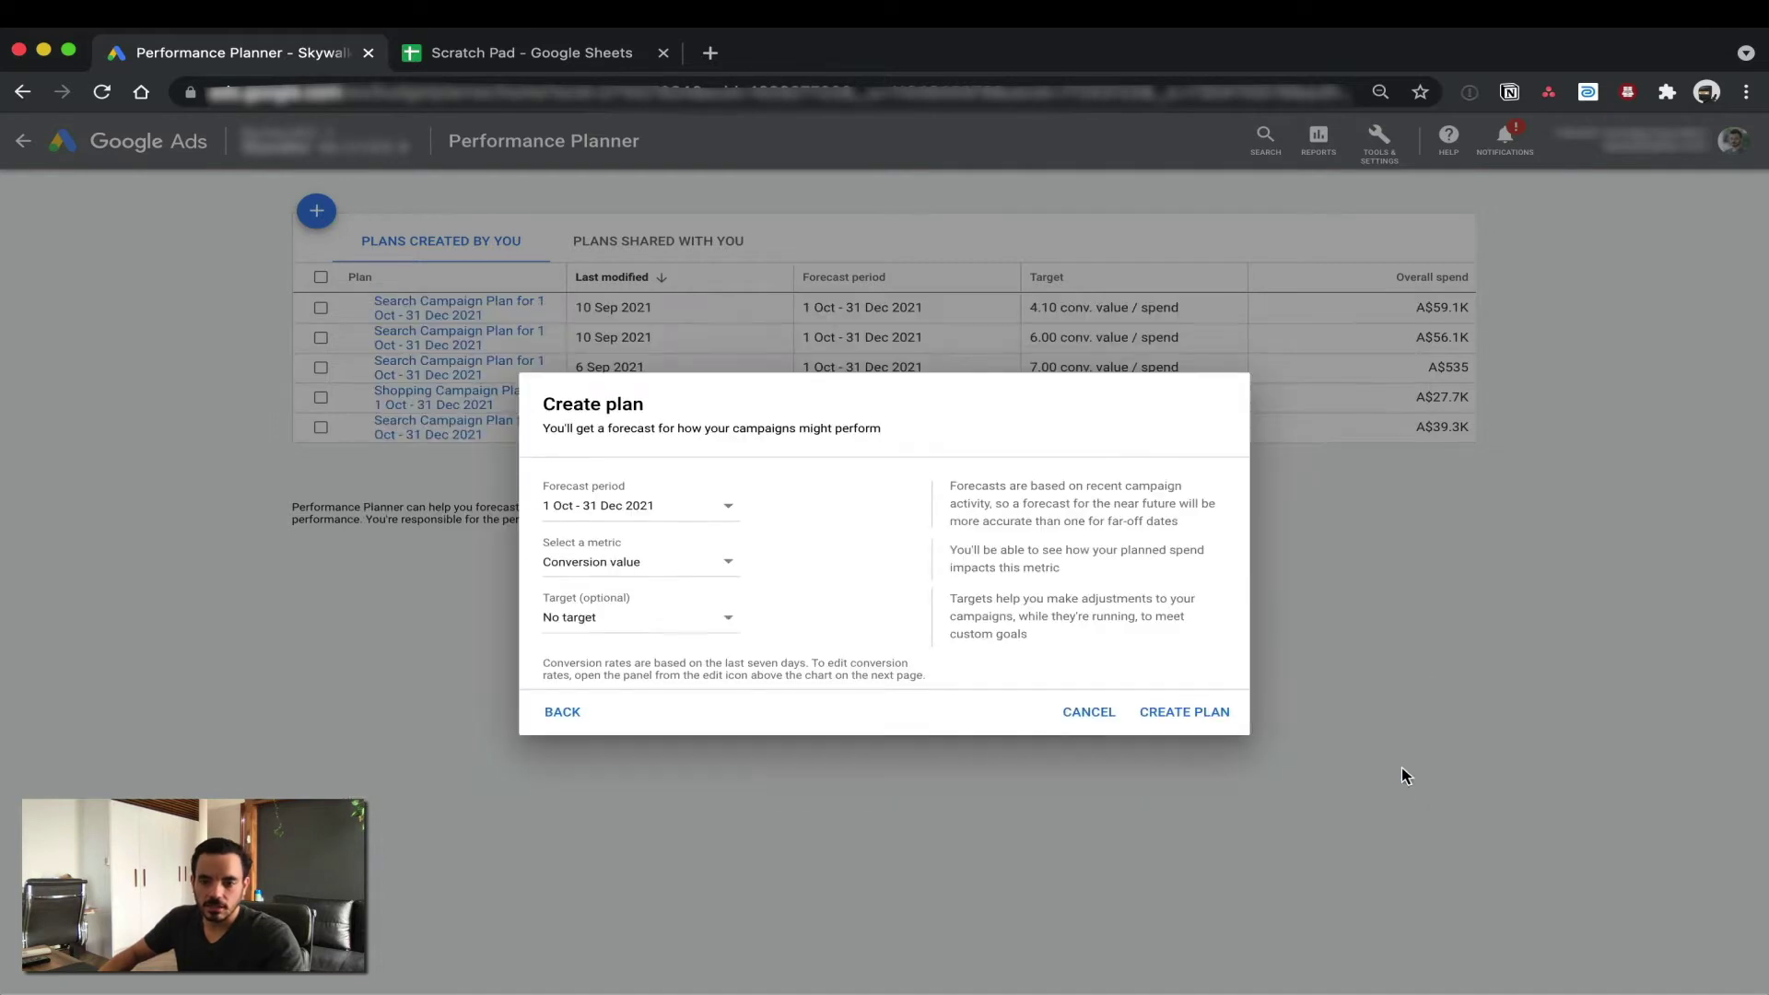
left_click(714, 510)
left_click(810, 449)
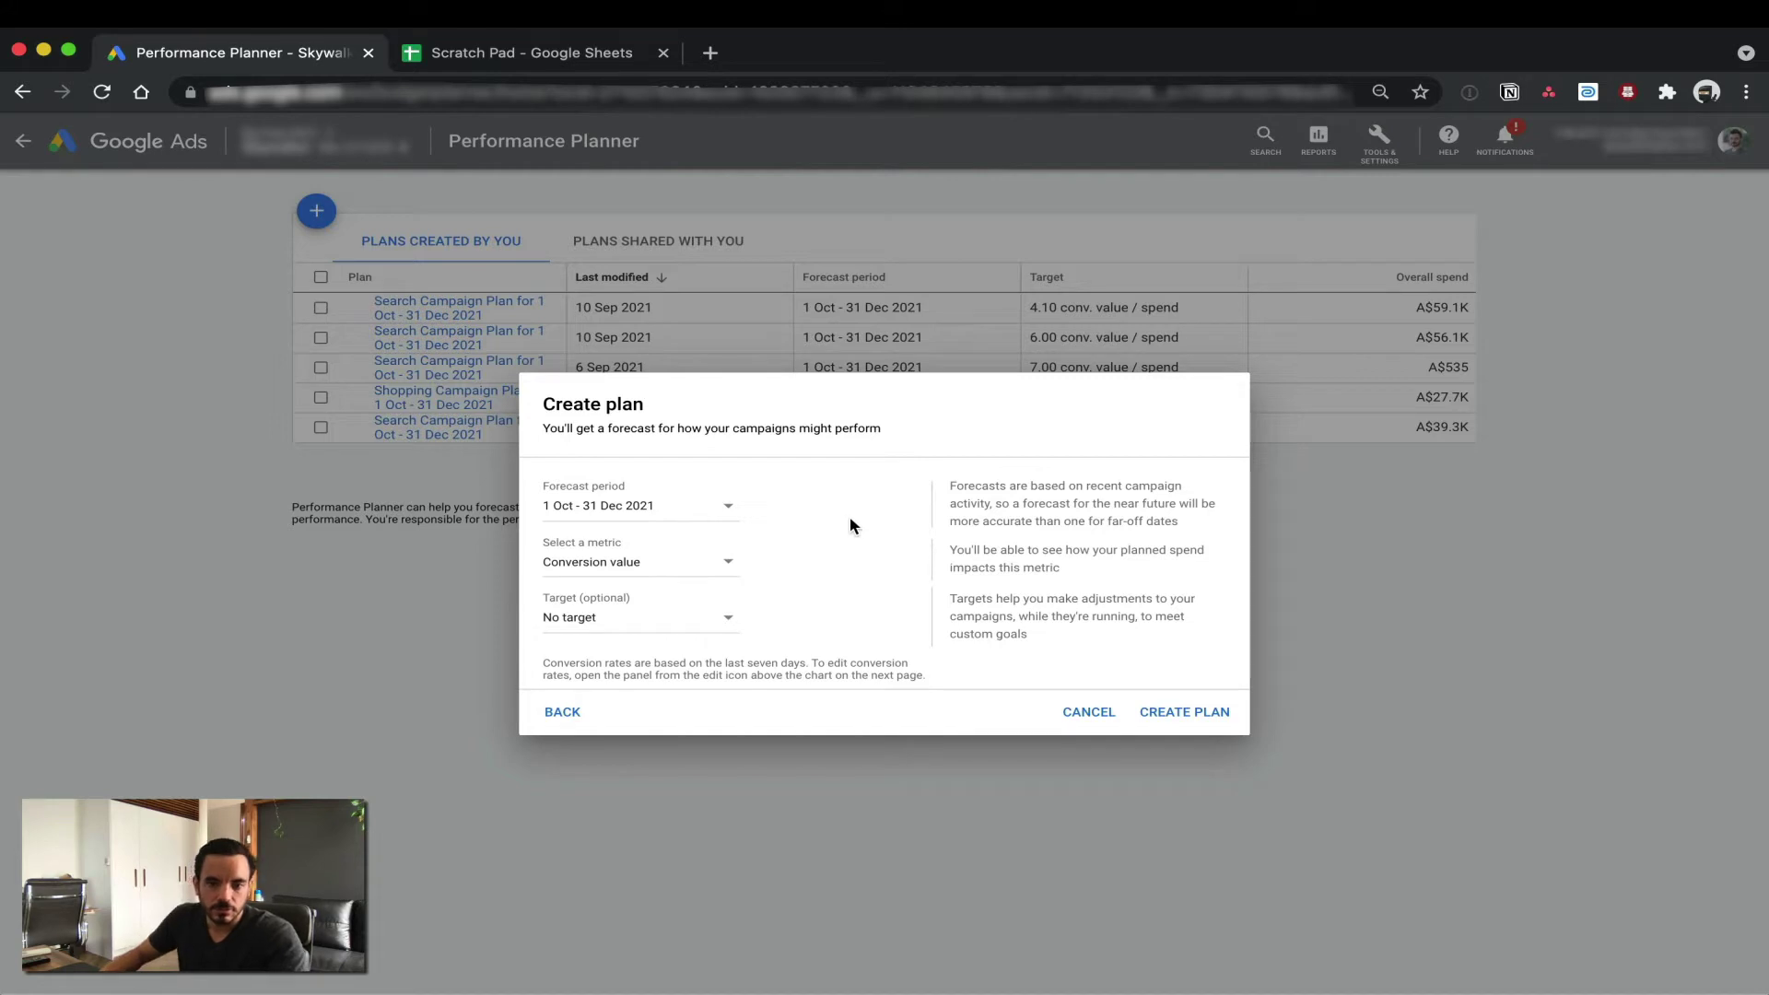
left_click(588, 570)
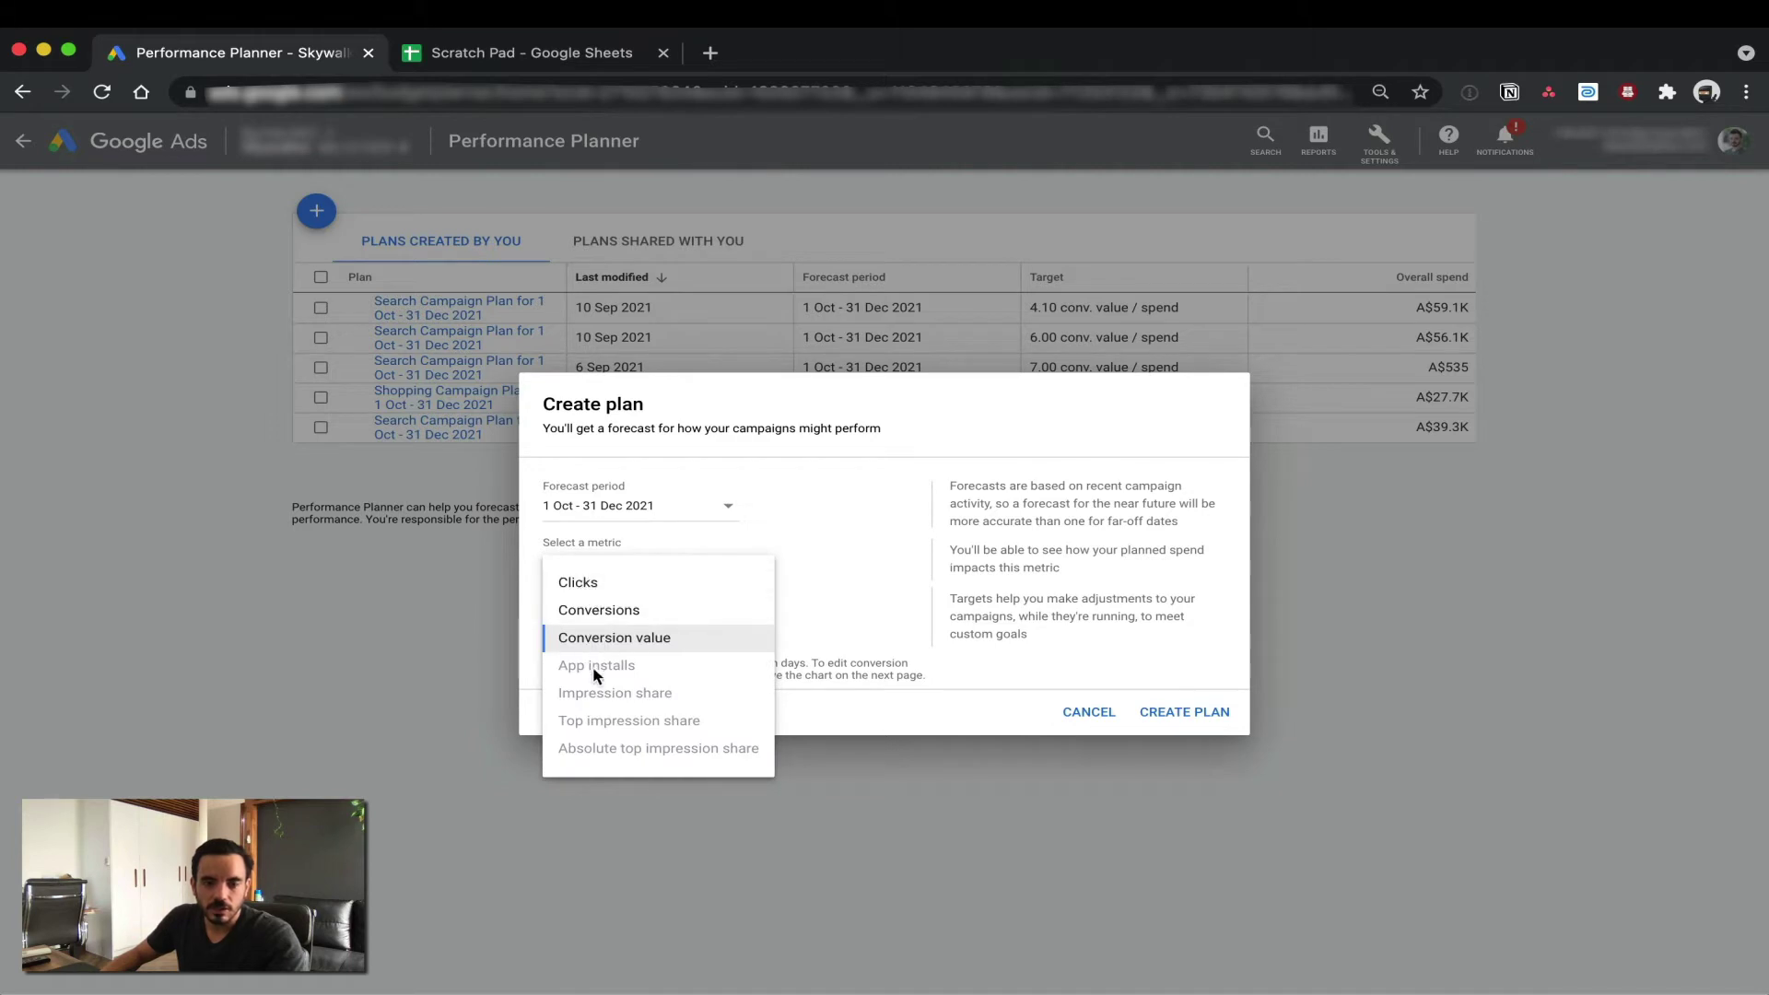
left_click(883, 591)
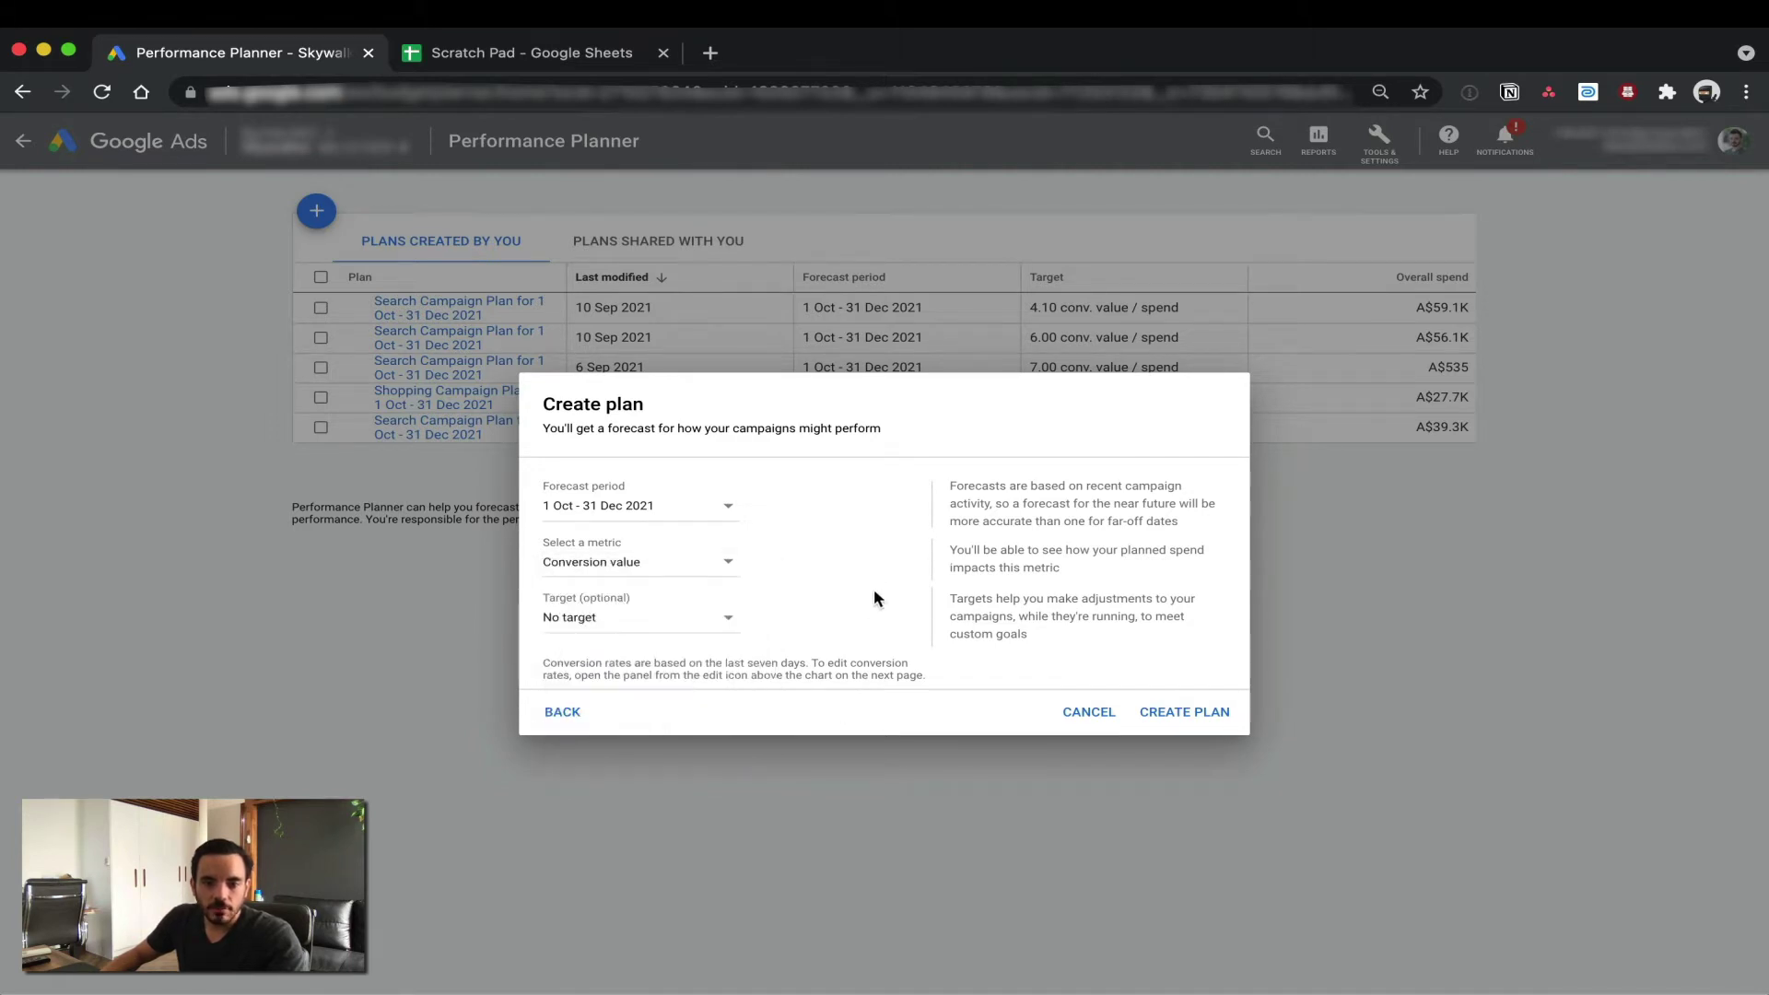
left_click(661, 576)
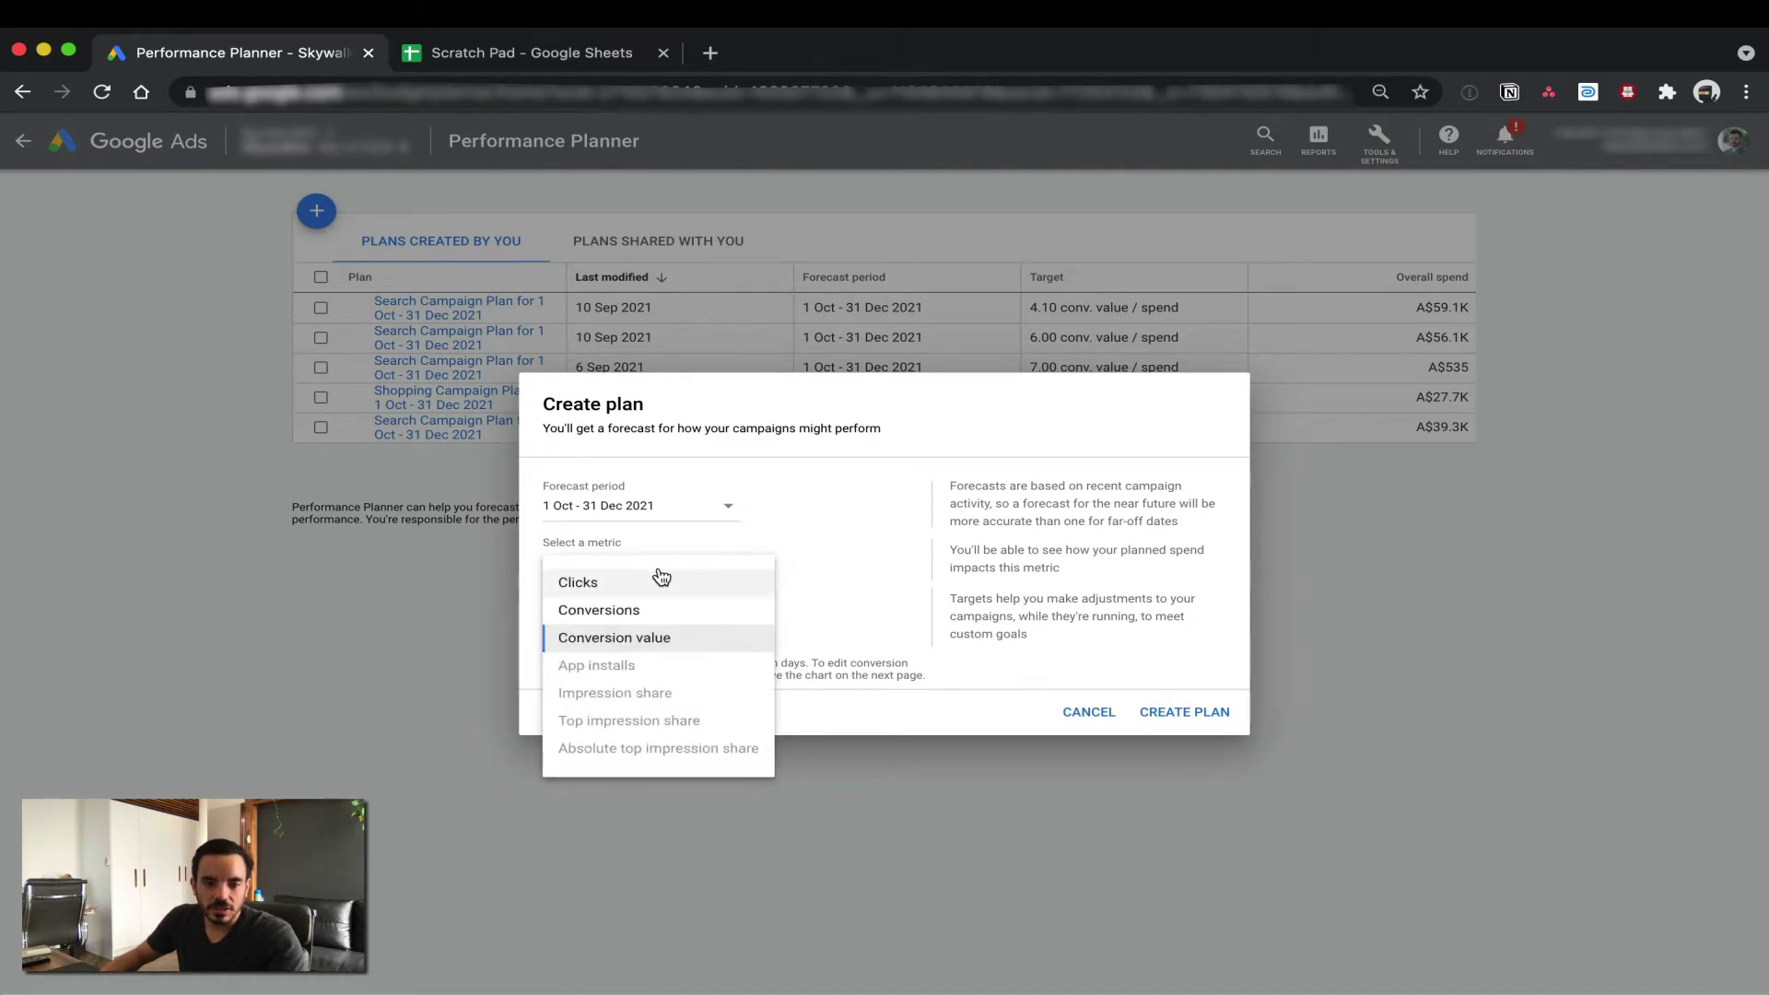
left_click(622, 645)
- Set a conv. value / spend target of 4 and create the plan
left_click(640, 632)
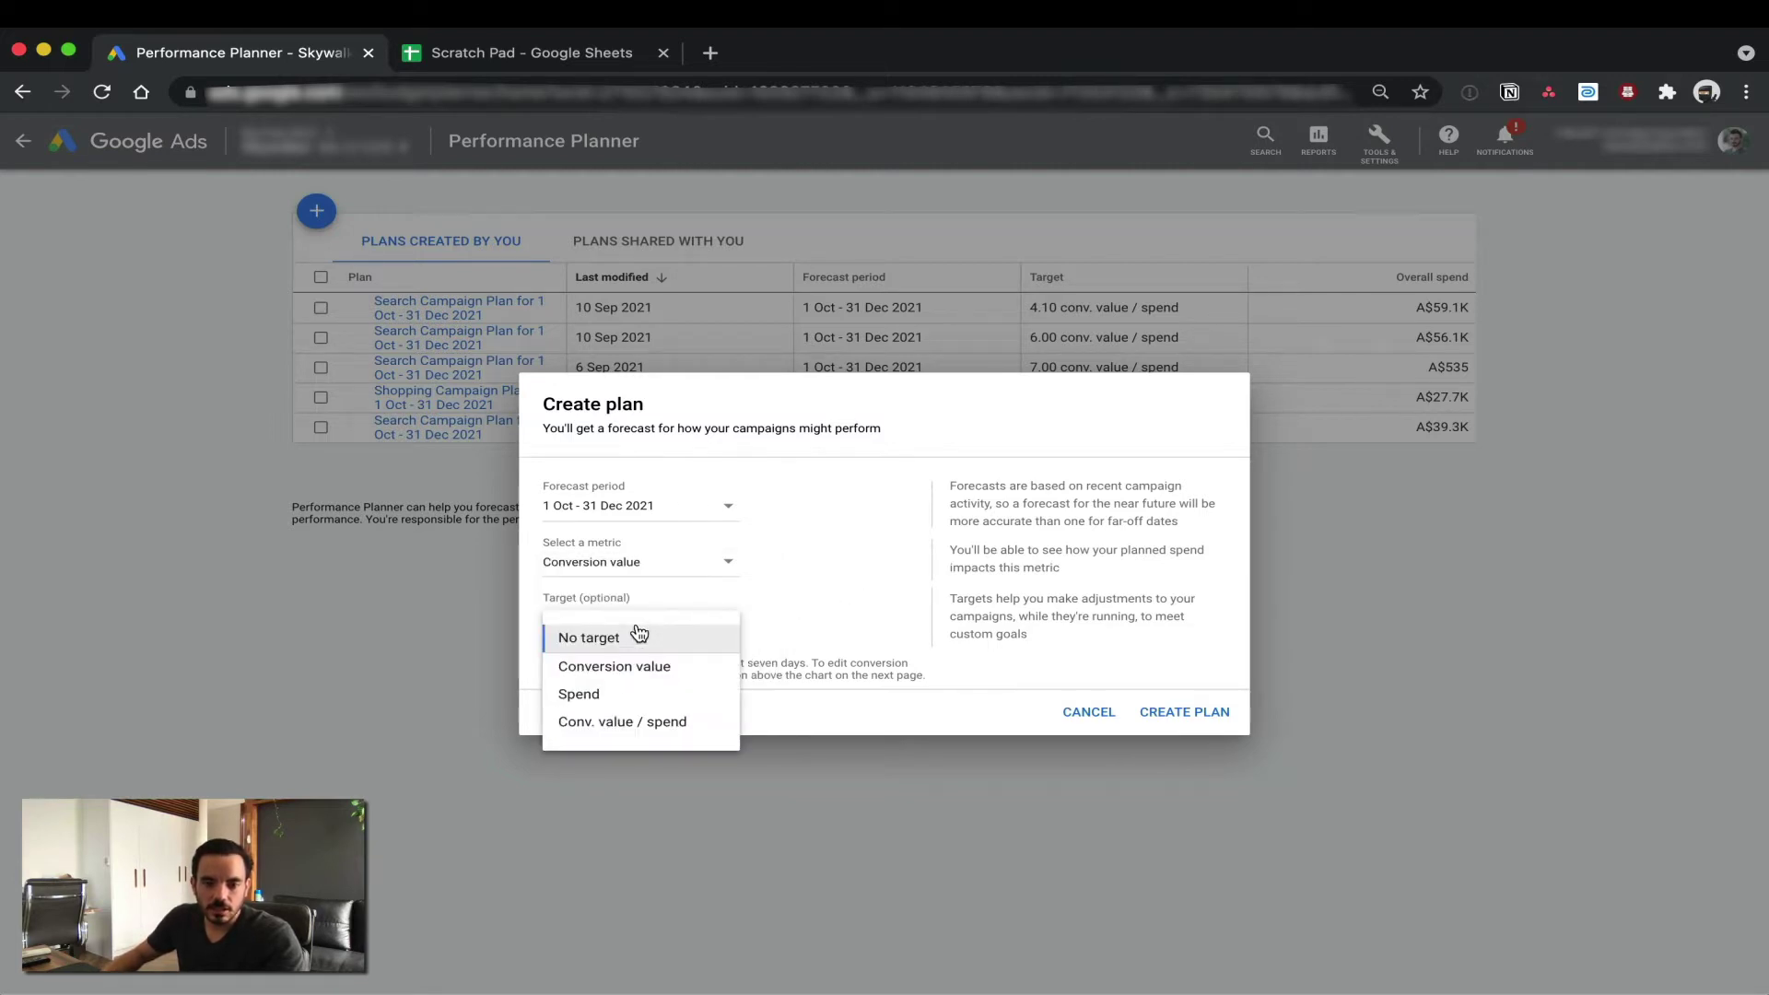
left_click(648, 727)
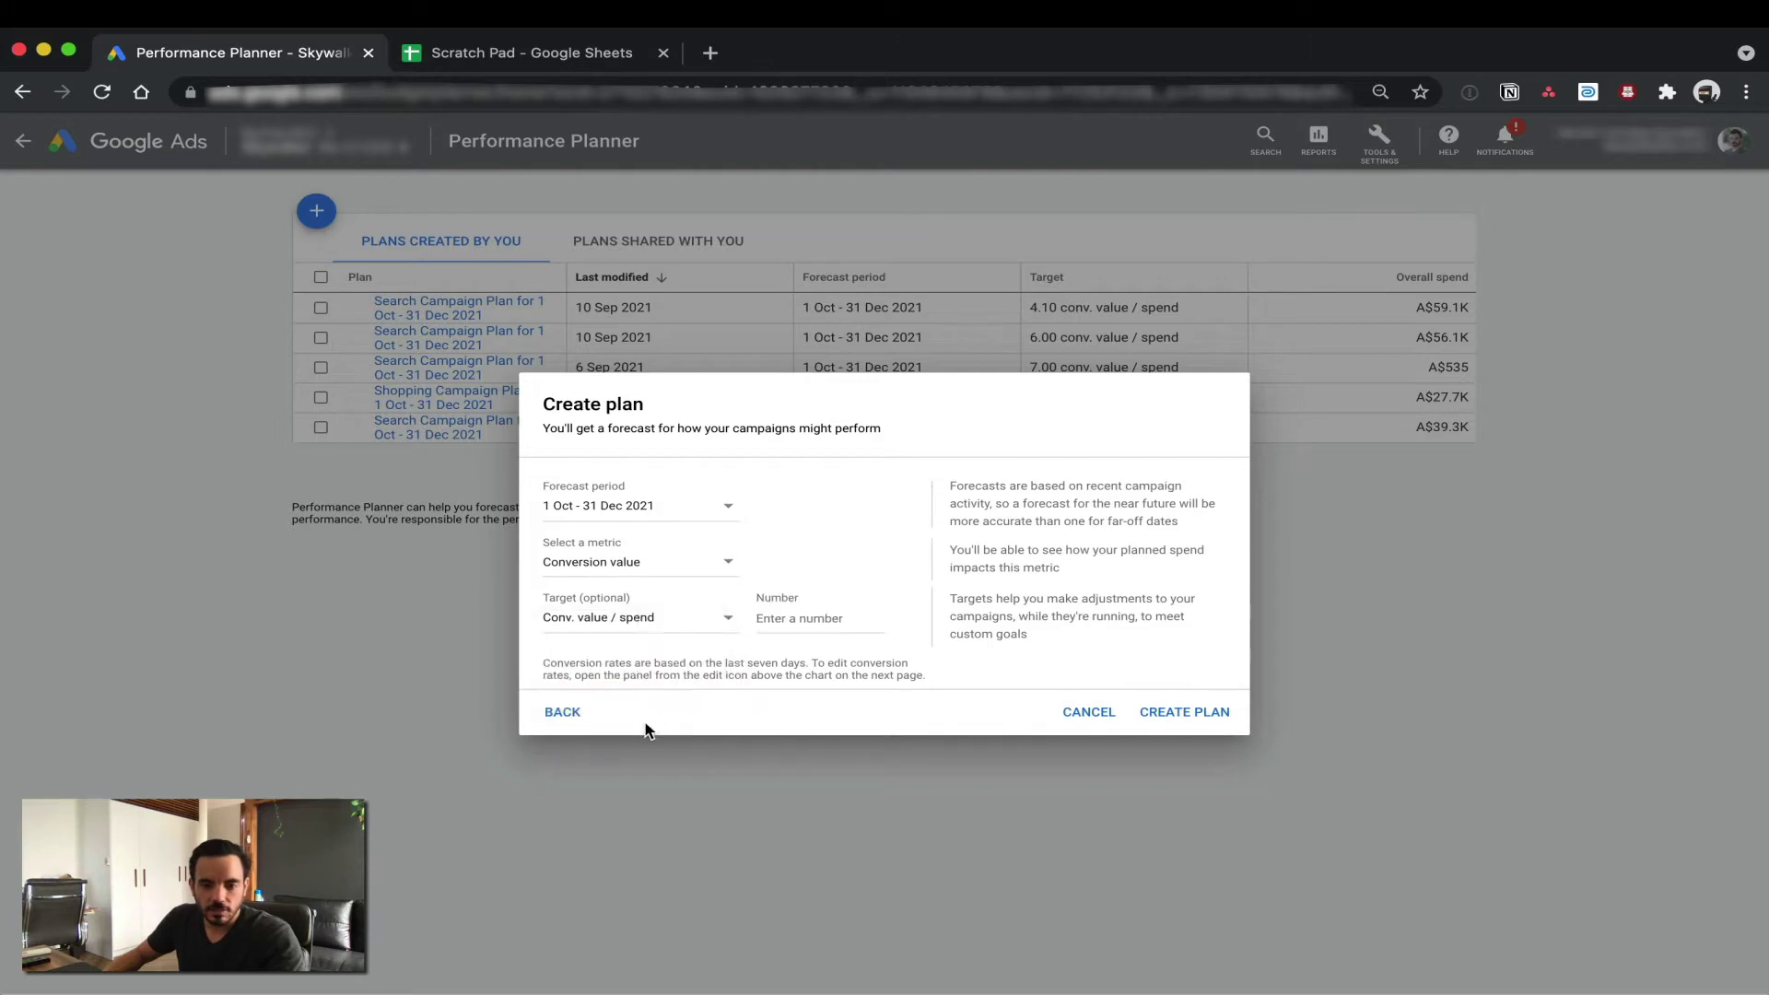
left_click(793, 620)
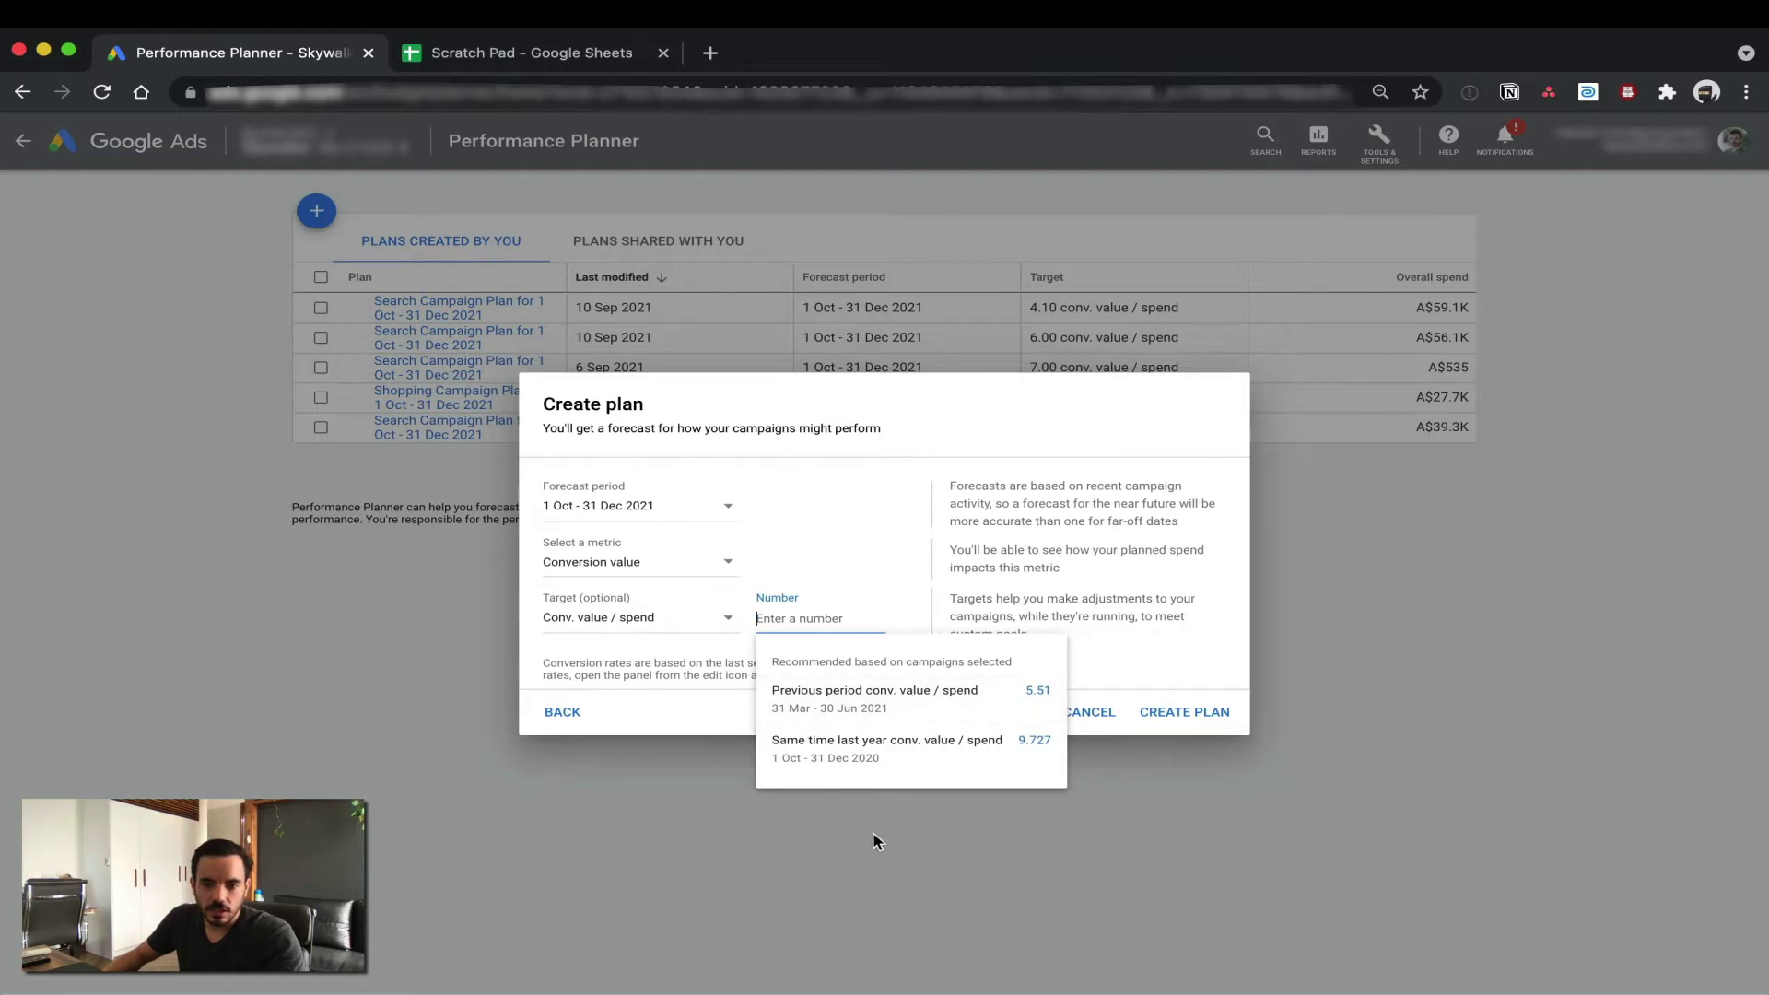
left_click(823, 617)
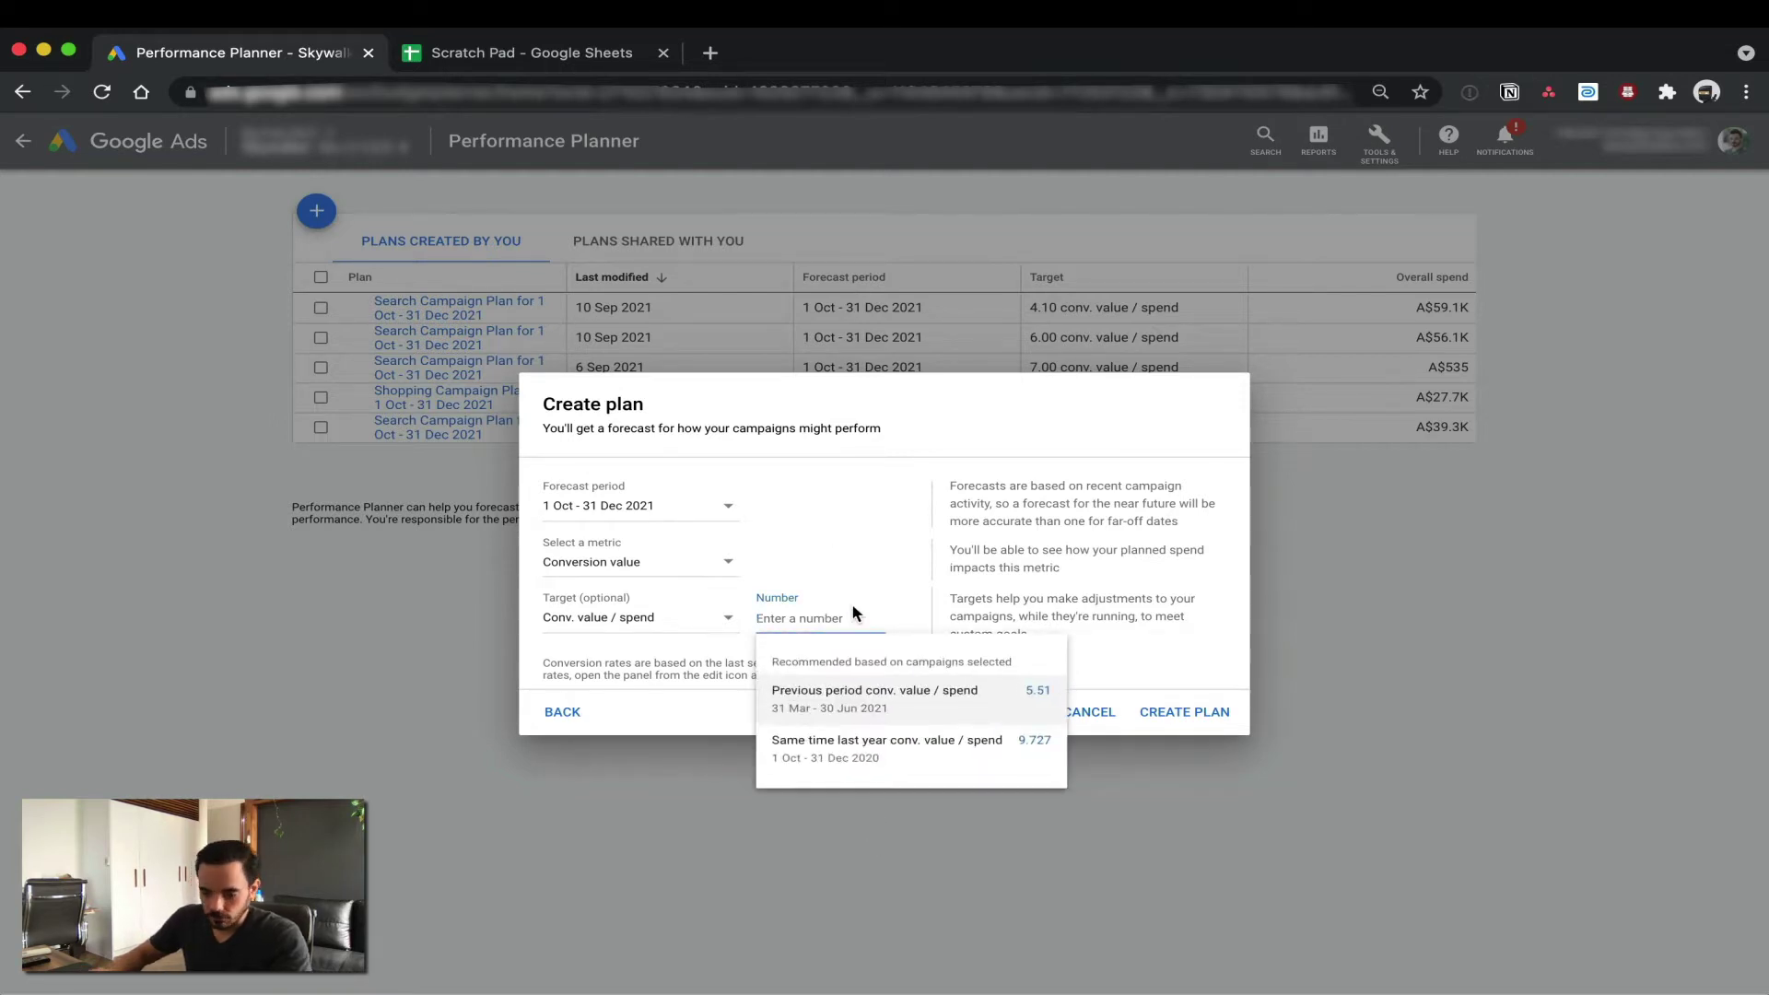
type("4")
left_click(926, 537)
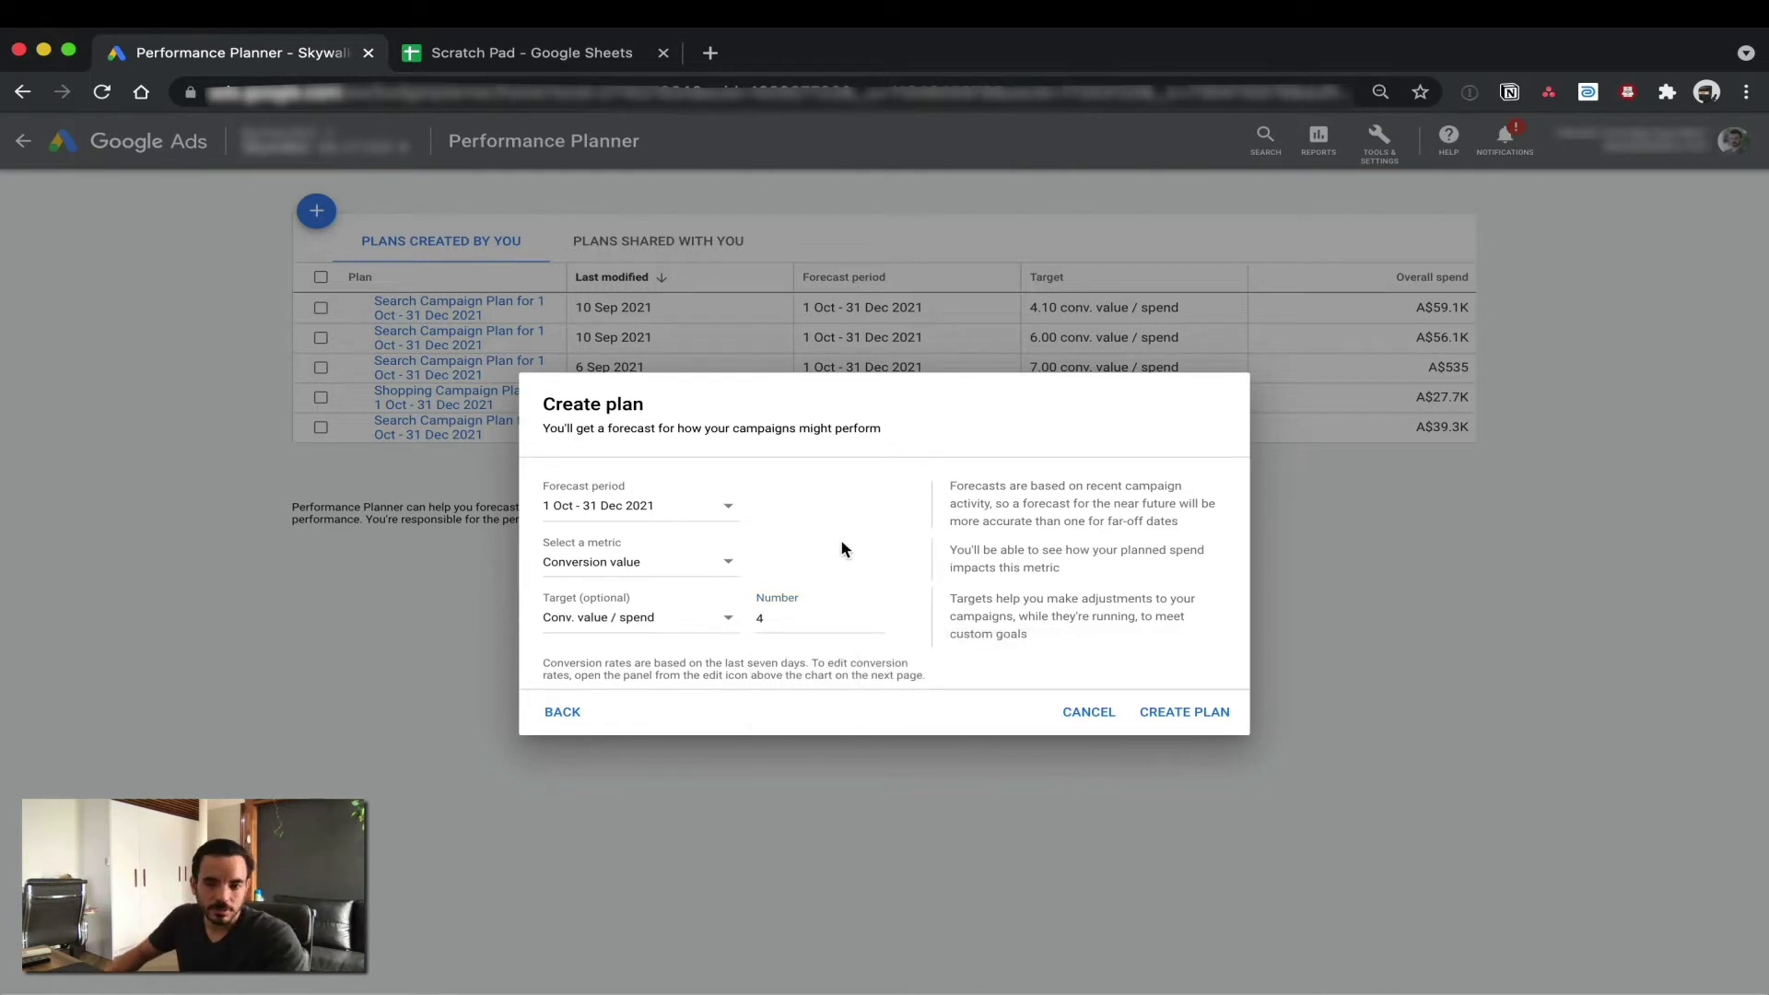
left_click(1183, 713)
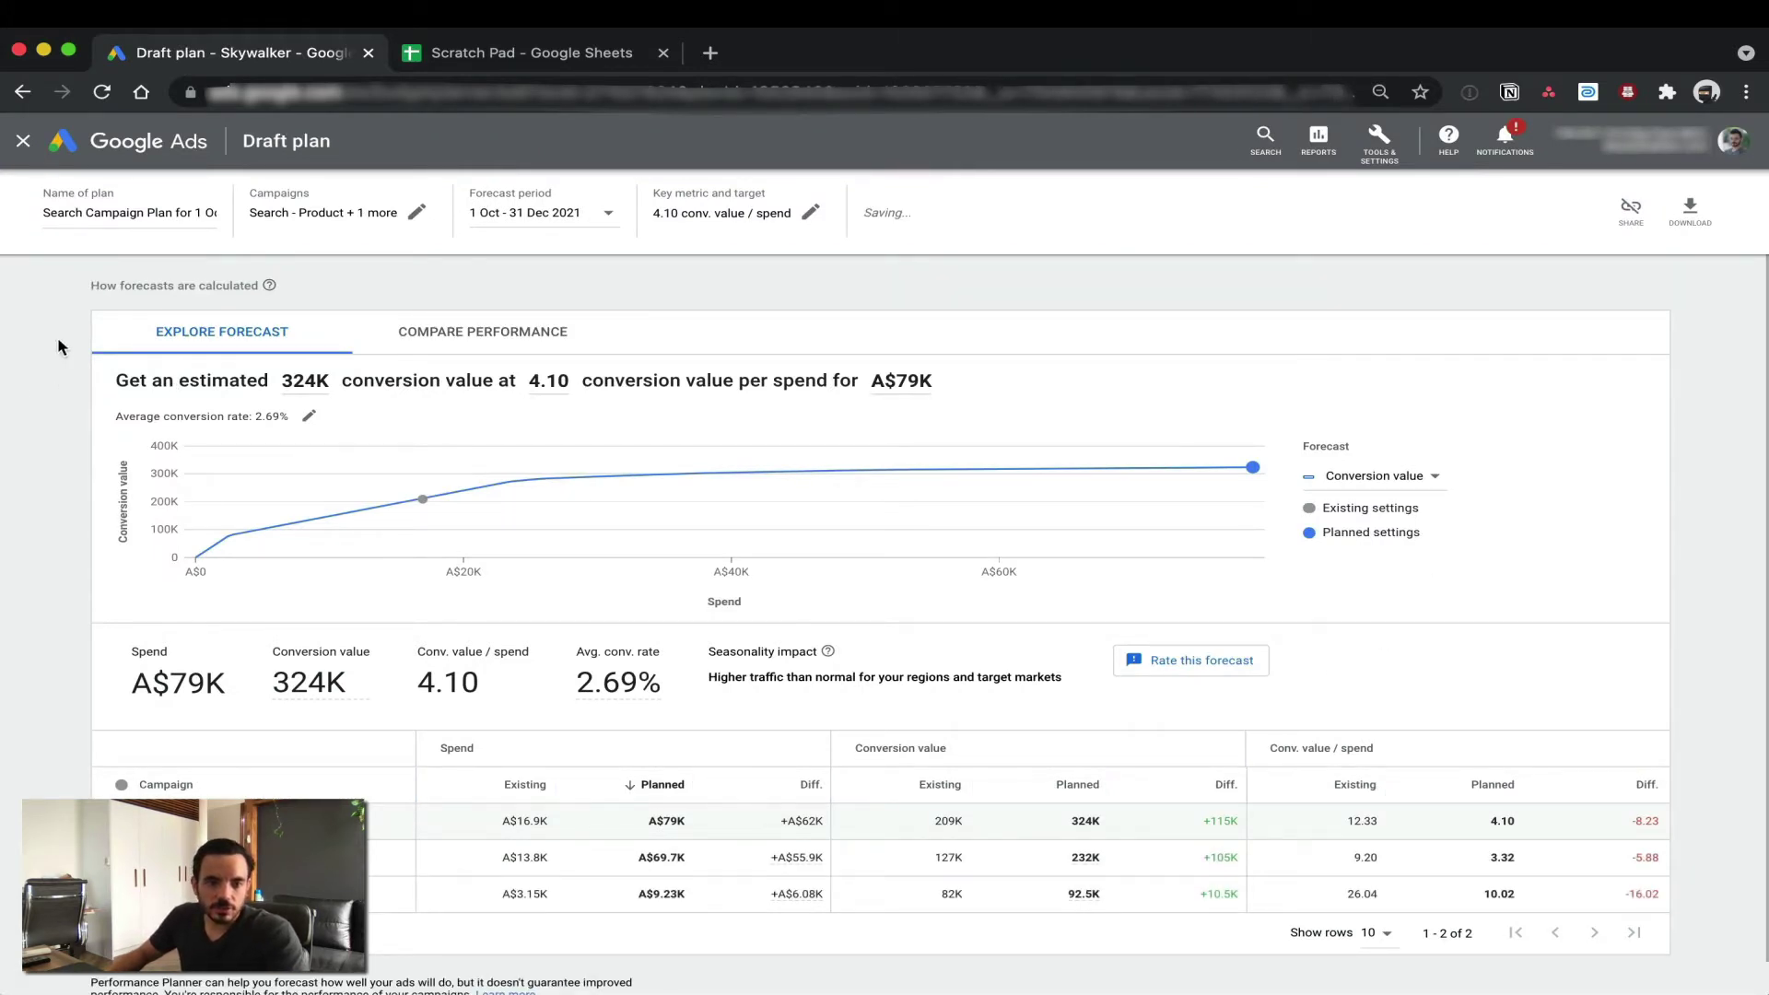
- Drag the planned spend to about A$59.1K, forecasting 317K conversion value at 5.36
scroll(58, 347, "down", 1)
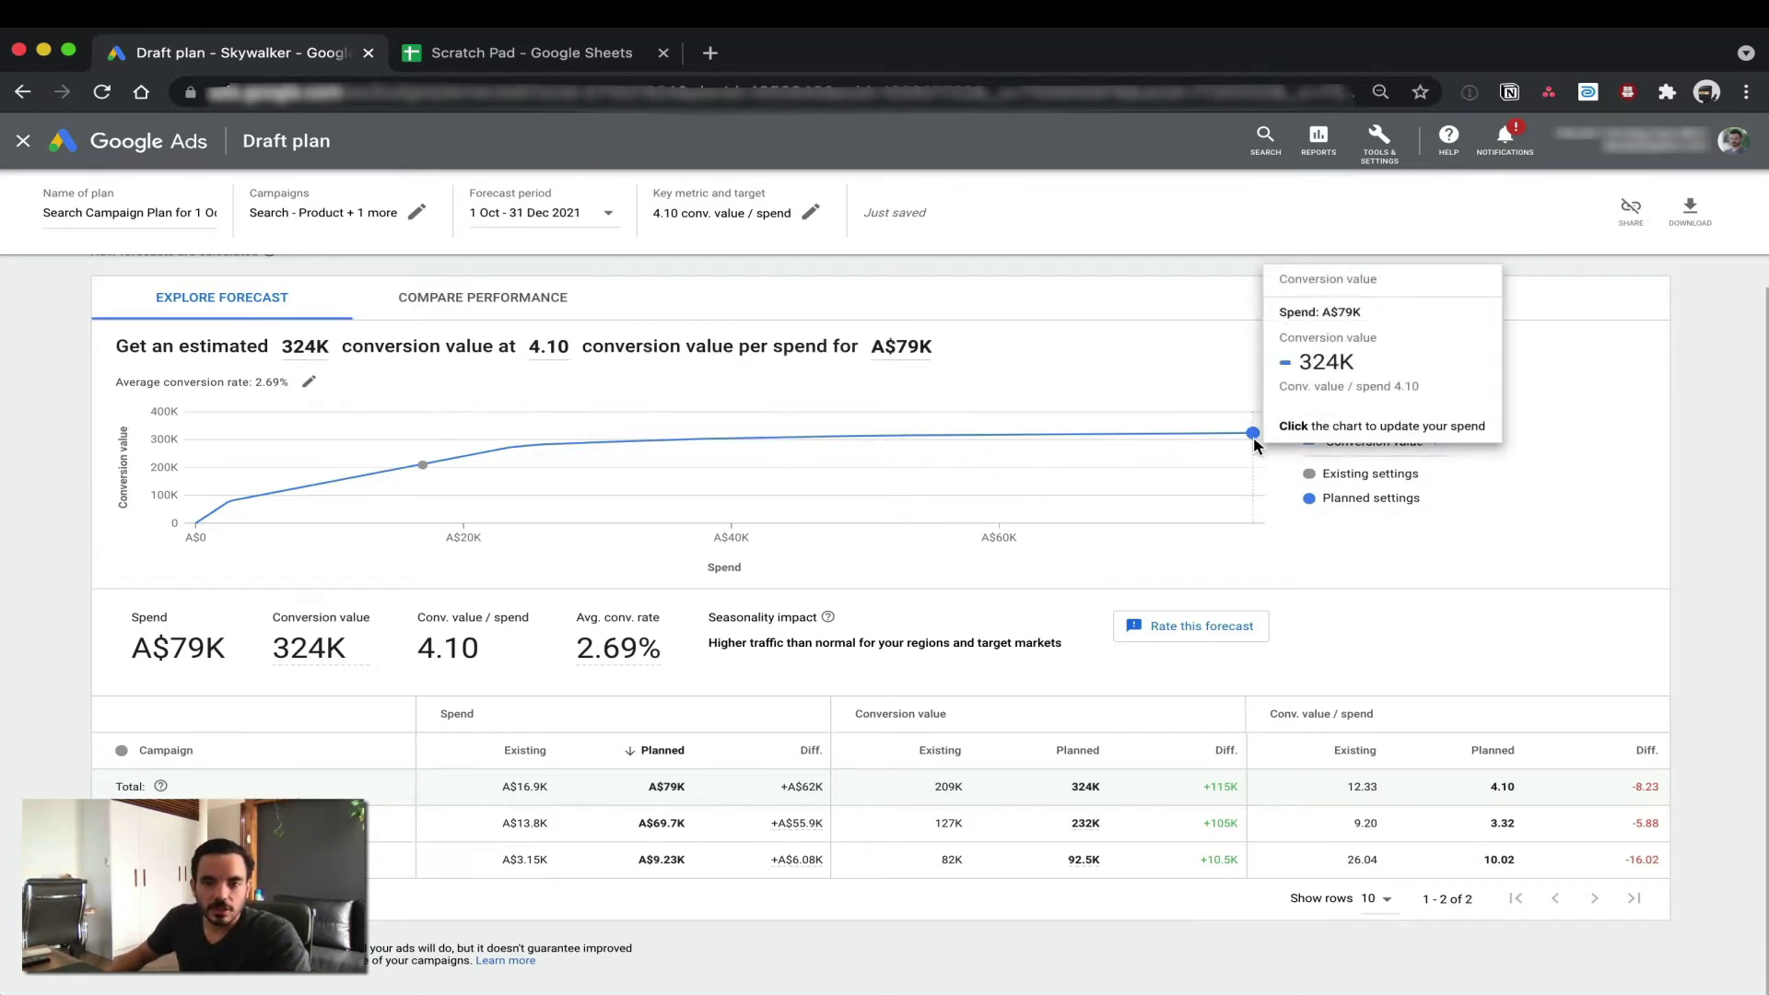
left_click_drag(1262, 442, 998, 437)
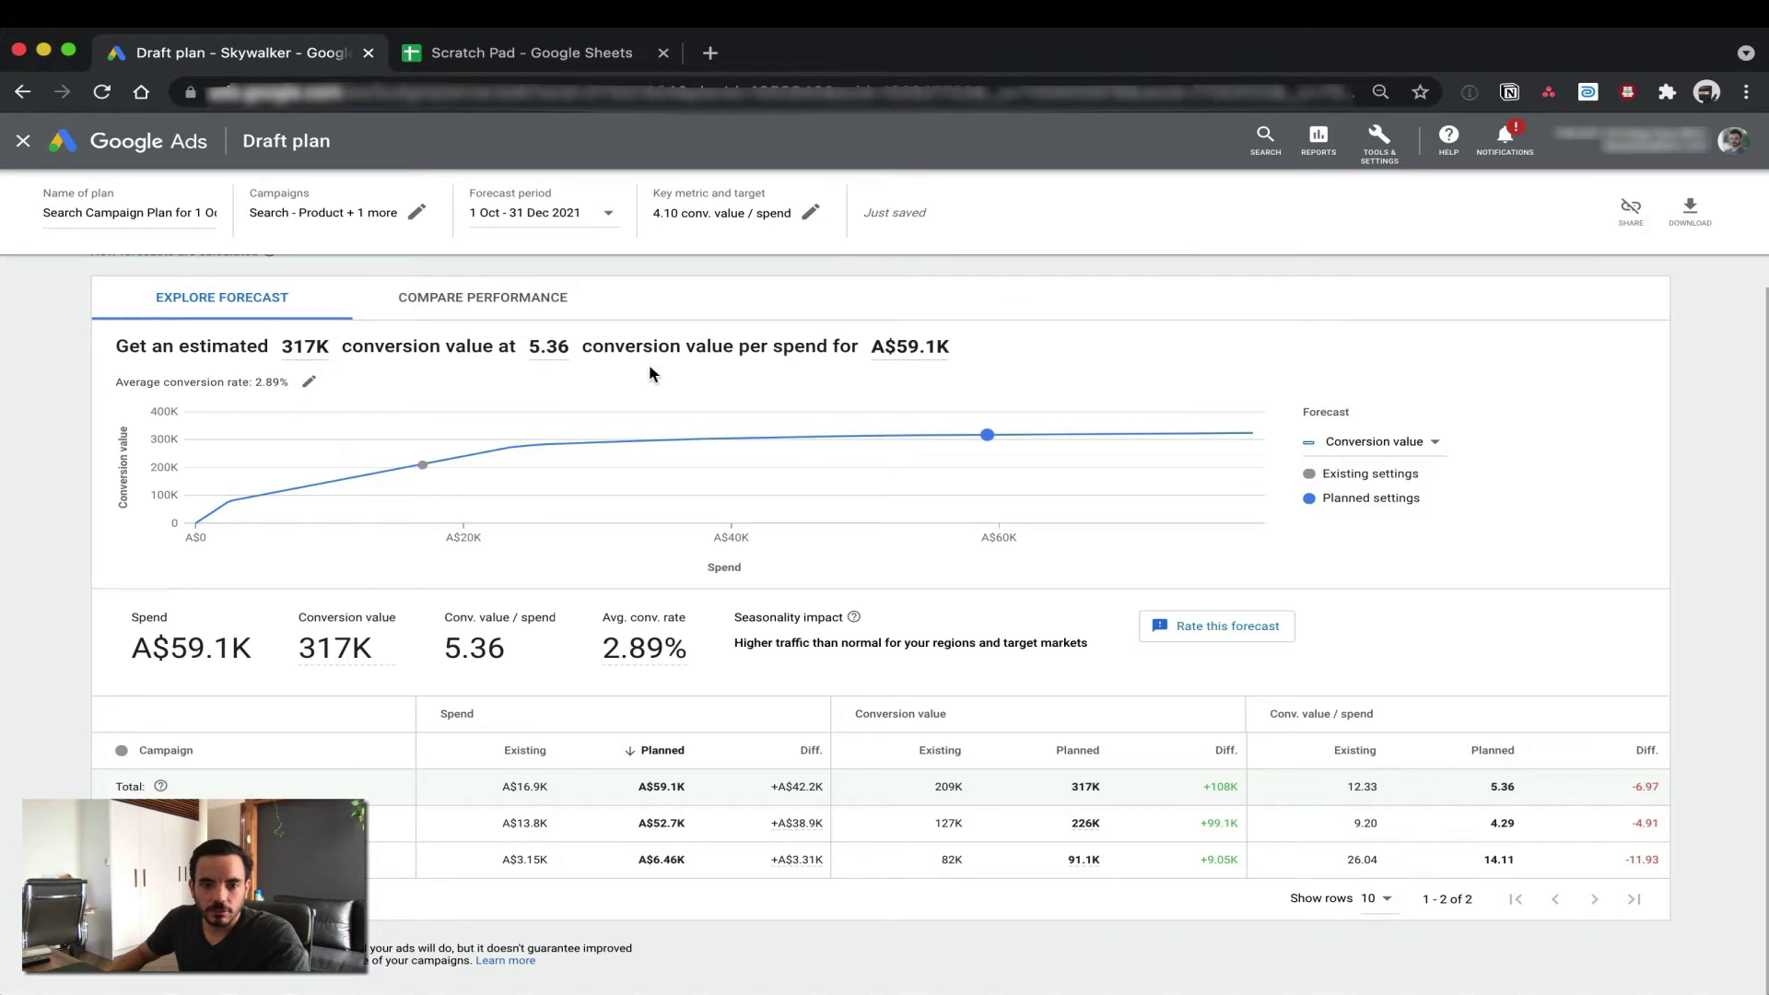
double_click(104, 660)
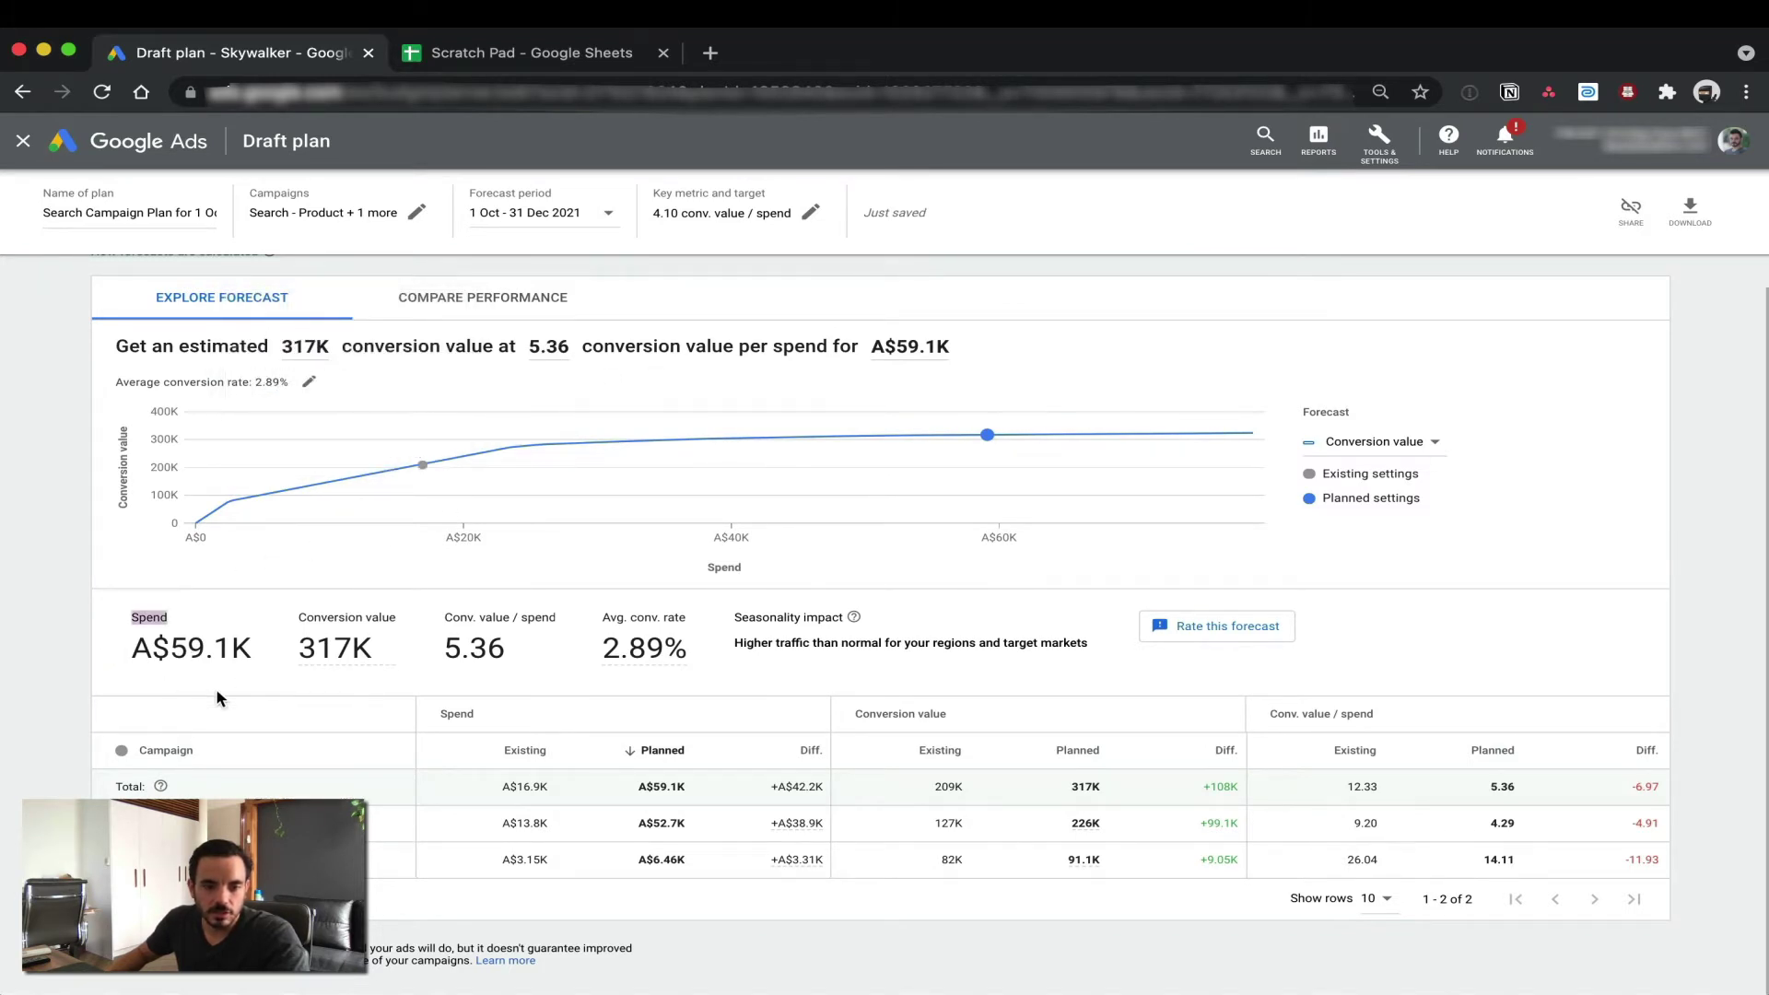
left_click(256, 686)
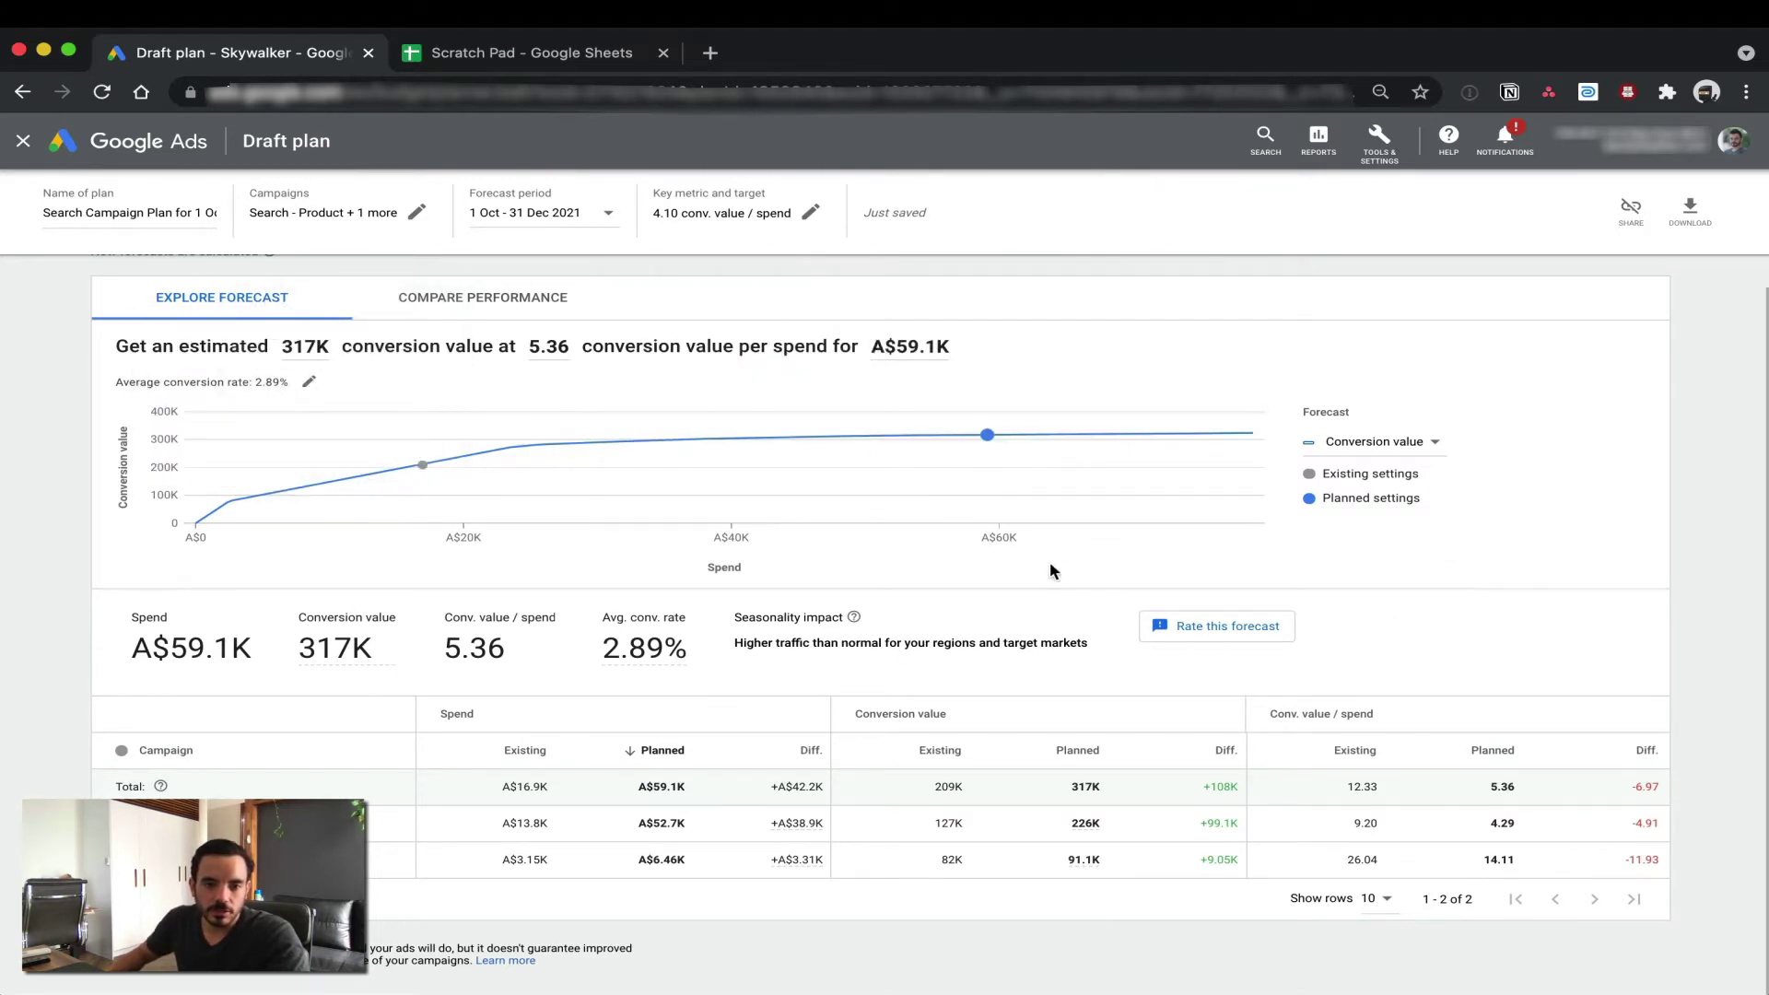
mouse_move(324, 656)
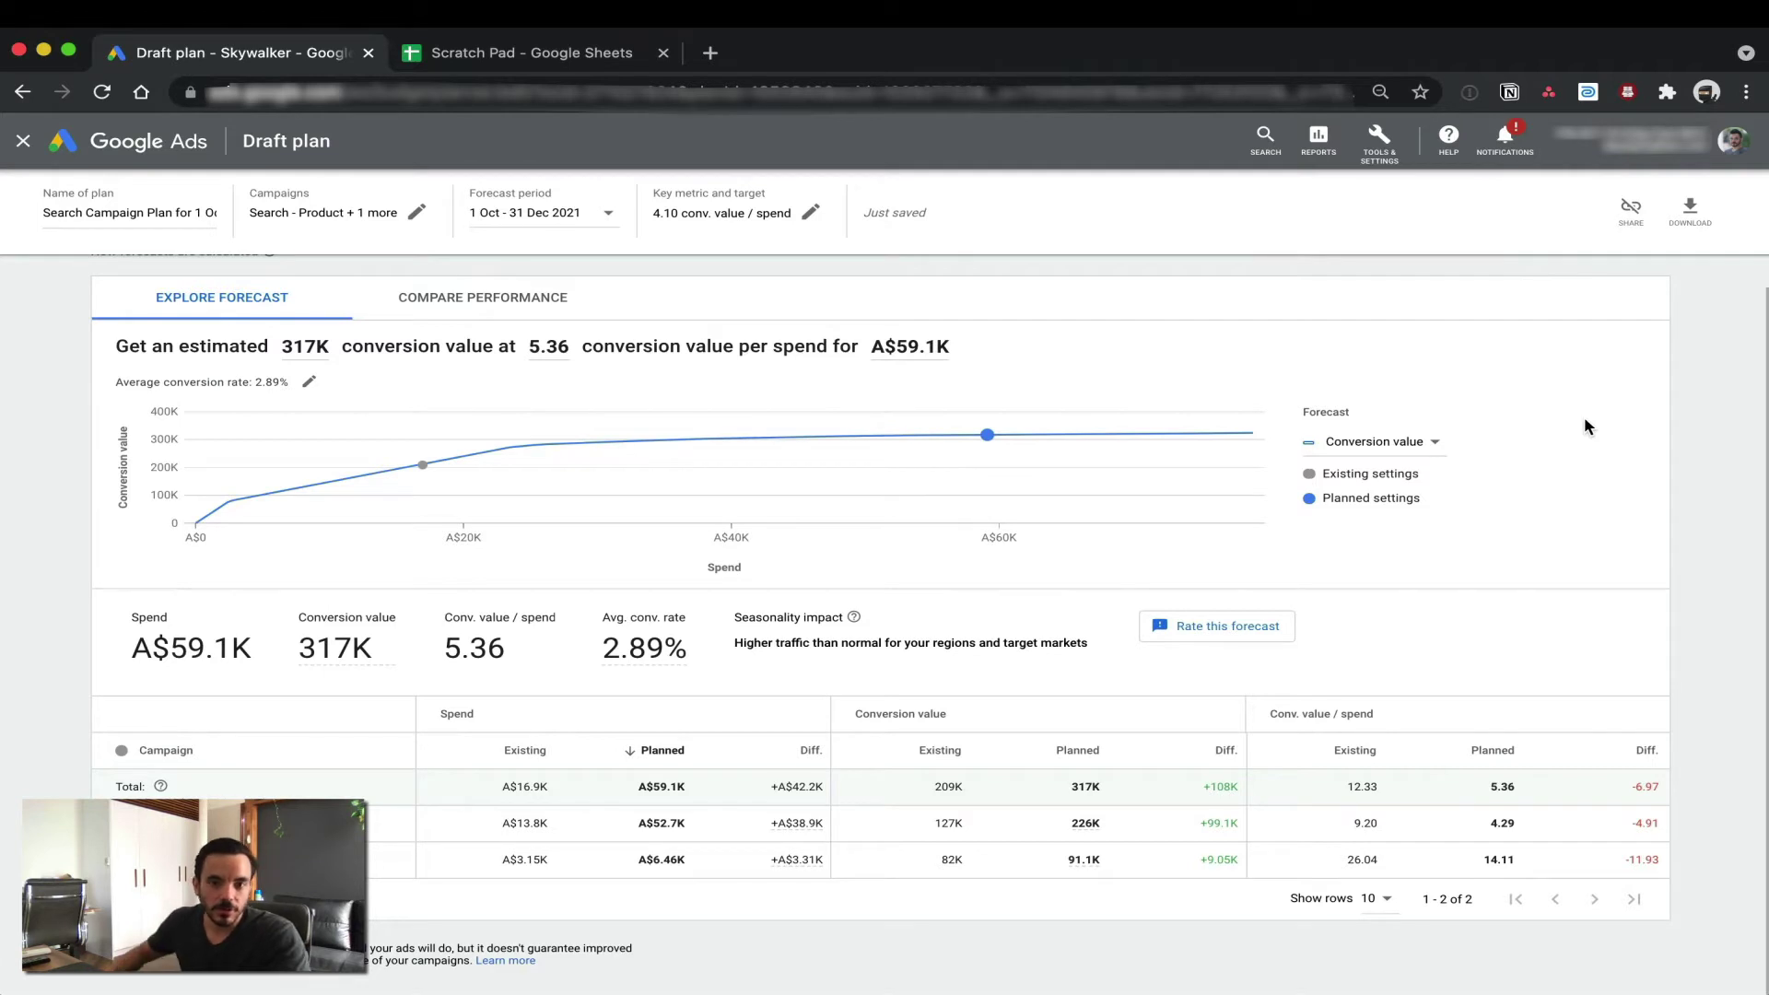
left_click(482, 61)
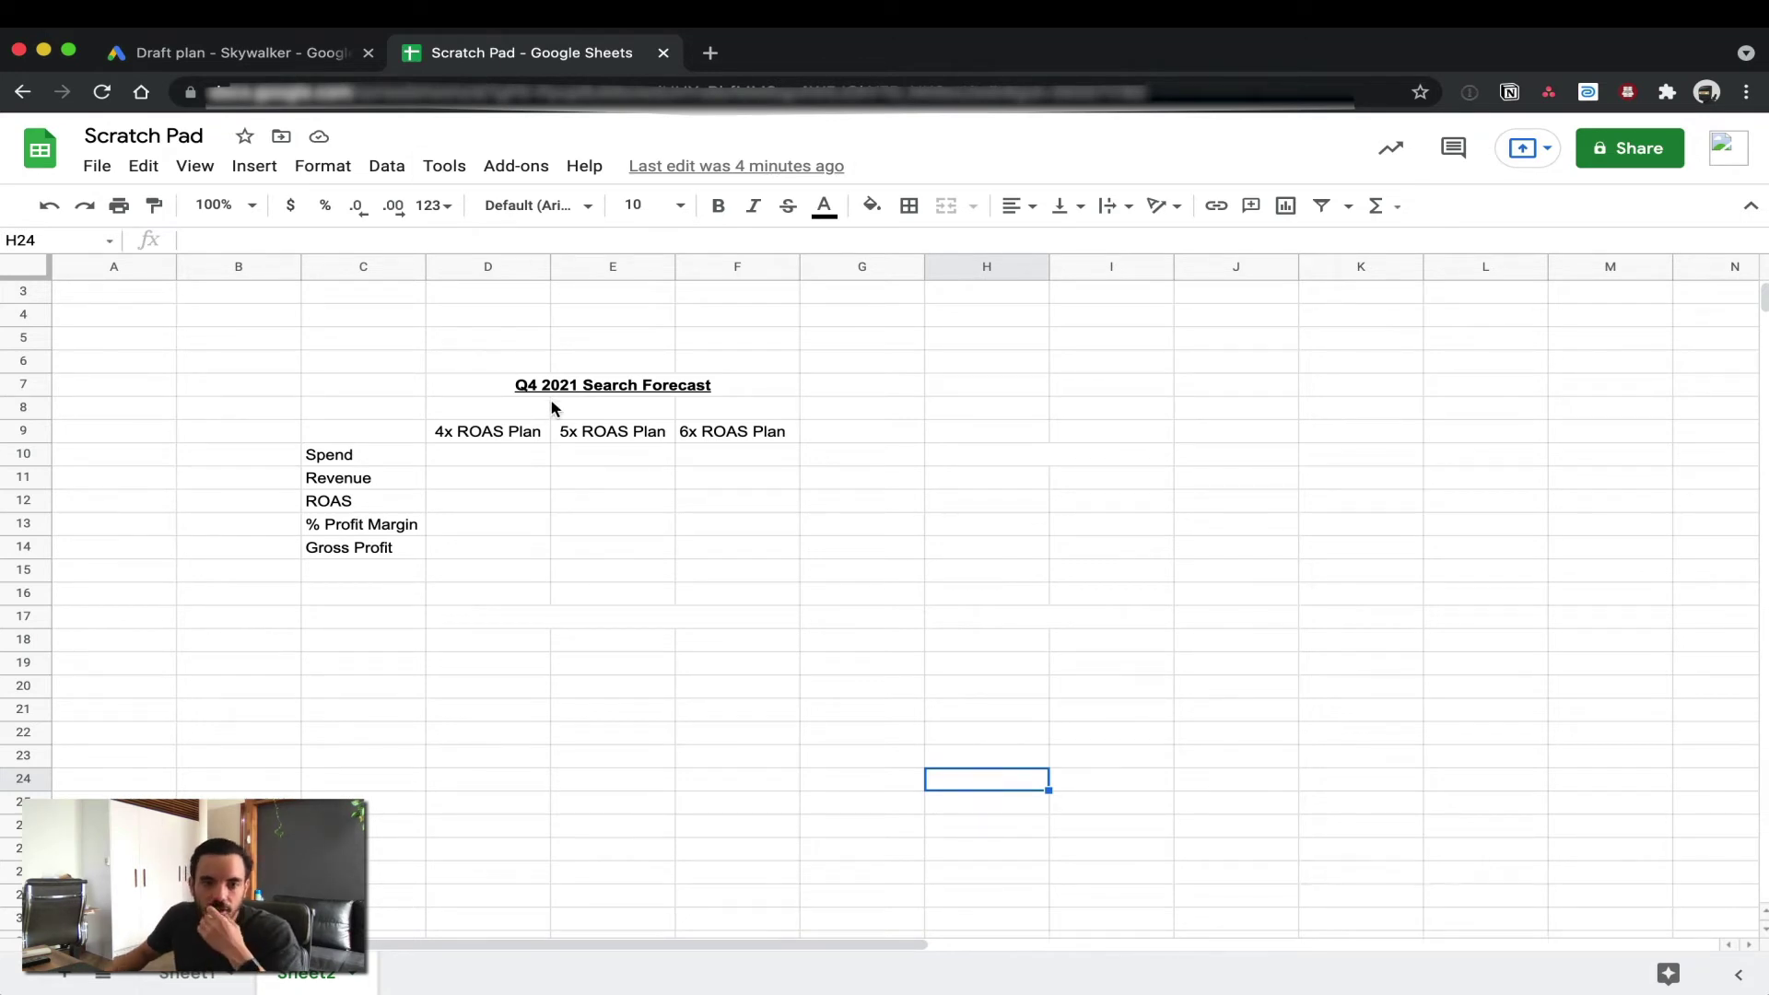
left_click(591, 392)
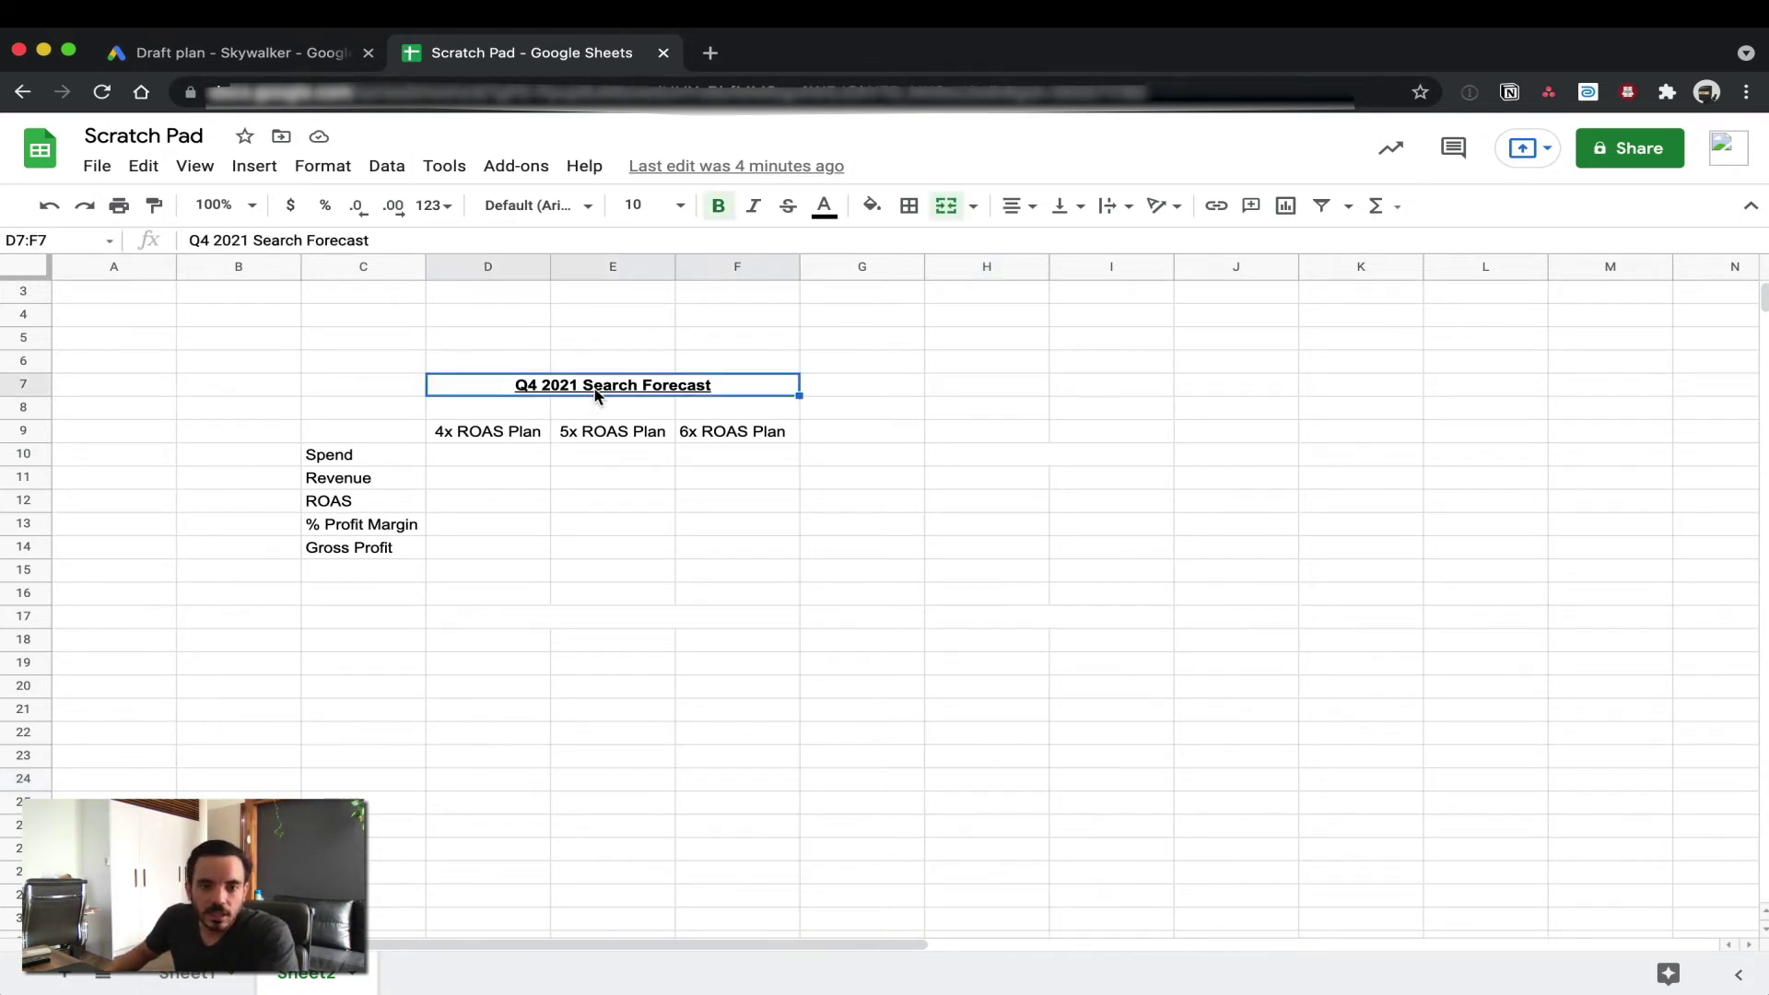
left_click(526, 437)
left_click(587, 435)
left_click(703, 433)
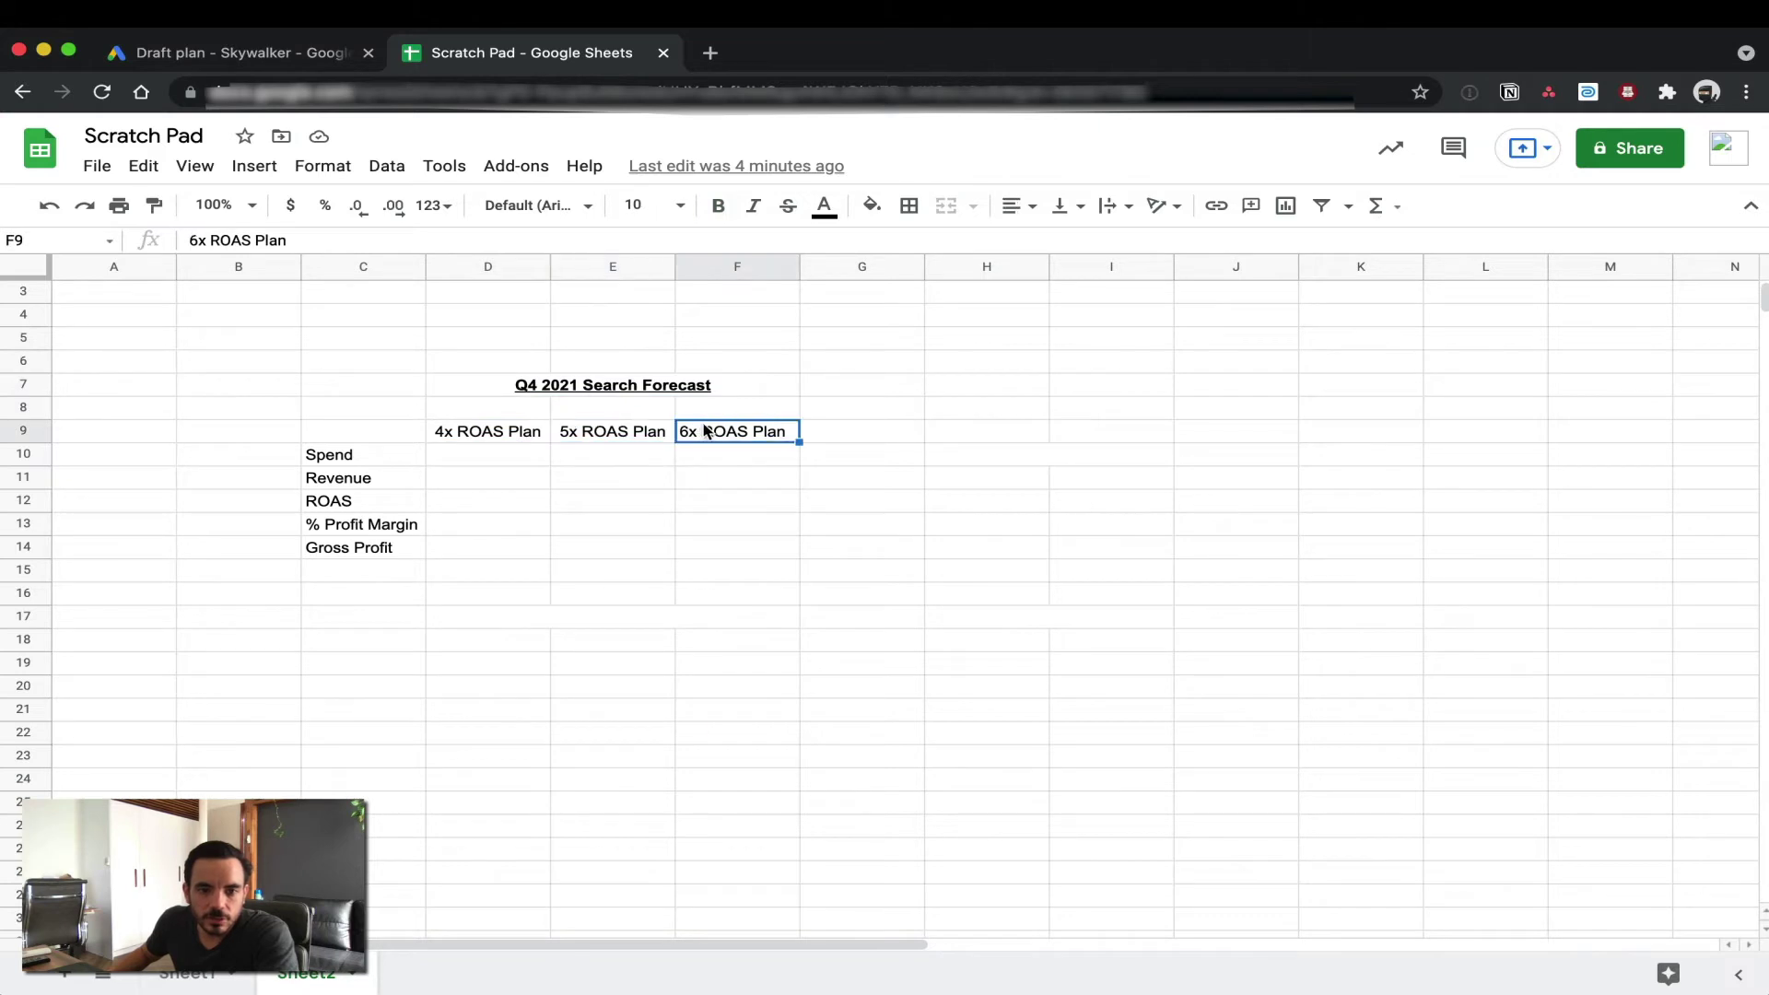
left_click(520, 444)
left_click(601, 441)
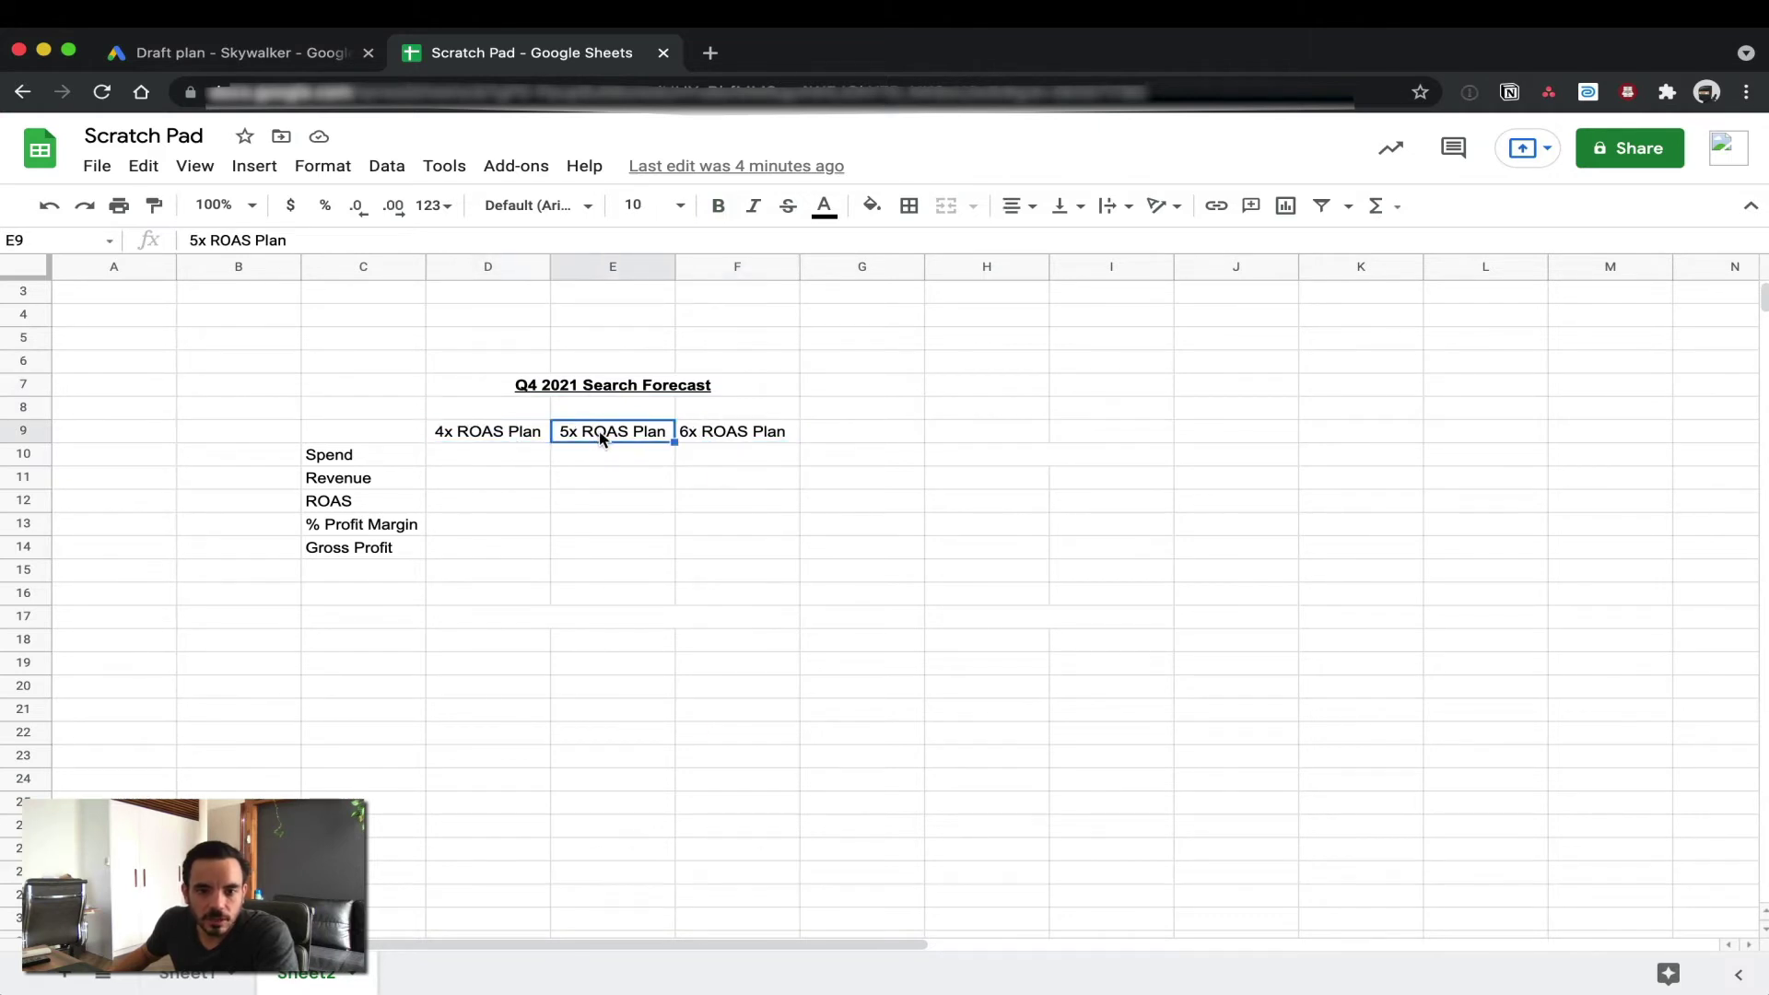
left_click(716, 437)
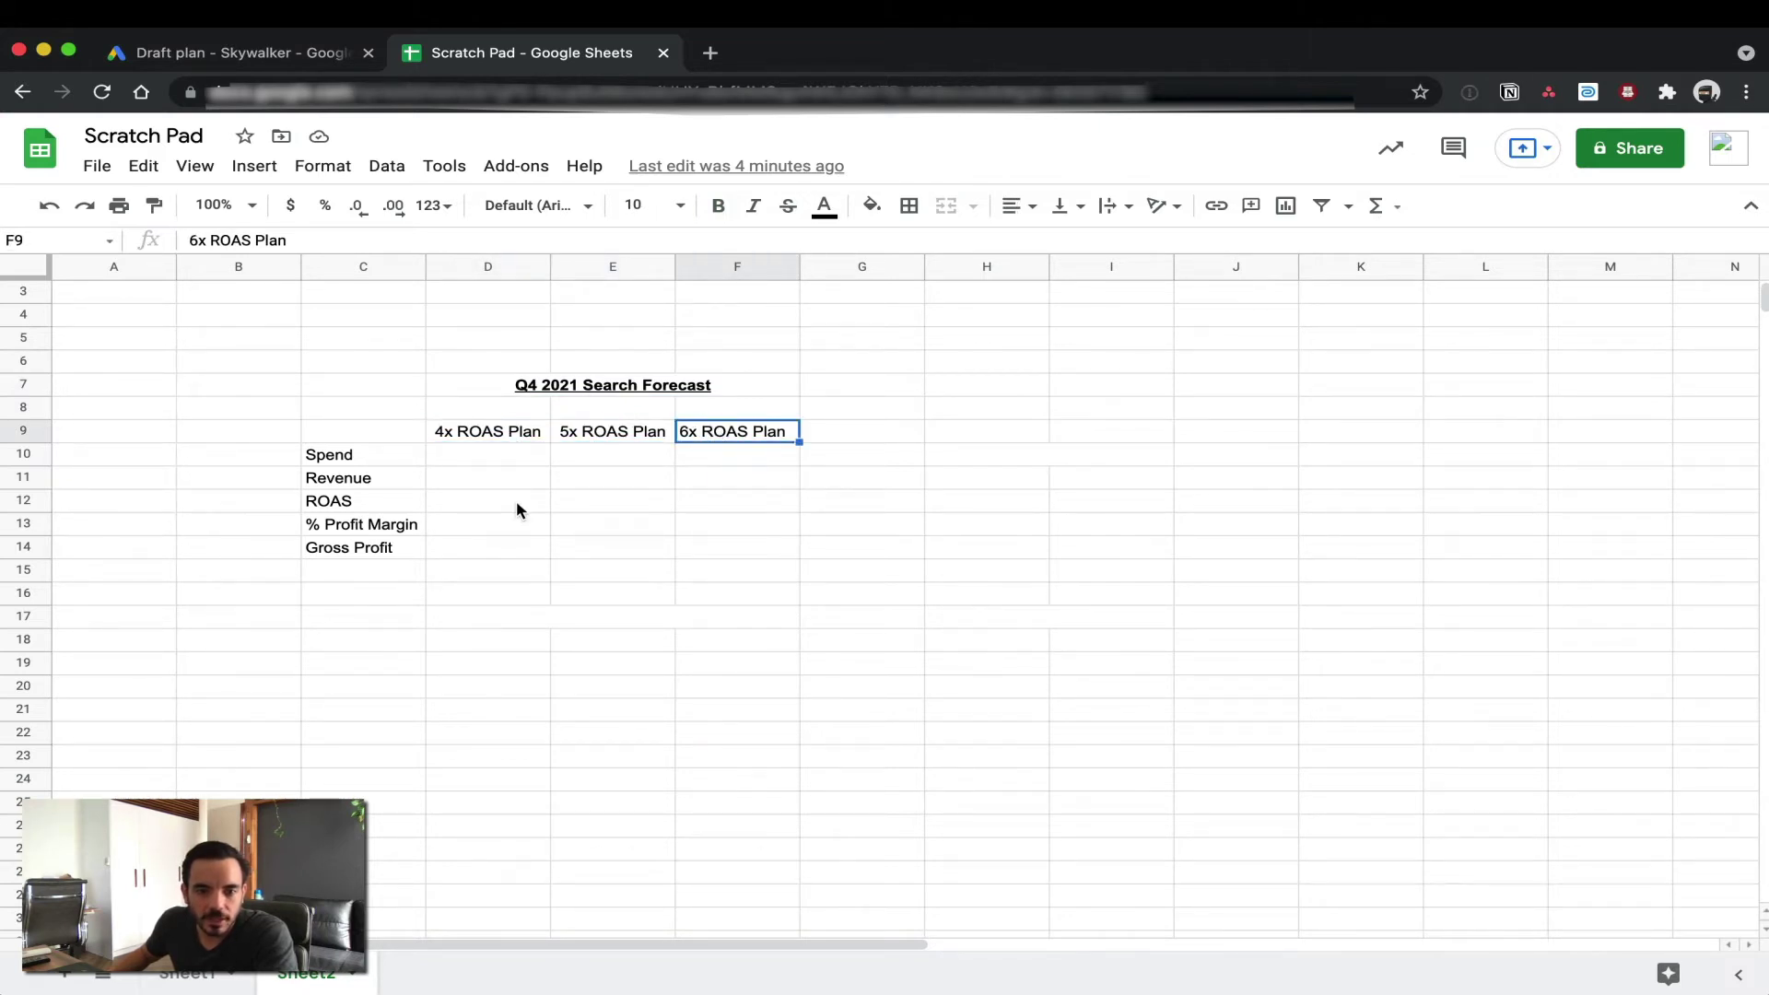
left_click(522, 463)
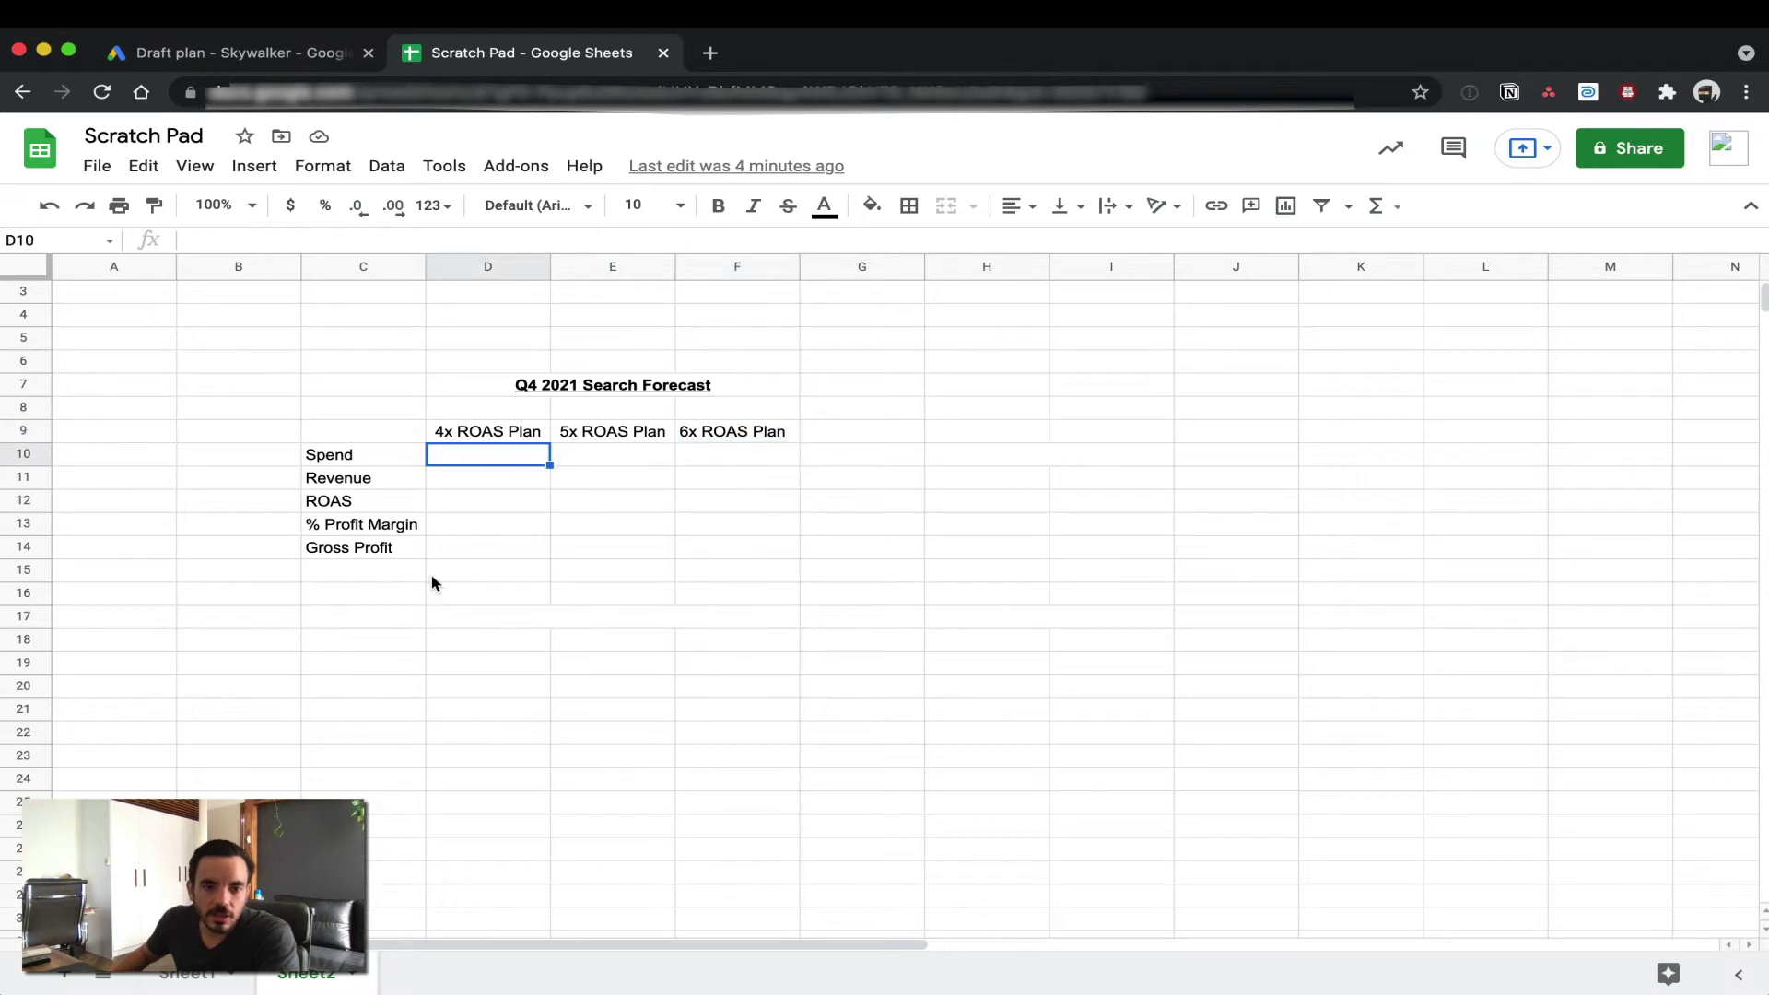
- Reapply the 4 conv. value / spend target and note the A$79K spend and 324K forecast
left_click(240, 52)
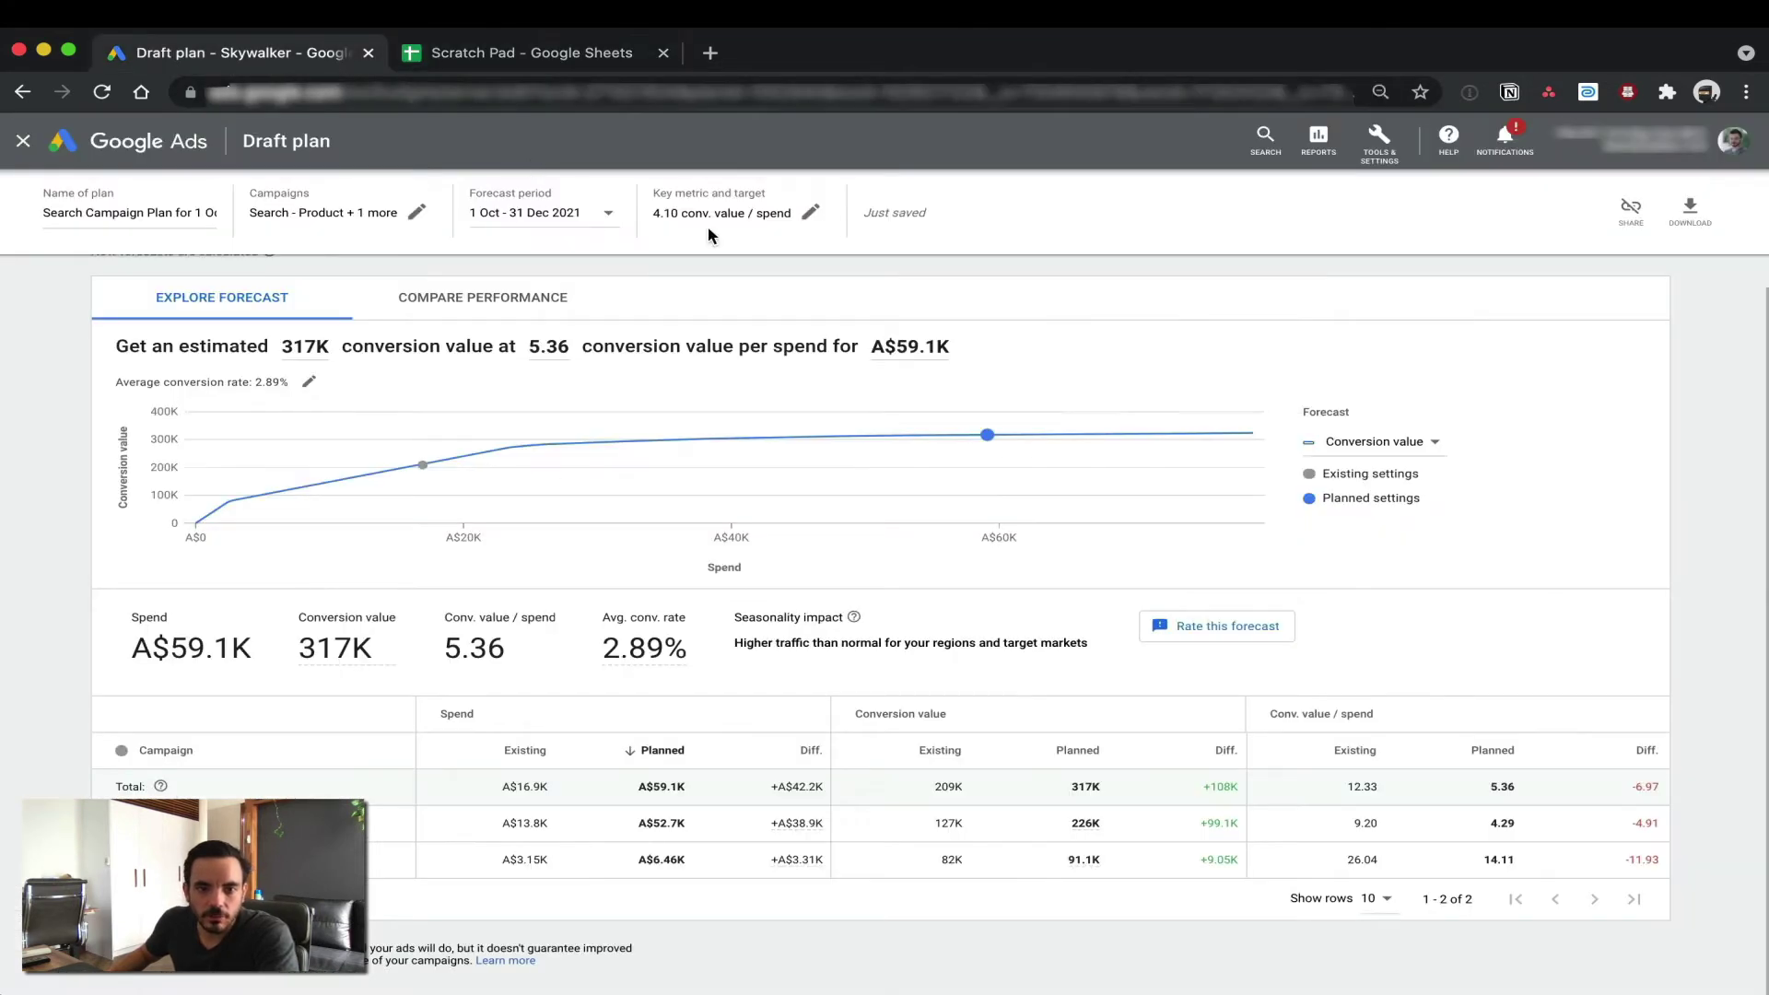
left_click(811, 213)
left_click(991, 324)
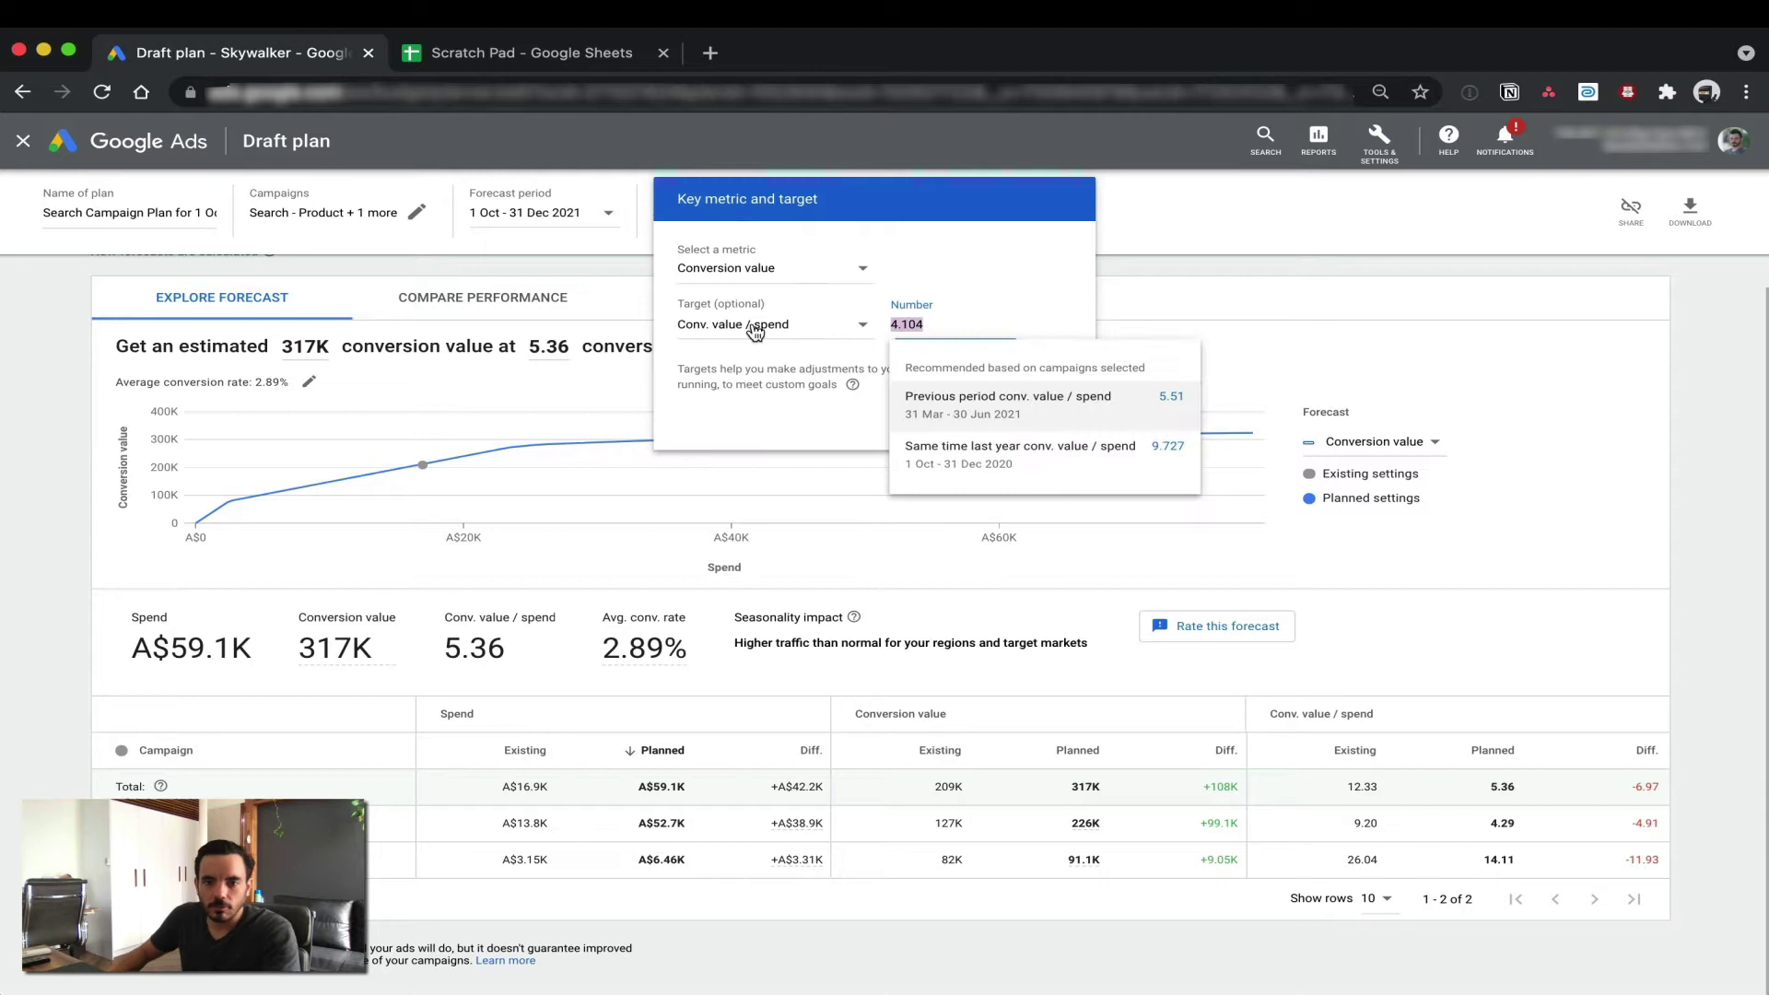
type("4")
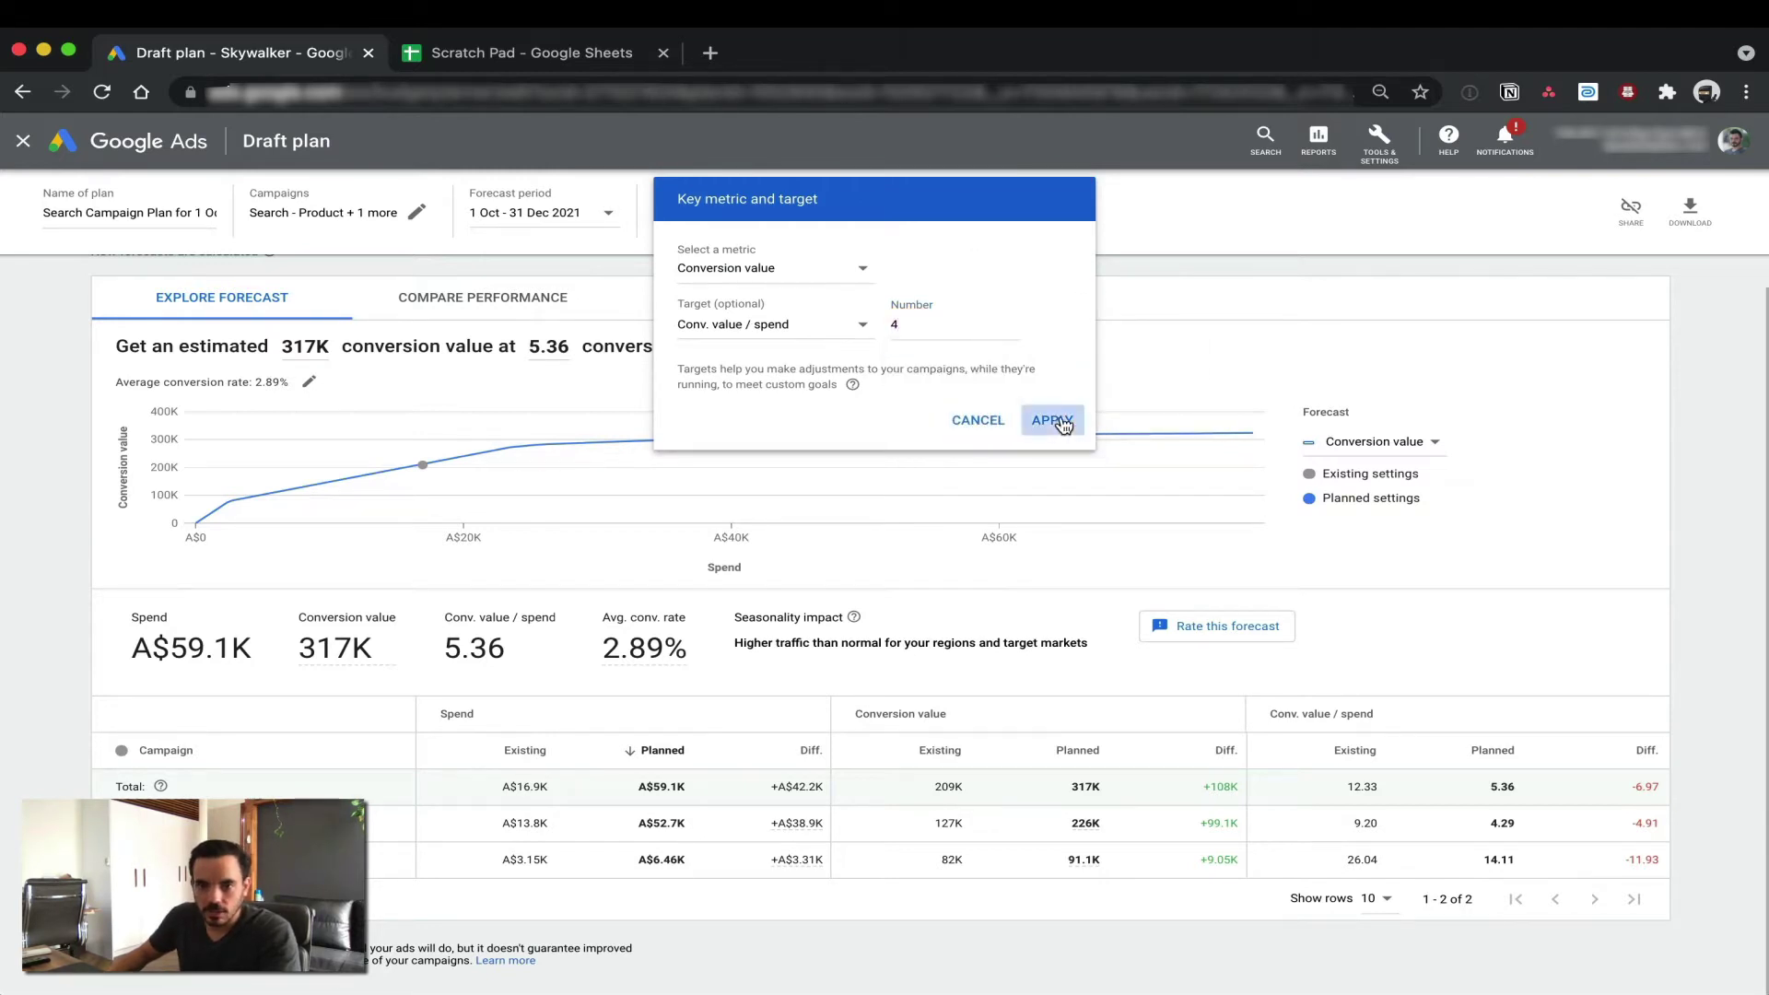
left_click(1052, 420)
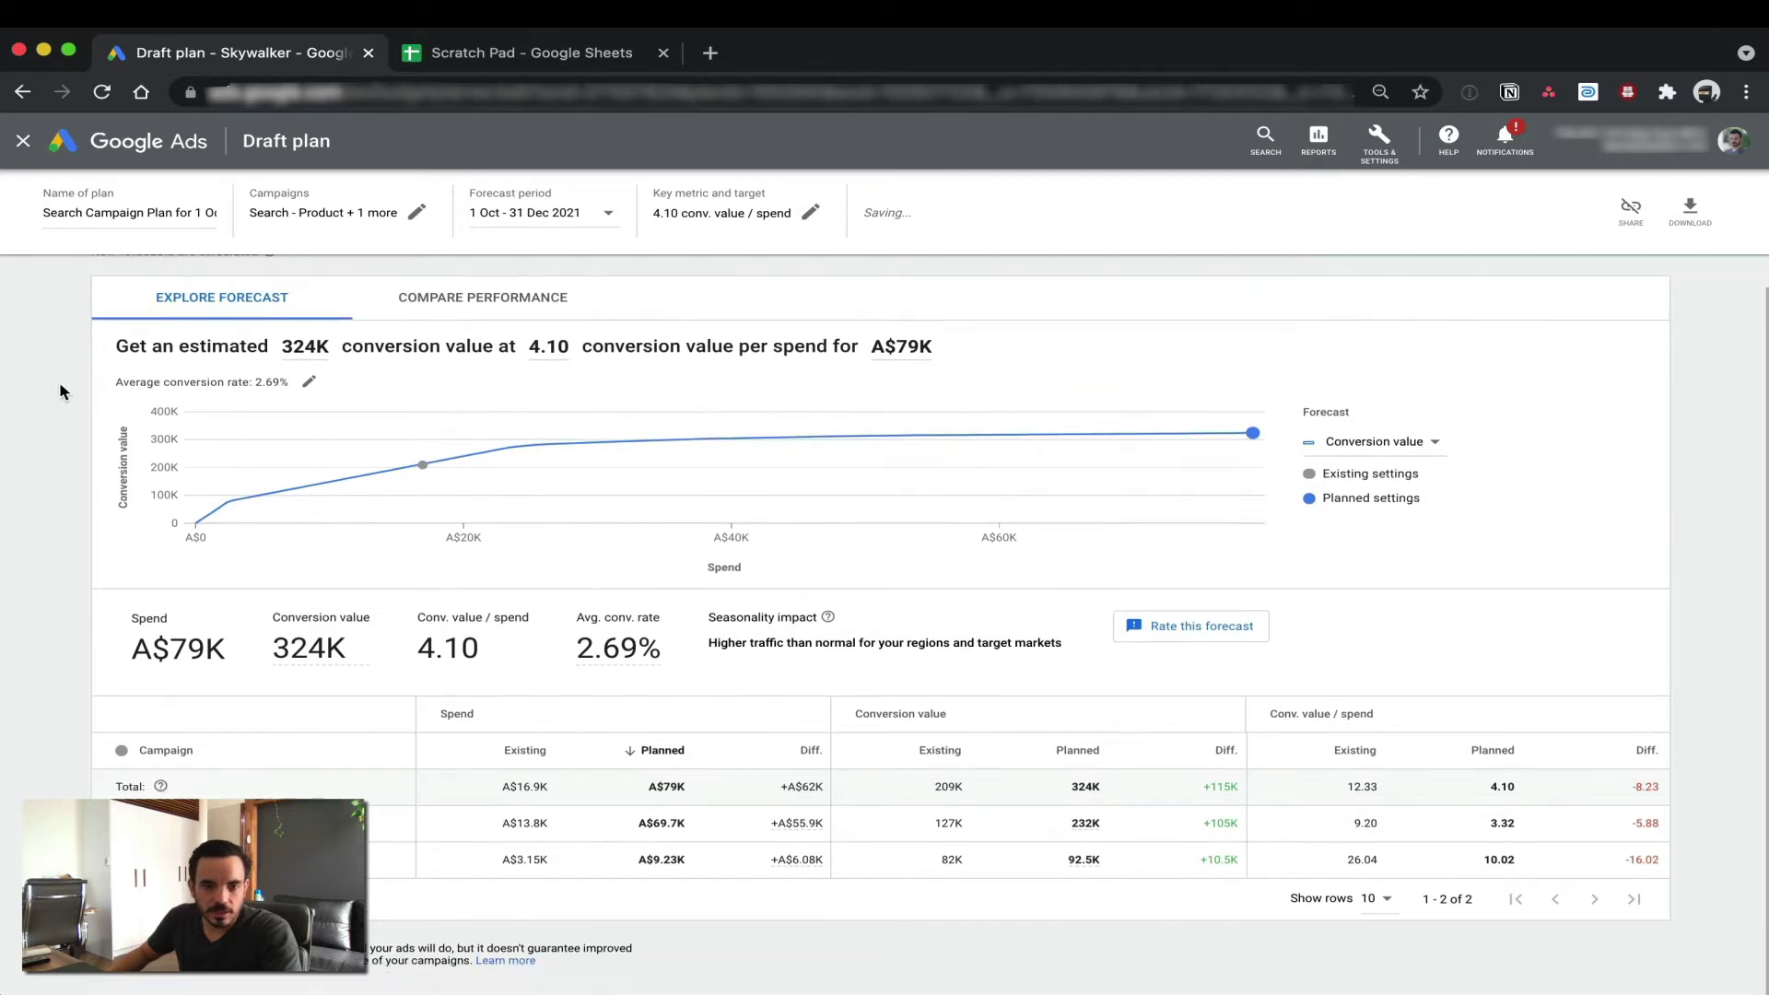
left_click_drag(133, 648, 465, 649)
left_click(74, 660)
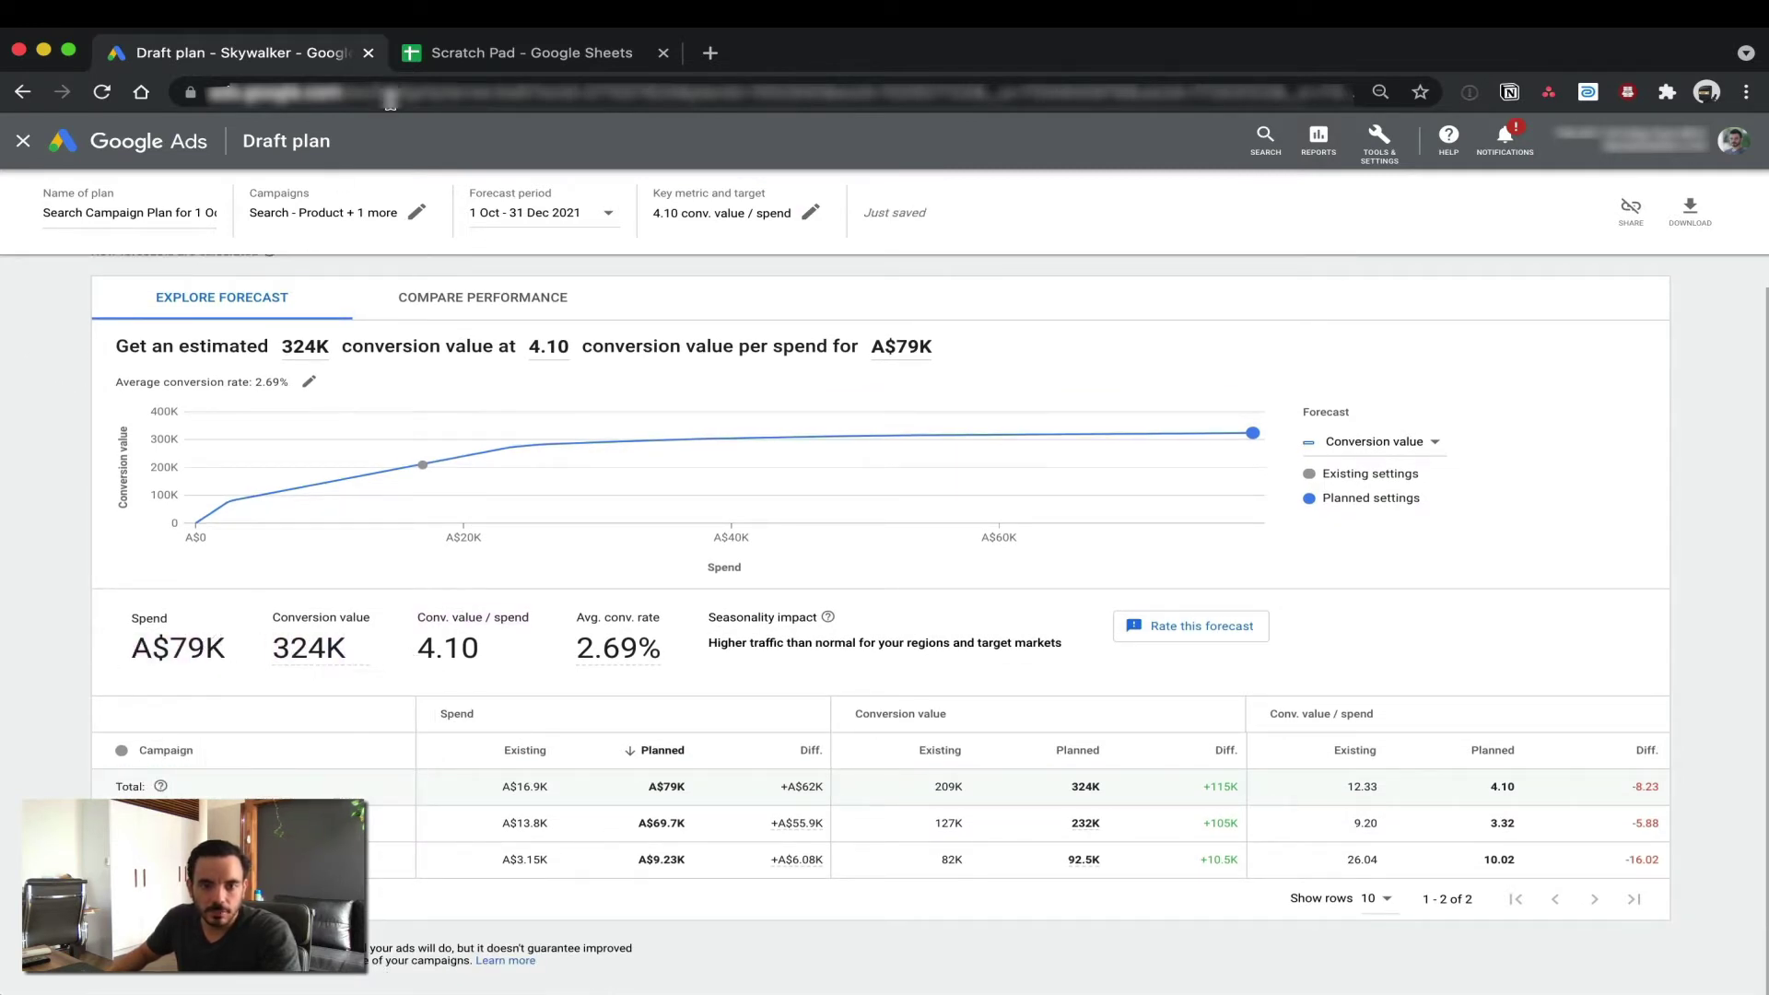
- Enter the 4x plan's Spend 79, Revenue 324 and ROAS 4 in D10:D12
left_click(549, 62)
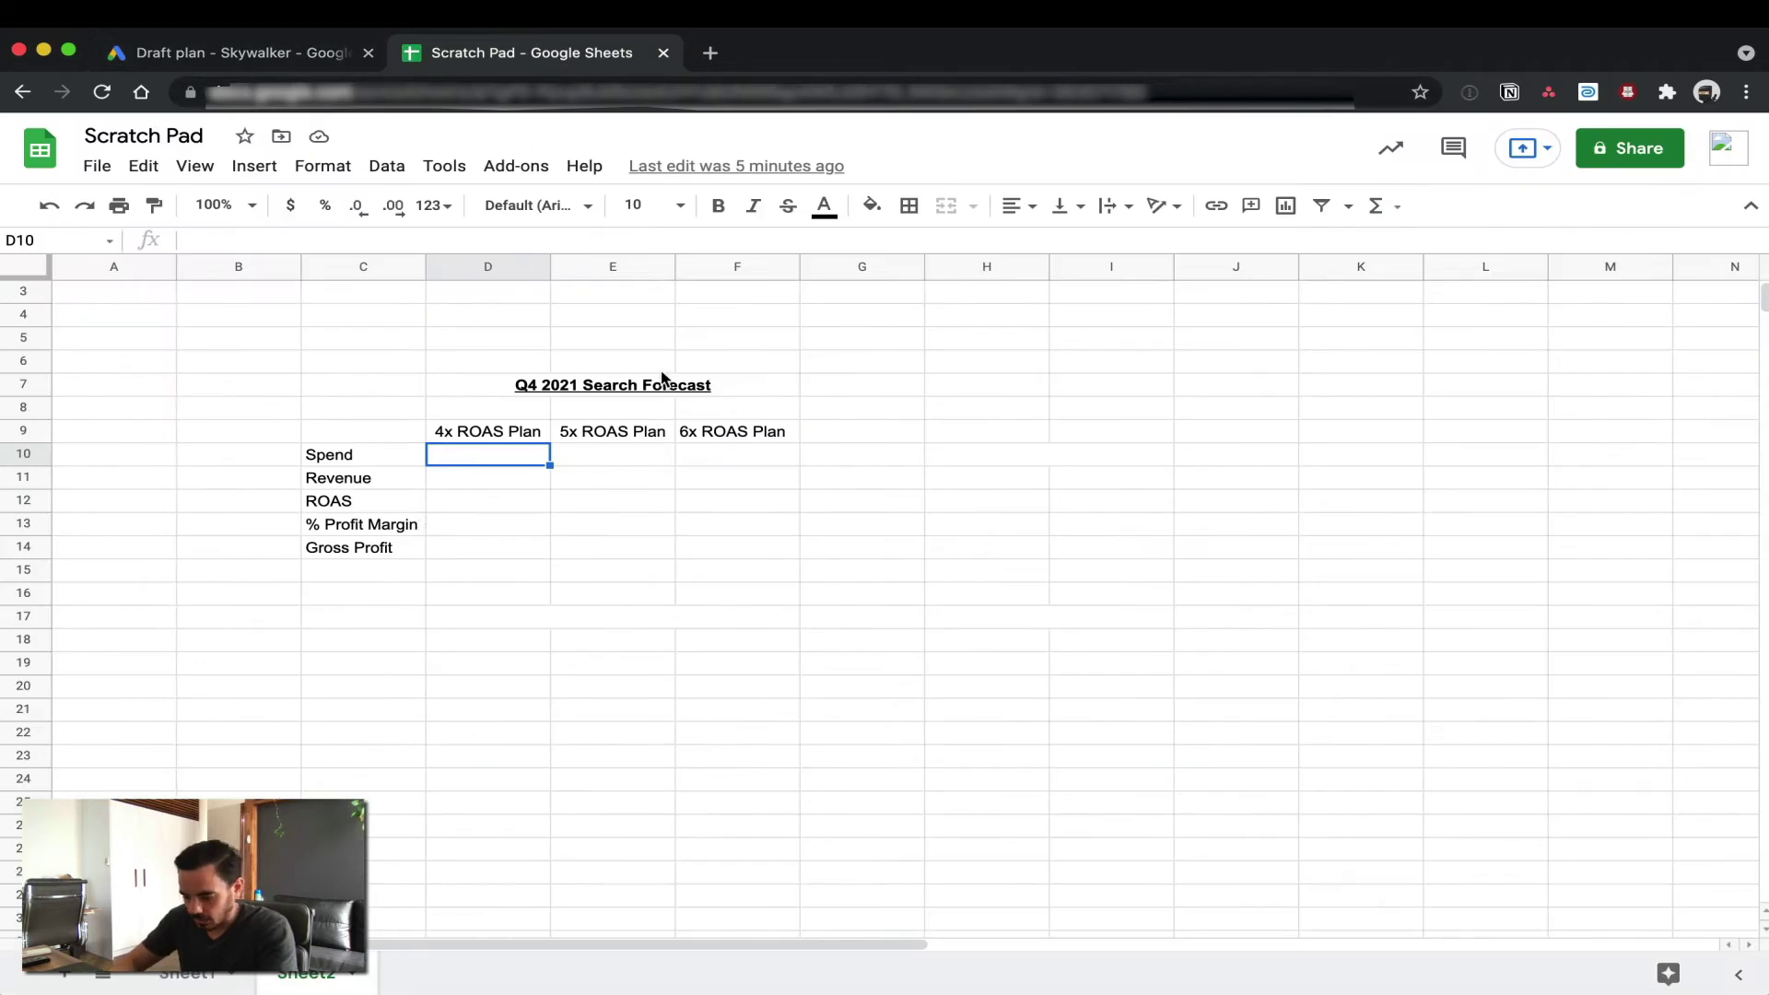
type("79")
key("Return")
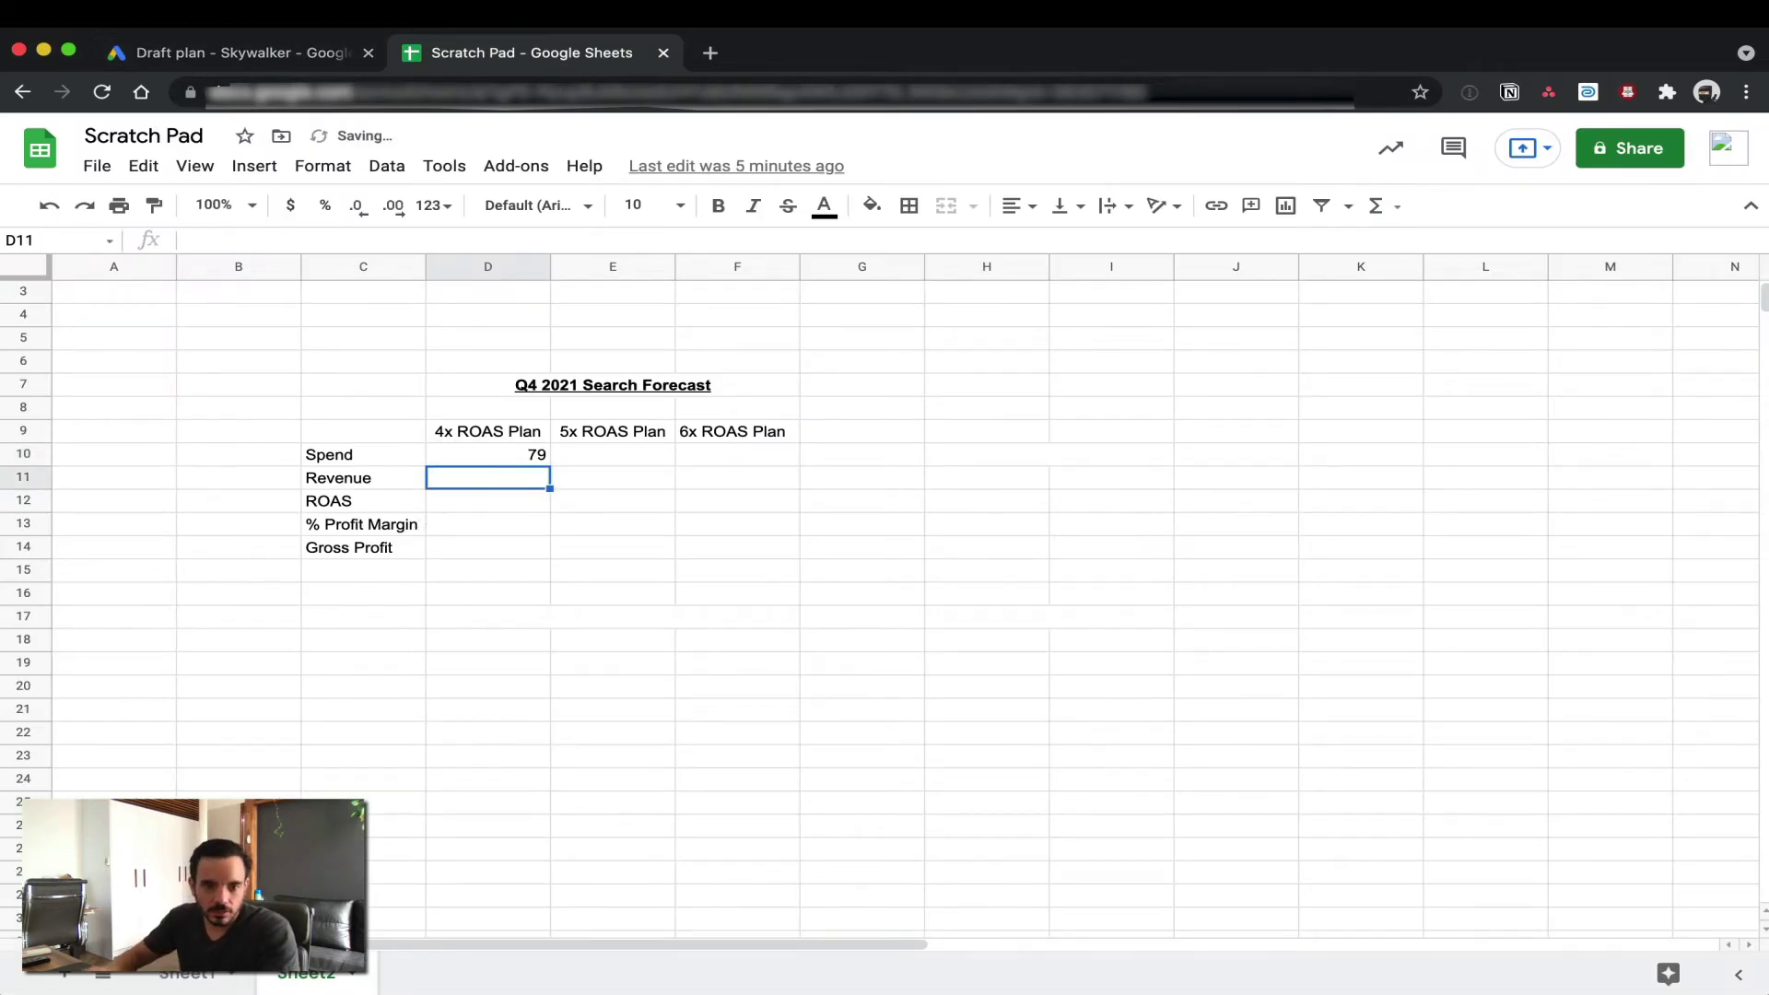
left_click(210, 52)
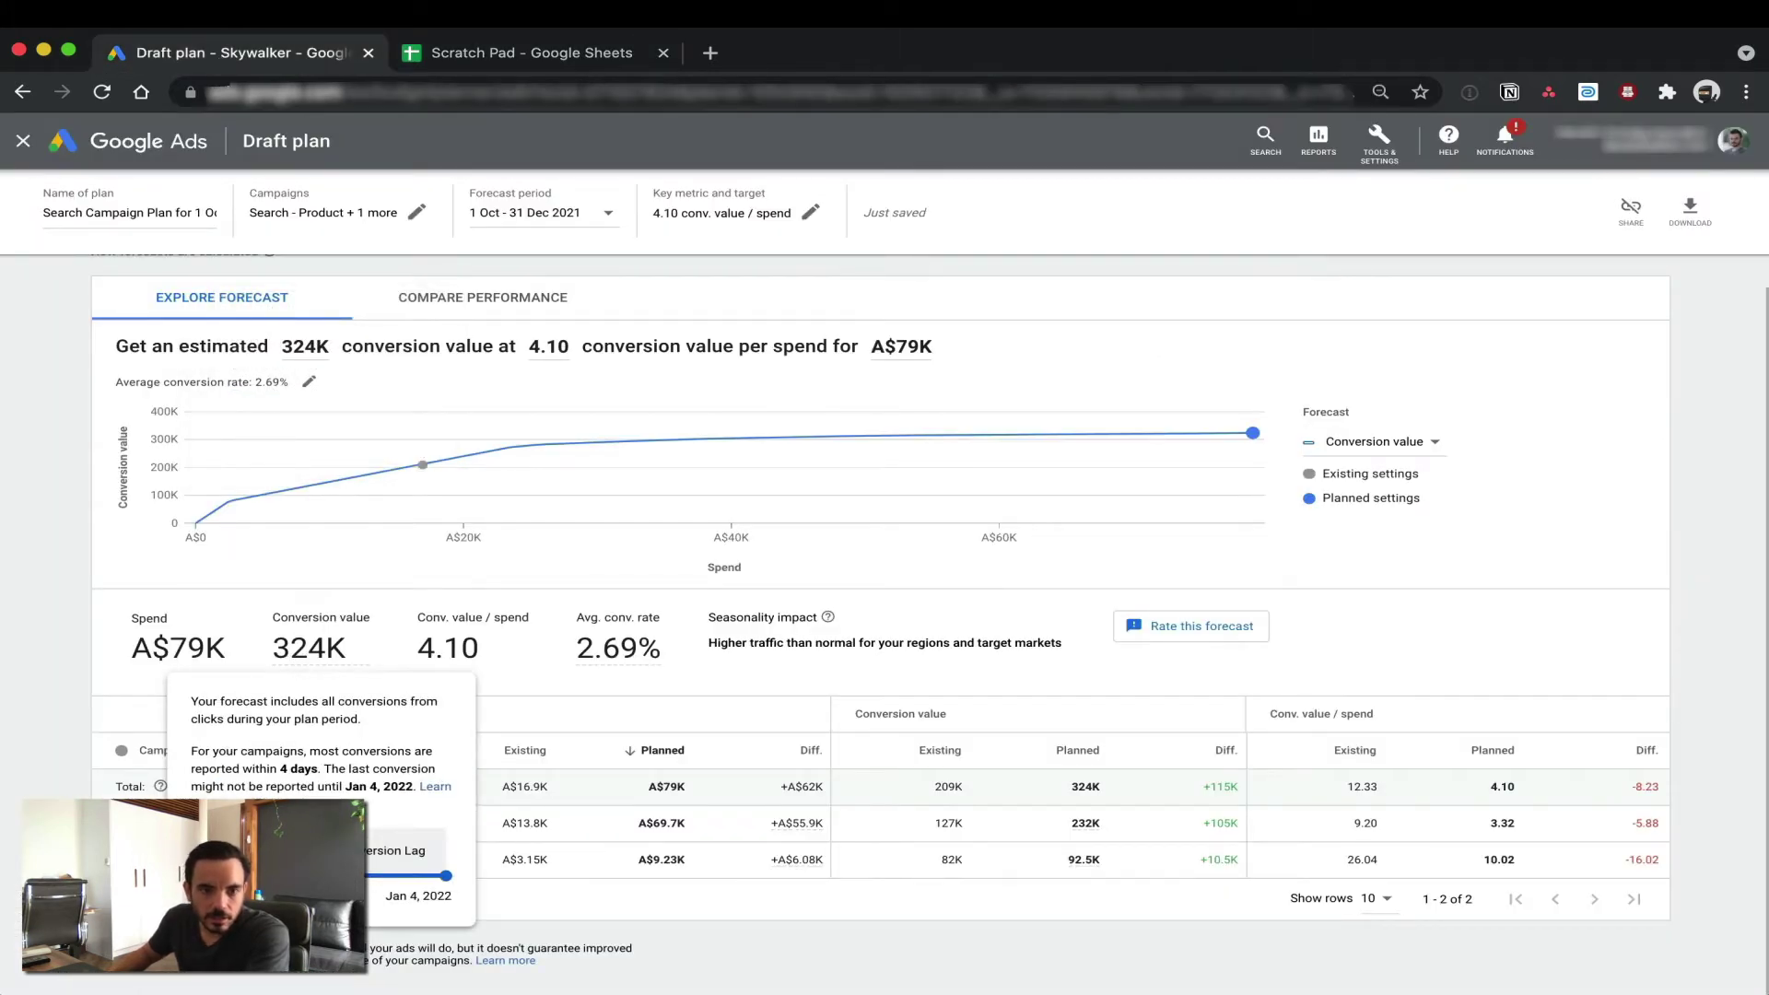
left_click(446, 51)
type("324")
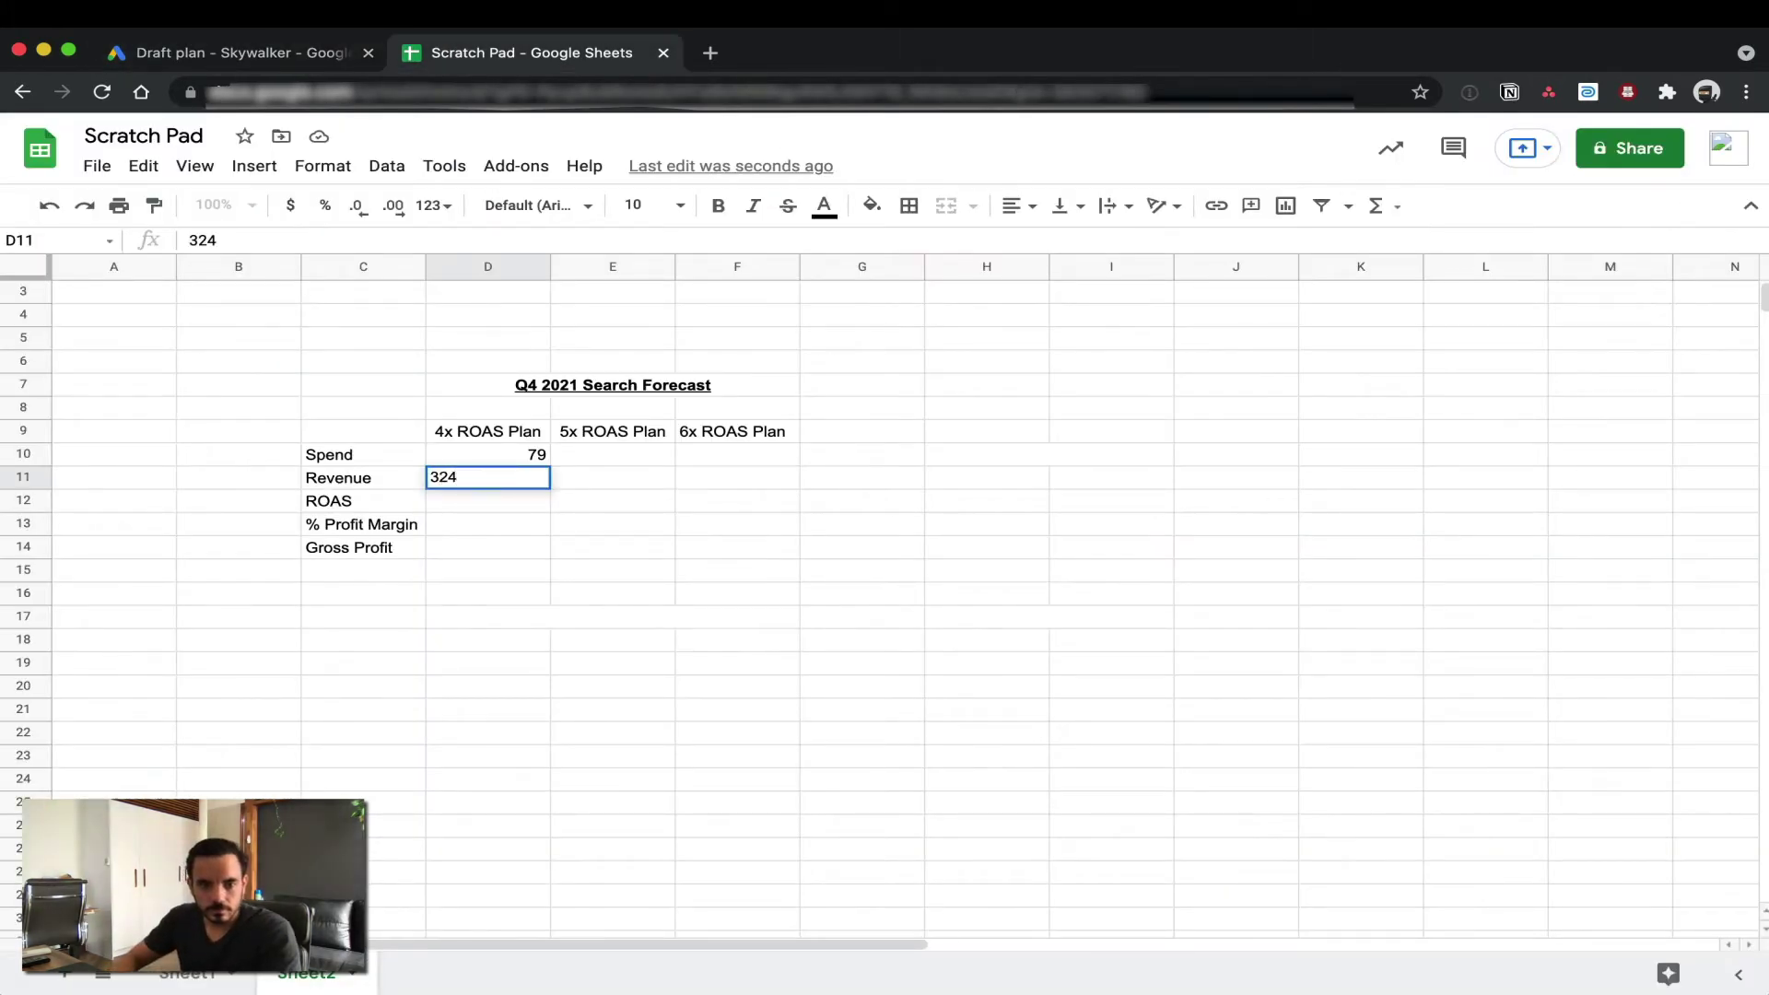
key("Return")
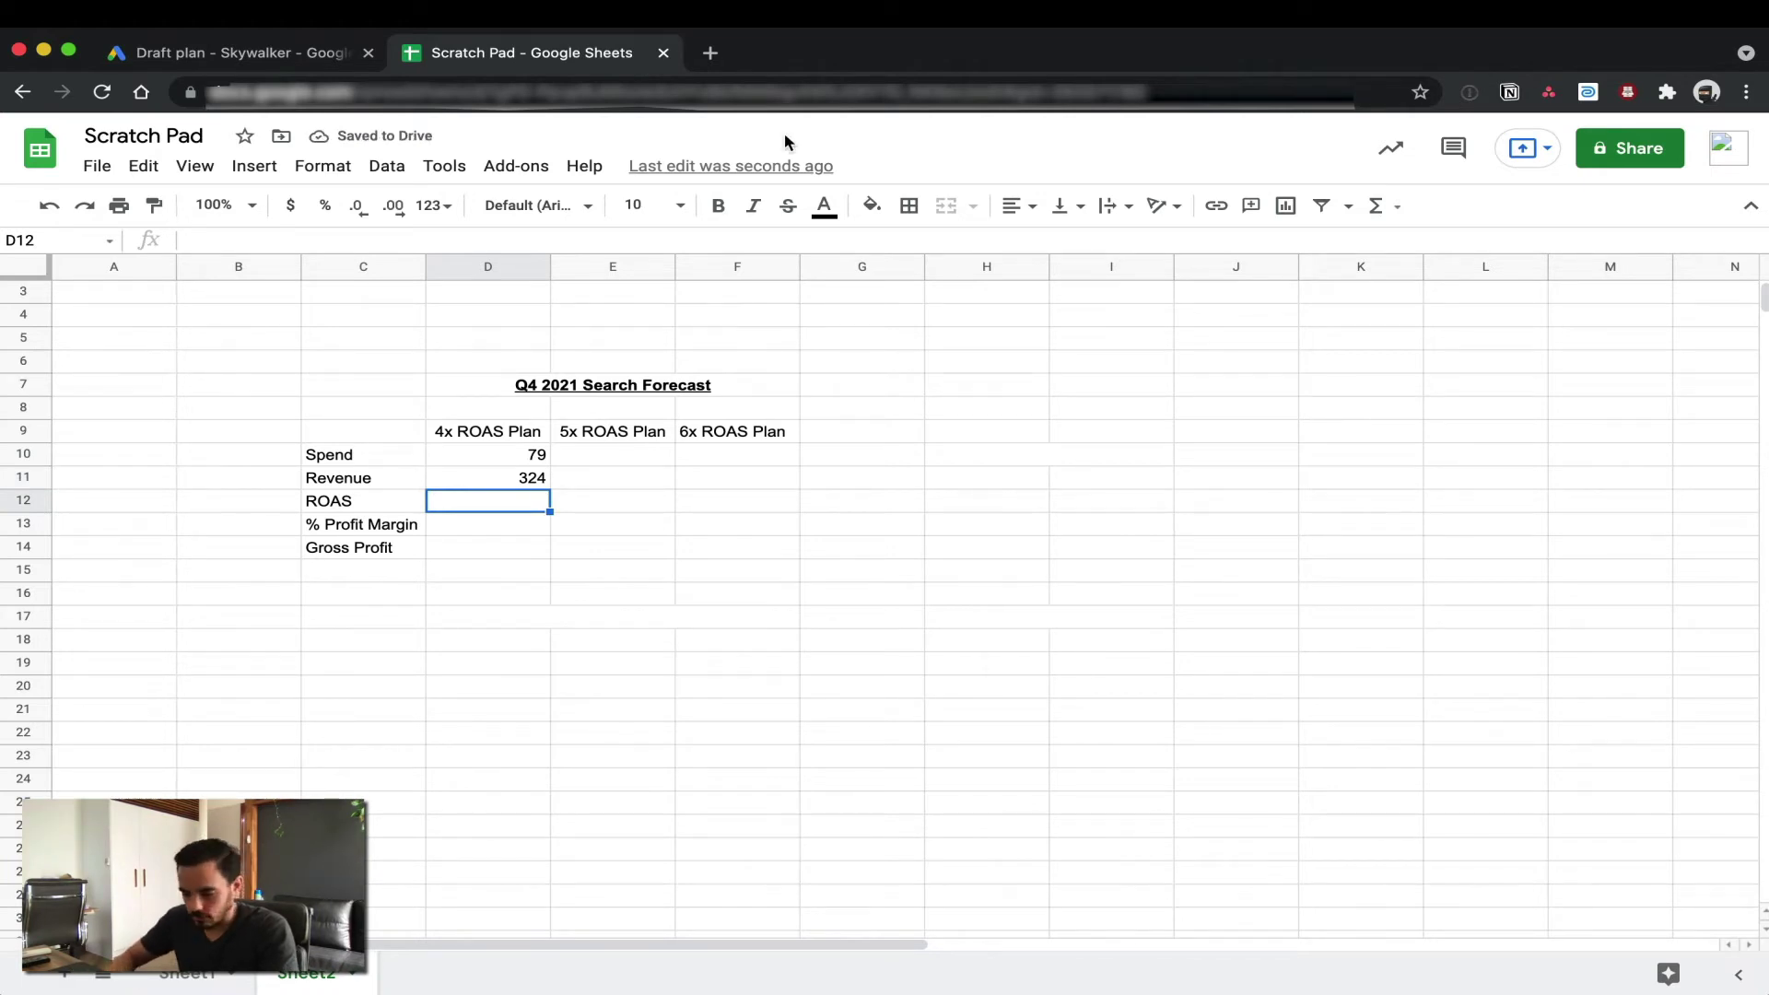
type("4")
key("Return")
left_click(242, 505)
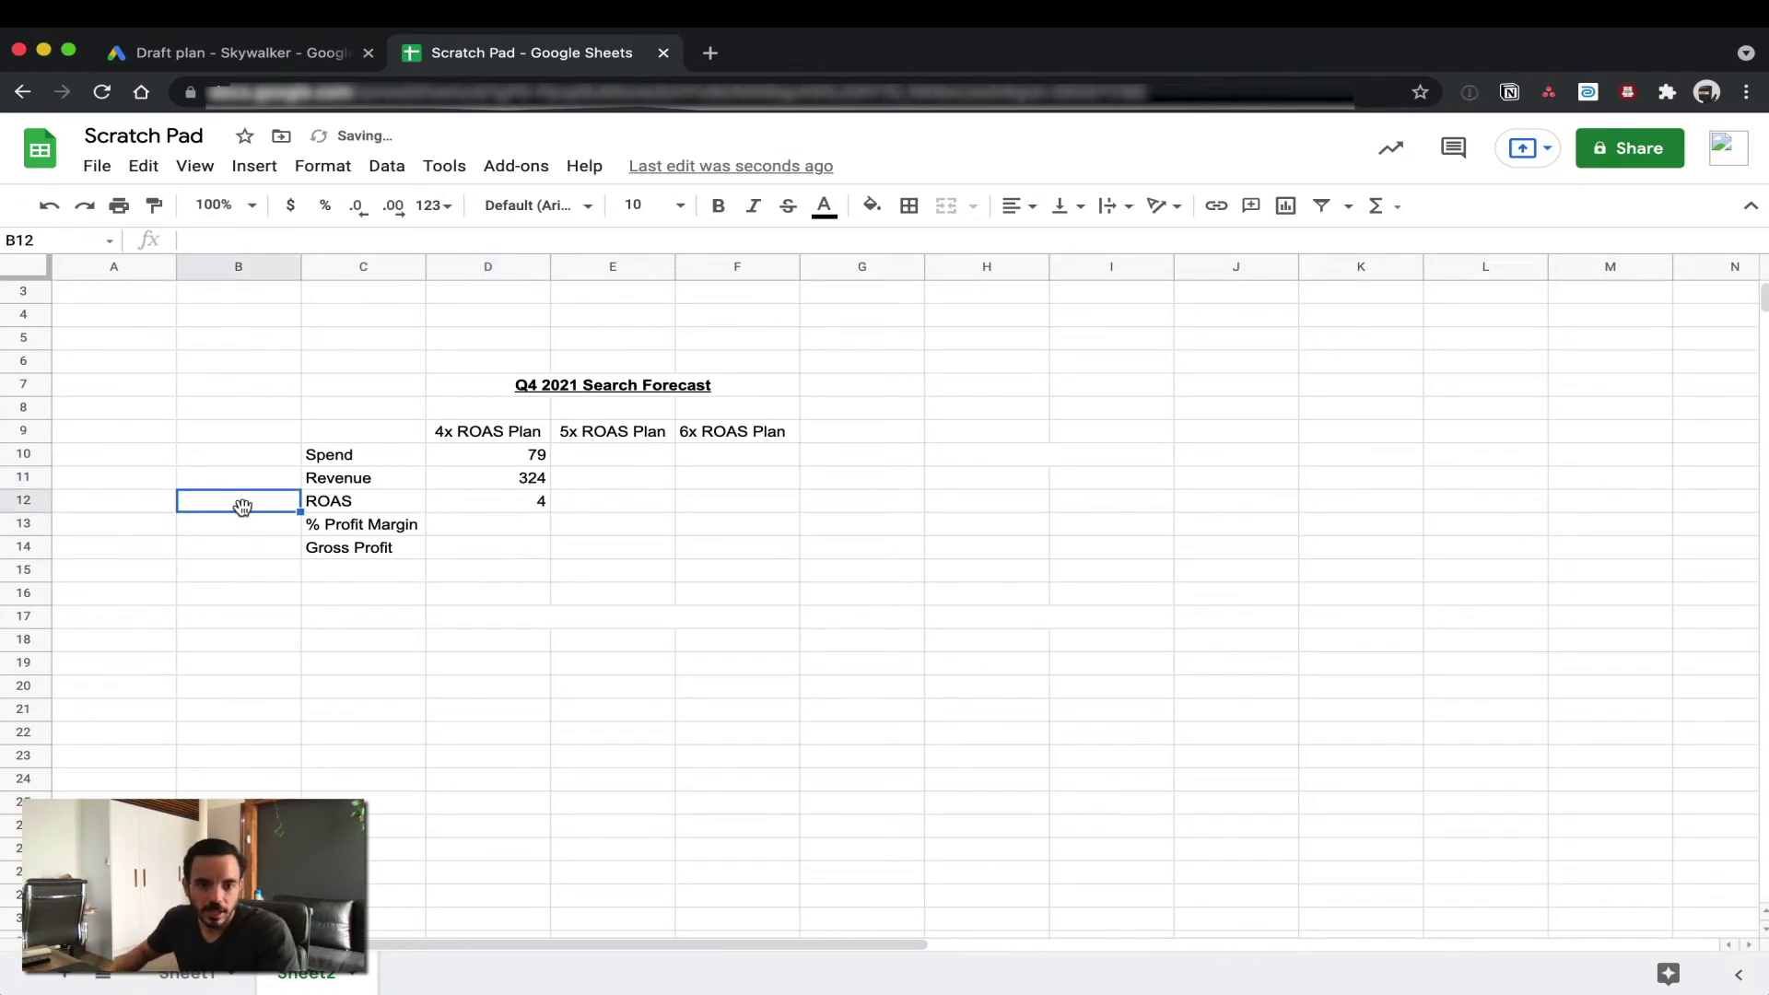
left_click(528, 525)
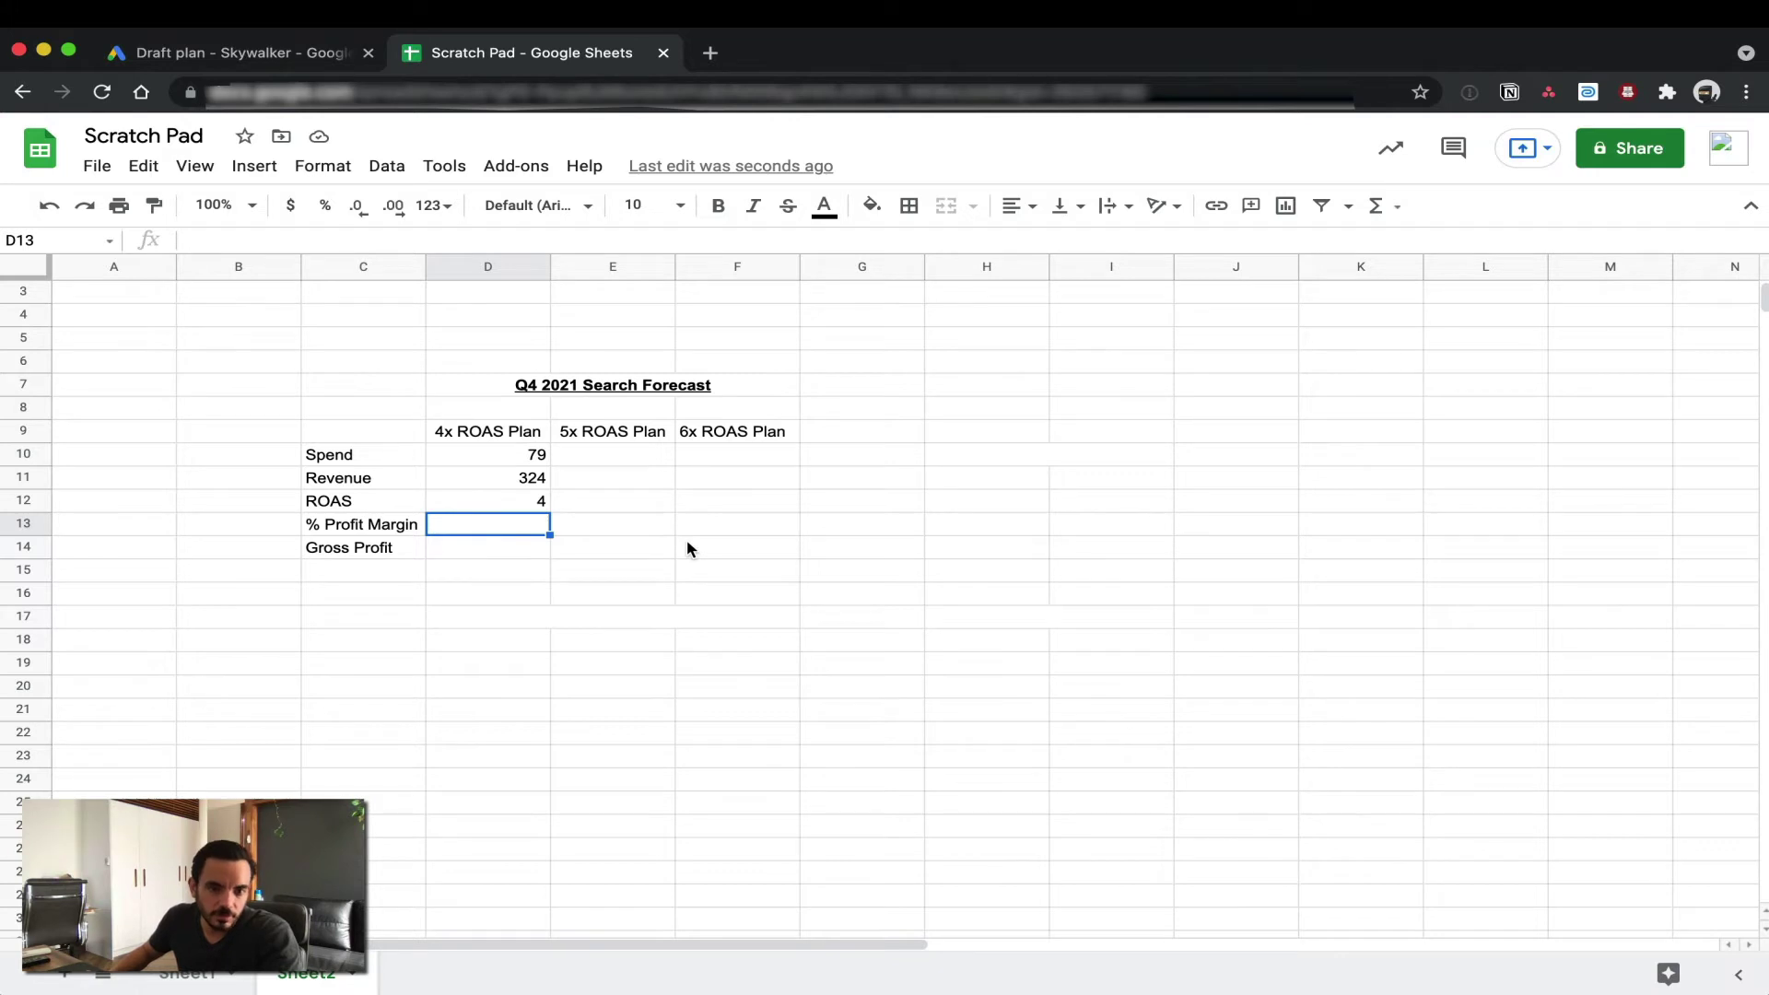
- Enter a 50% profit margin in D13
type("50%%")
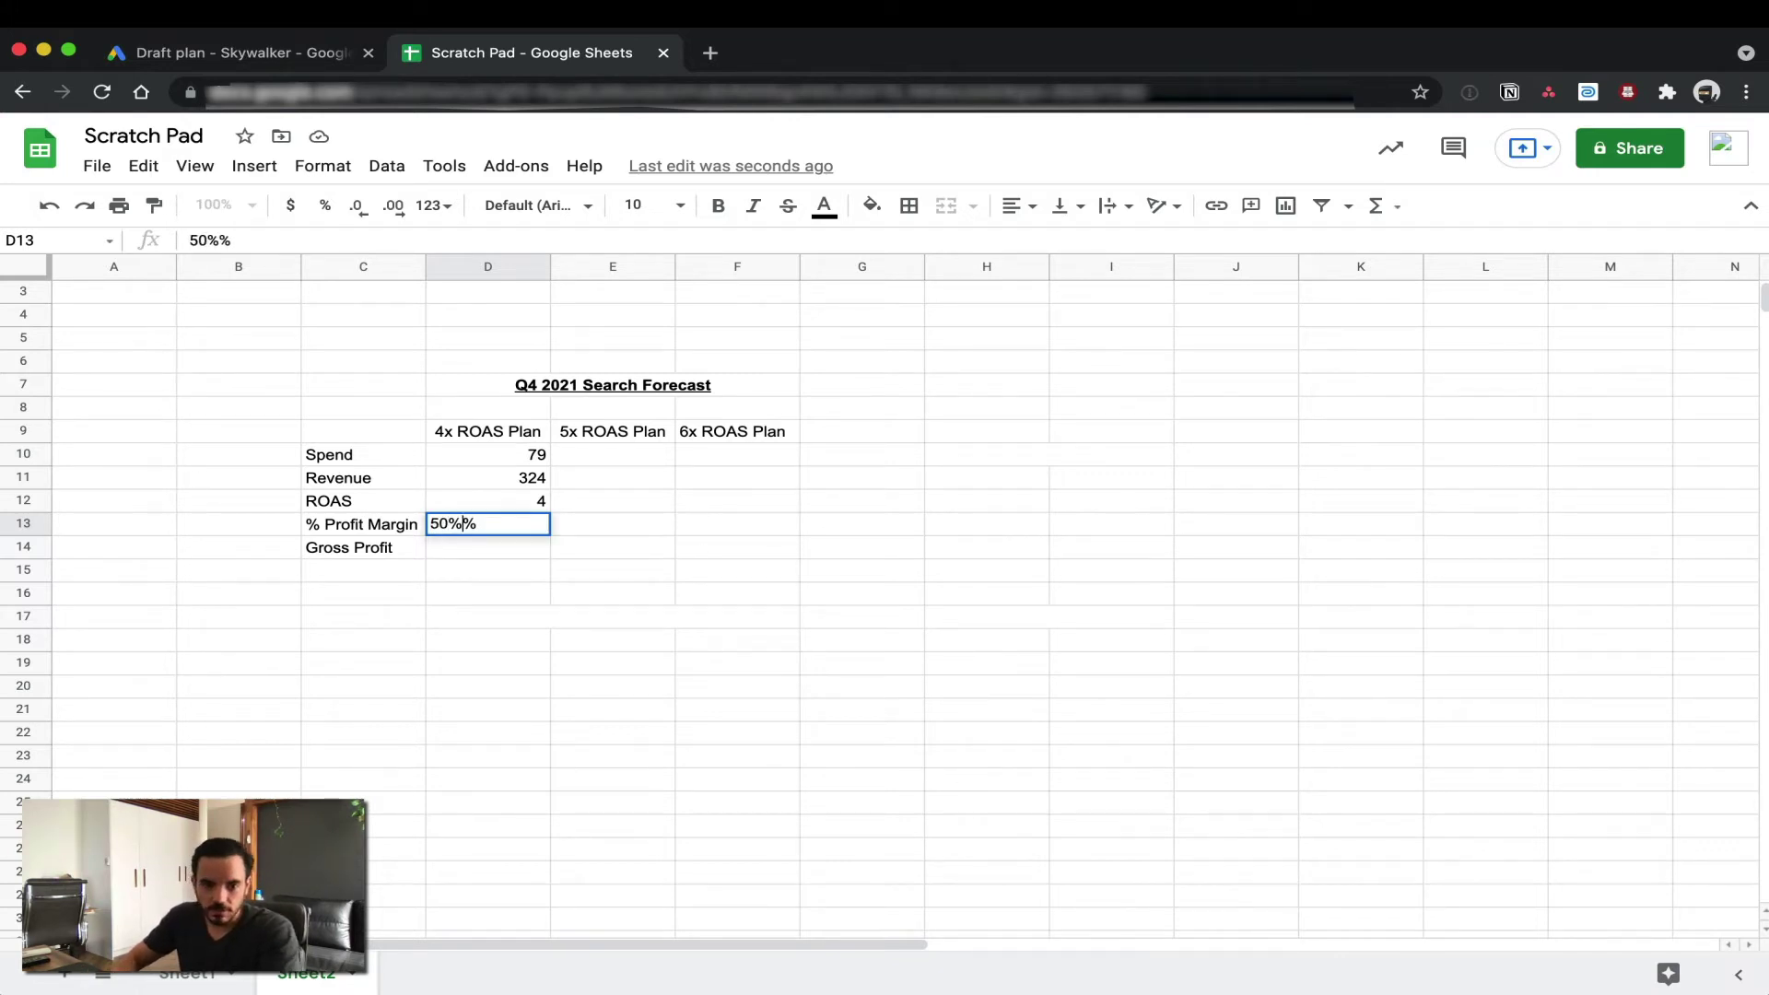
key("BackSpace")
key("Return")
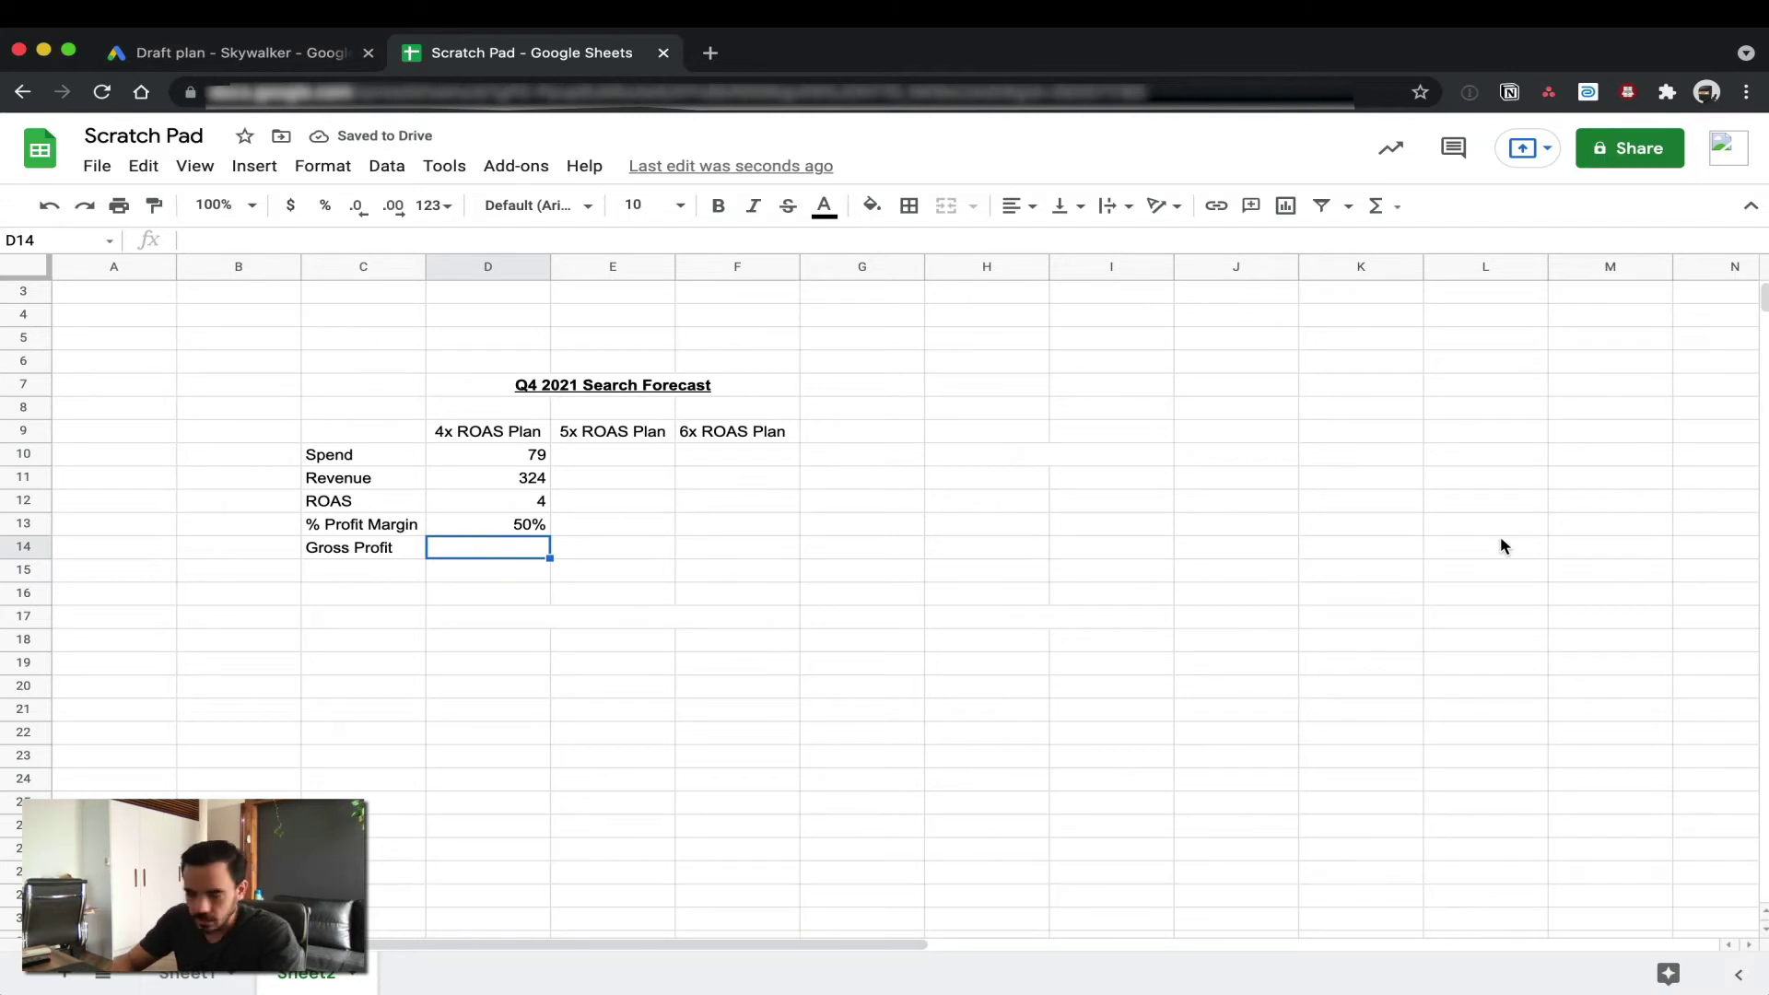
- Enter the Gross Profit formula =D11*D13-D10 in D14, giving 83
type("=")
key("Up")
key("Up")
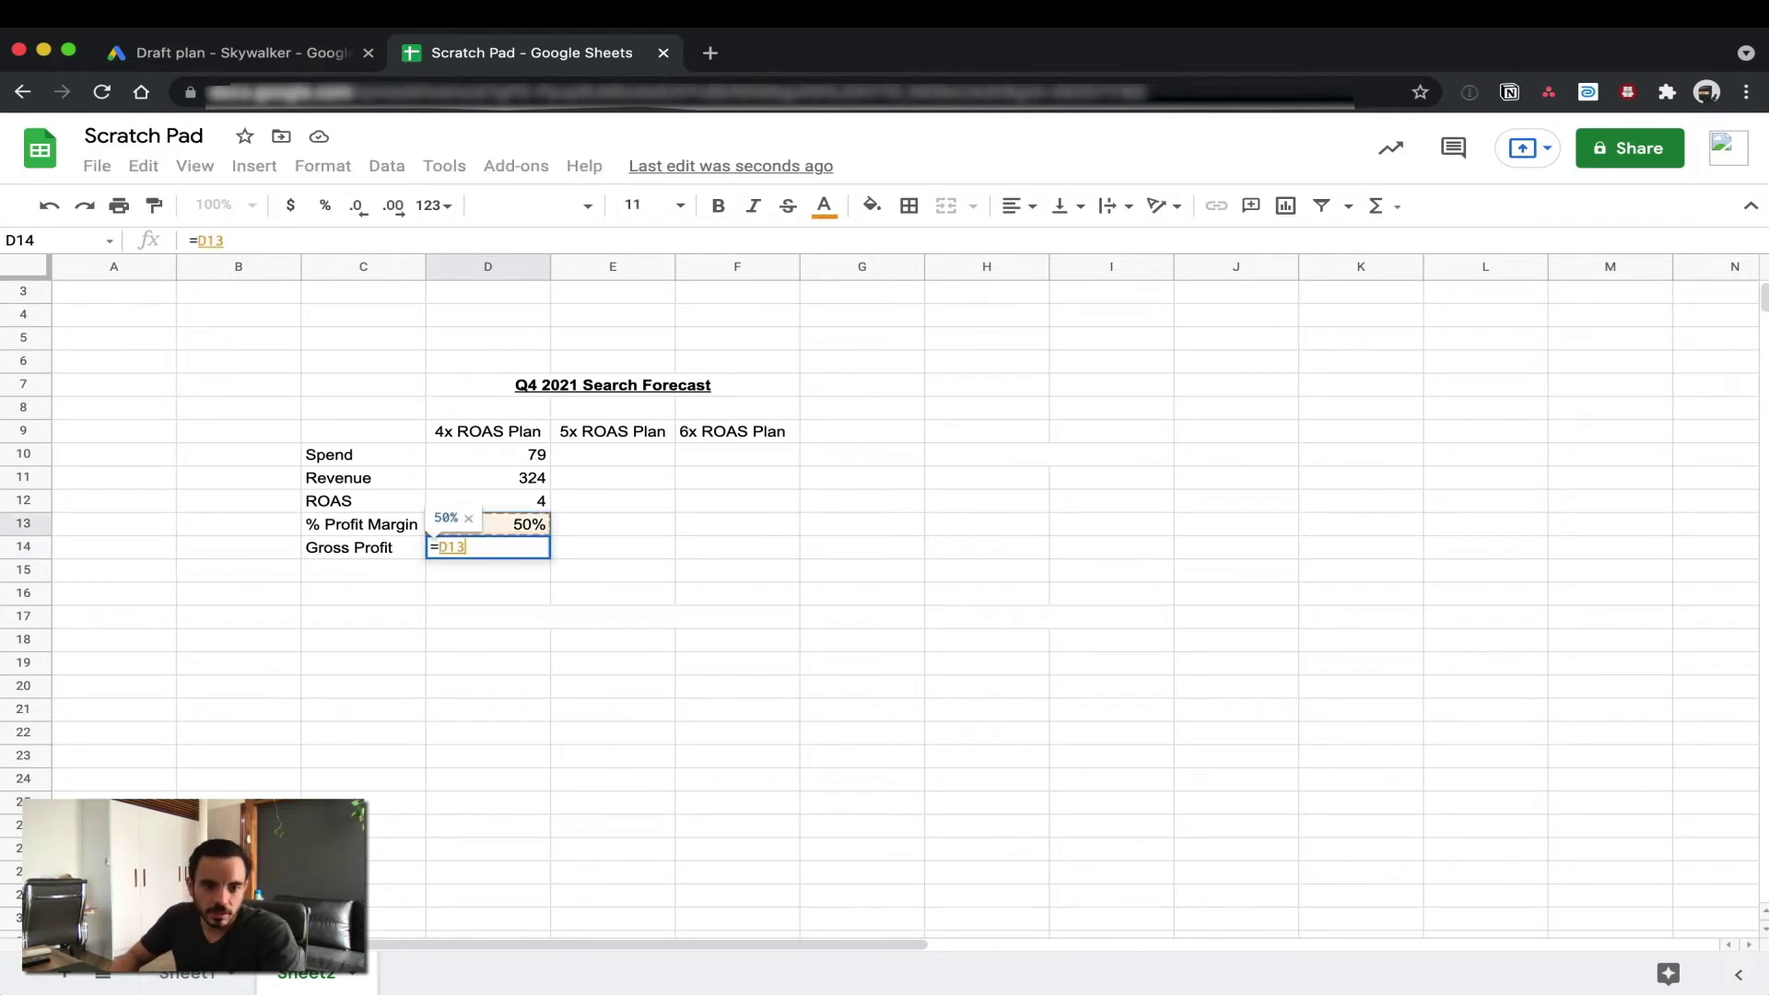
key("Up")
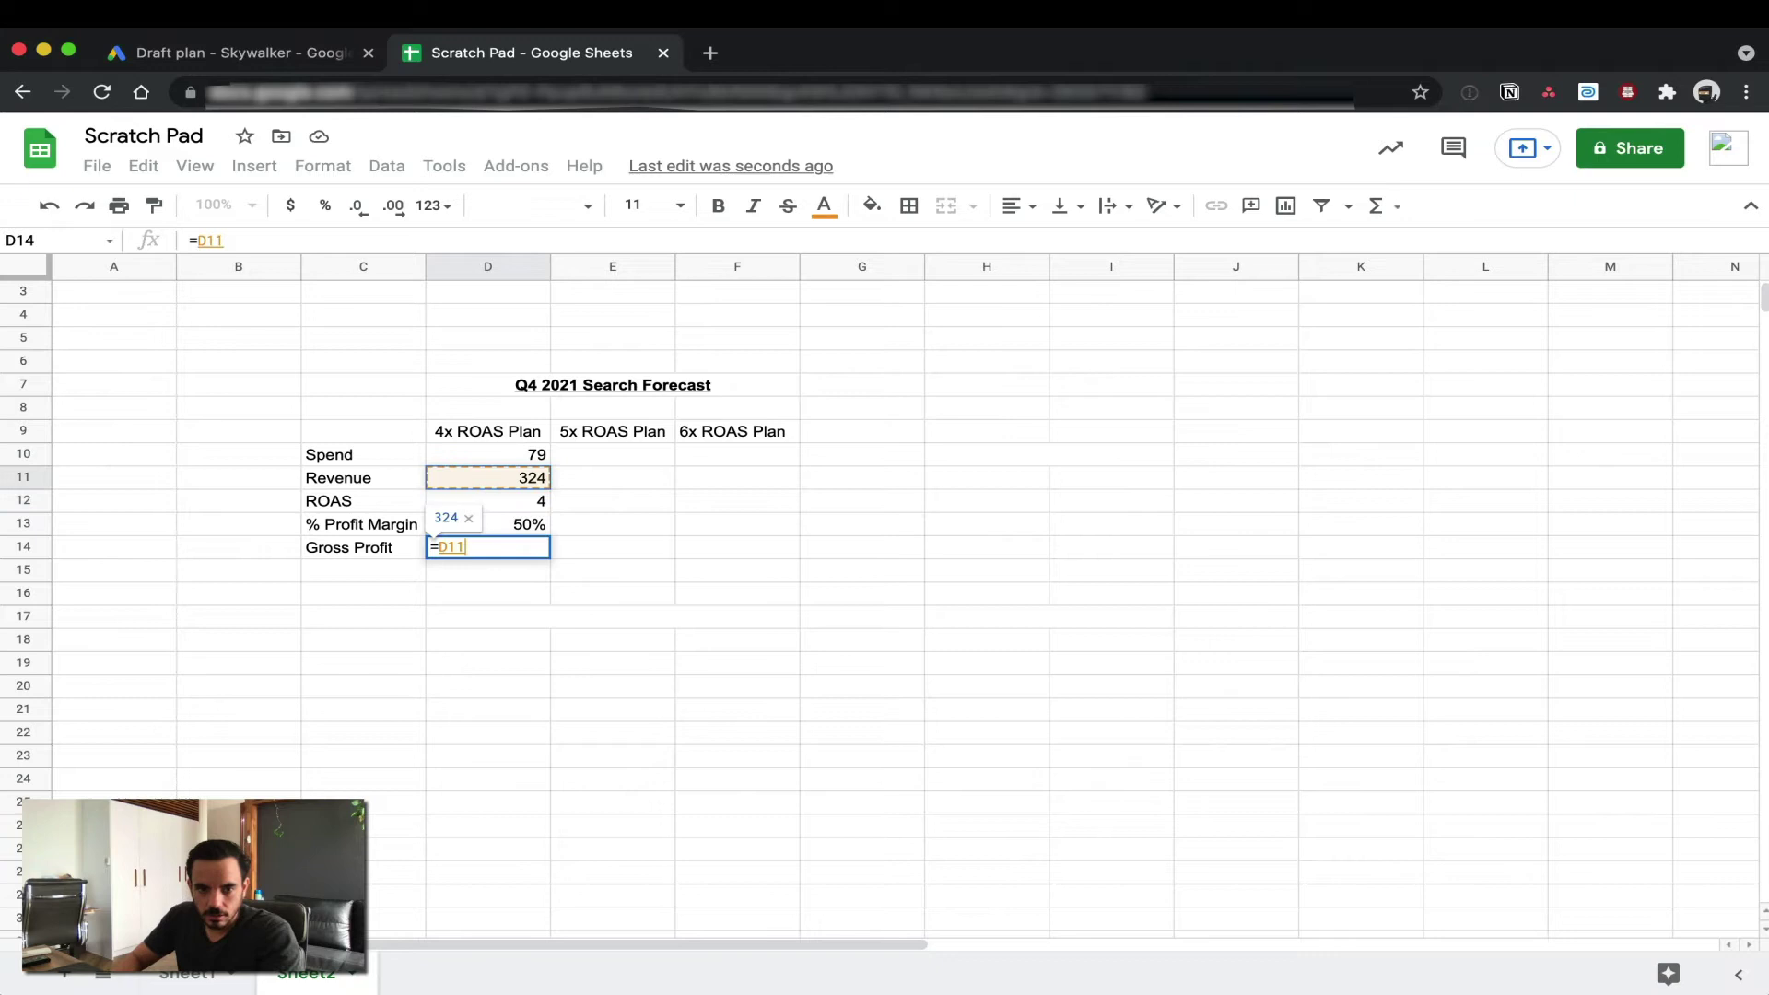
type("*")
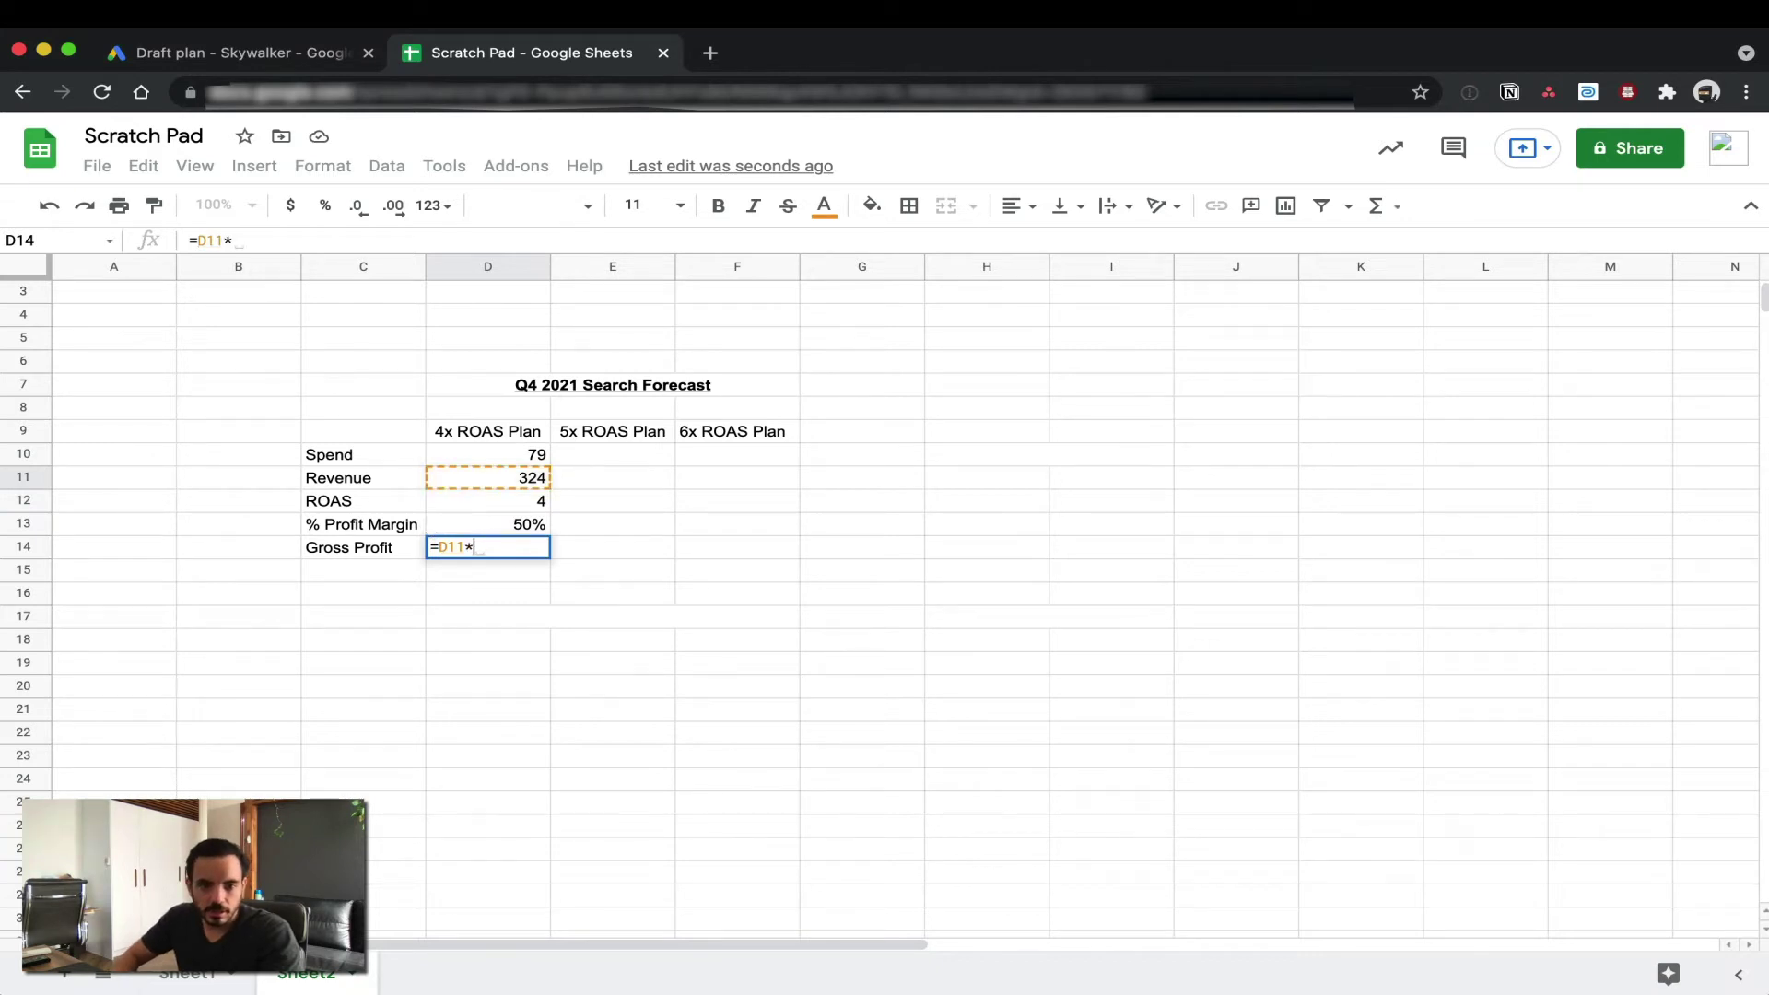
key("Up")
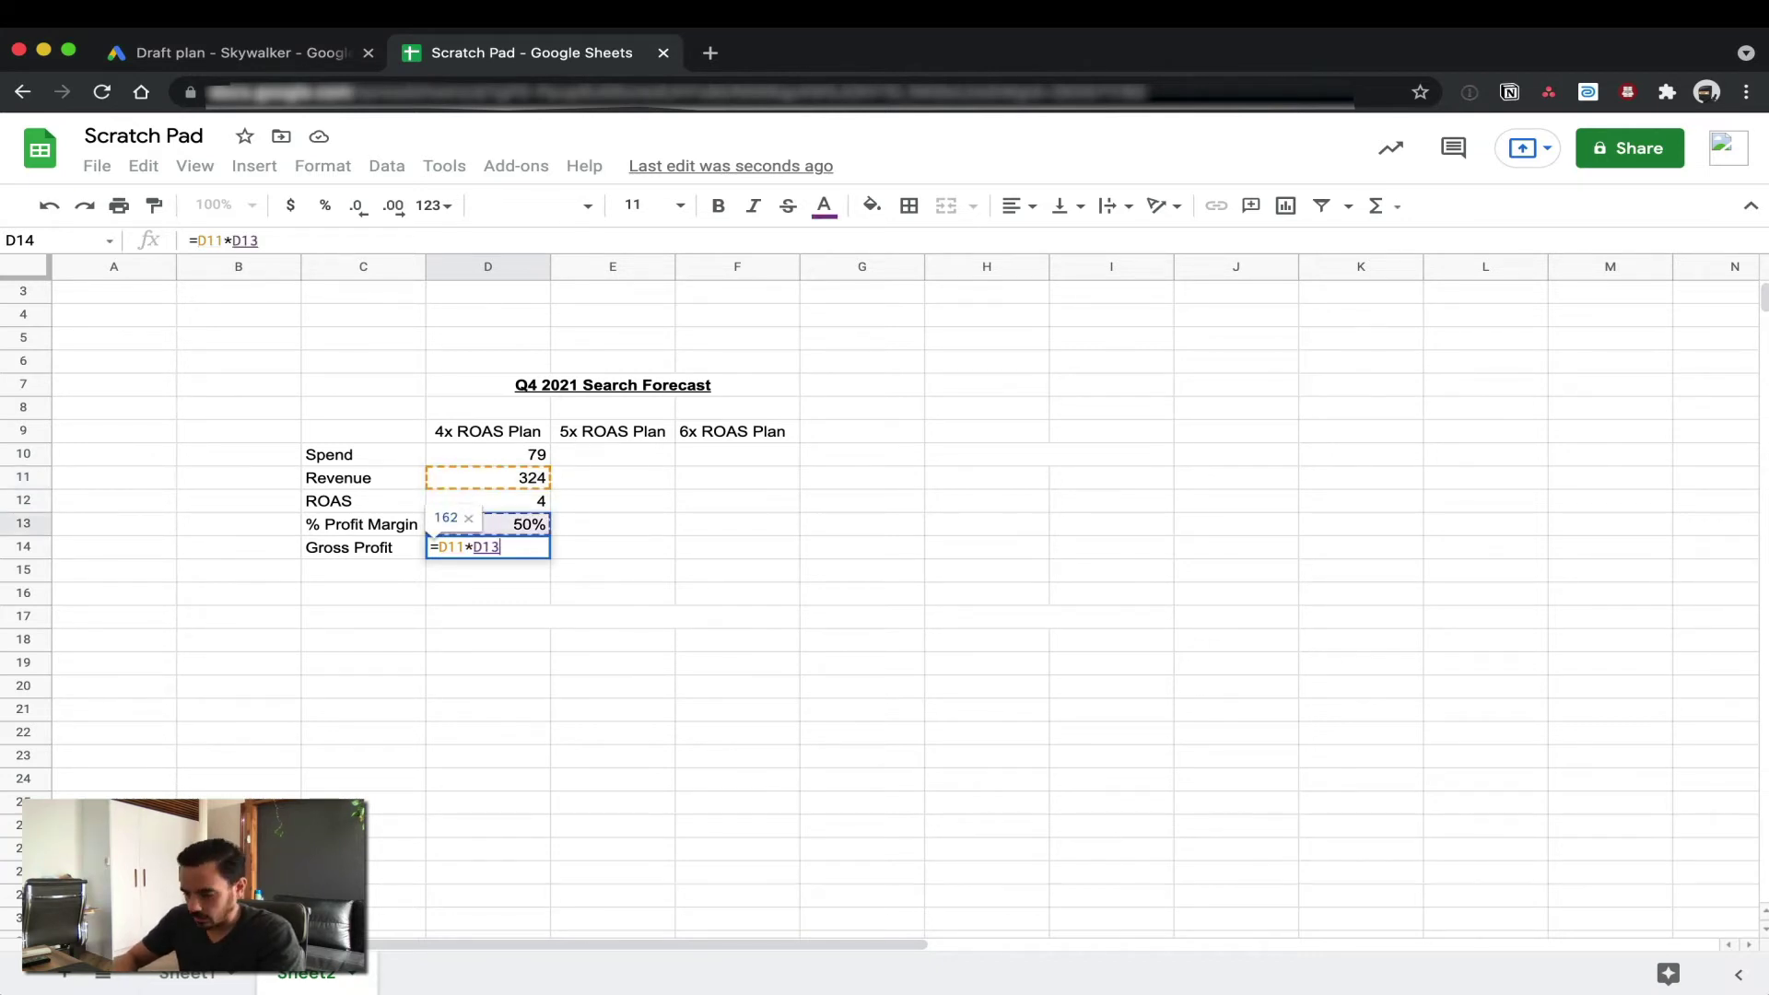
type("-")
key("Up")
key("Up")
key("Up")
key("Up")
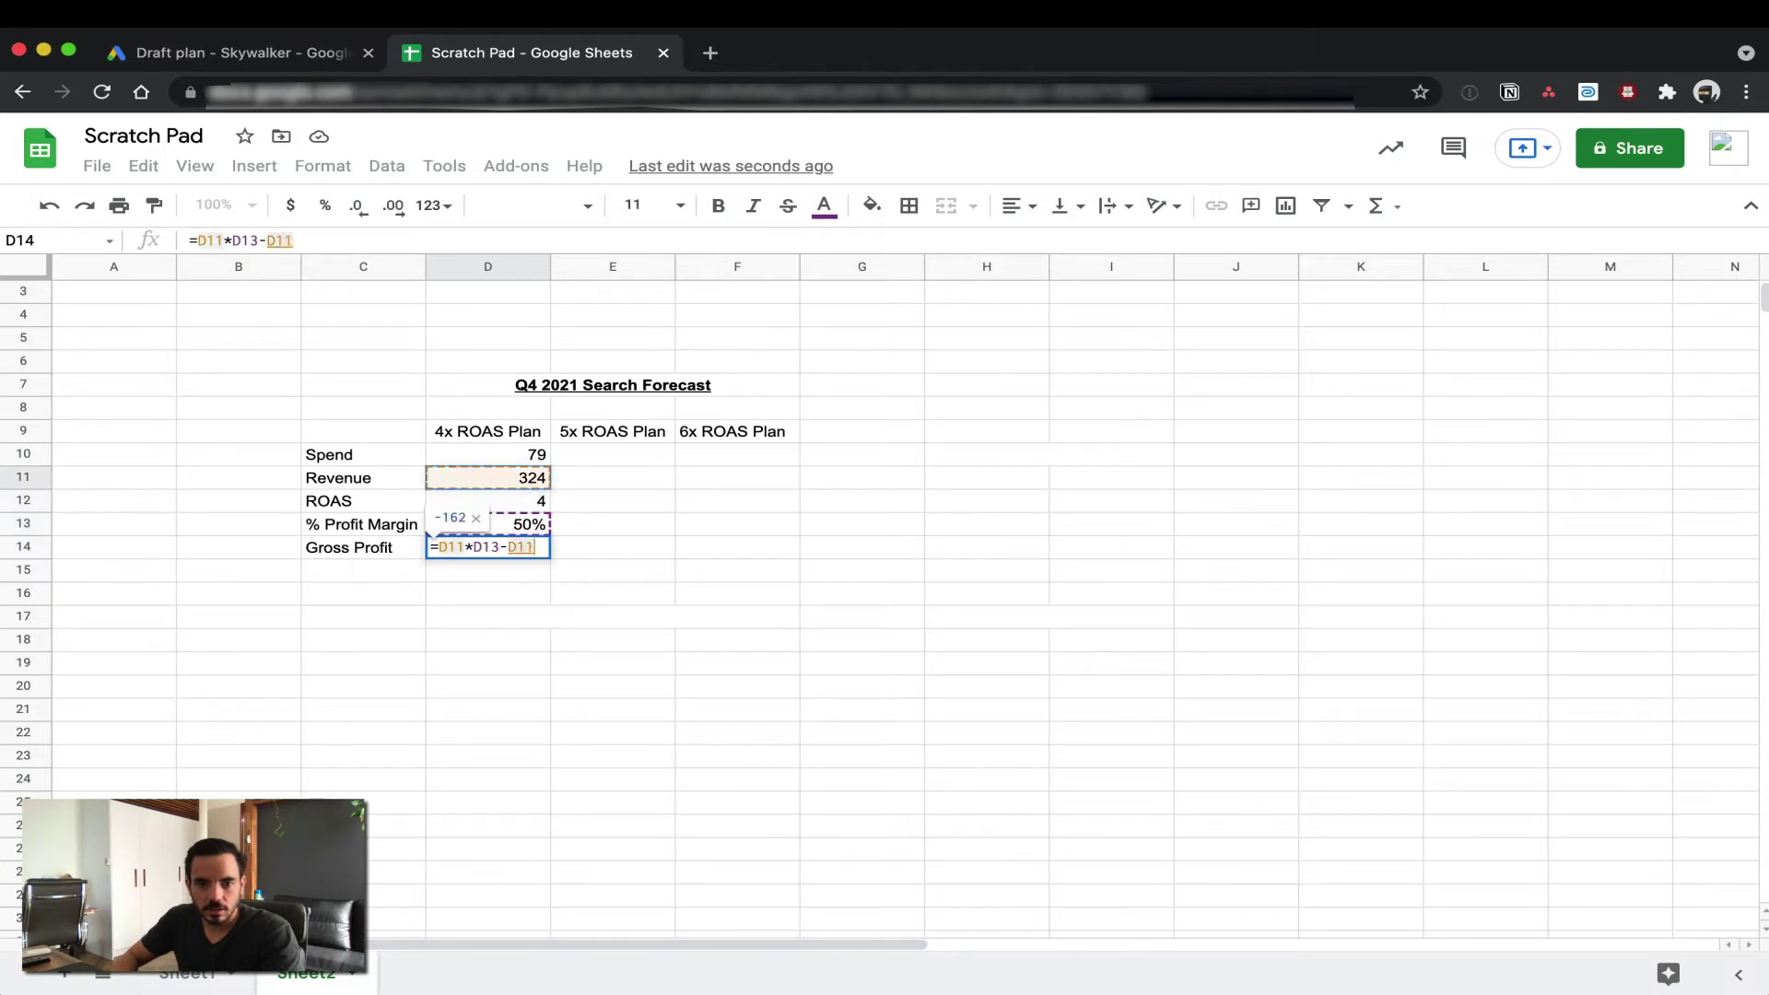
key("Return")
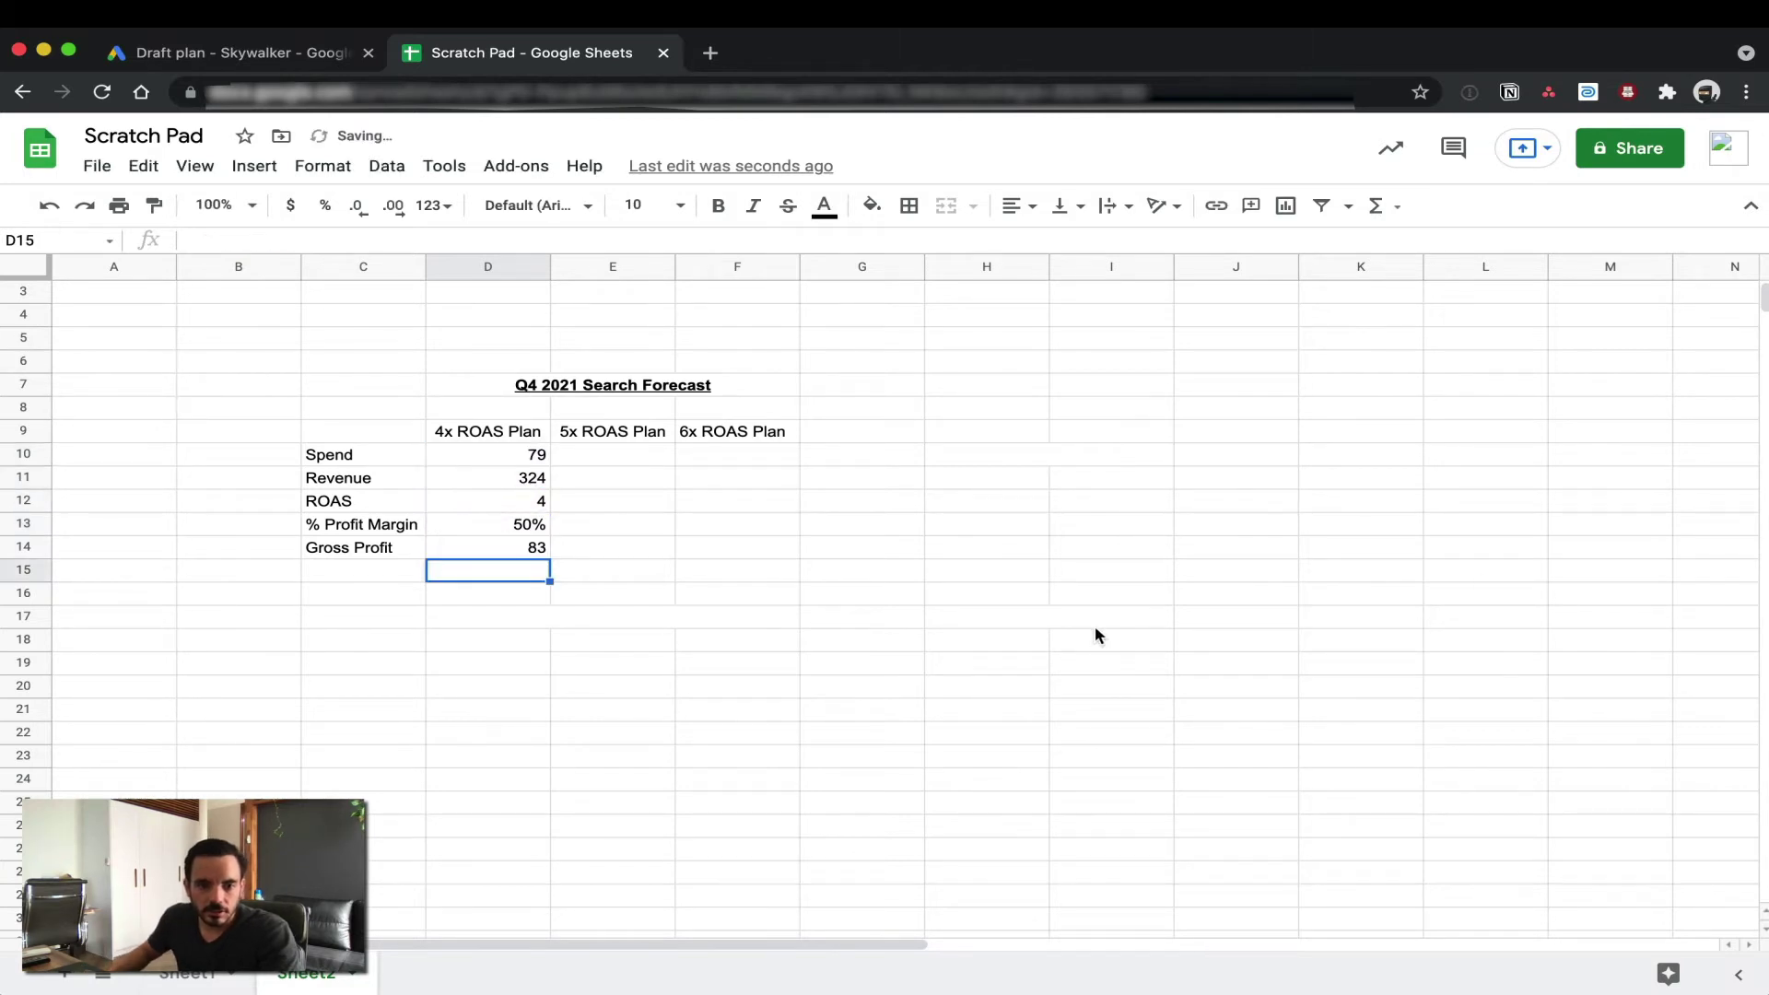
left_click(416, 552)
left_click(468, 547, "shift")
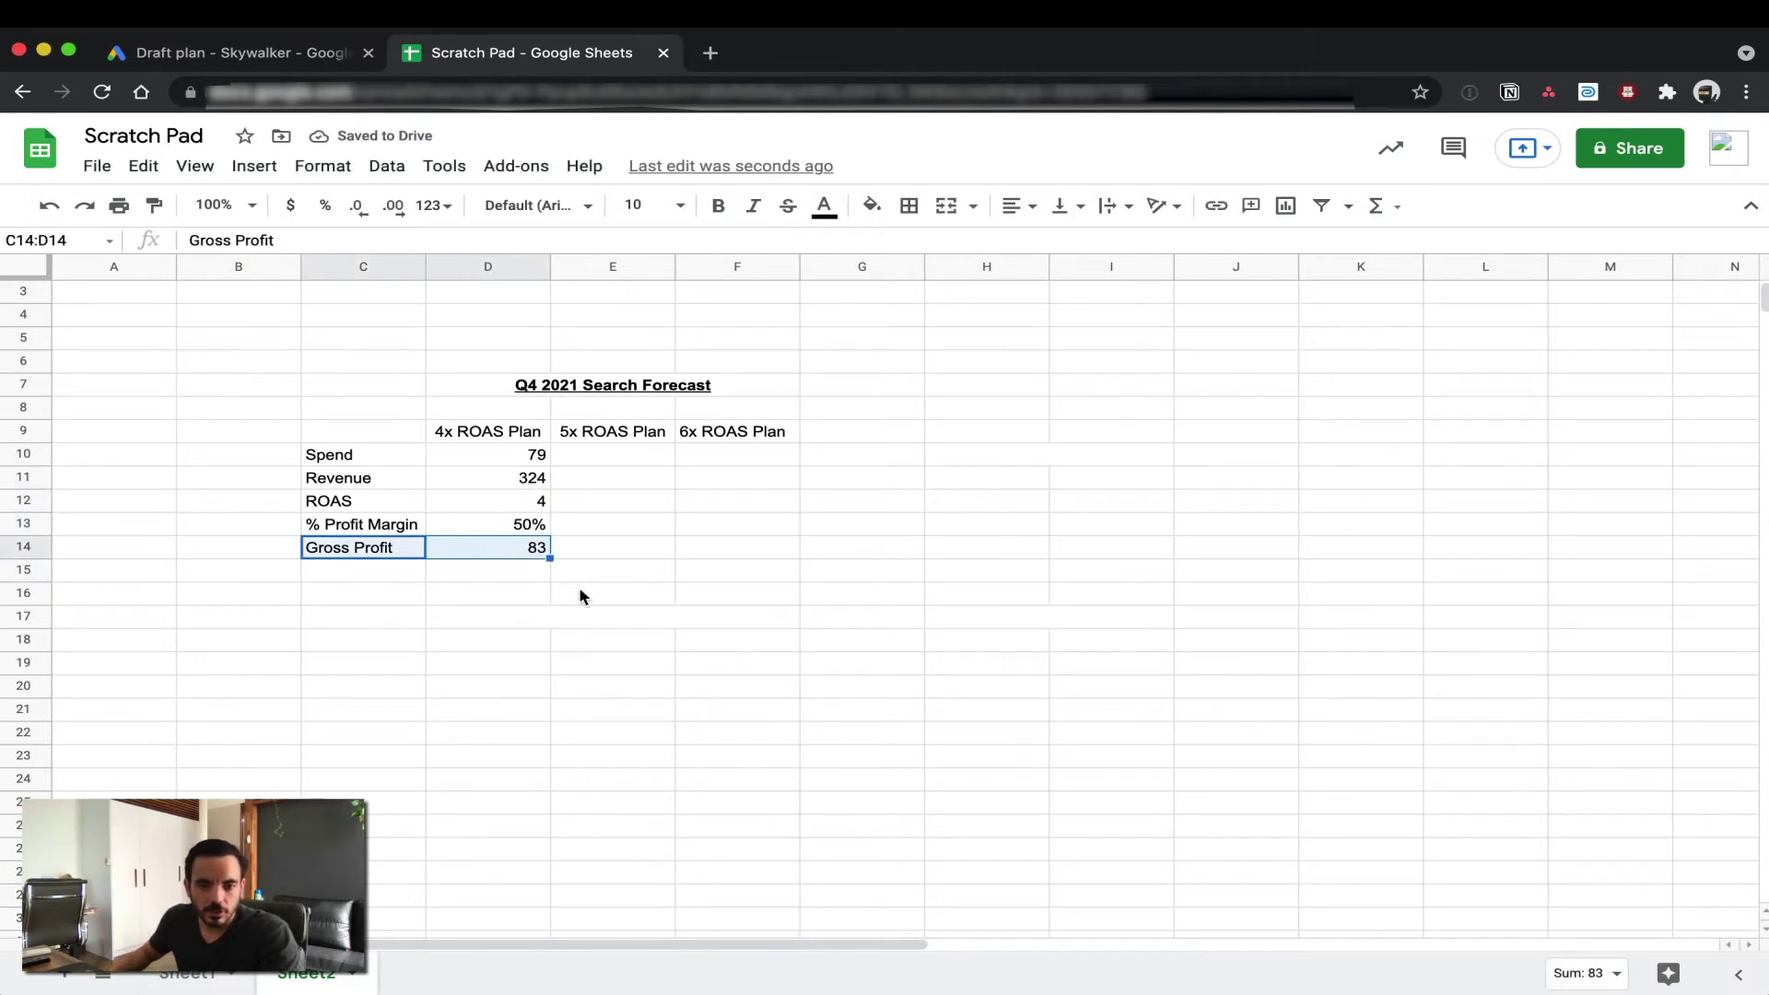
left_click(553, 615)
left_click(388, 552)
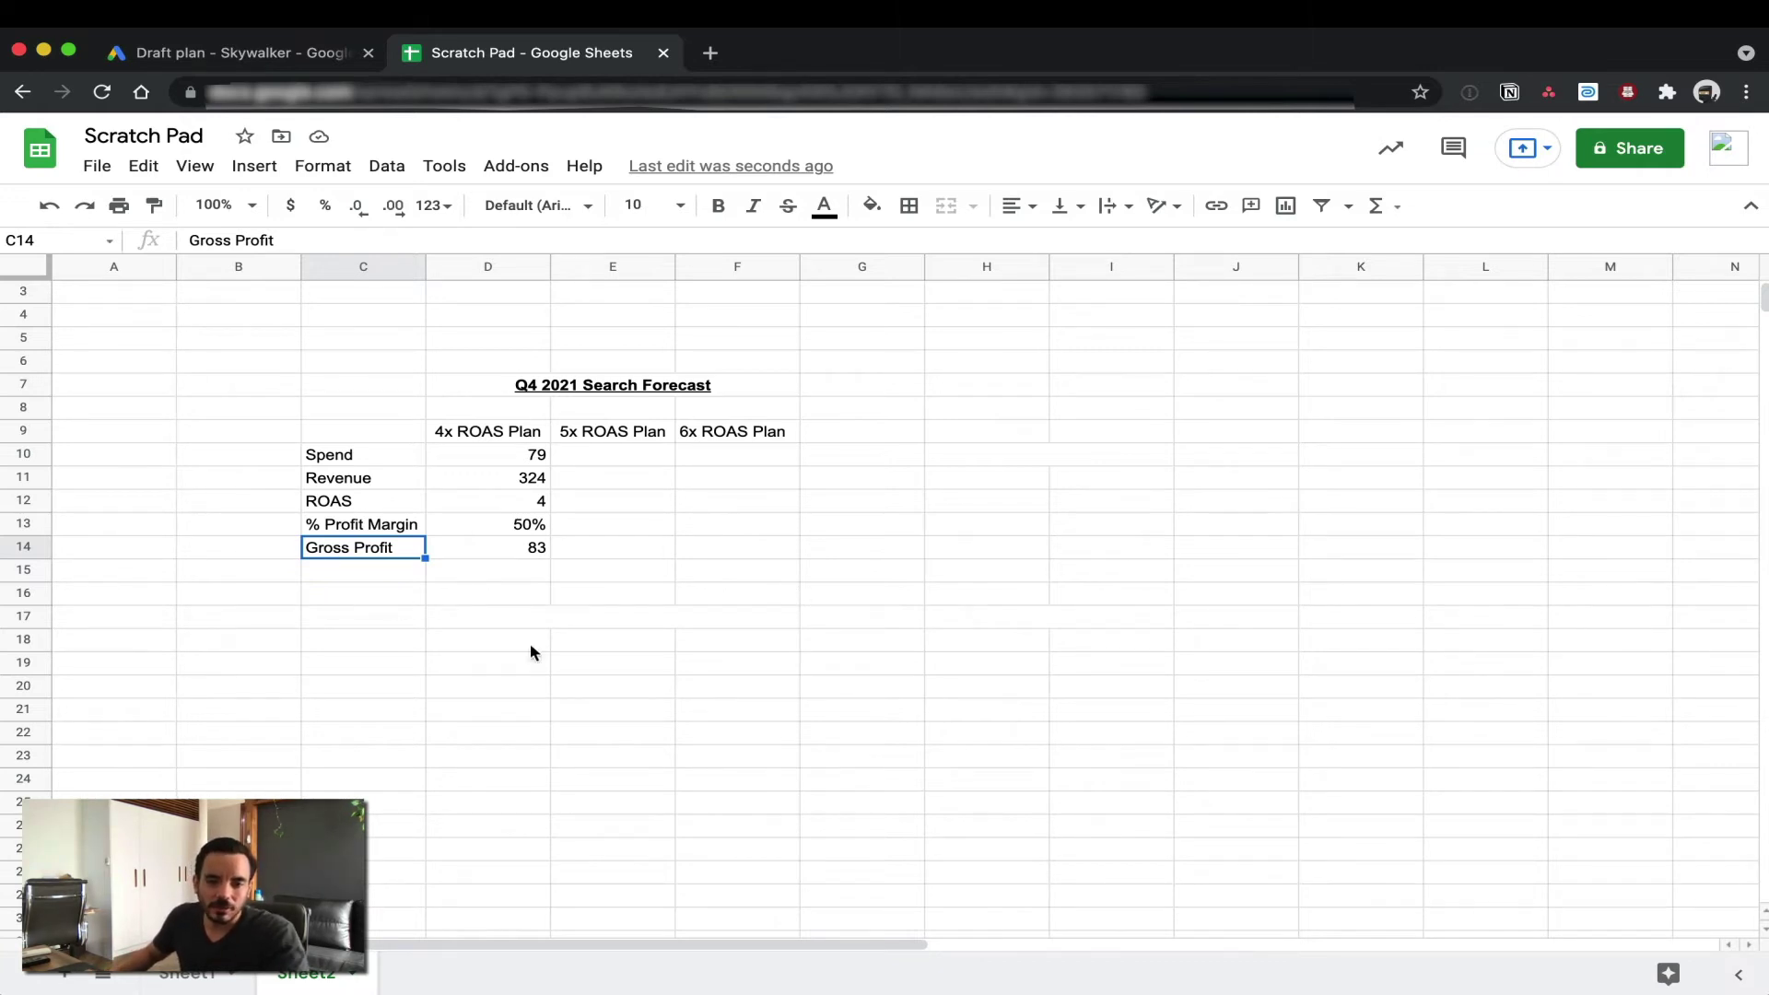
left_click_drag(387, 460, 442, 553)
left_click(442, 553)
left_click(383, 549)
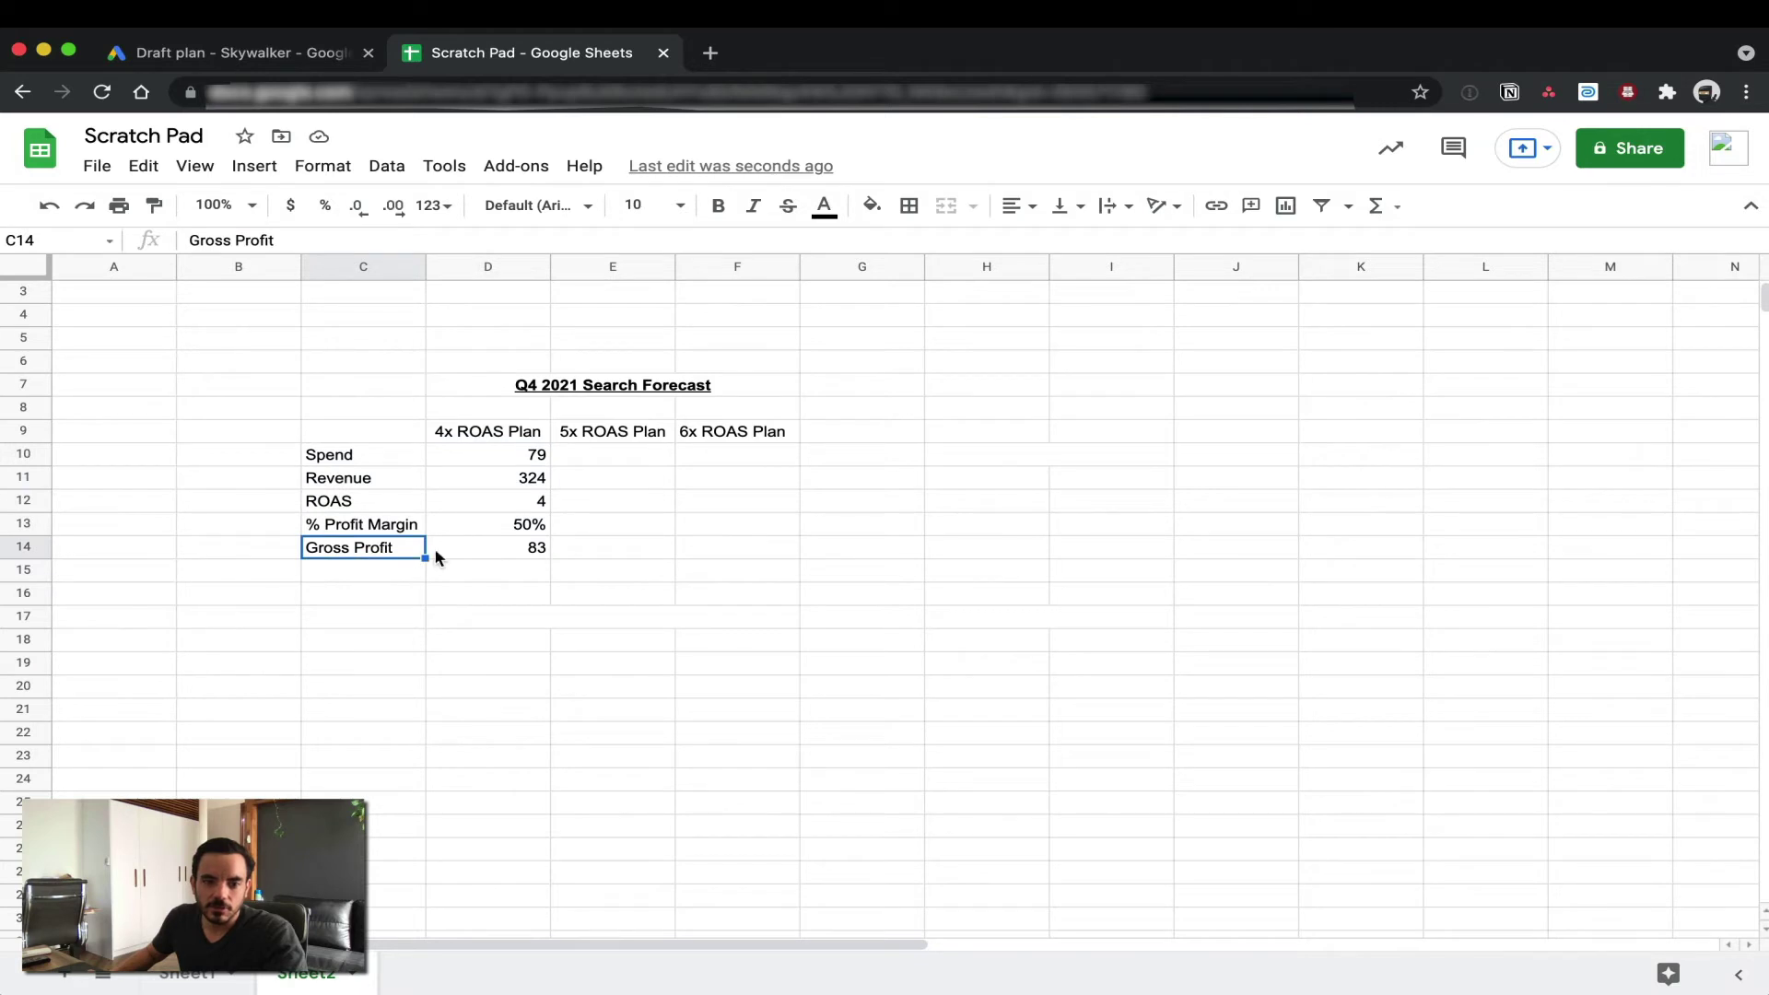
left_click(544, 554)
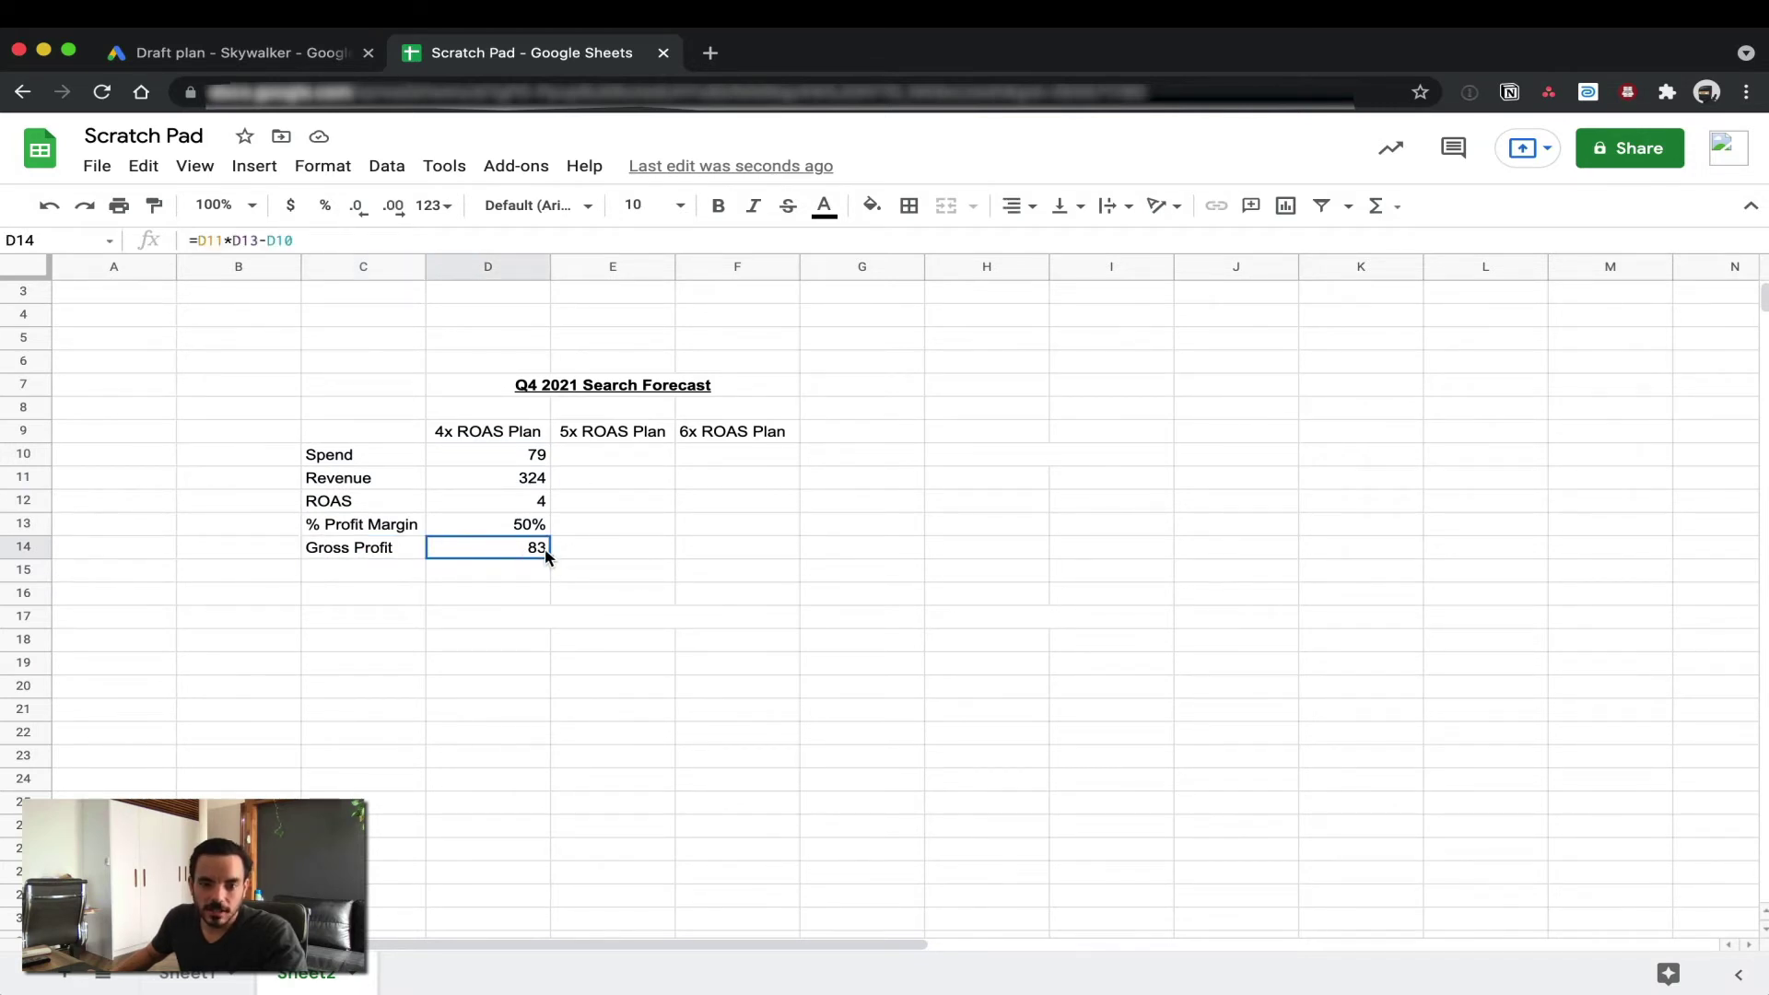
left_click(617, 442)
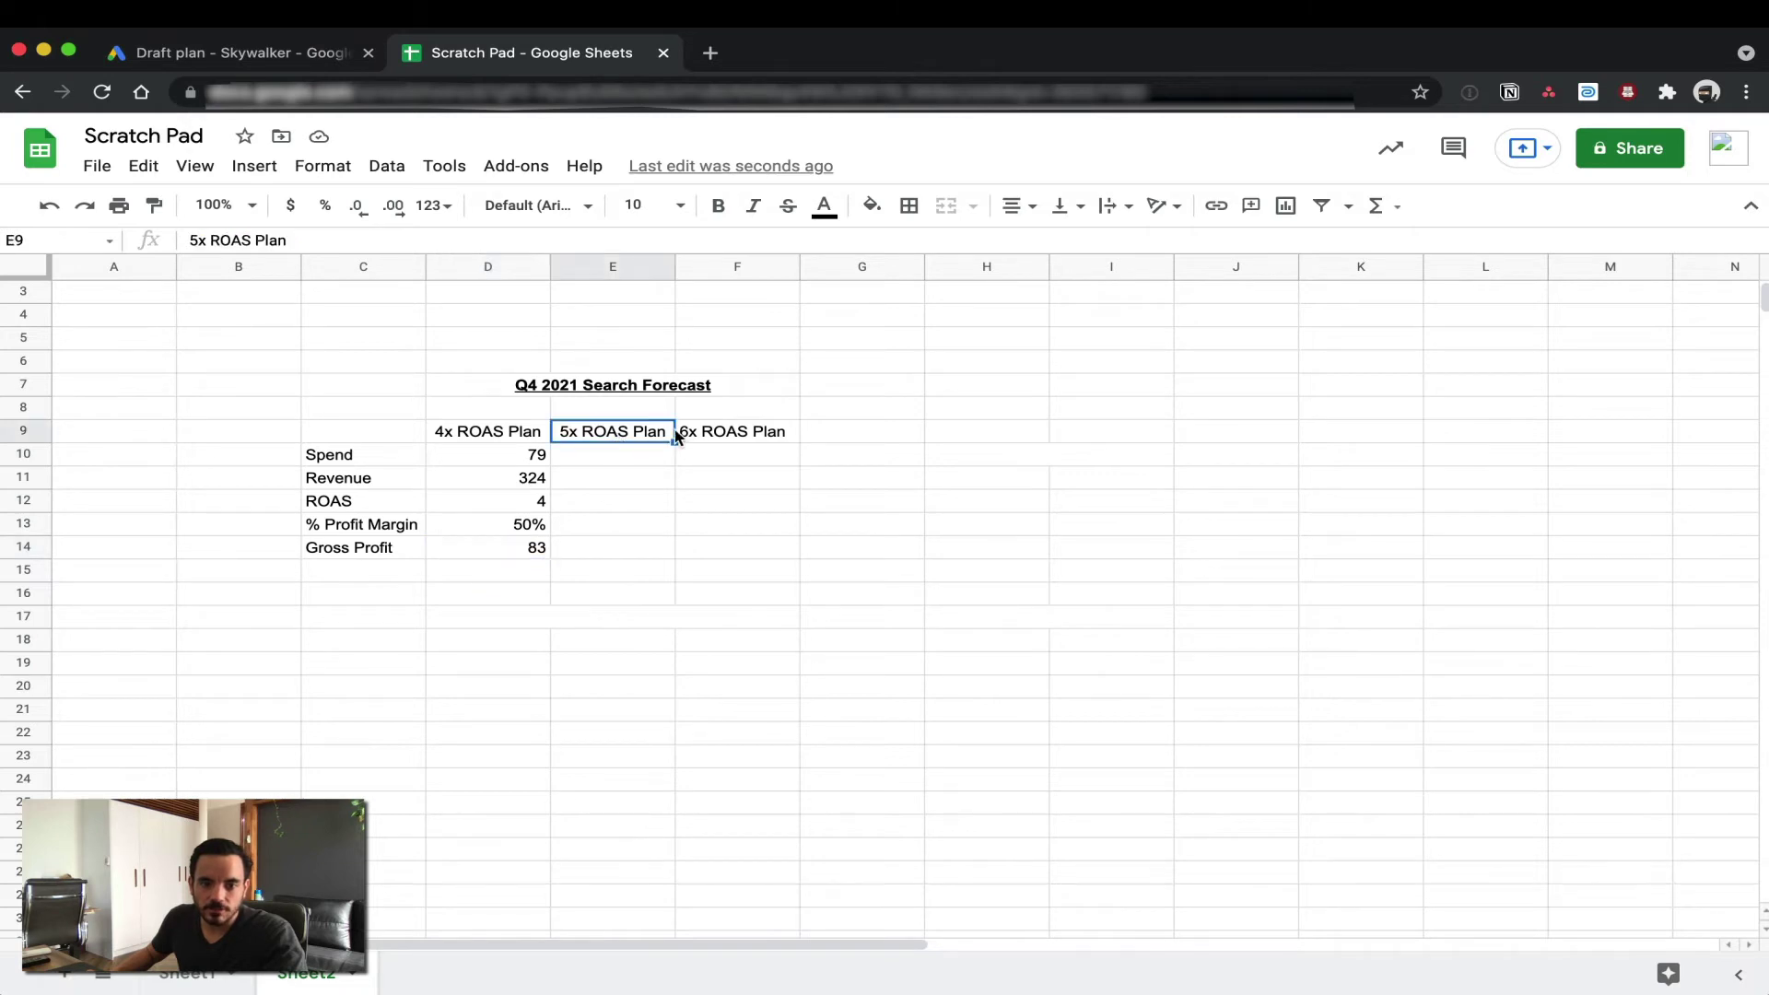
left_click(720, 437)
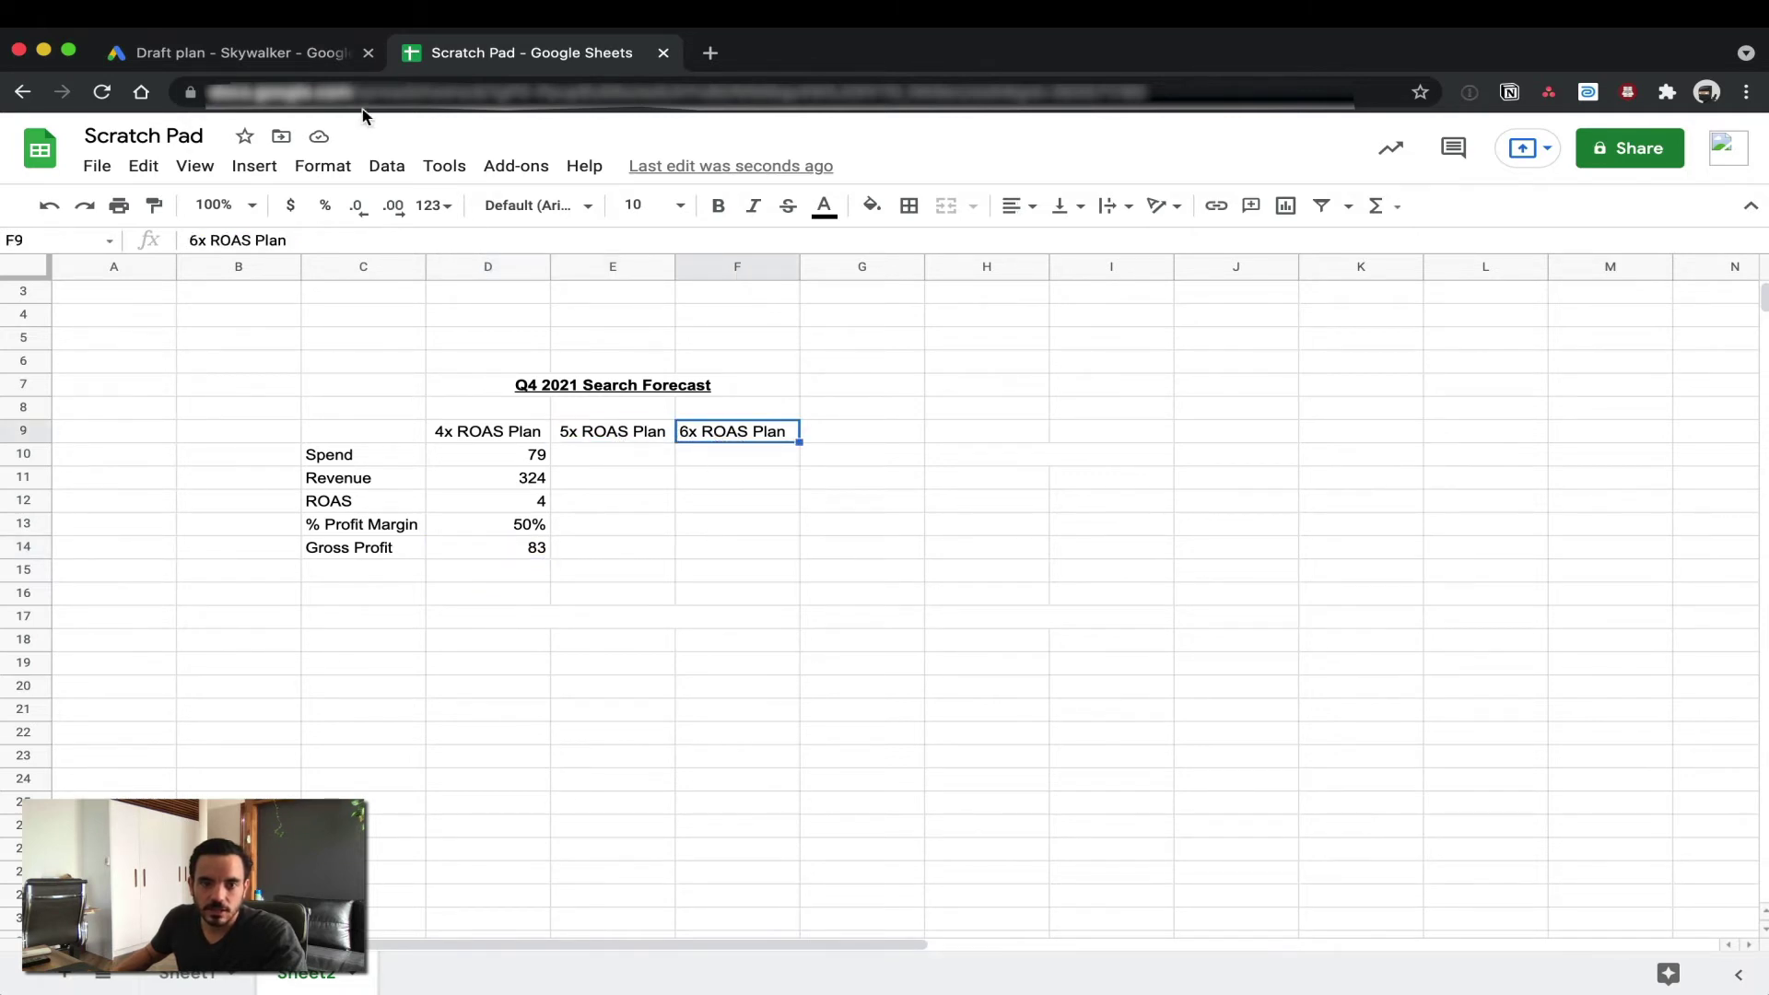
- Change the draft plan's conv. value / spend target from 4.104 to 5
left_click(310, 64)
left_click(811, 216)
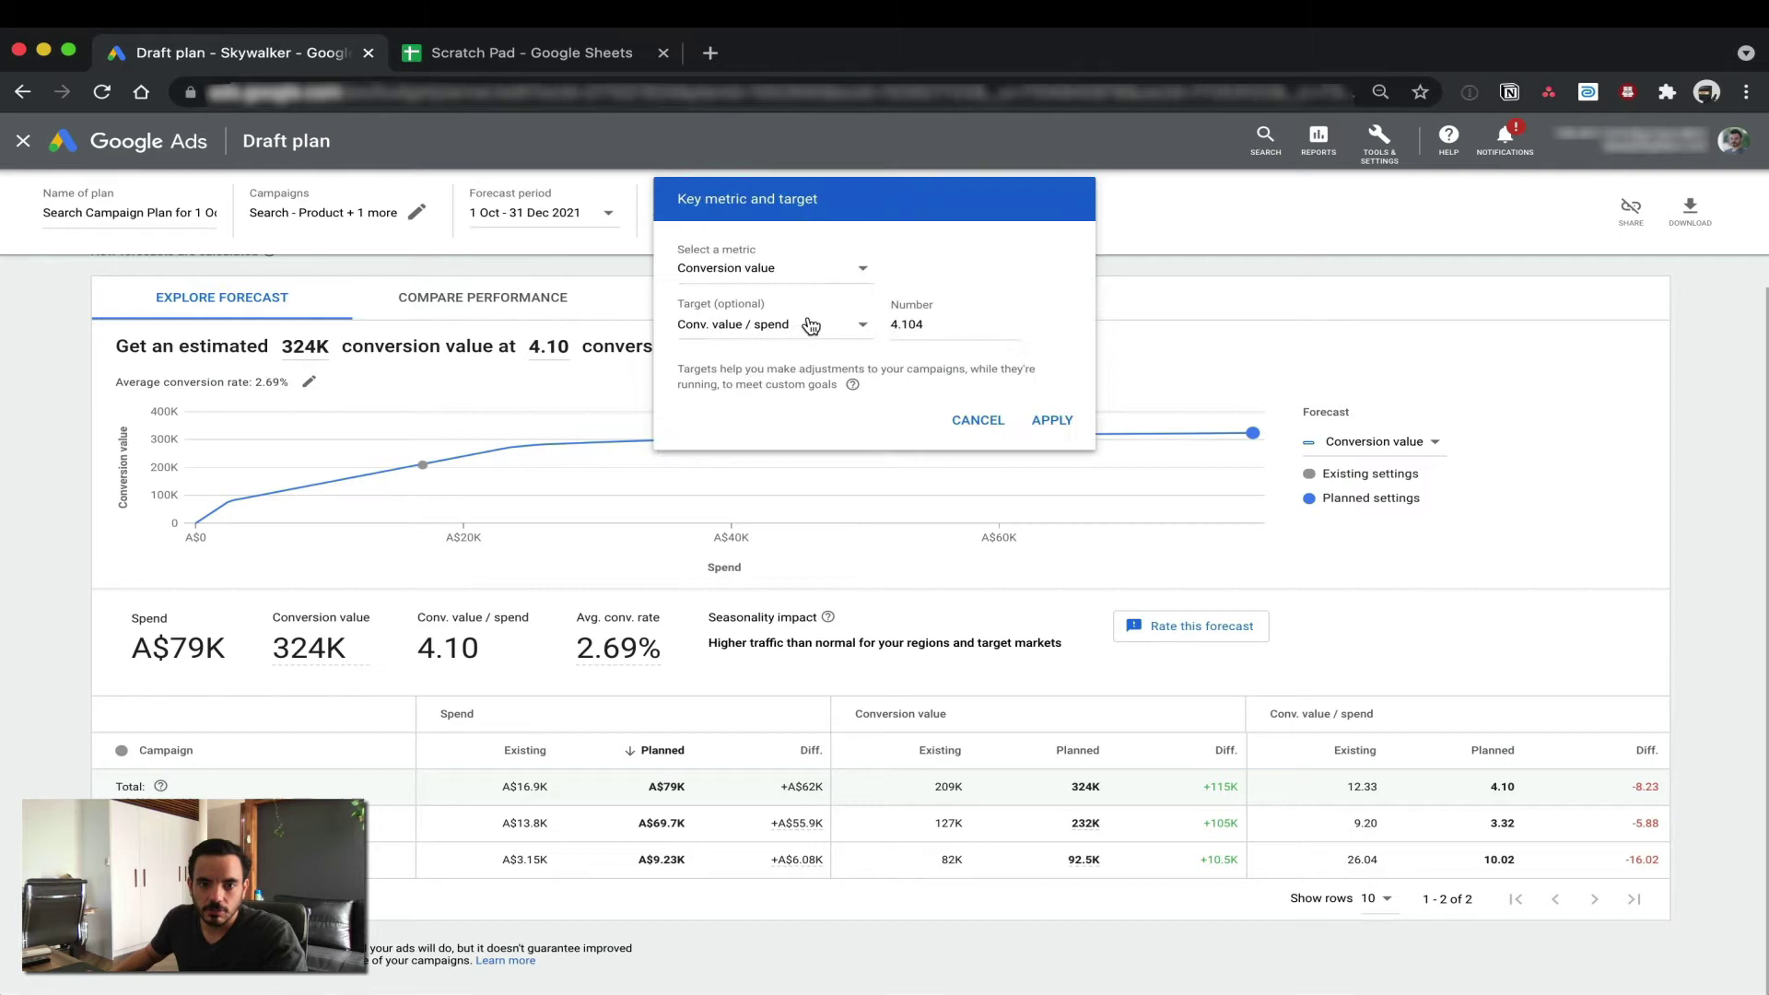
double_click(936, 317)
type("5")
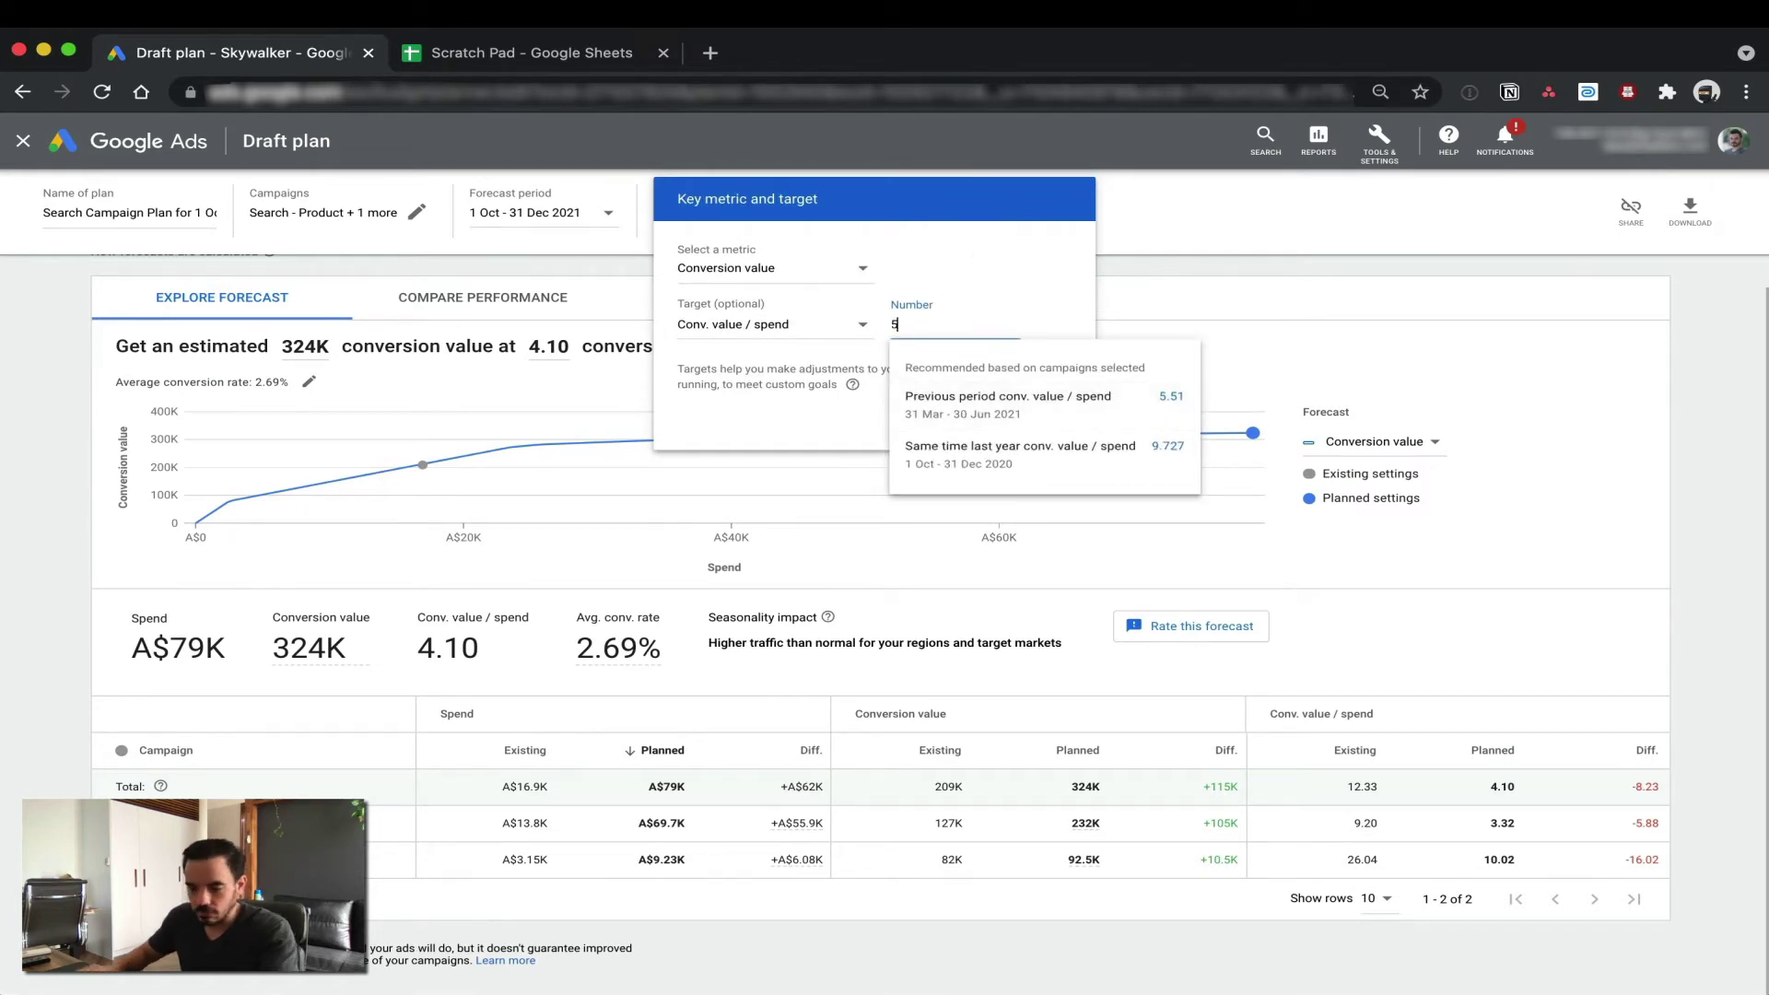
left_click(1044, 210)
left_click(1055, 414)
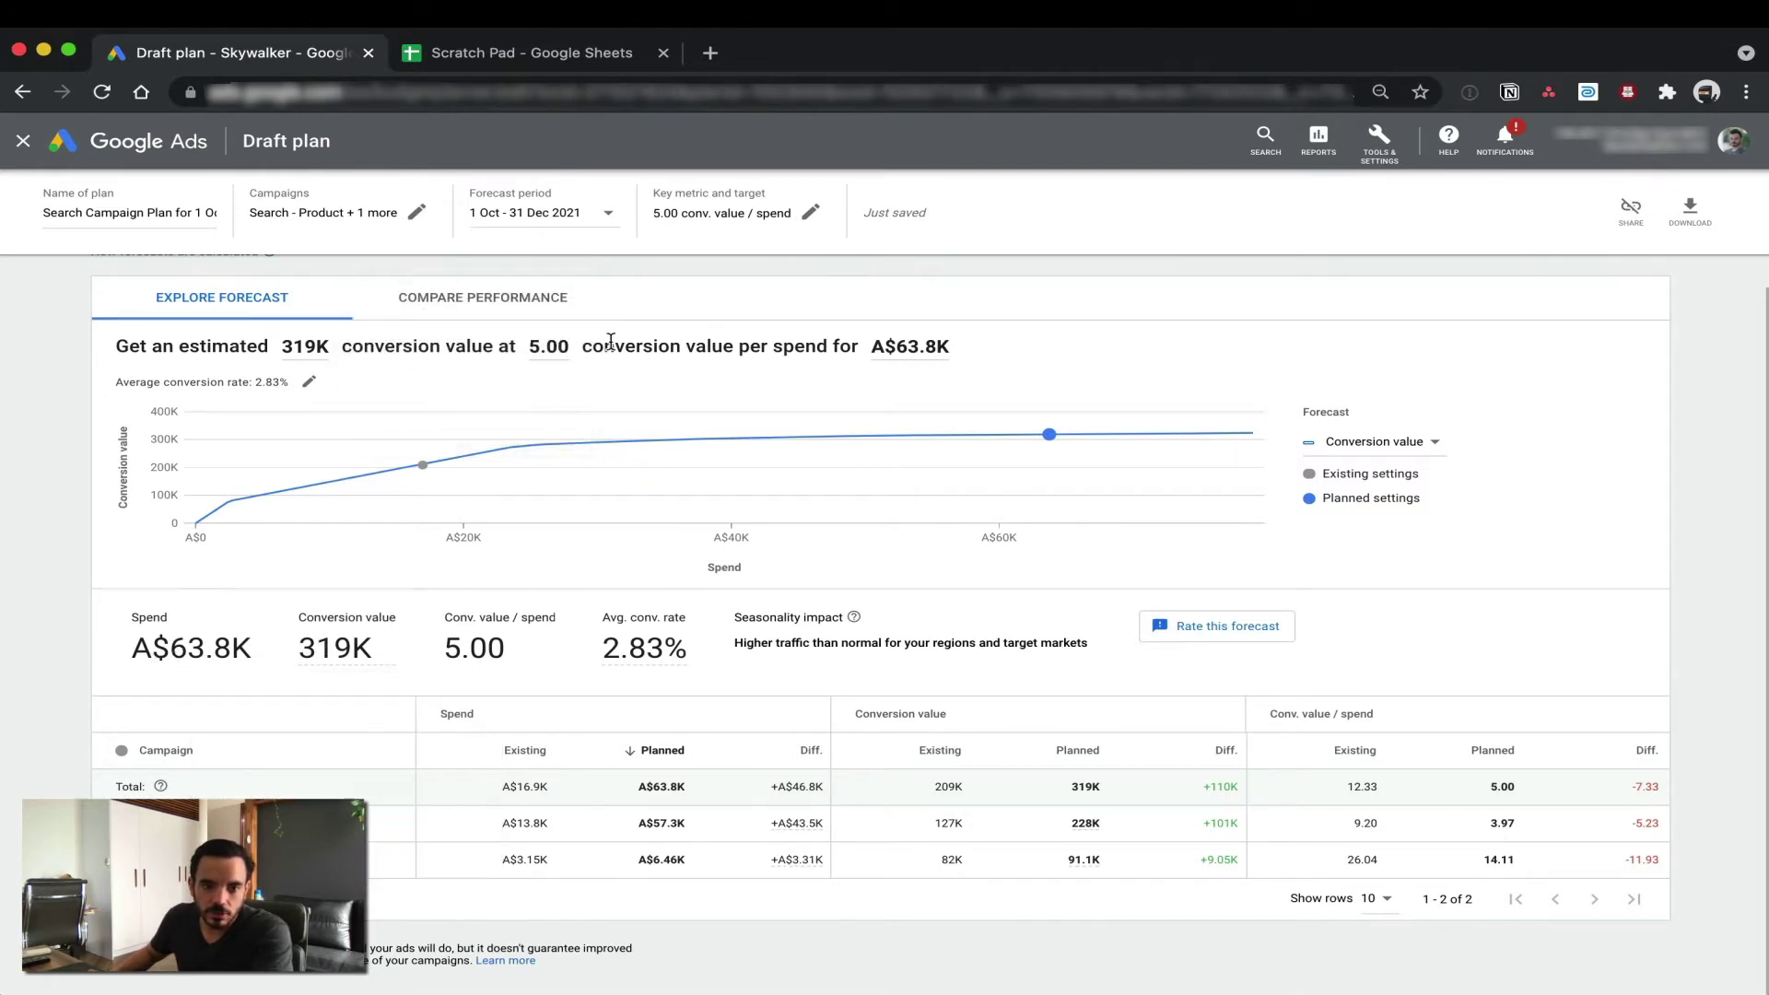
- Enter the 5x plan's Spend 64, Revenue 319 and ROAS 5 in column E
left_click(489, 53)
left_click(634, 457)
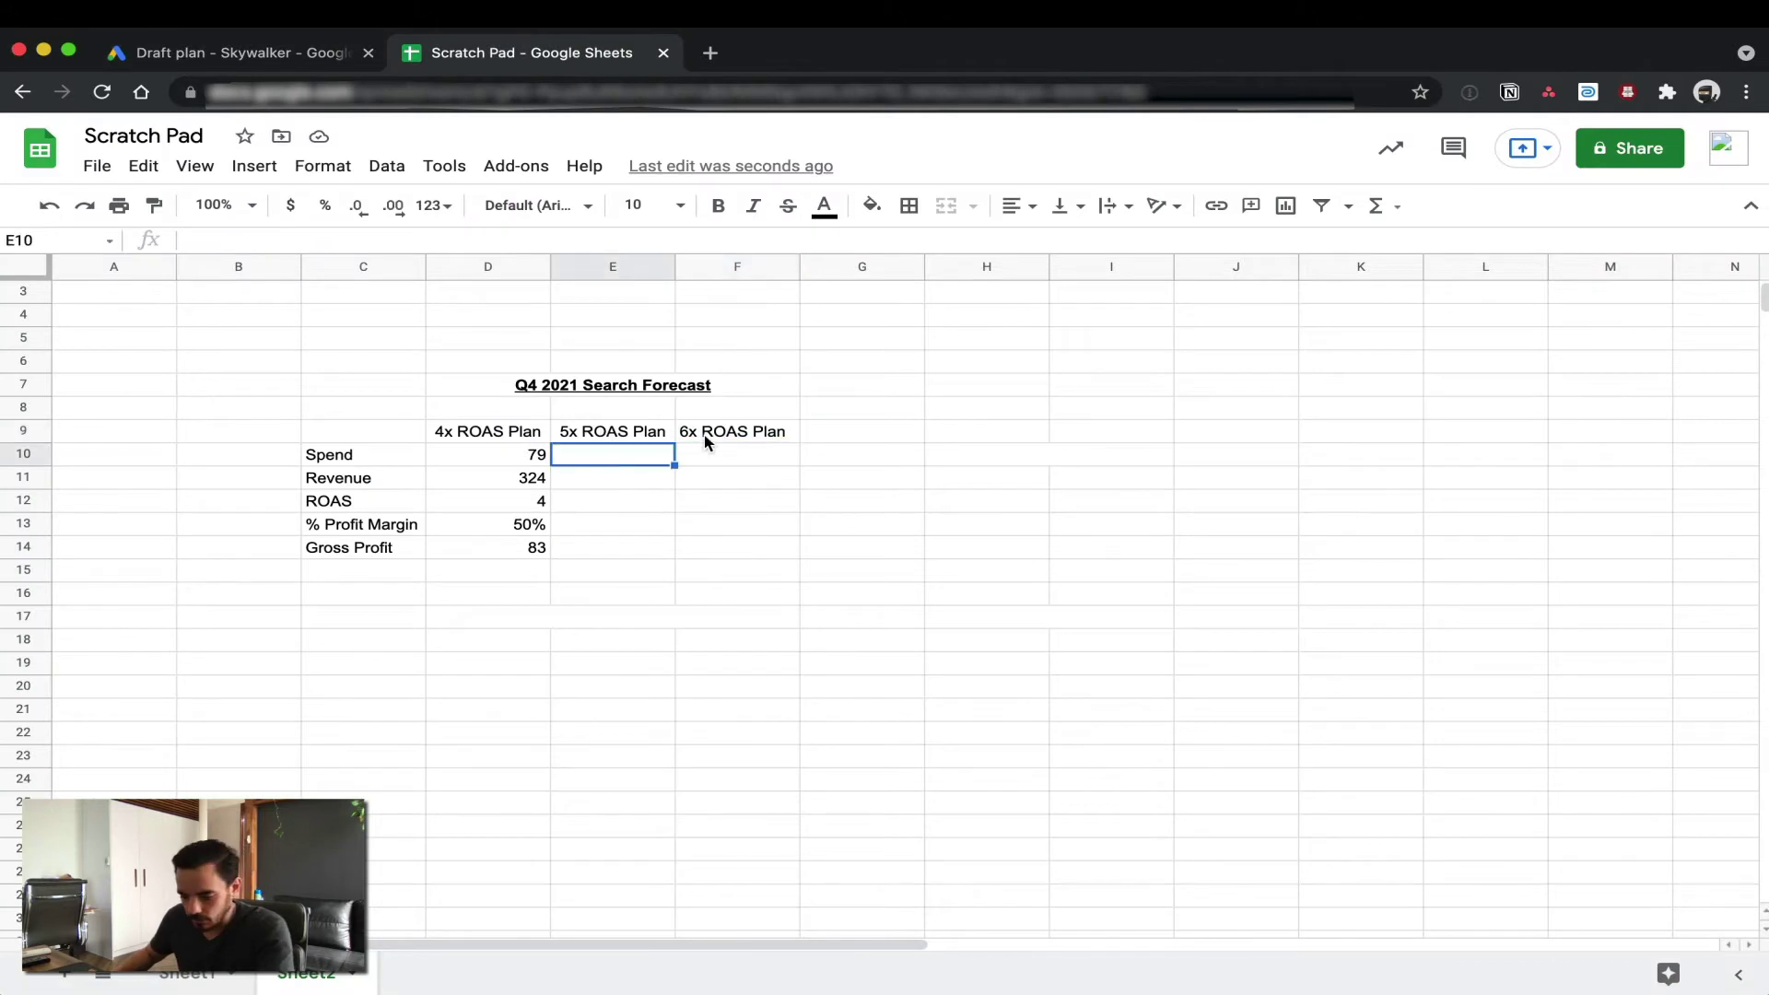
type("64")
left_click(822, 571)
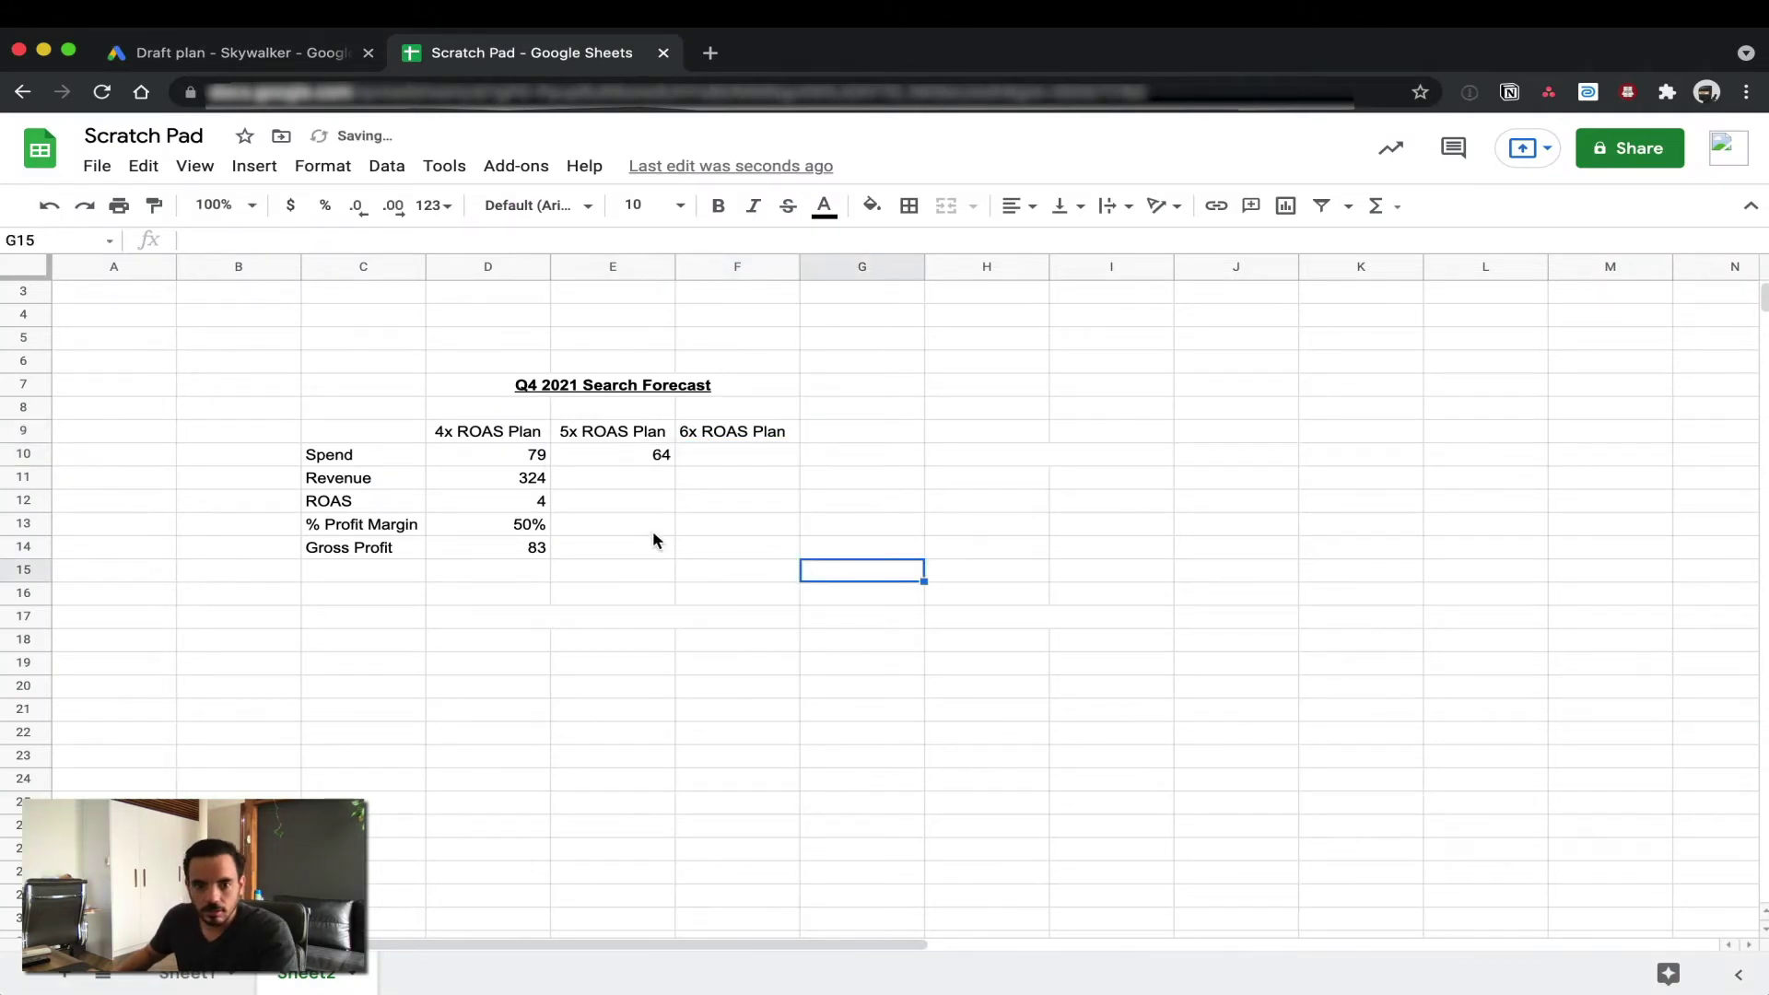
left_click(634, 479)
left_click(230, 53)
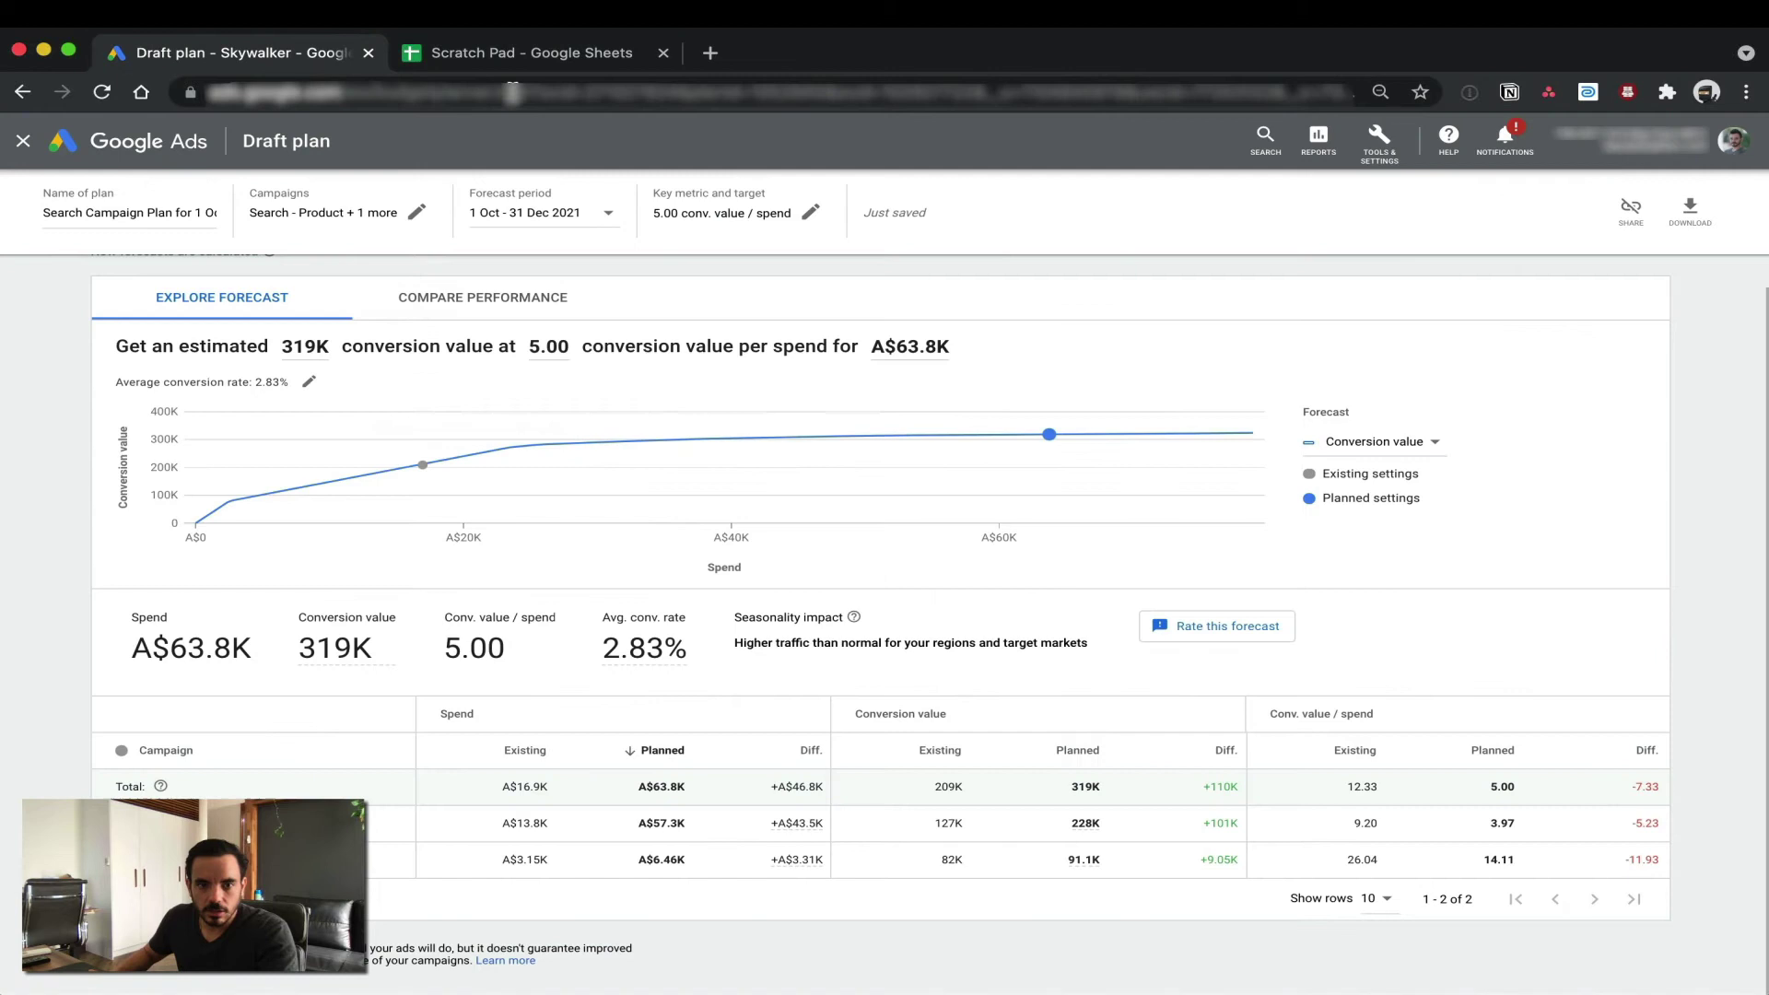
left_click(537, 52)
type("319")
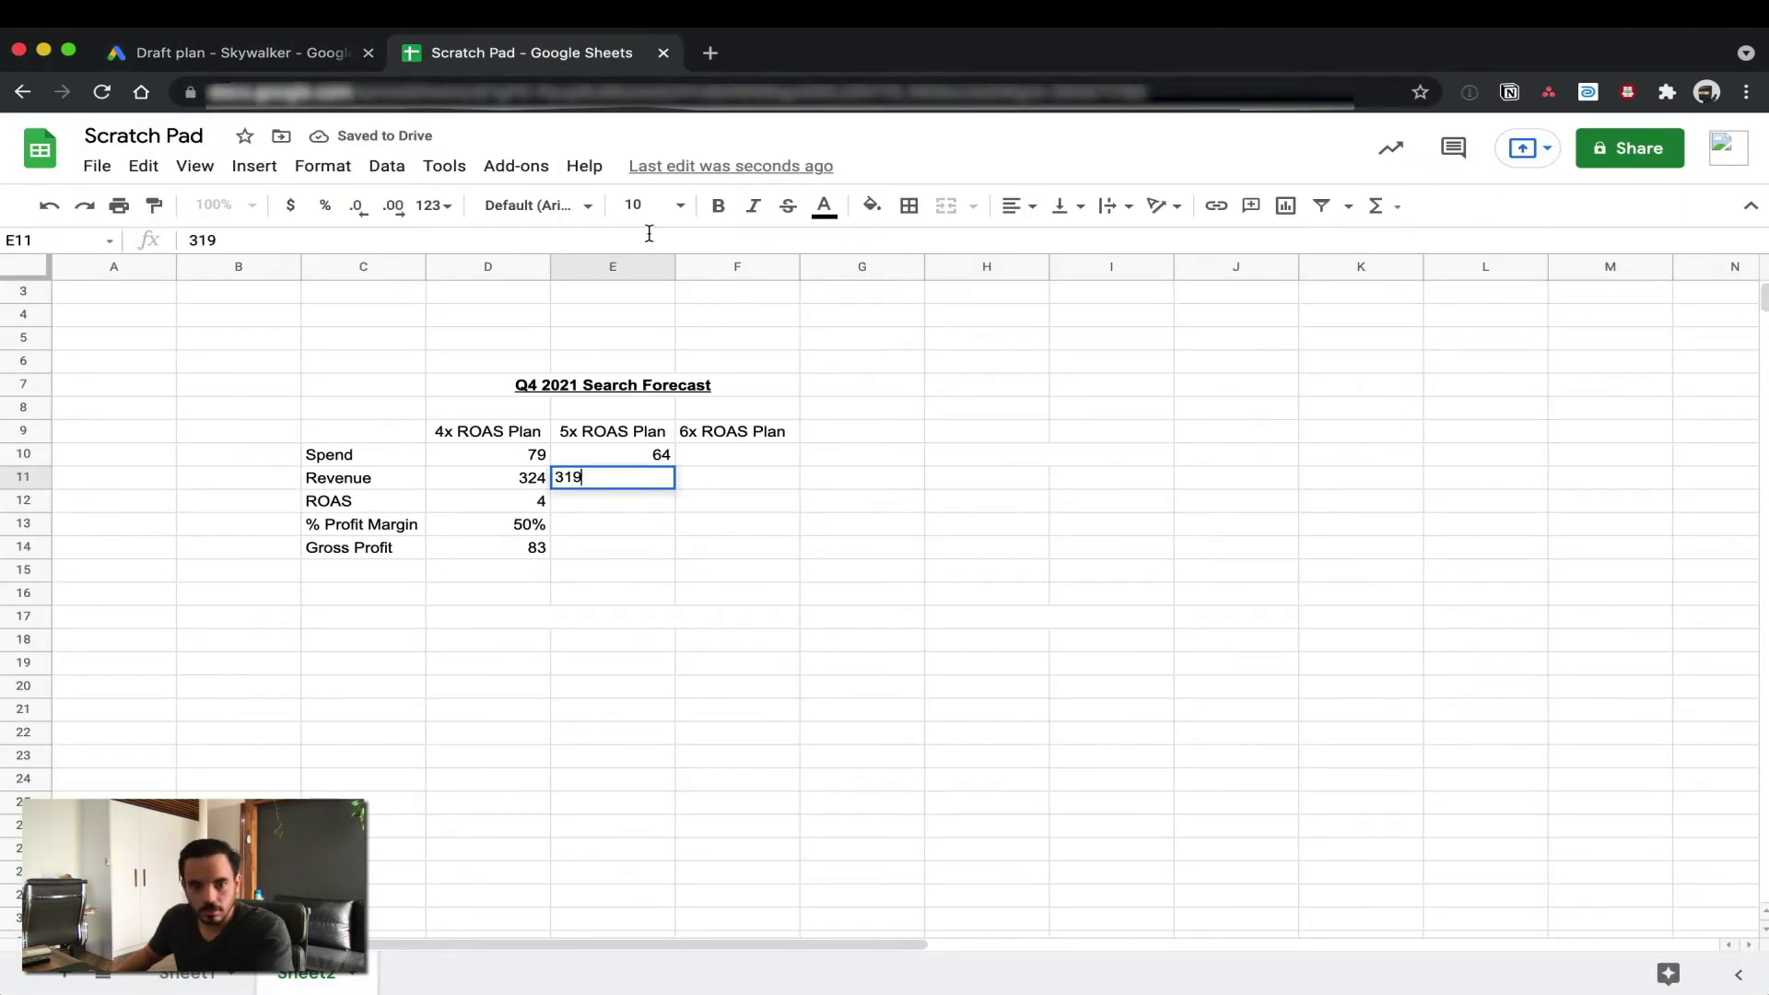
left_click(917, 486)
left_click(625, 498)
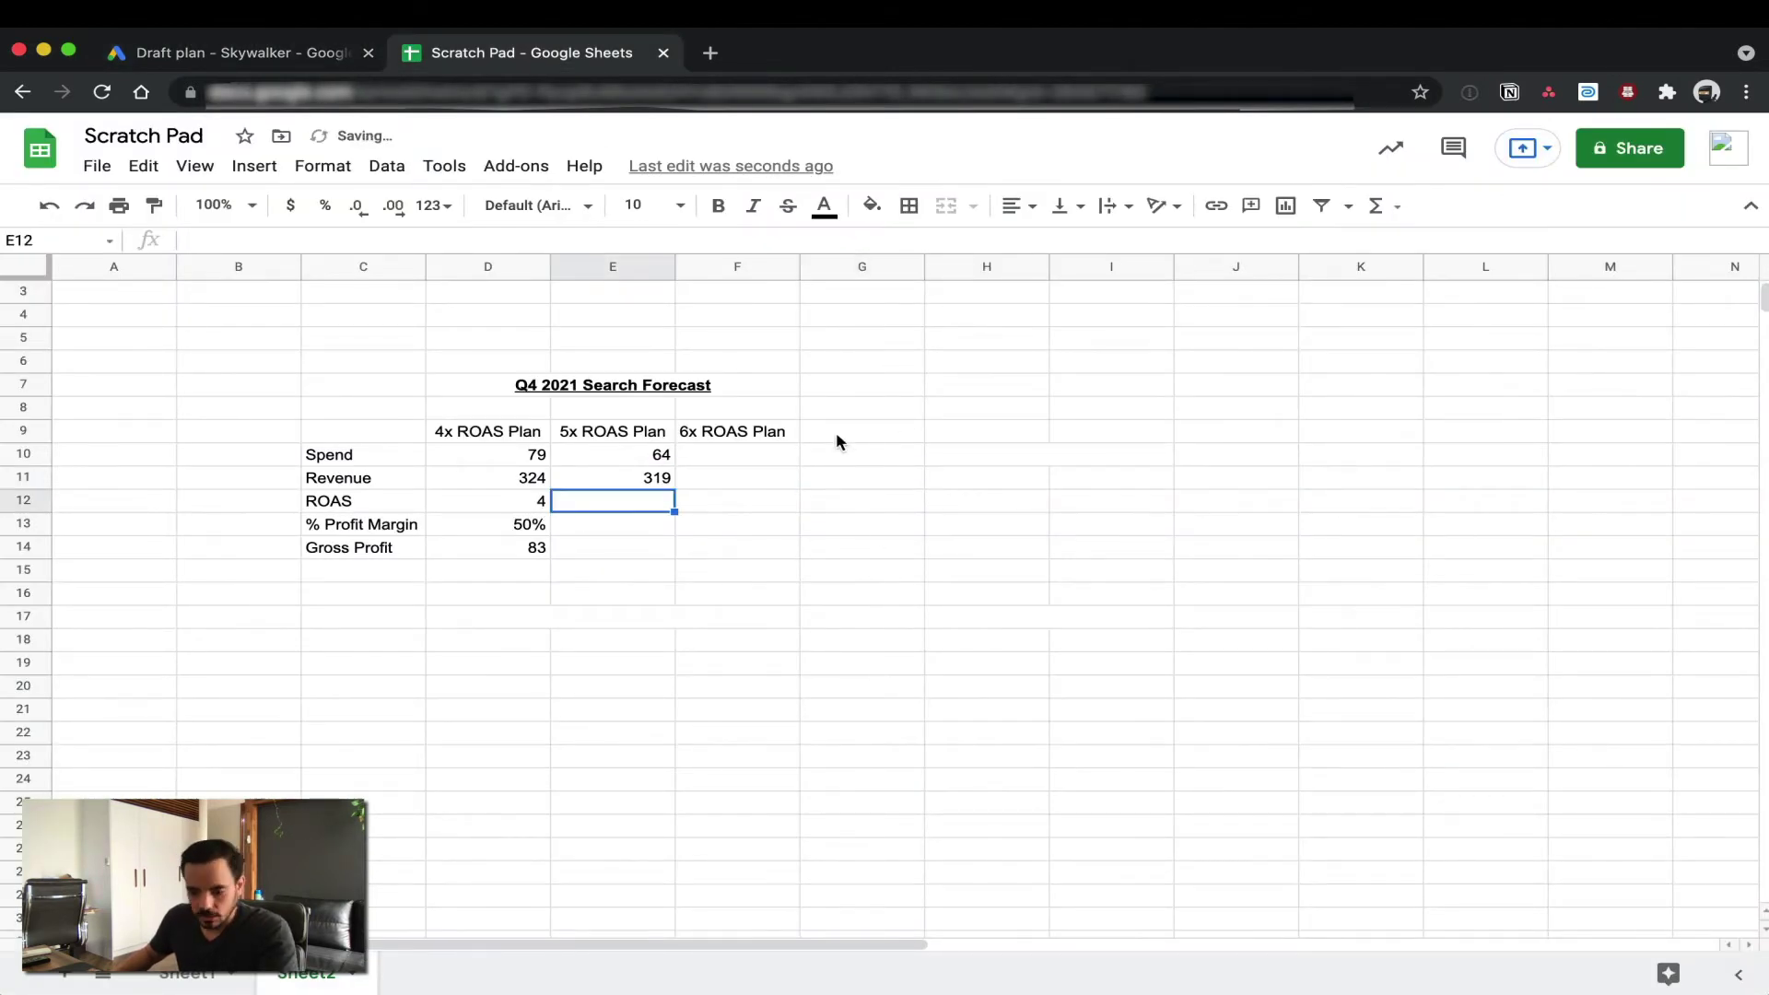
type("5")
left_click_drag(991, 617, 1110, 616)
- Copy the 4x plan's margin and Gross Profit cells into the 5x column
left_click(607, 434)
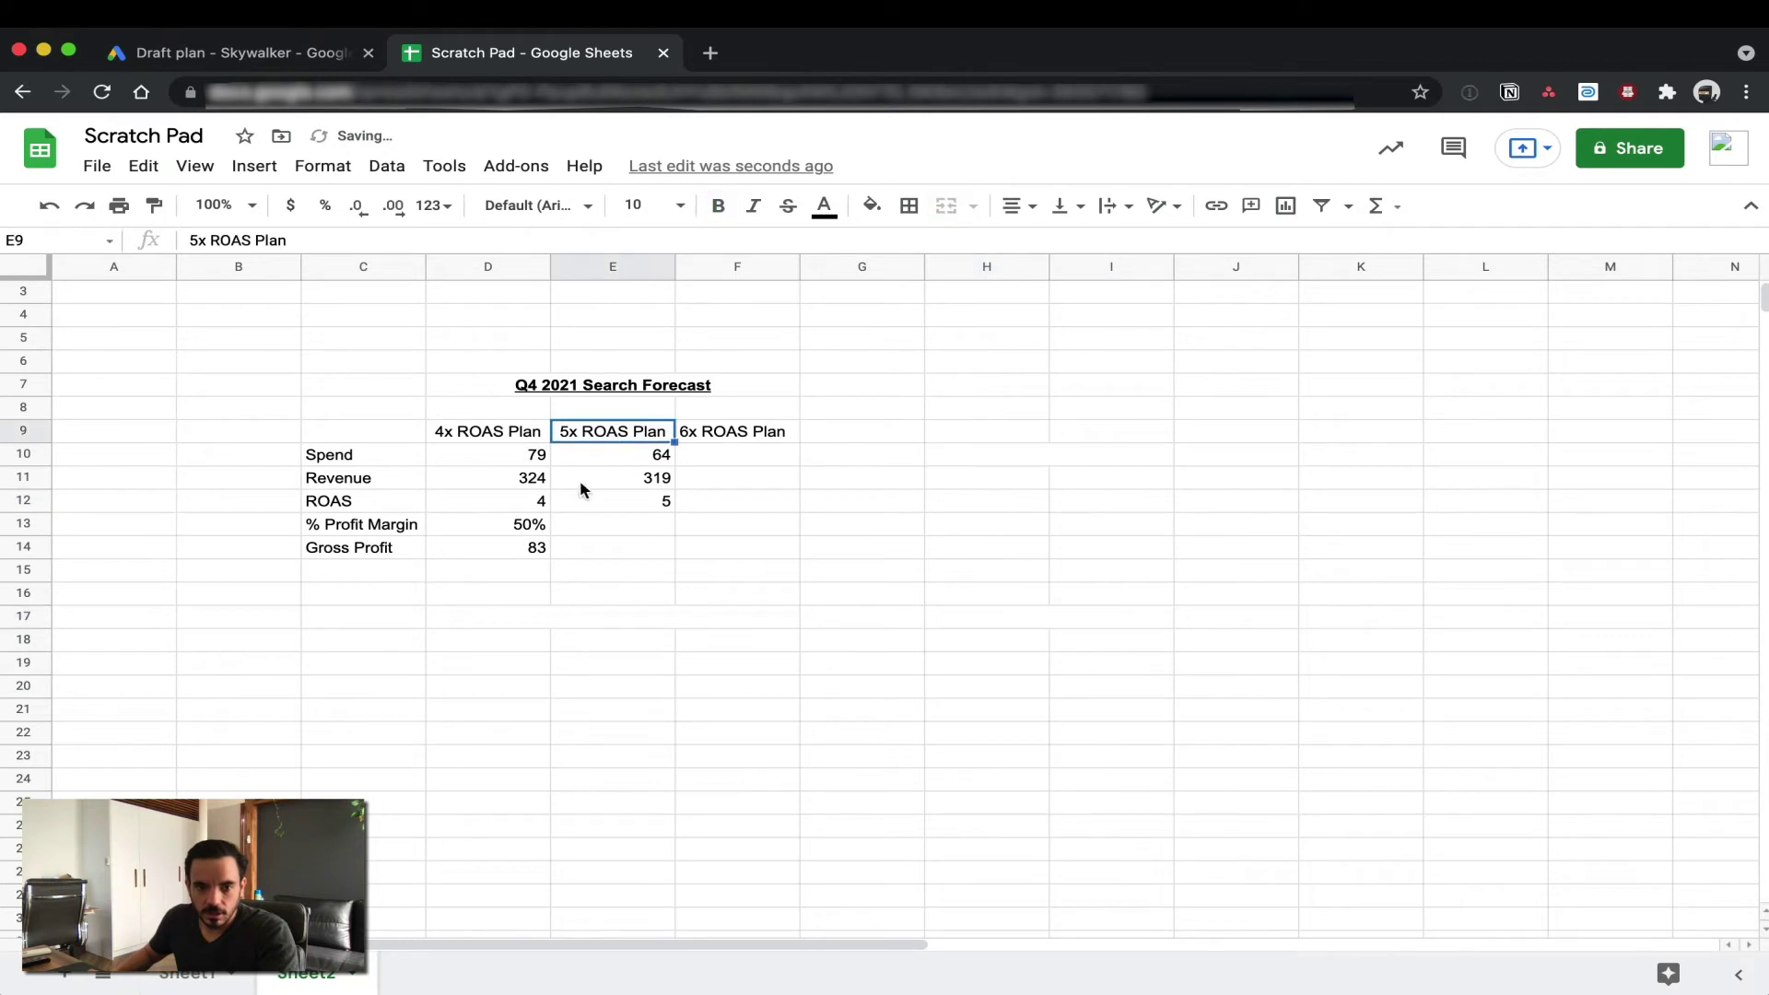
left_click_drag(505, 524, 506, 549)
key("ctrl+c")
left_click(643, 525)
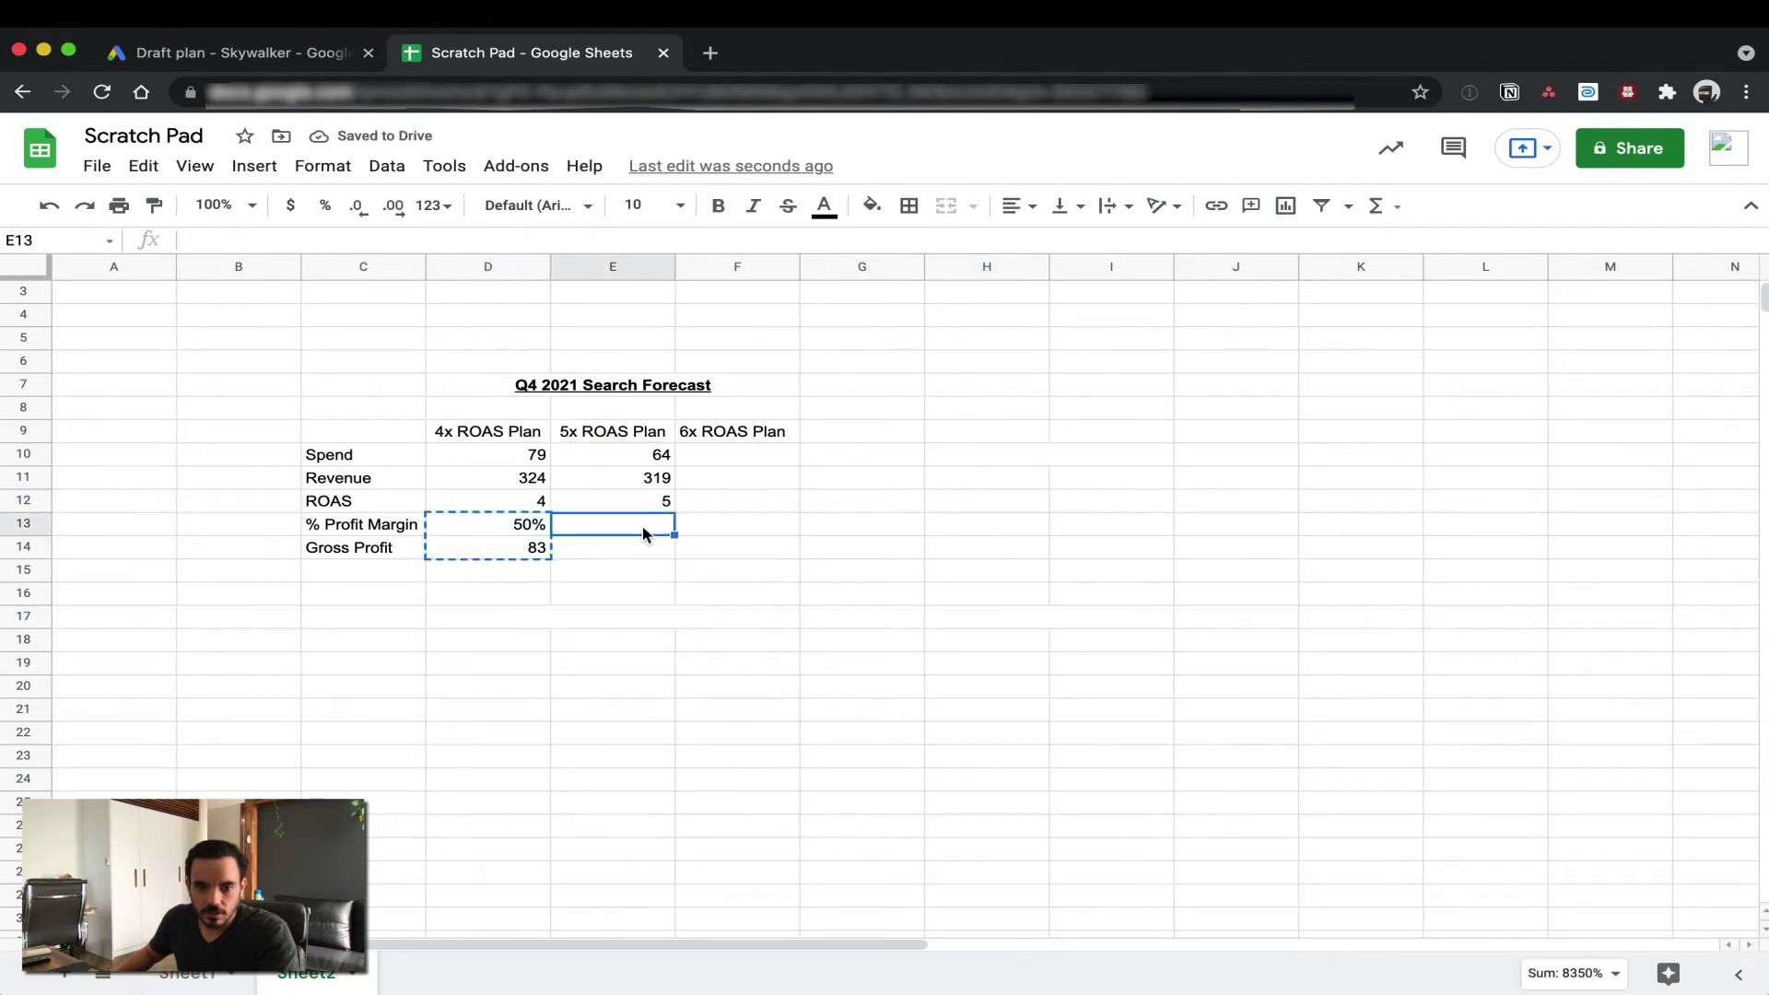
key("ctrl+v")
left_click(861, 570)
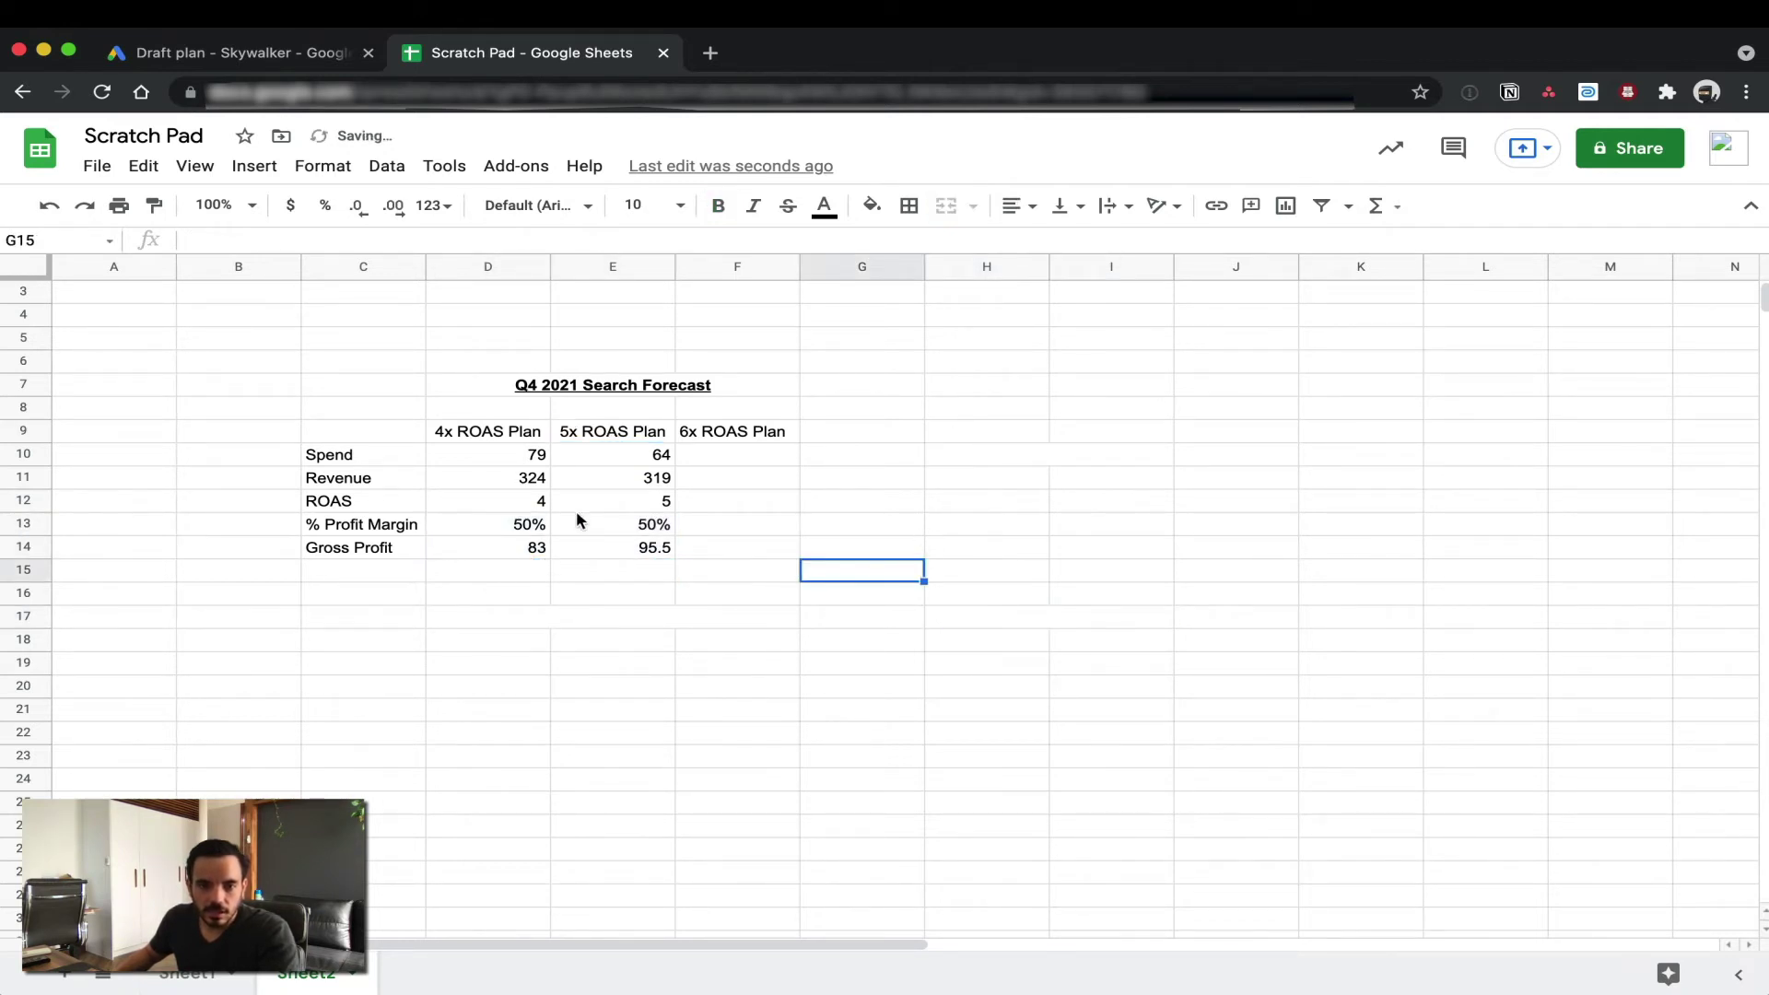
- Compare the 4x and 5x ROAS, Revenue and Gross Profit values and formulas
left_click(529, 507)
left_click(648, 506)
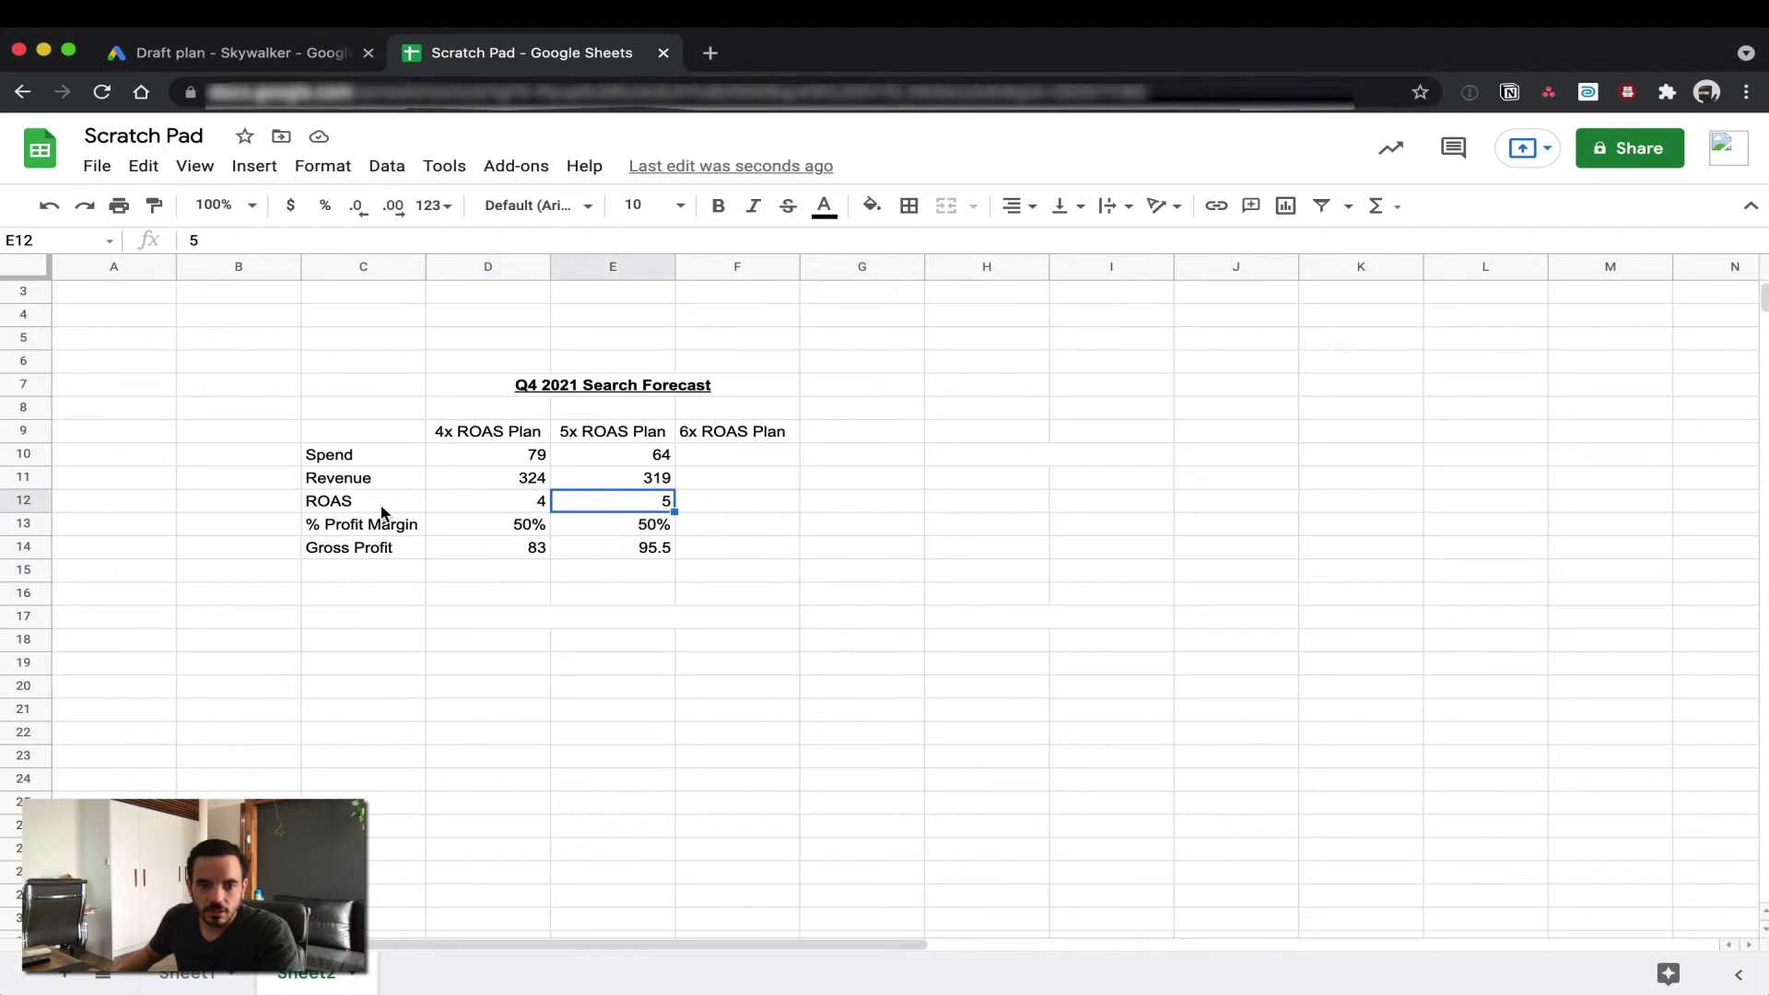
left_click(541, 553)
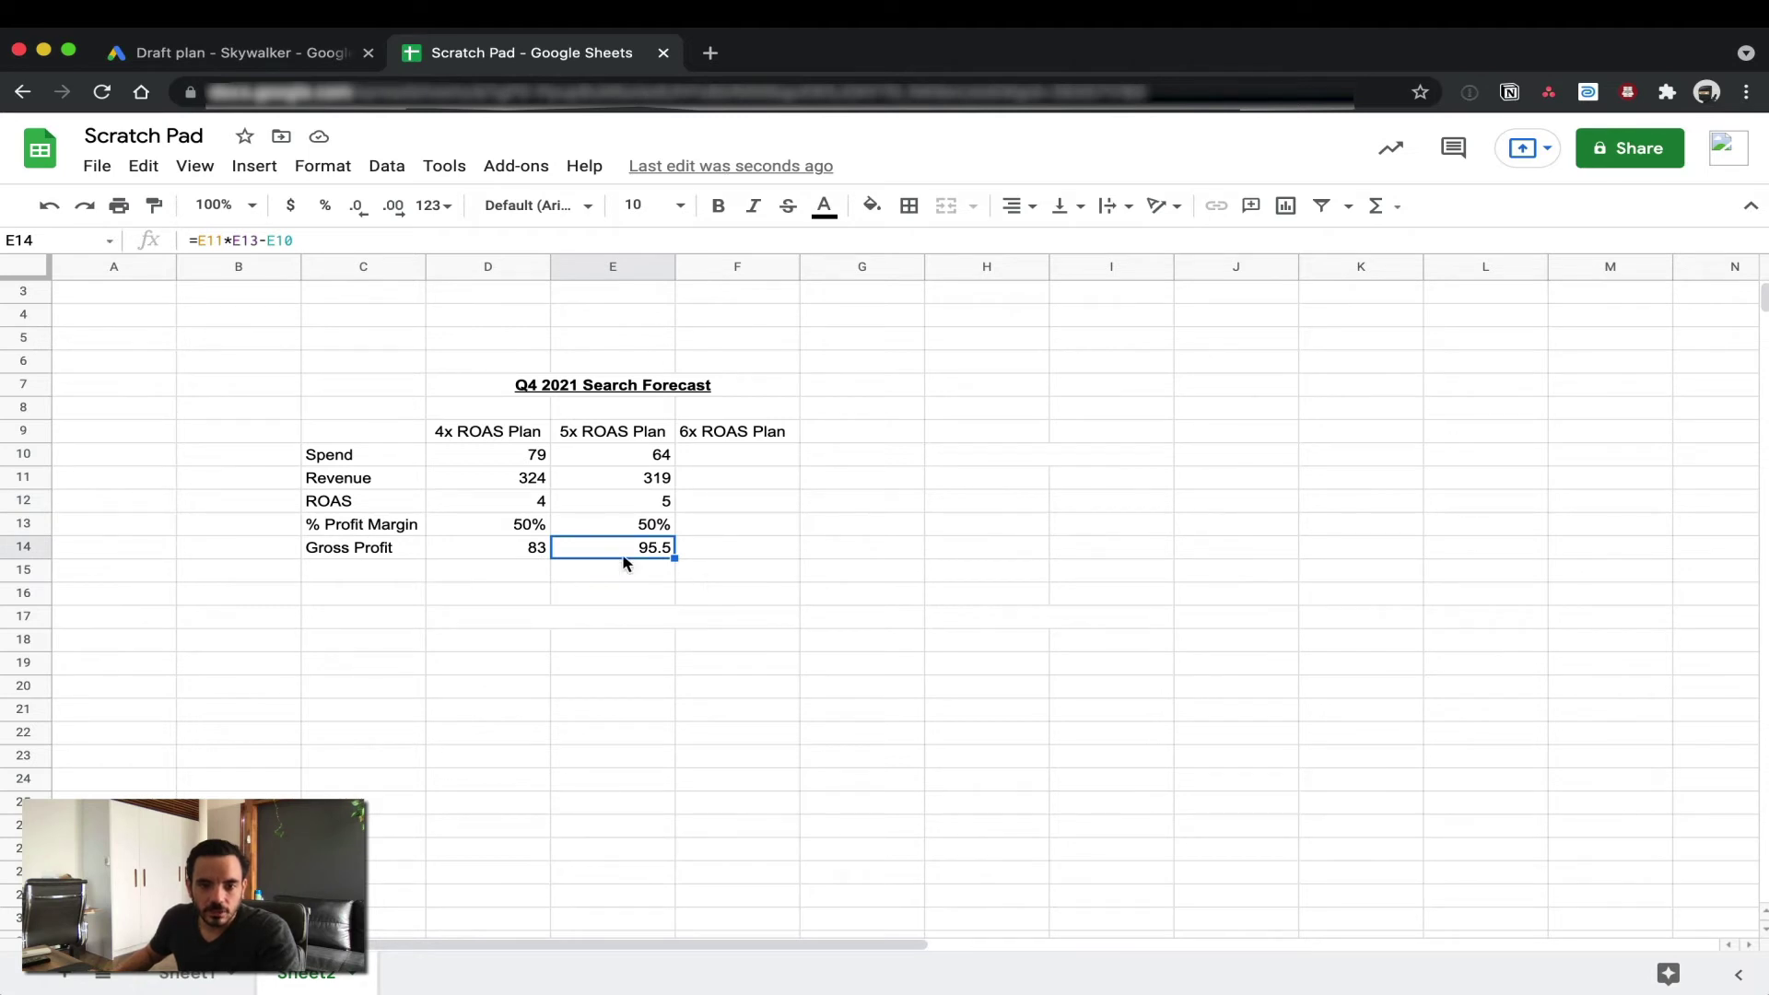
left_click(582, 481)
left_click(525, 480)
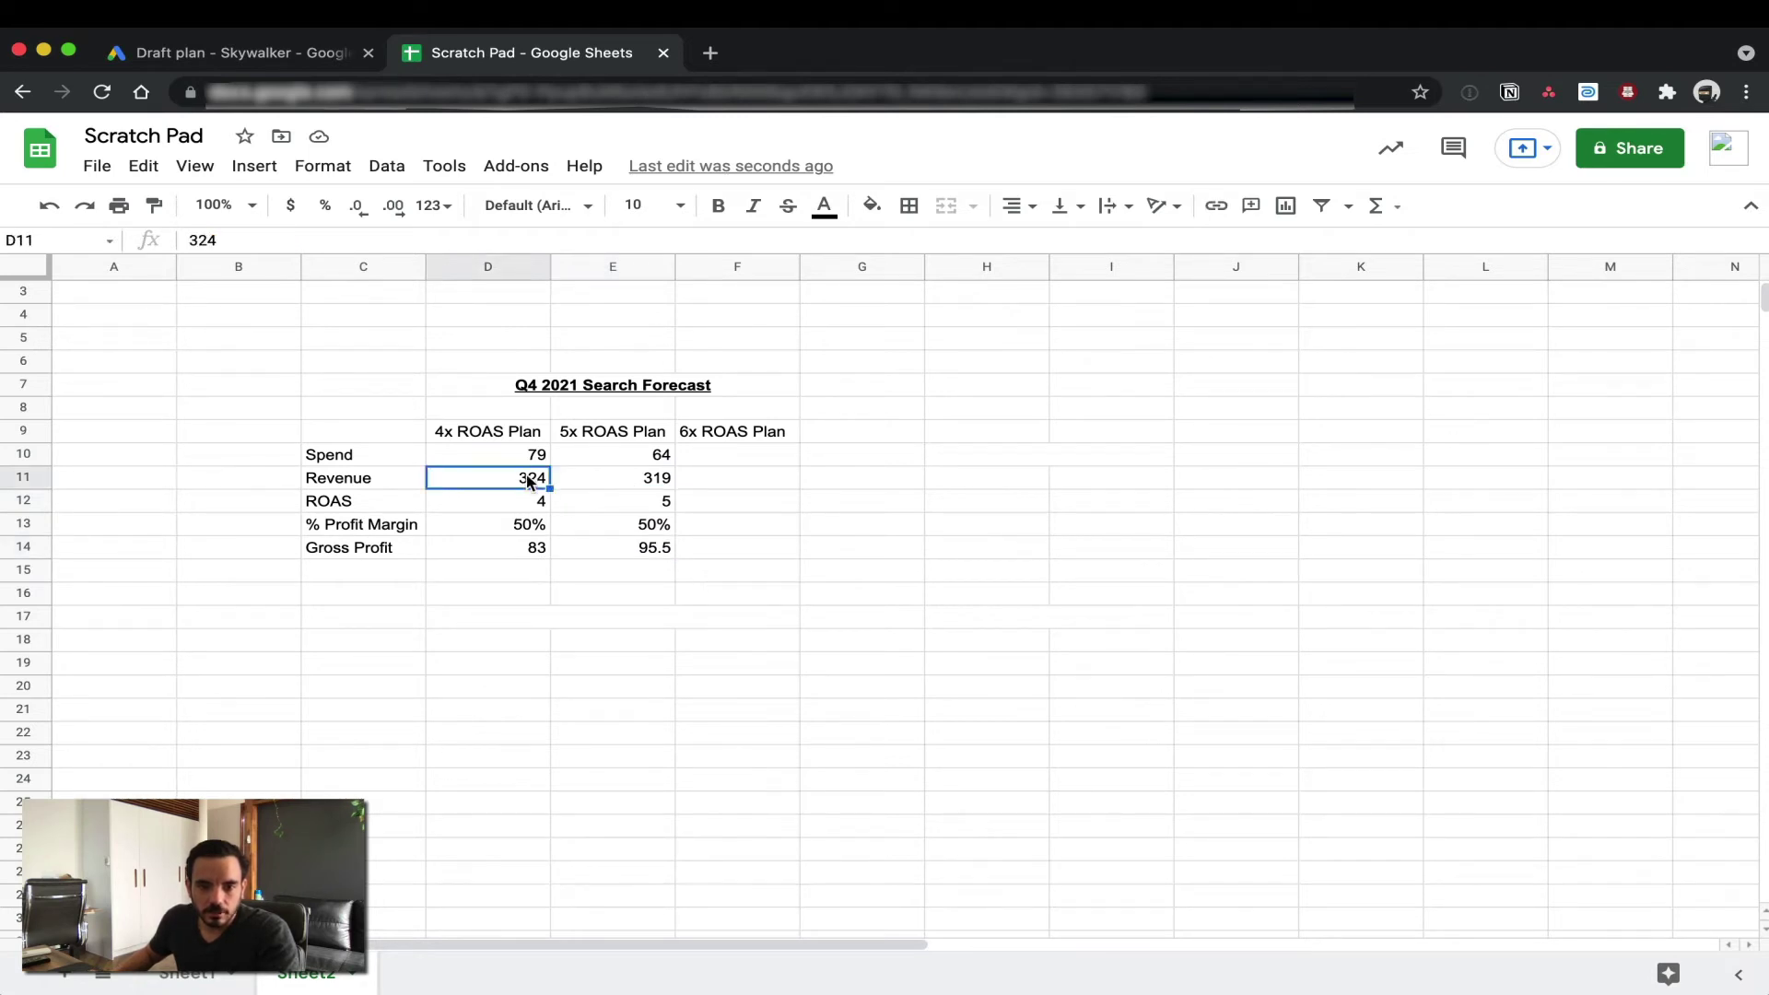
left_click(621, 476)
left_click(542, 480)
left_click(612, 486)
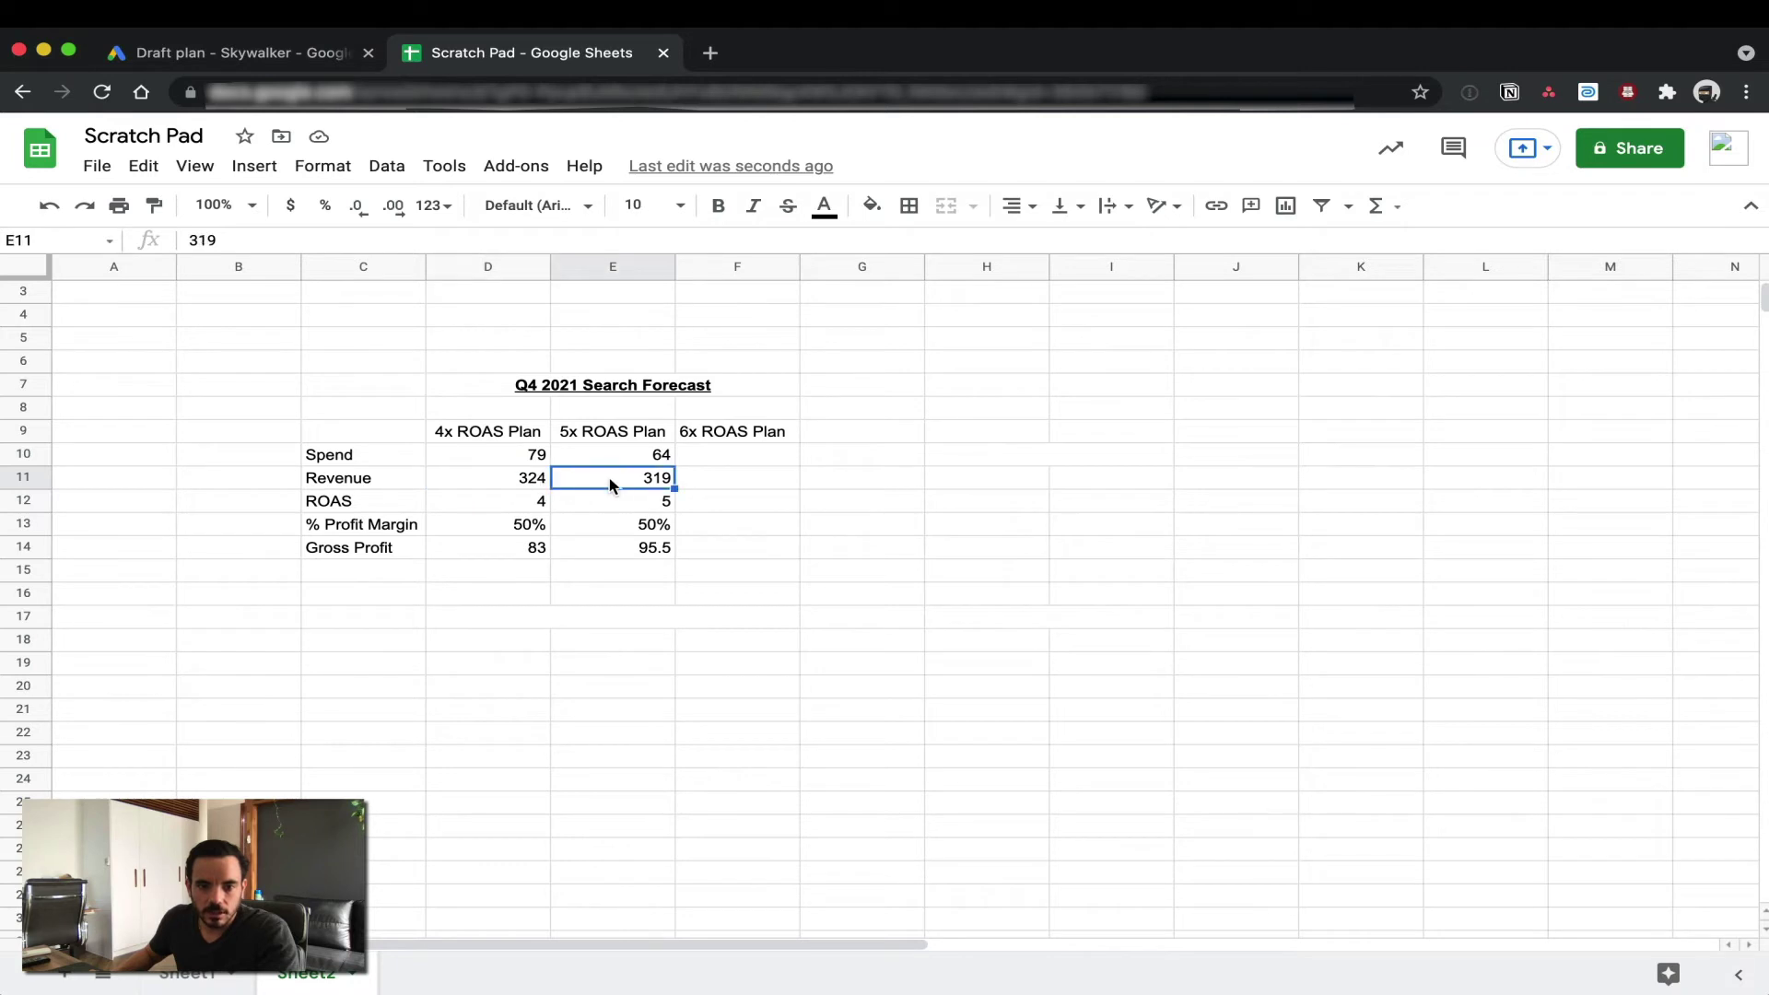
left_click(617, 551)
left_click(517, 551)
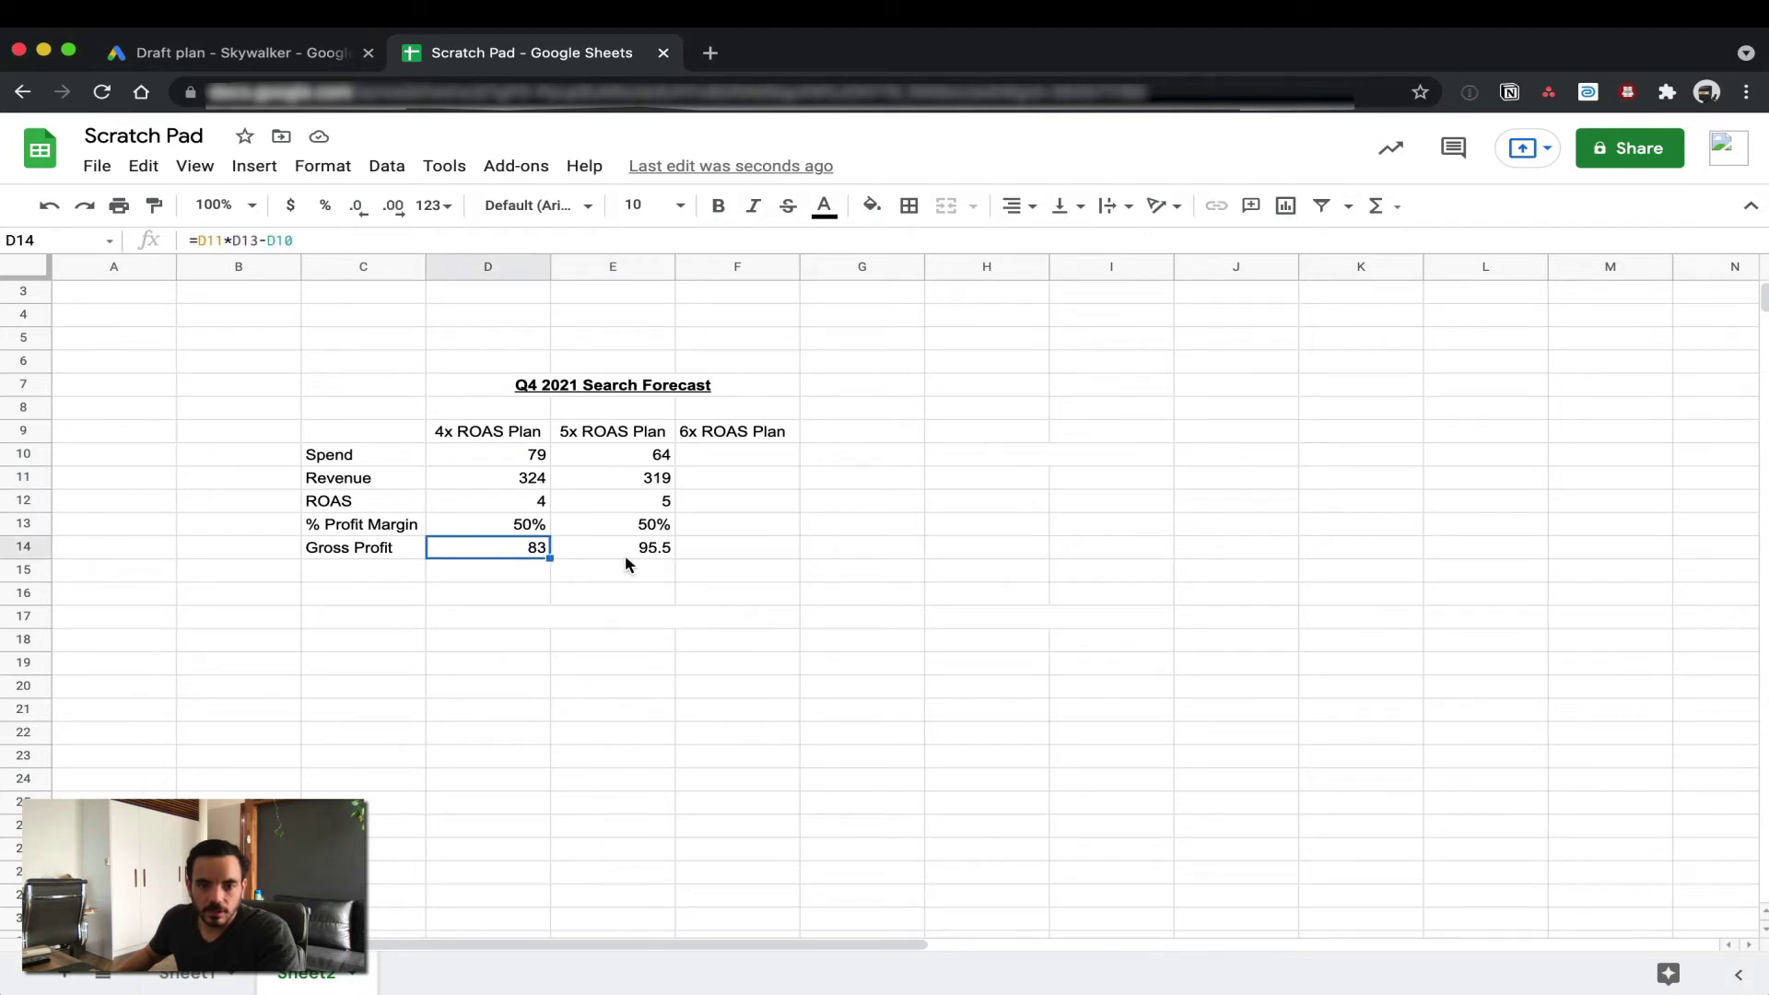
- Check the sums of the 4x and 5x ROAS Plan columns, then return to the draft plan
left_click(625, 552)
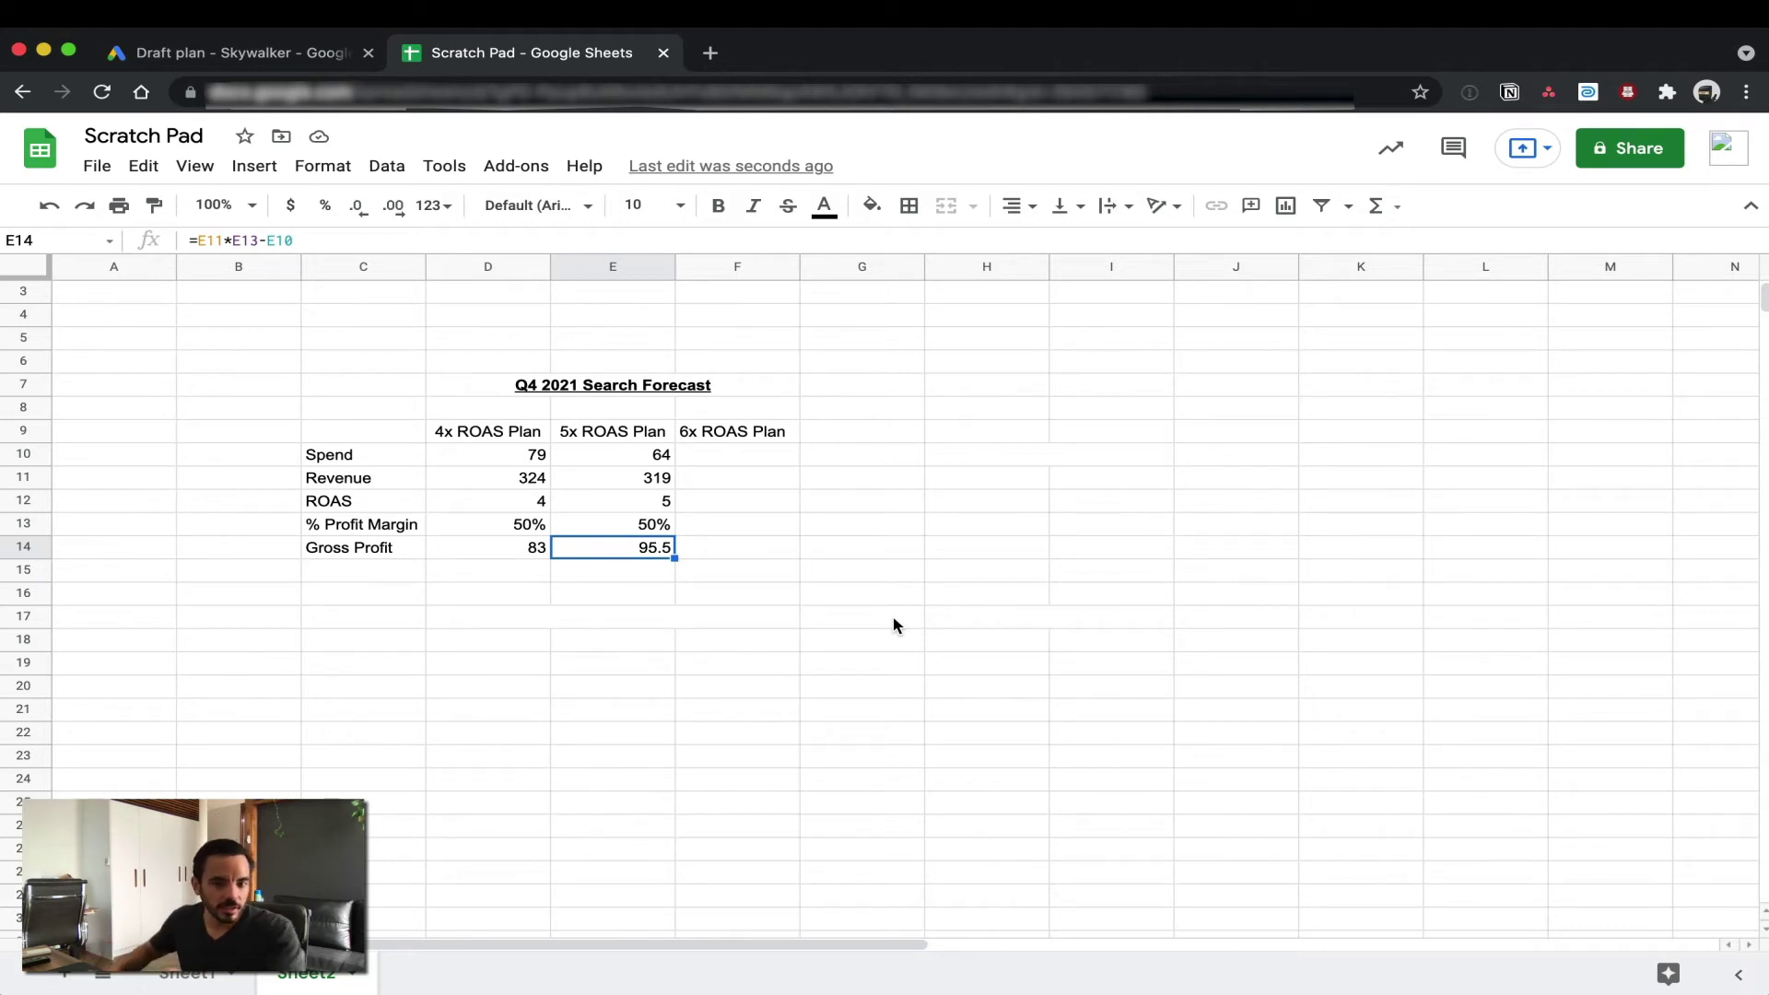
left_click(540, 435)
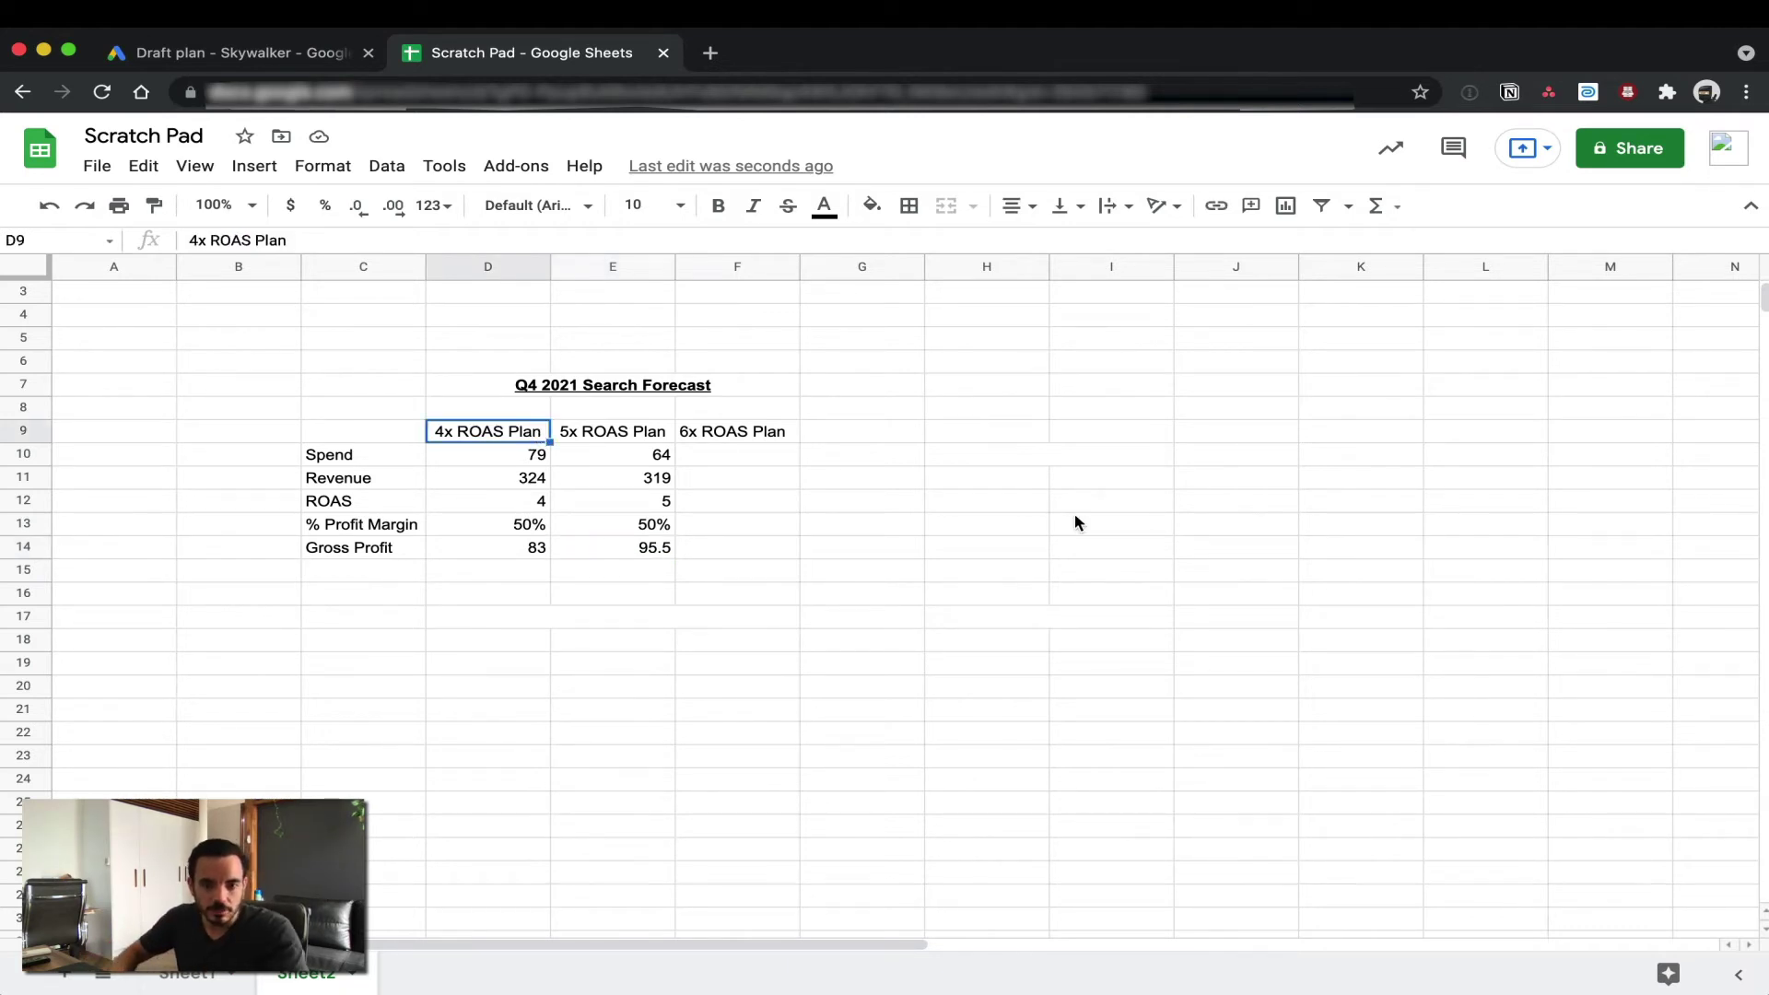
key("shift+Down")
key("shift+Down")
key("shift+Down")
key("shift+Down")
key("shift+Down")
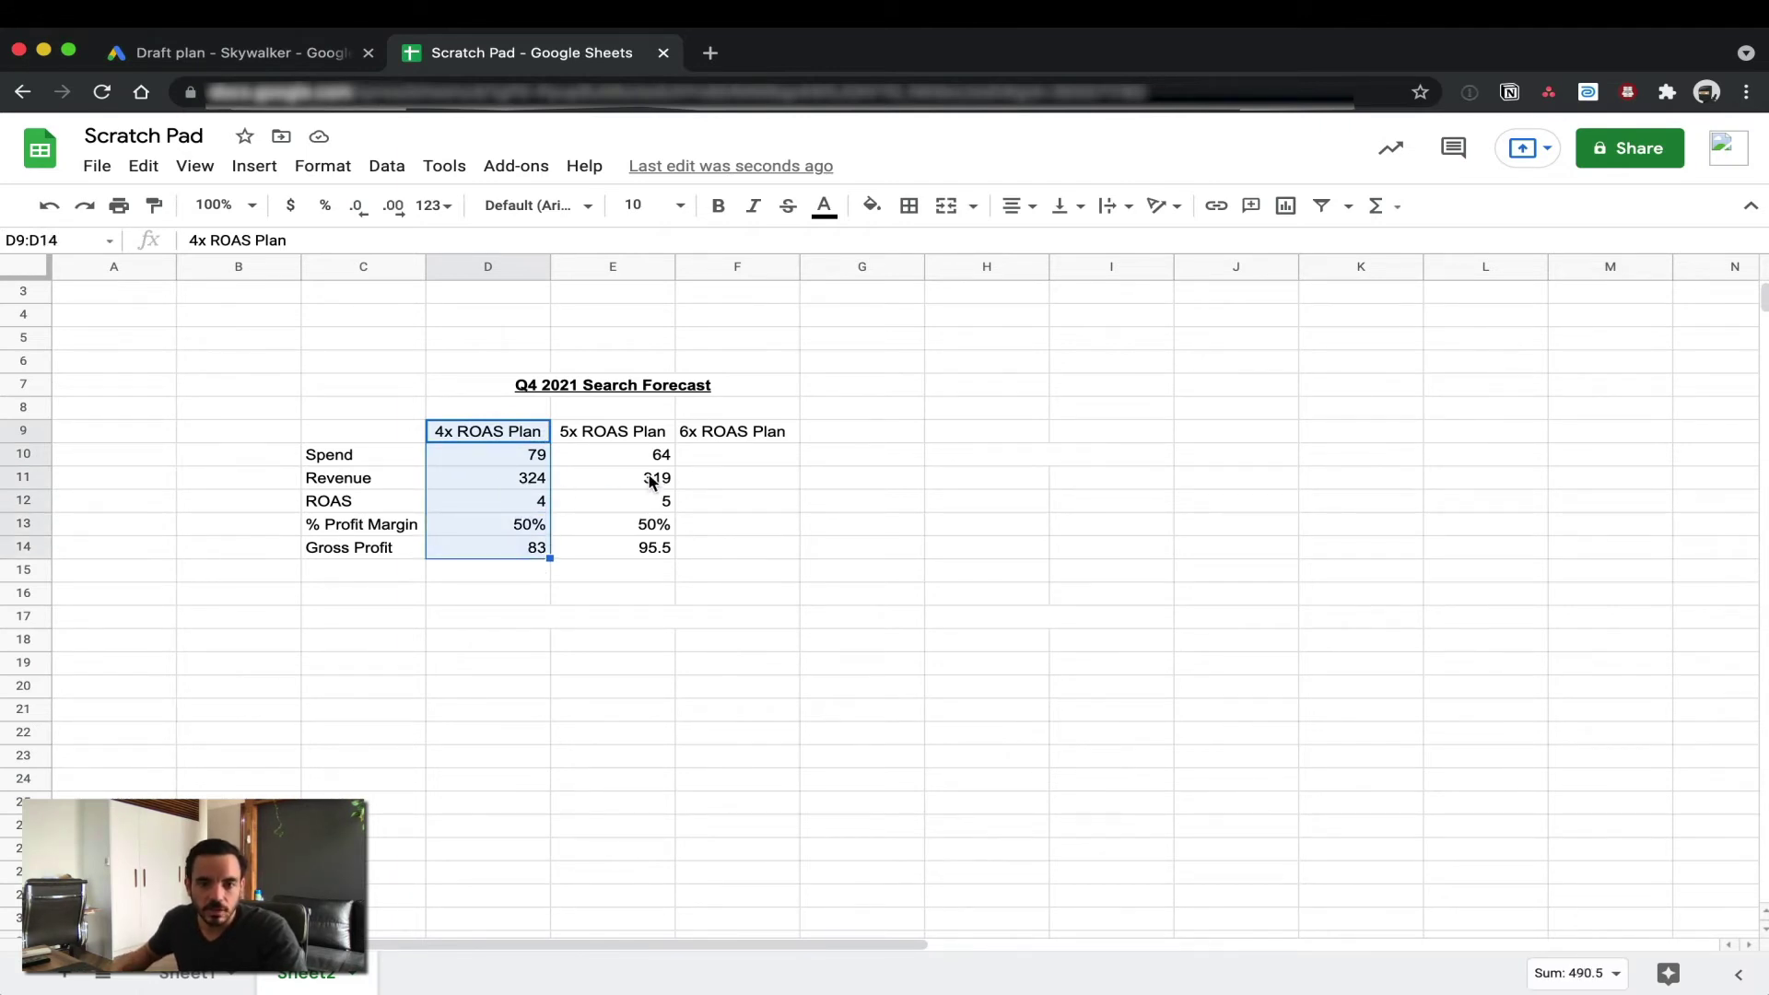
left_click(665, 435)
key("shift+Down")
key("shift+Down")
key("shift+Down")
key("shift+Down")
key("shift+Down")
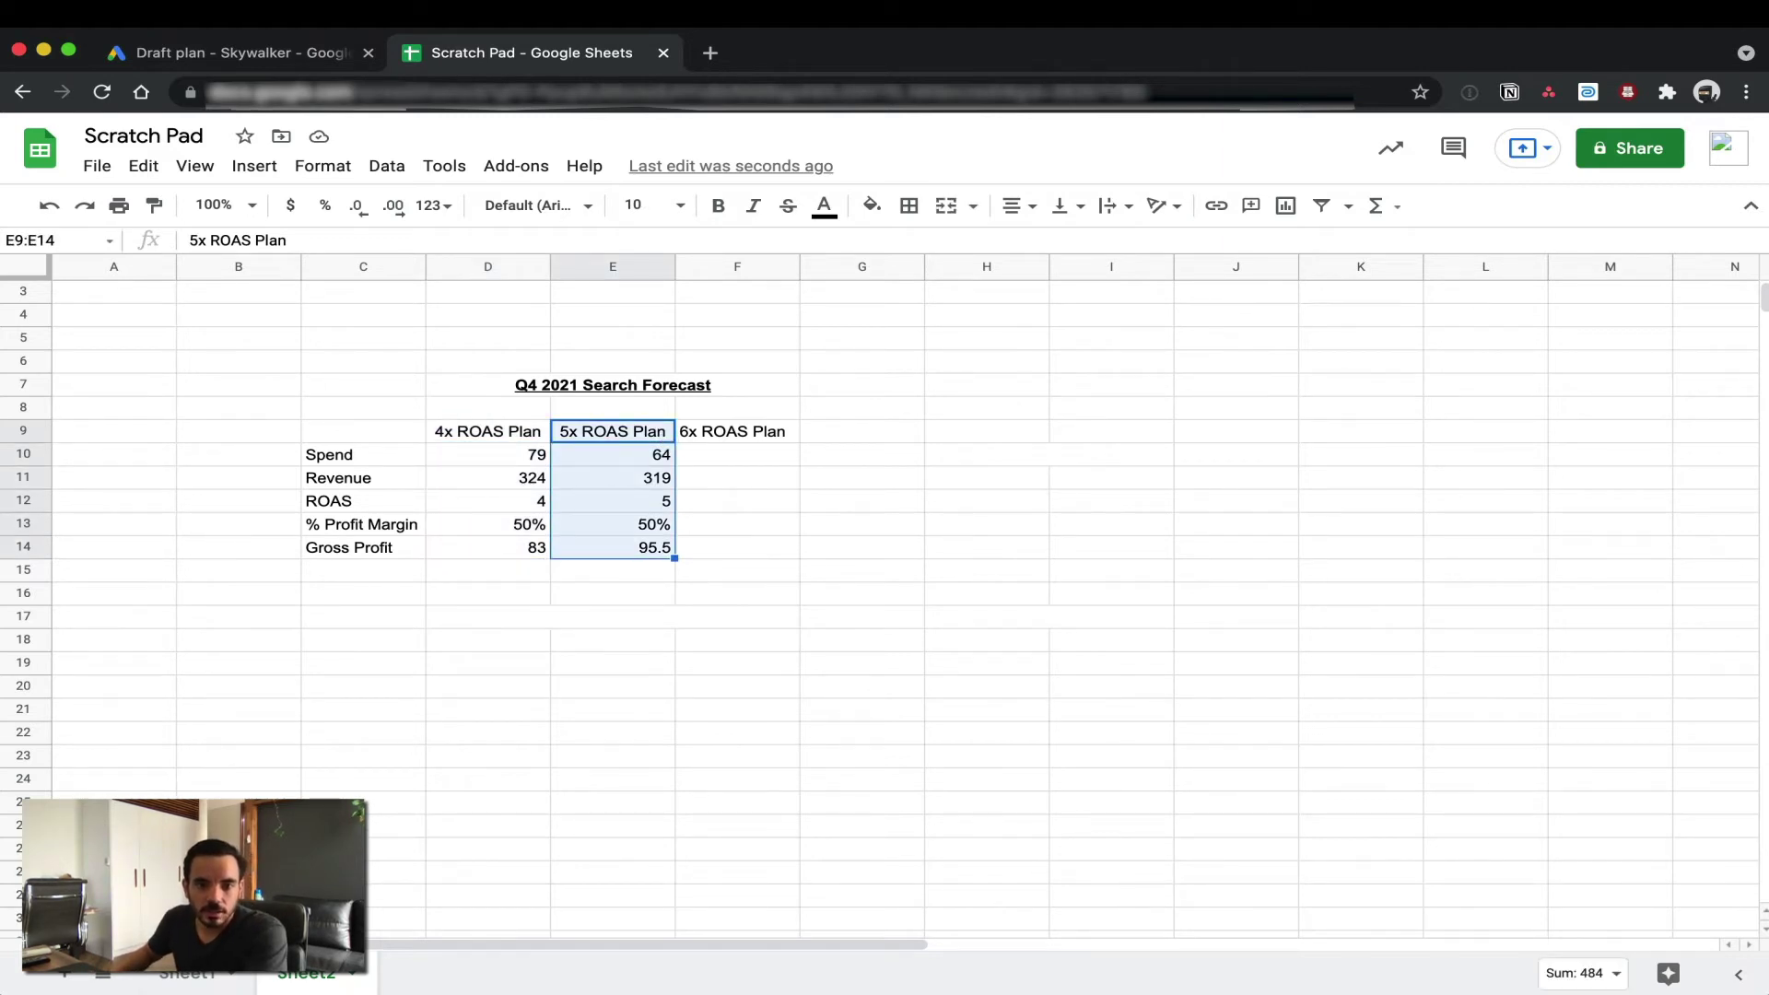
left_click(732, 524)
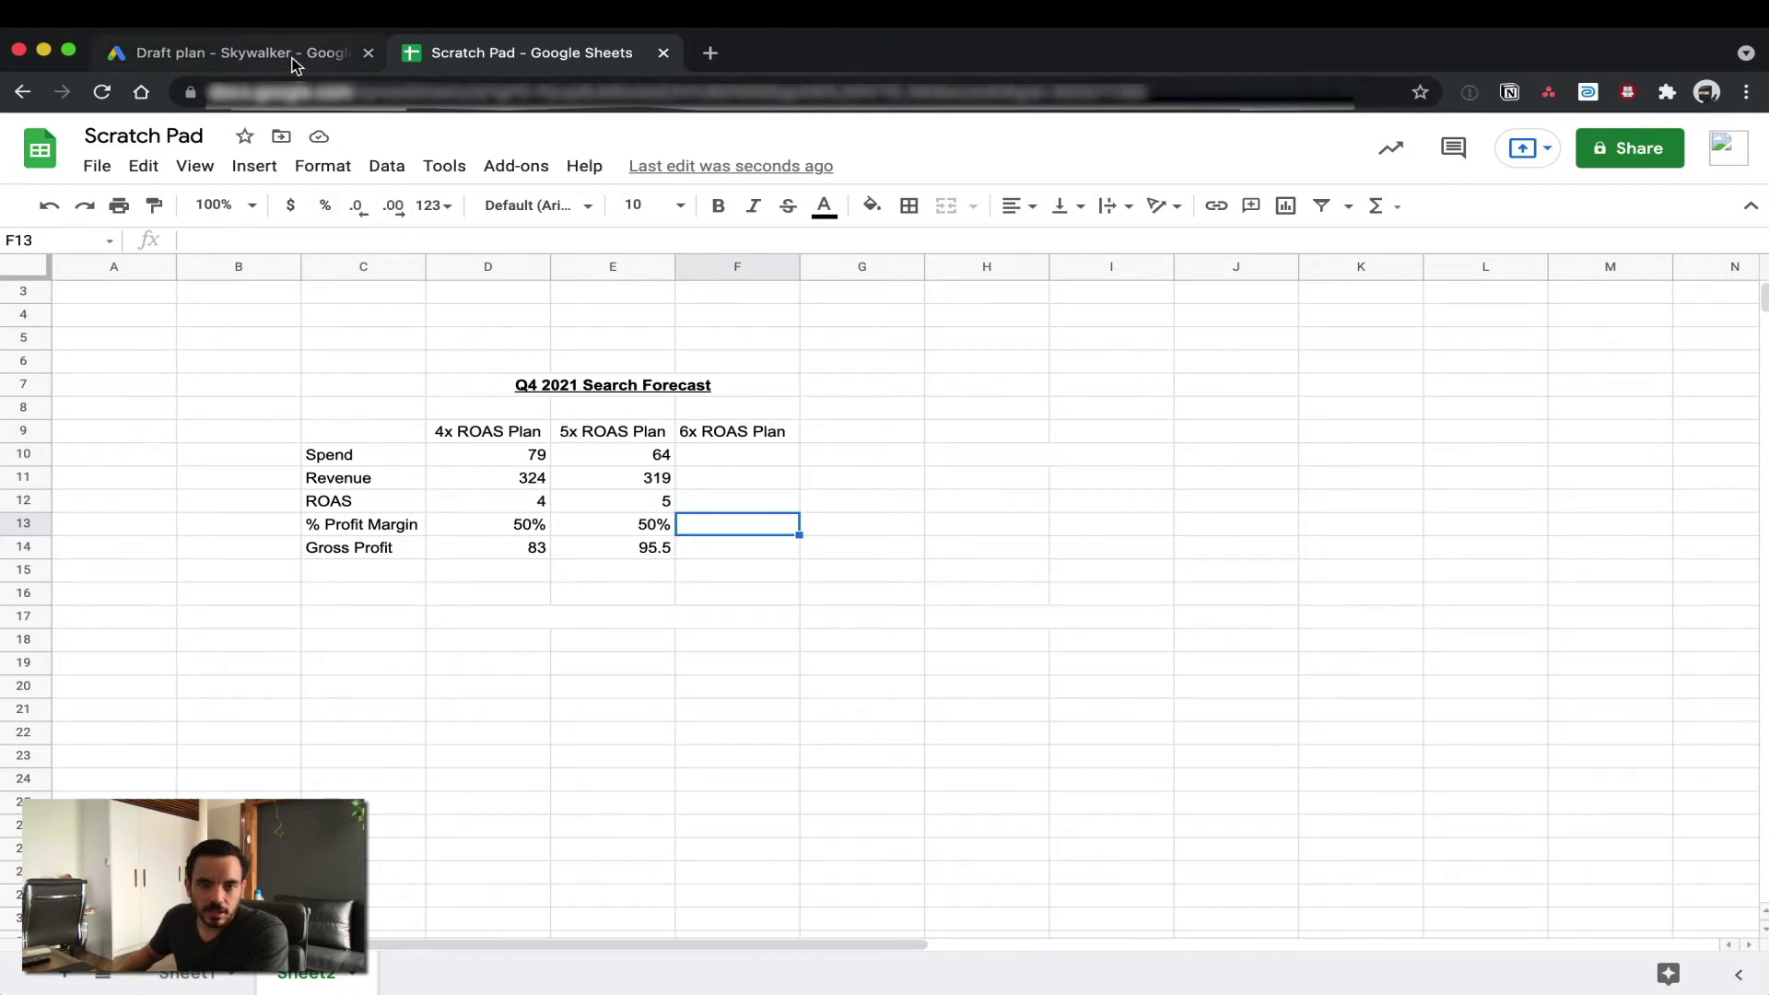
left_click(230, 53)
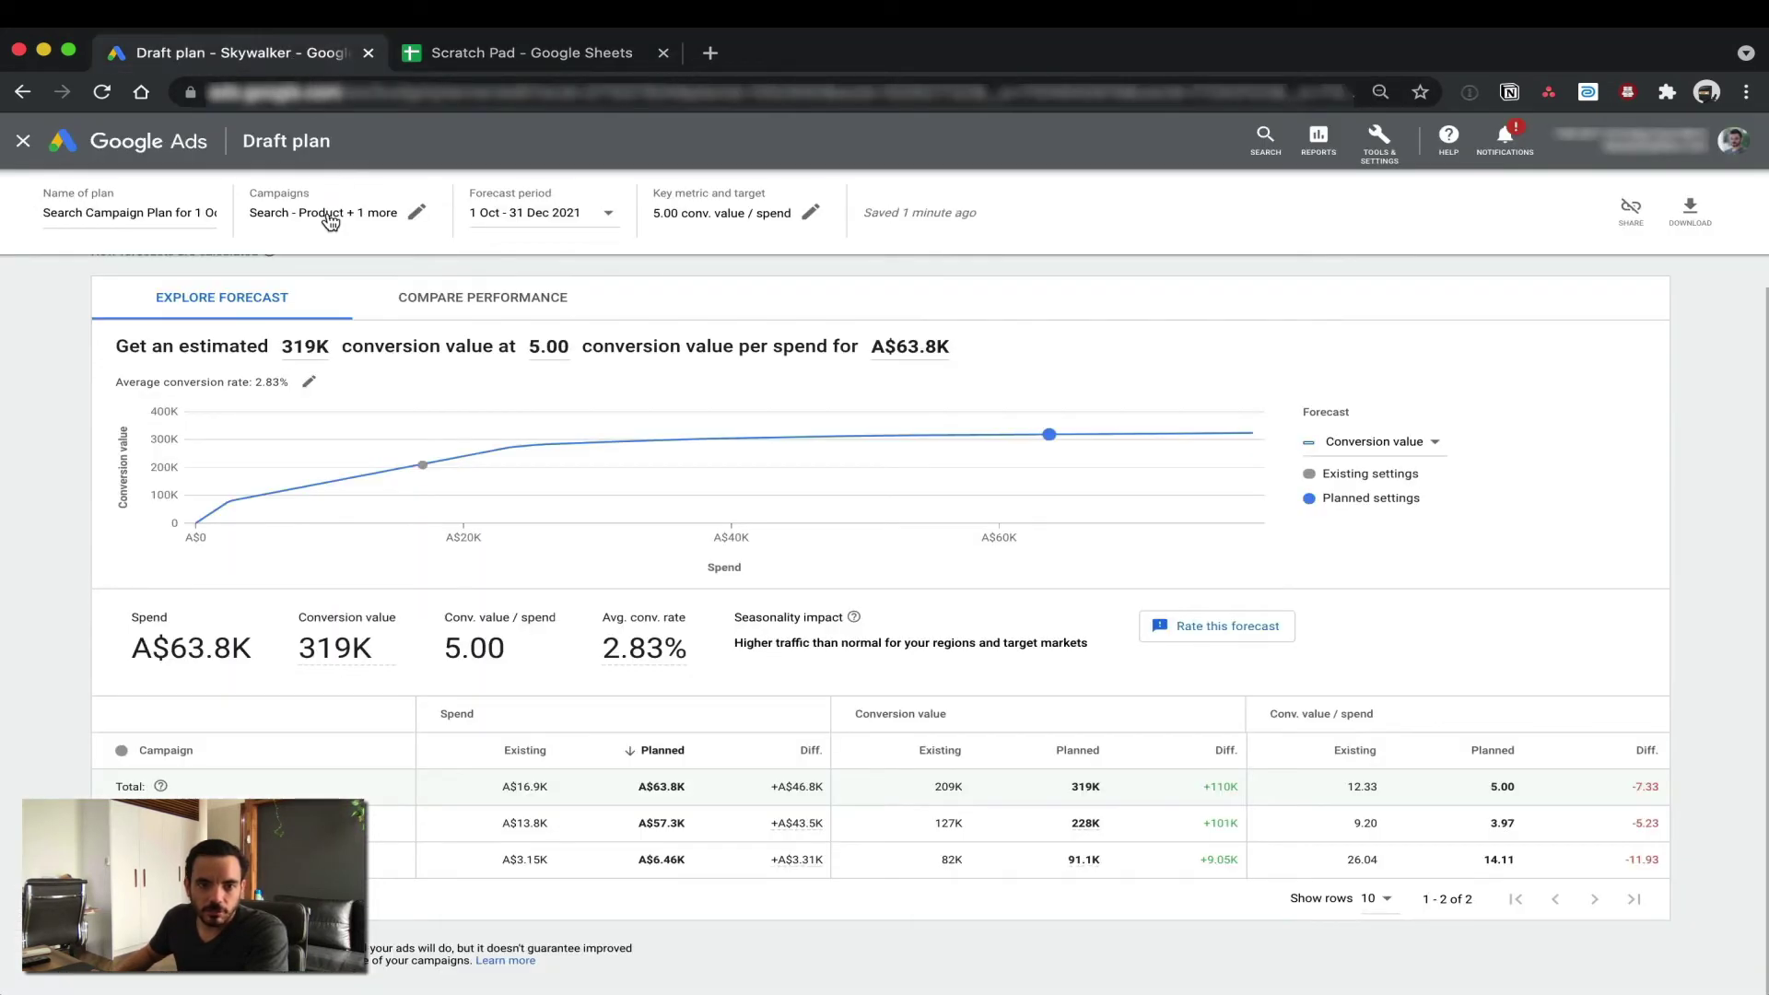
- Close the draft plan, cancel a new Shopping plan, and go back to the Scratch Pad spreadsheet
left_click(25, 143)
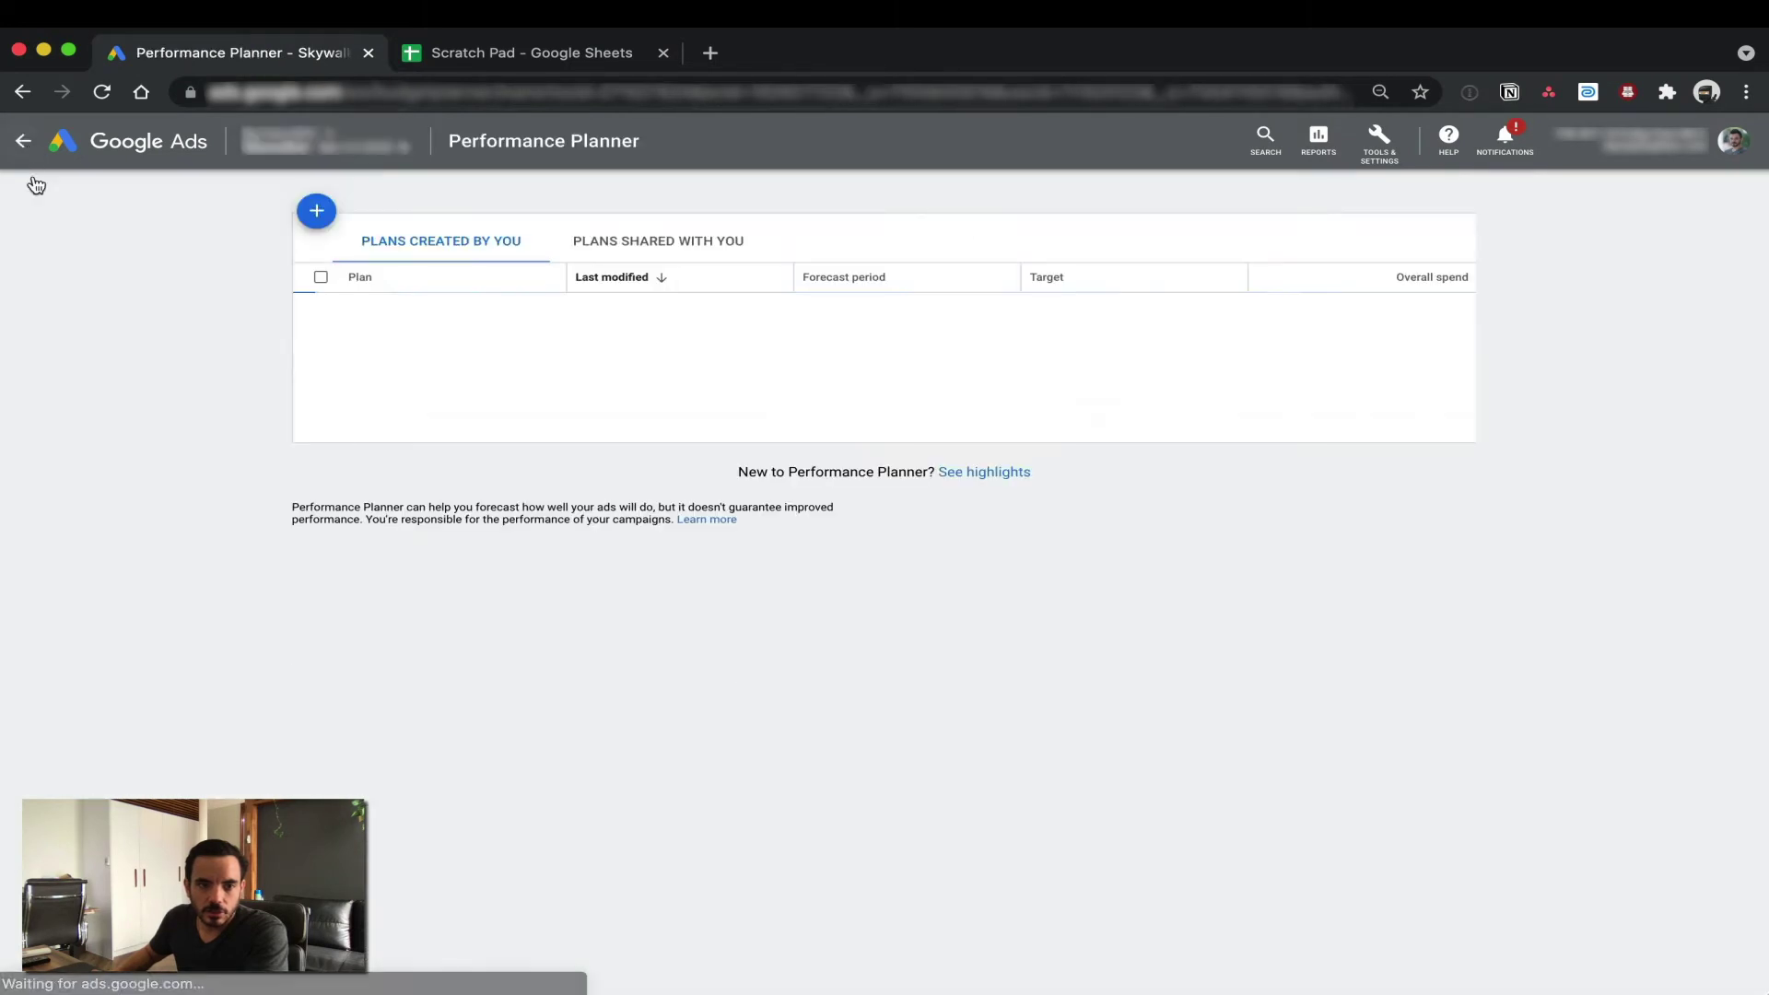
left_click(316, 211)
left_click(748, 601)
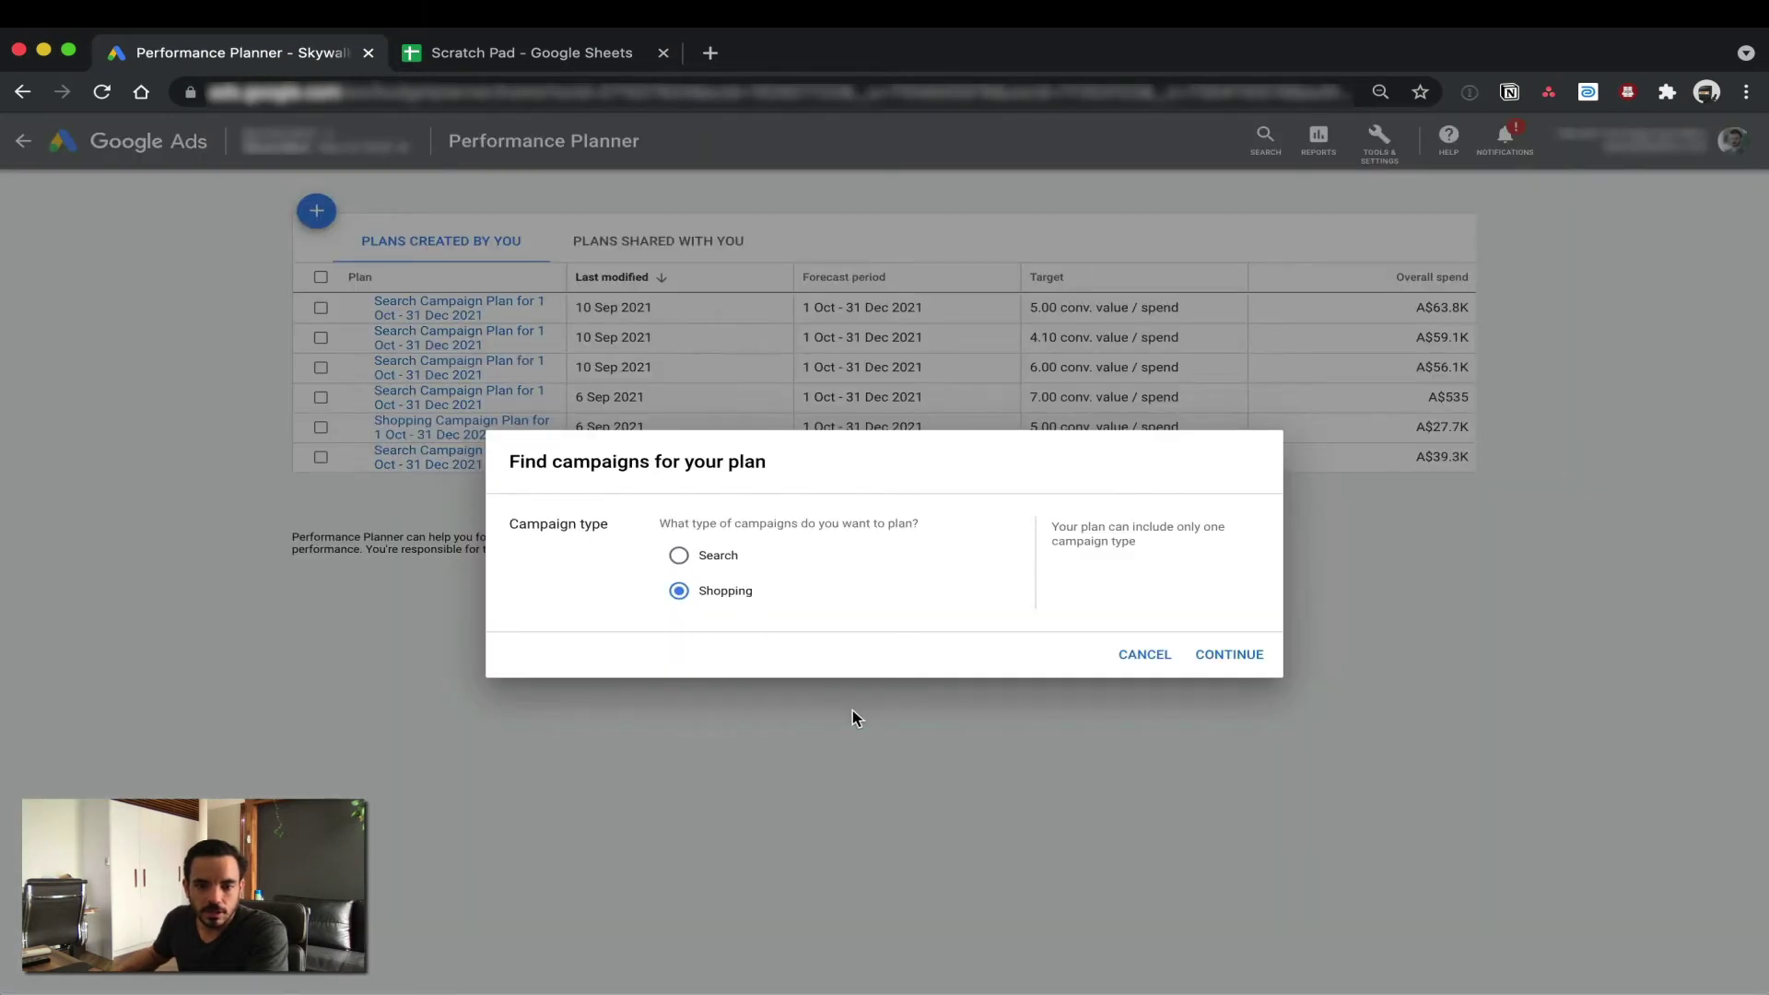
left_click(1144, 655)
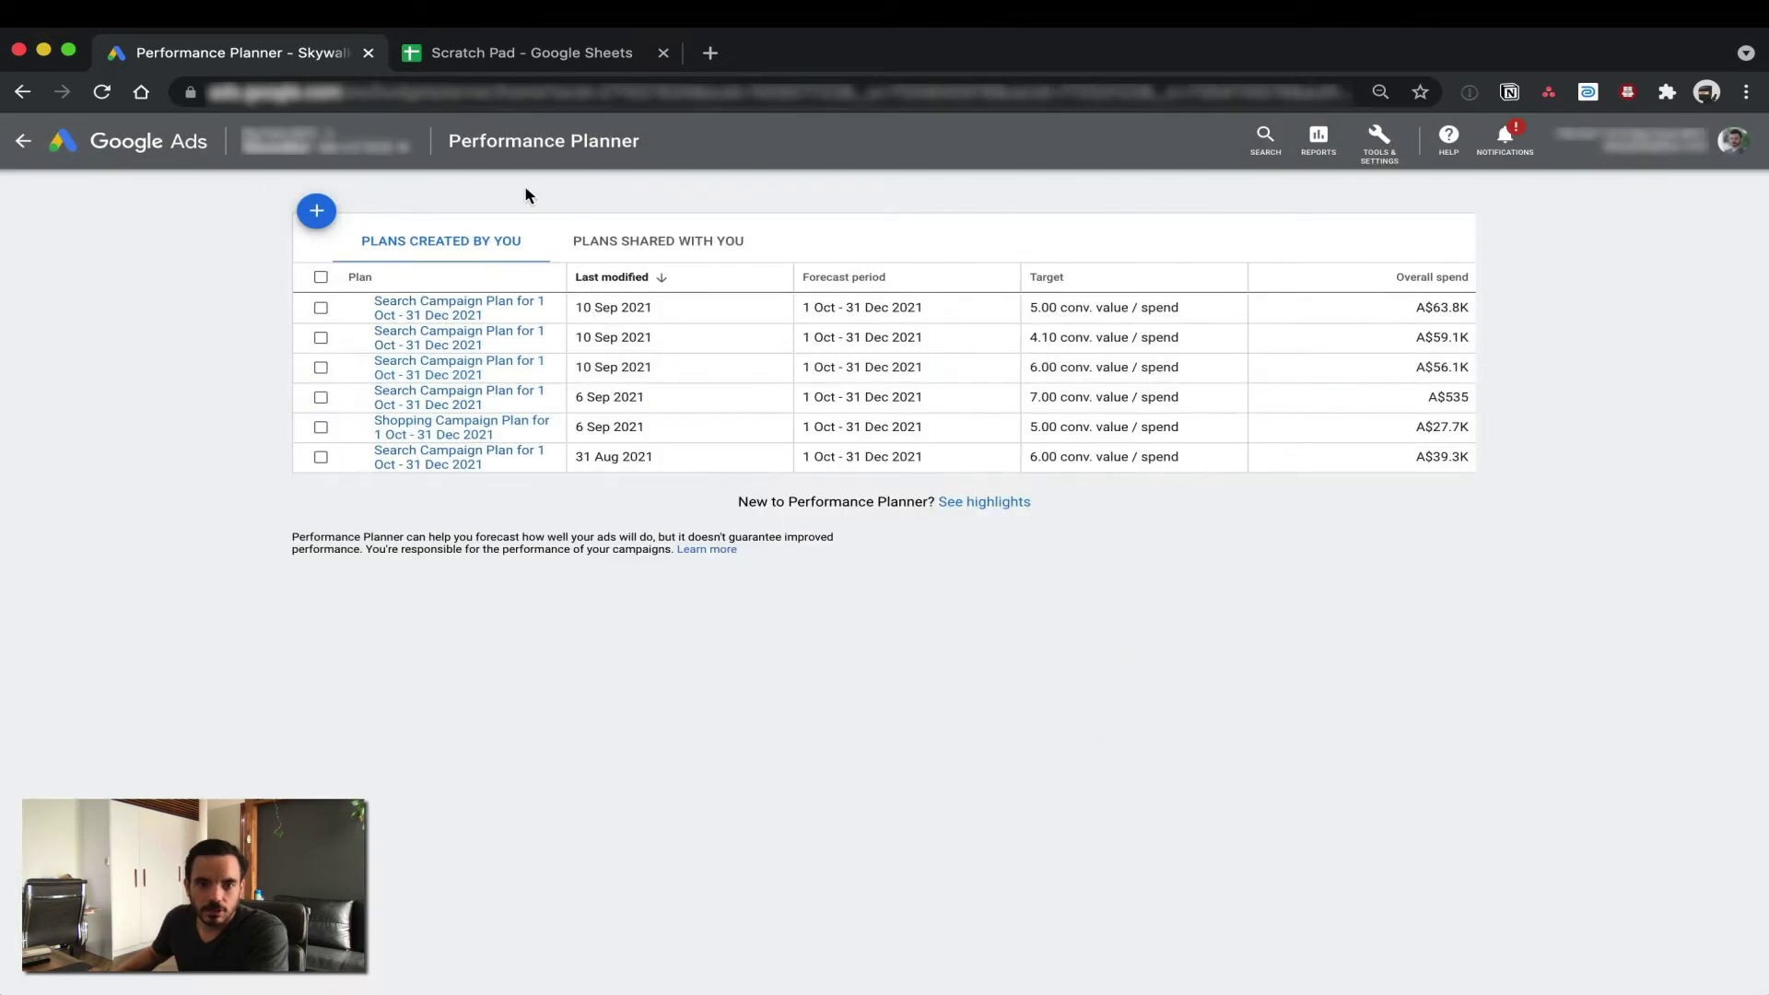
left_click(540, 65)
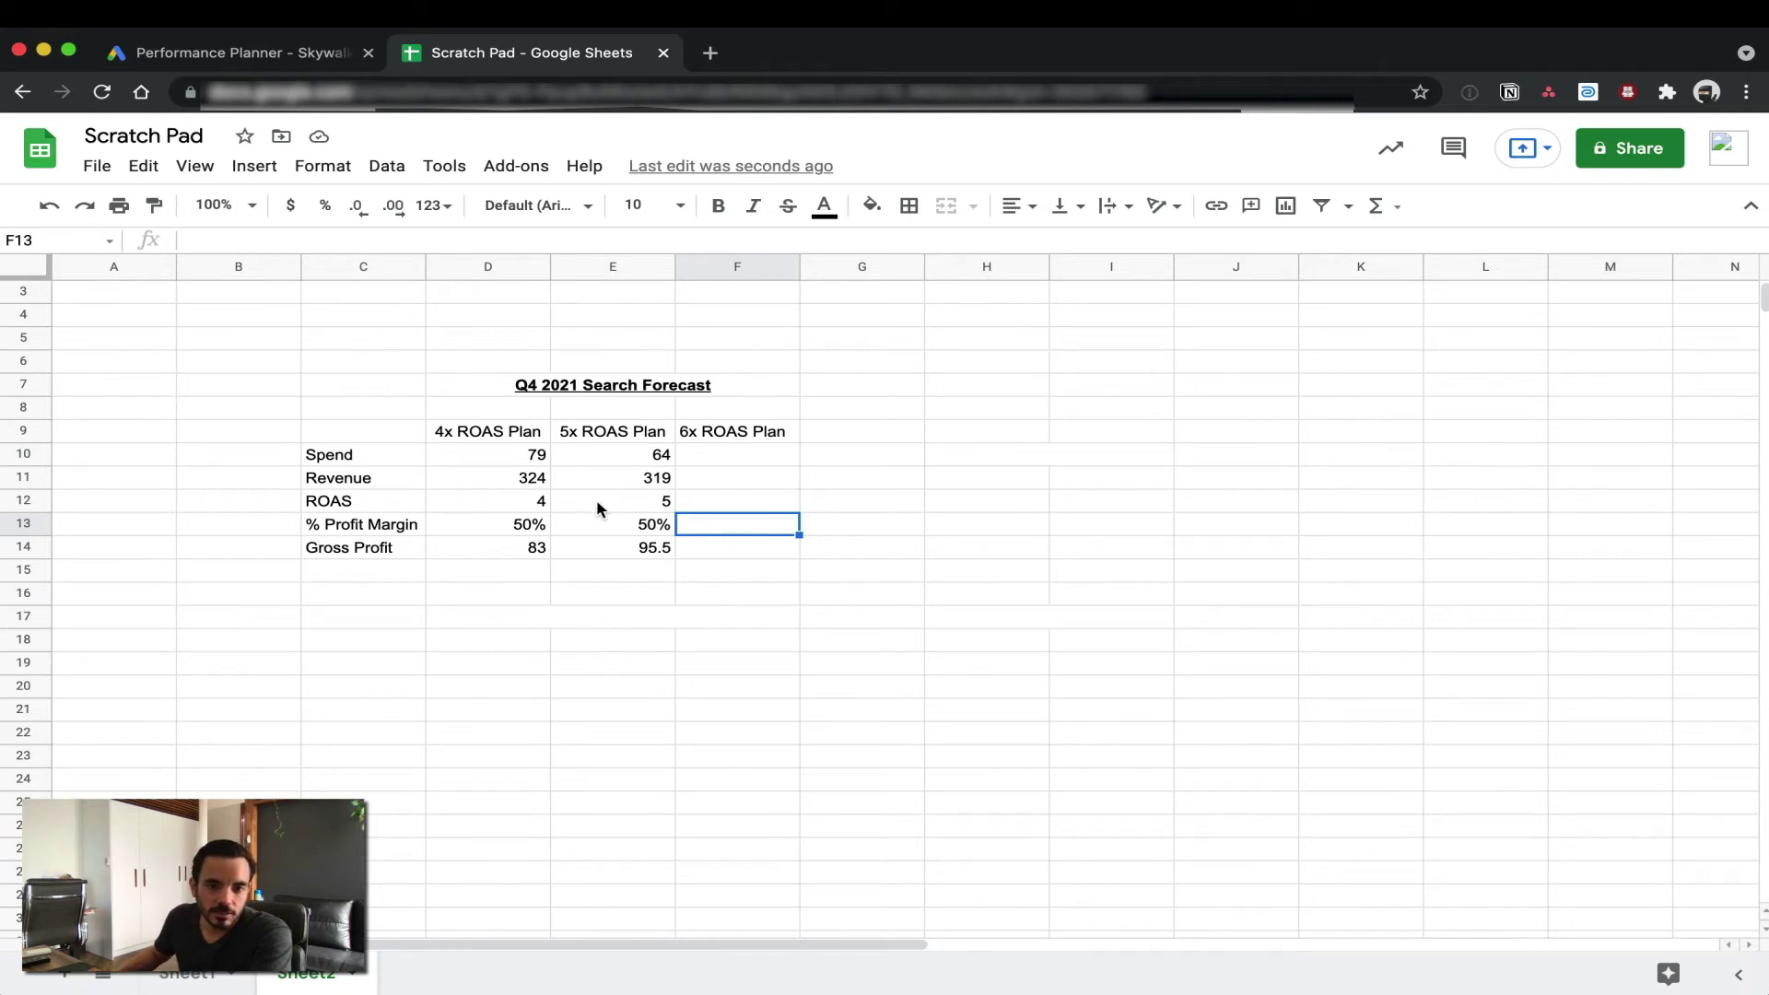
left_click(185, 986)
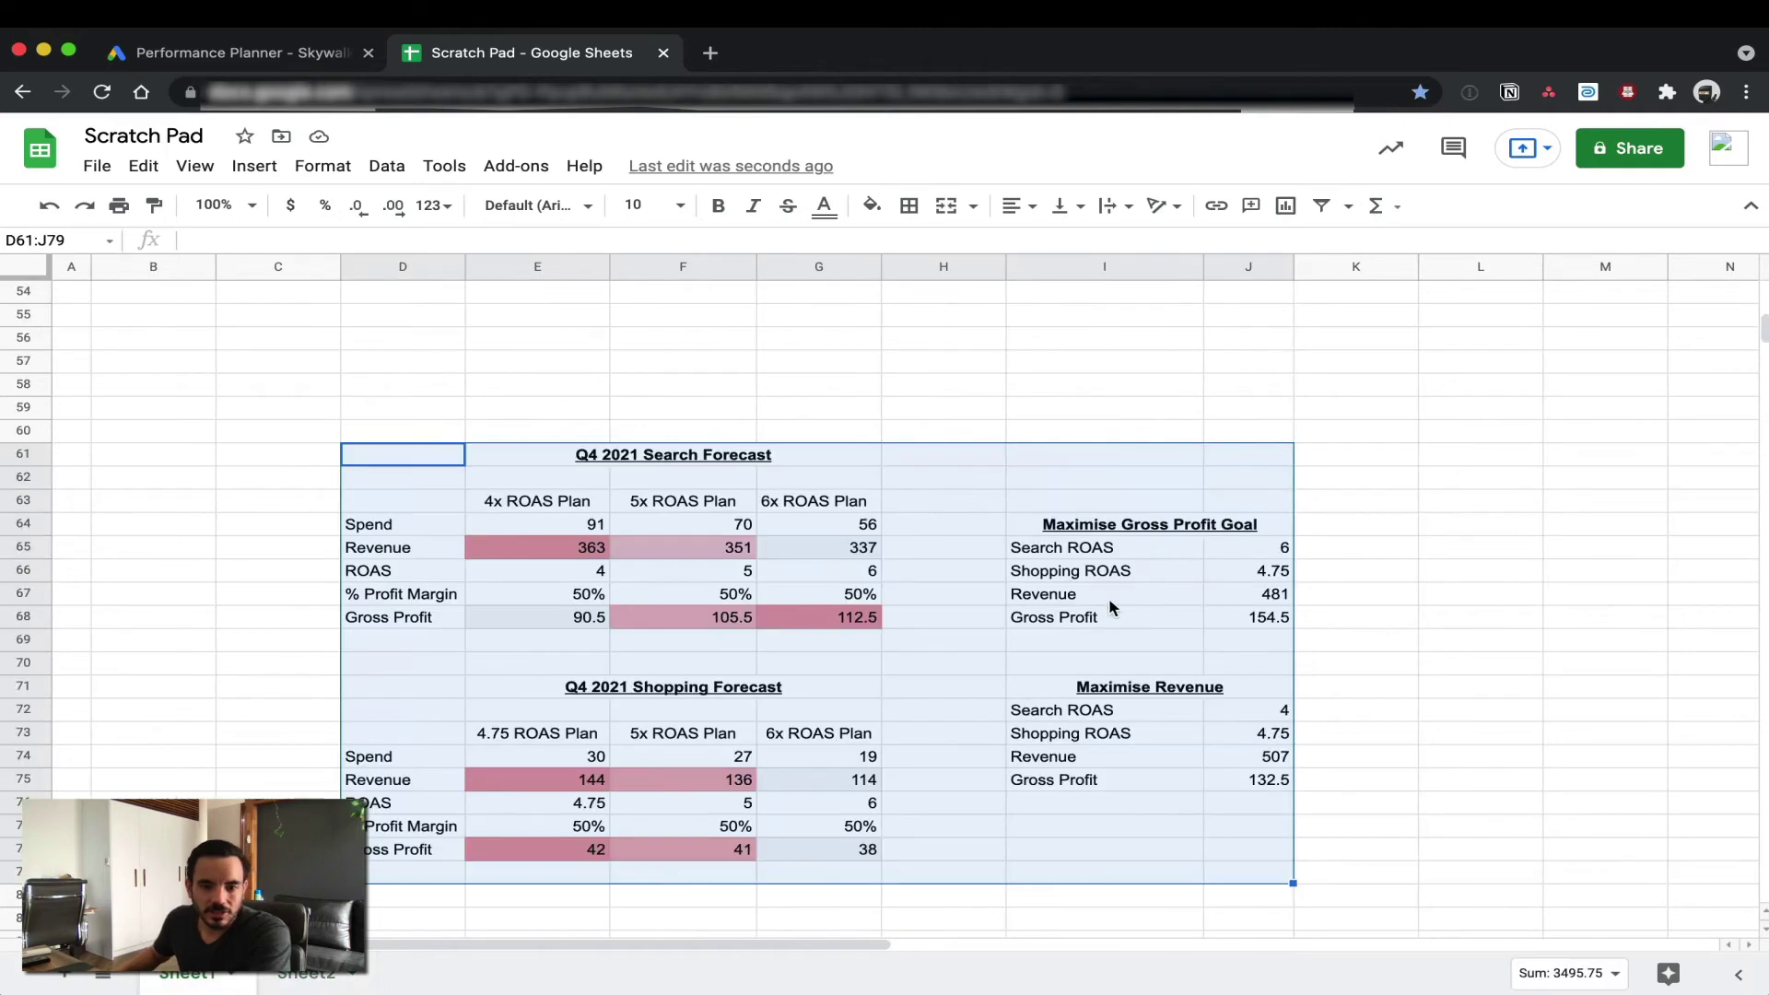
scroll(1542, 498, "down", 1)
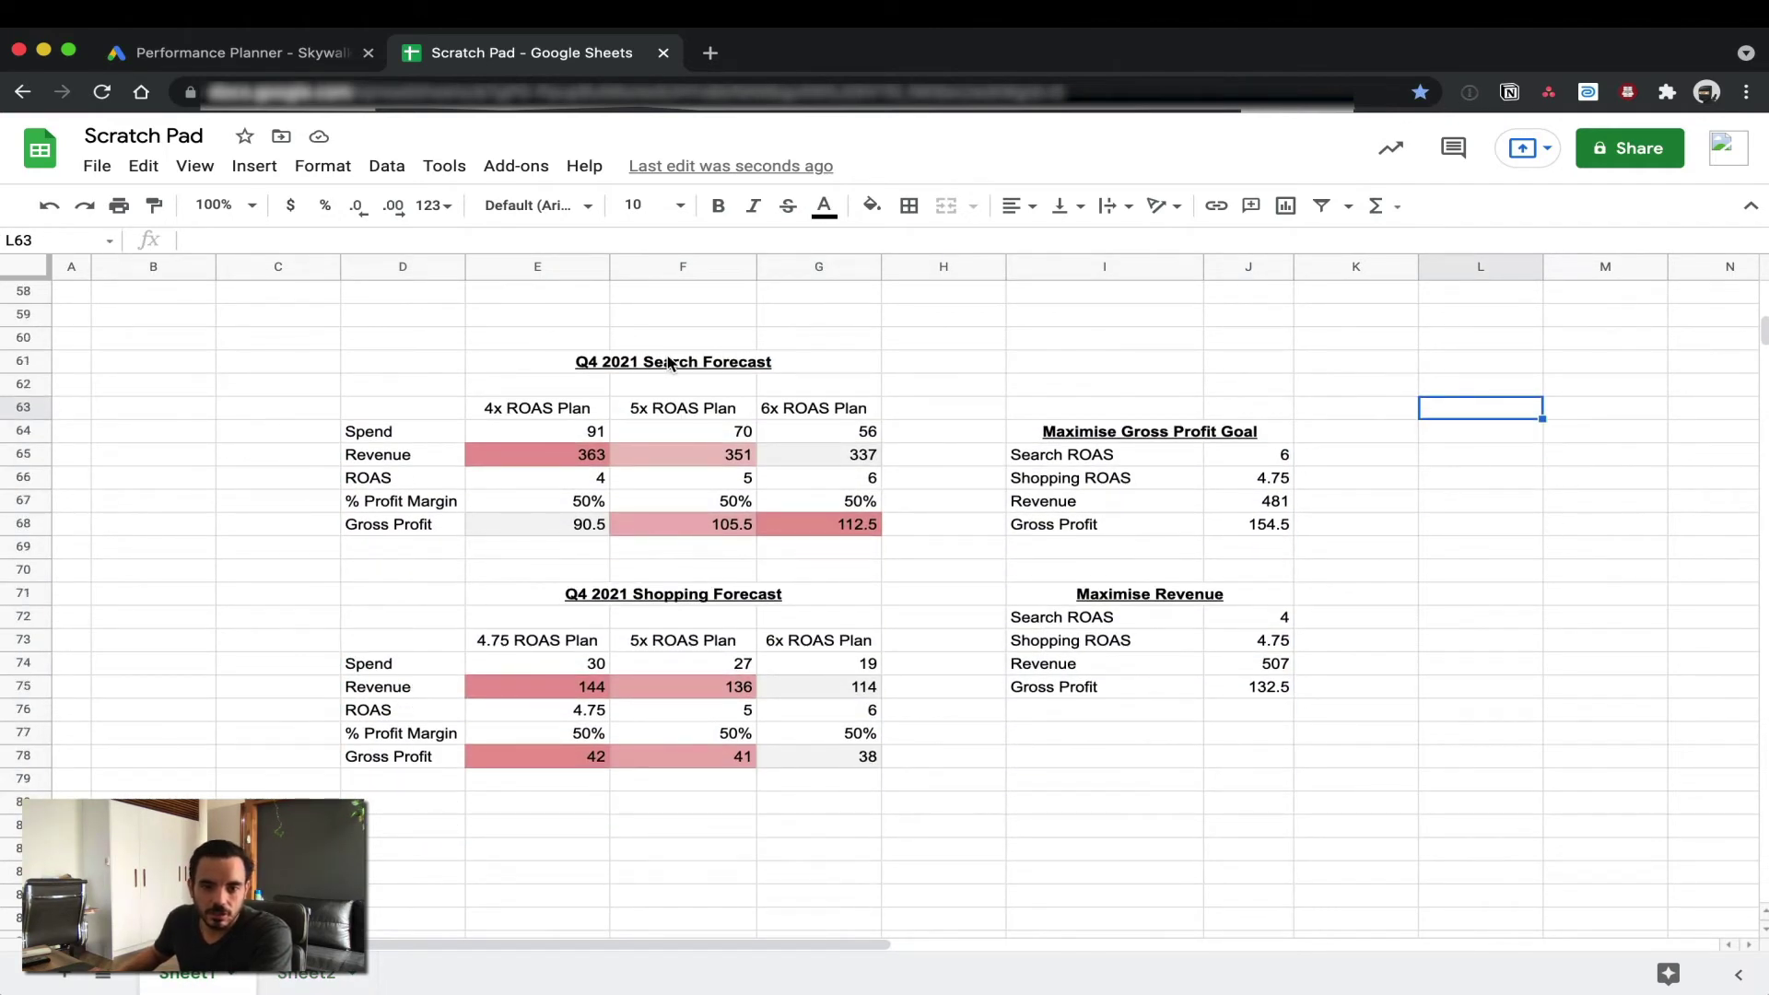
left_click_drag(659, 361, 698, 529)
left_click_drag(682, 606, 701, 764)
left_click(893, 827)
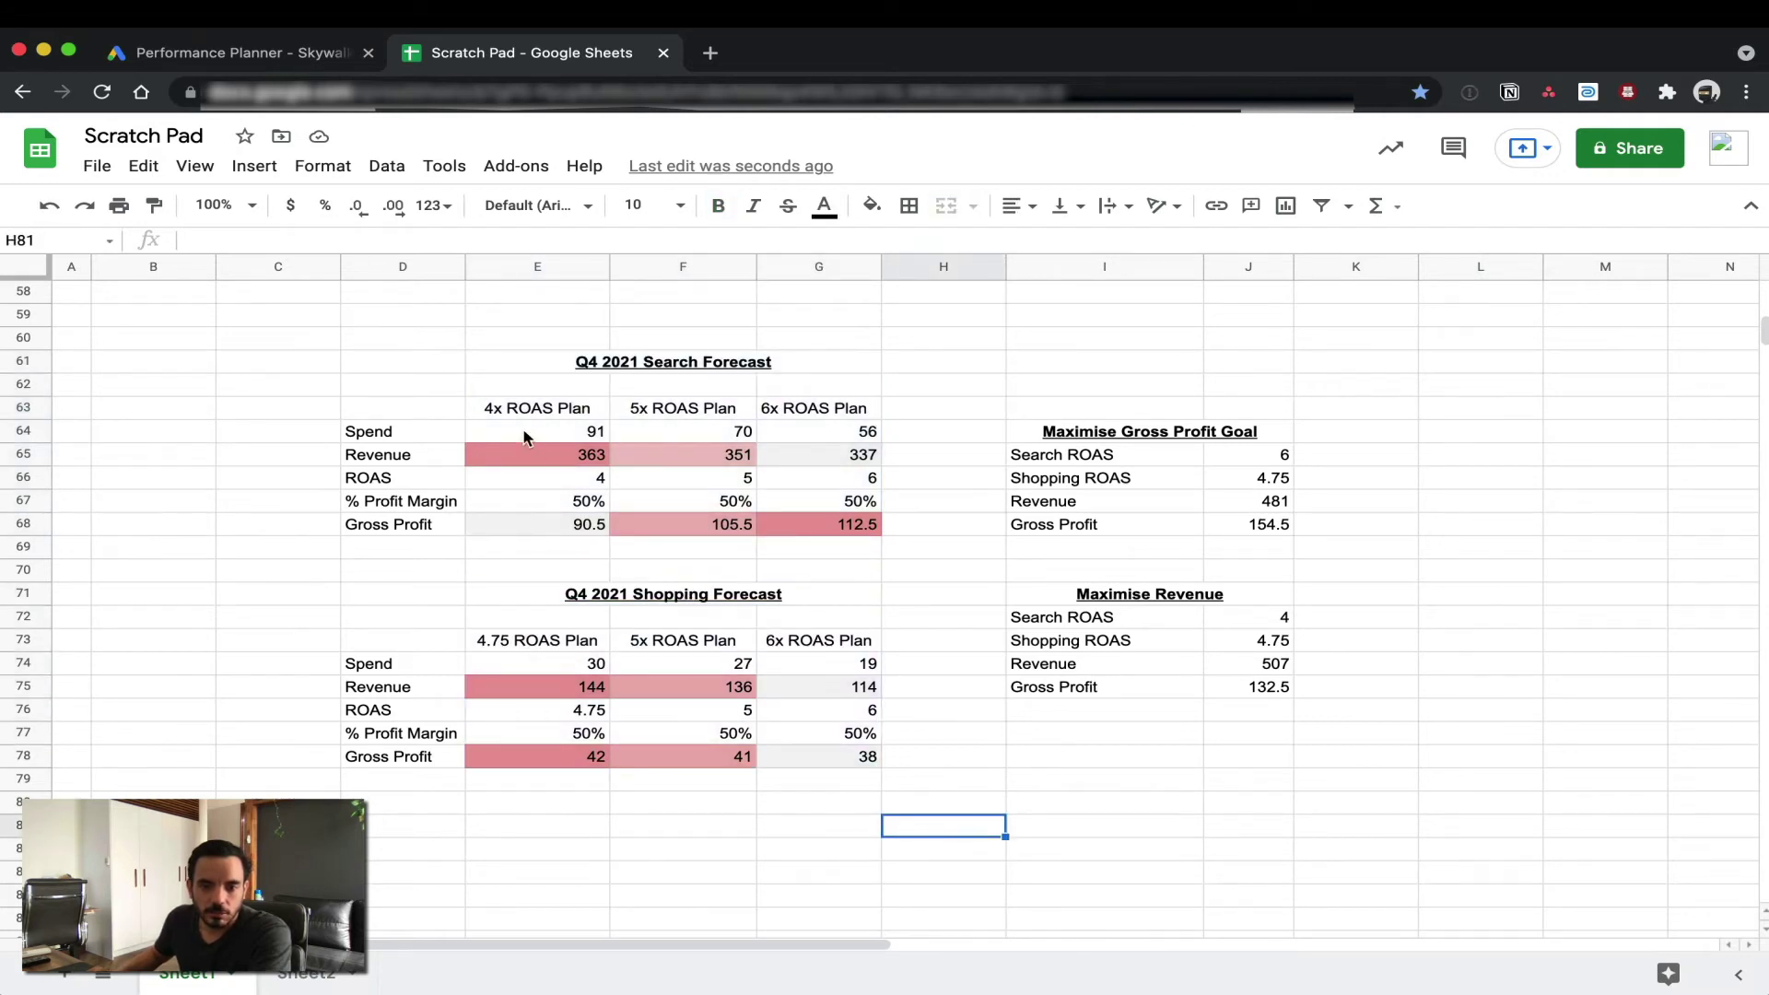
left_click(579, 458)
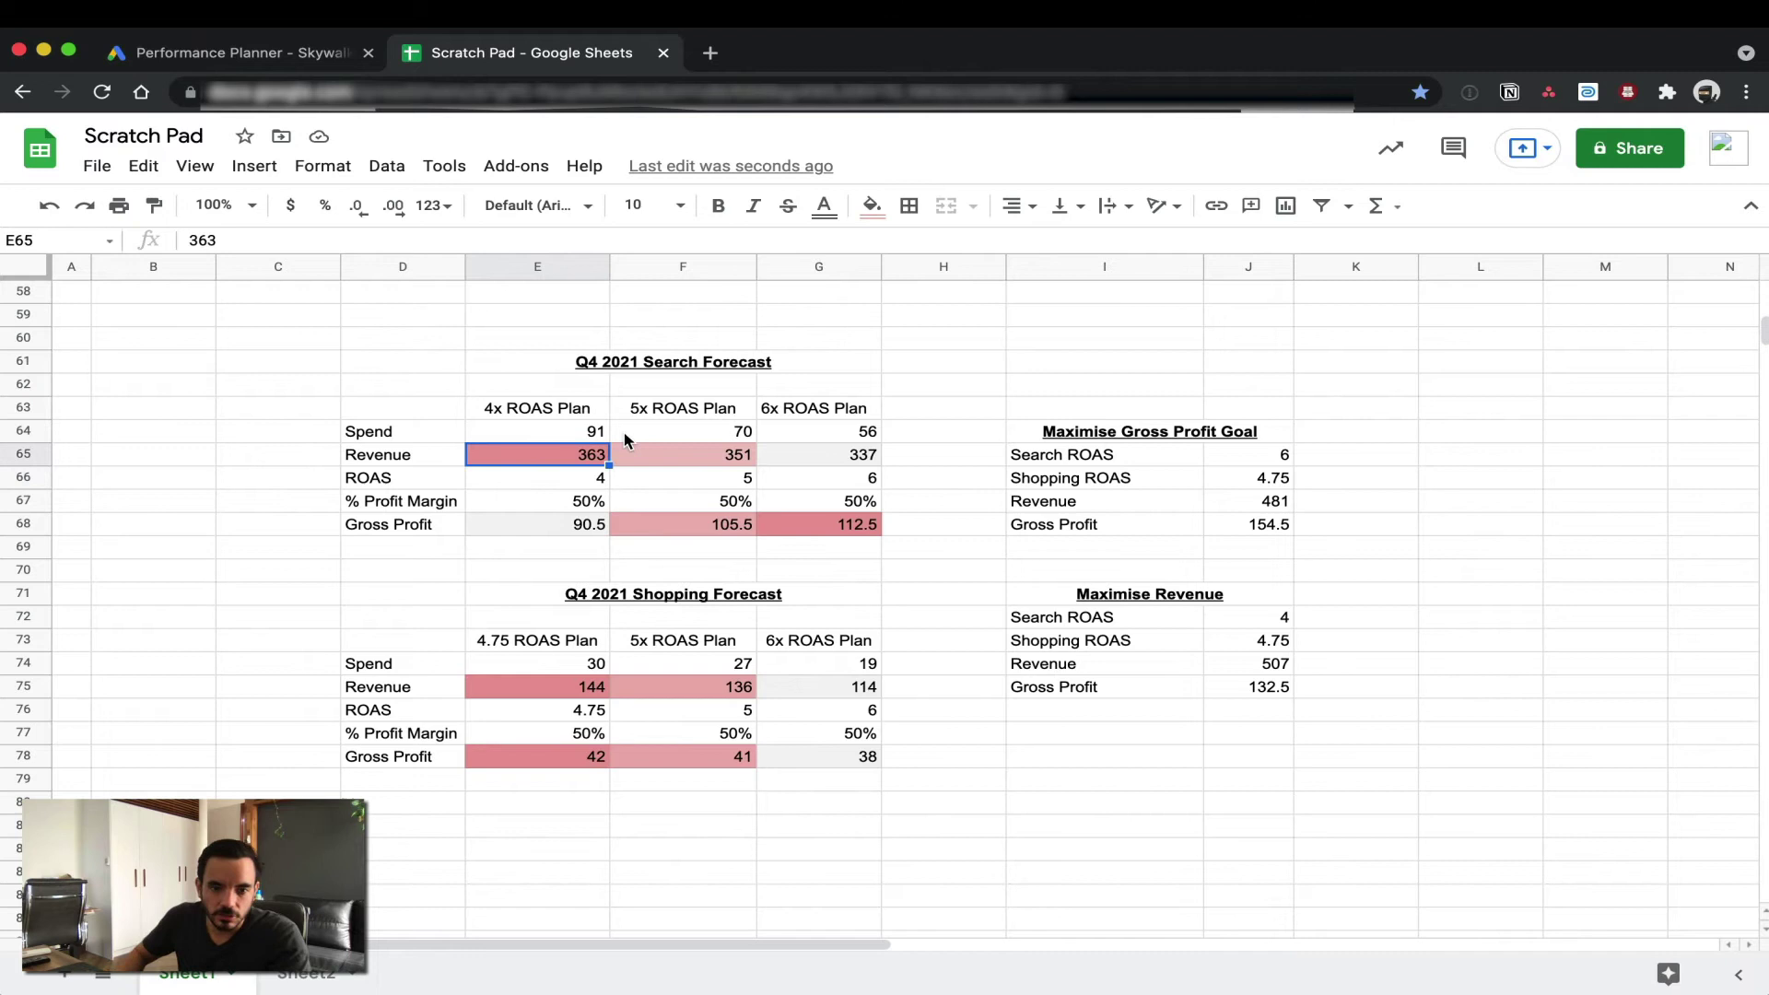
key("shift+Right")
key("shift+Right")
key("Left")
left_click(537, 454)
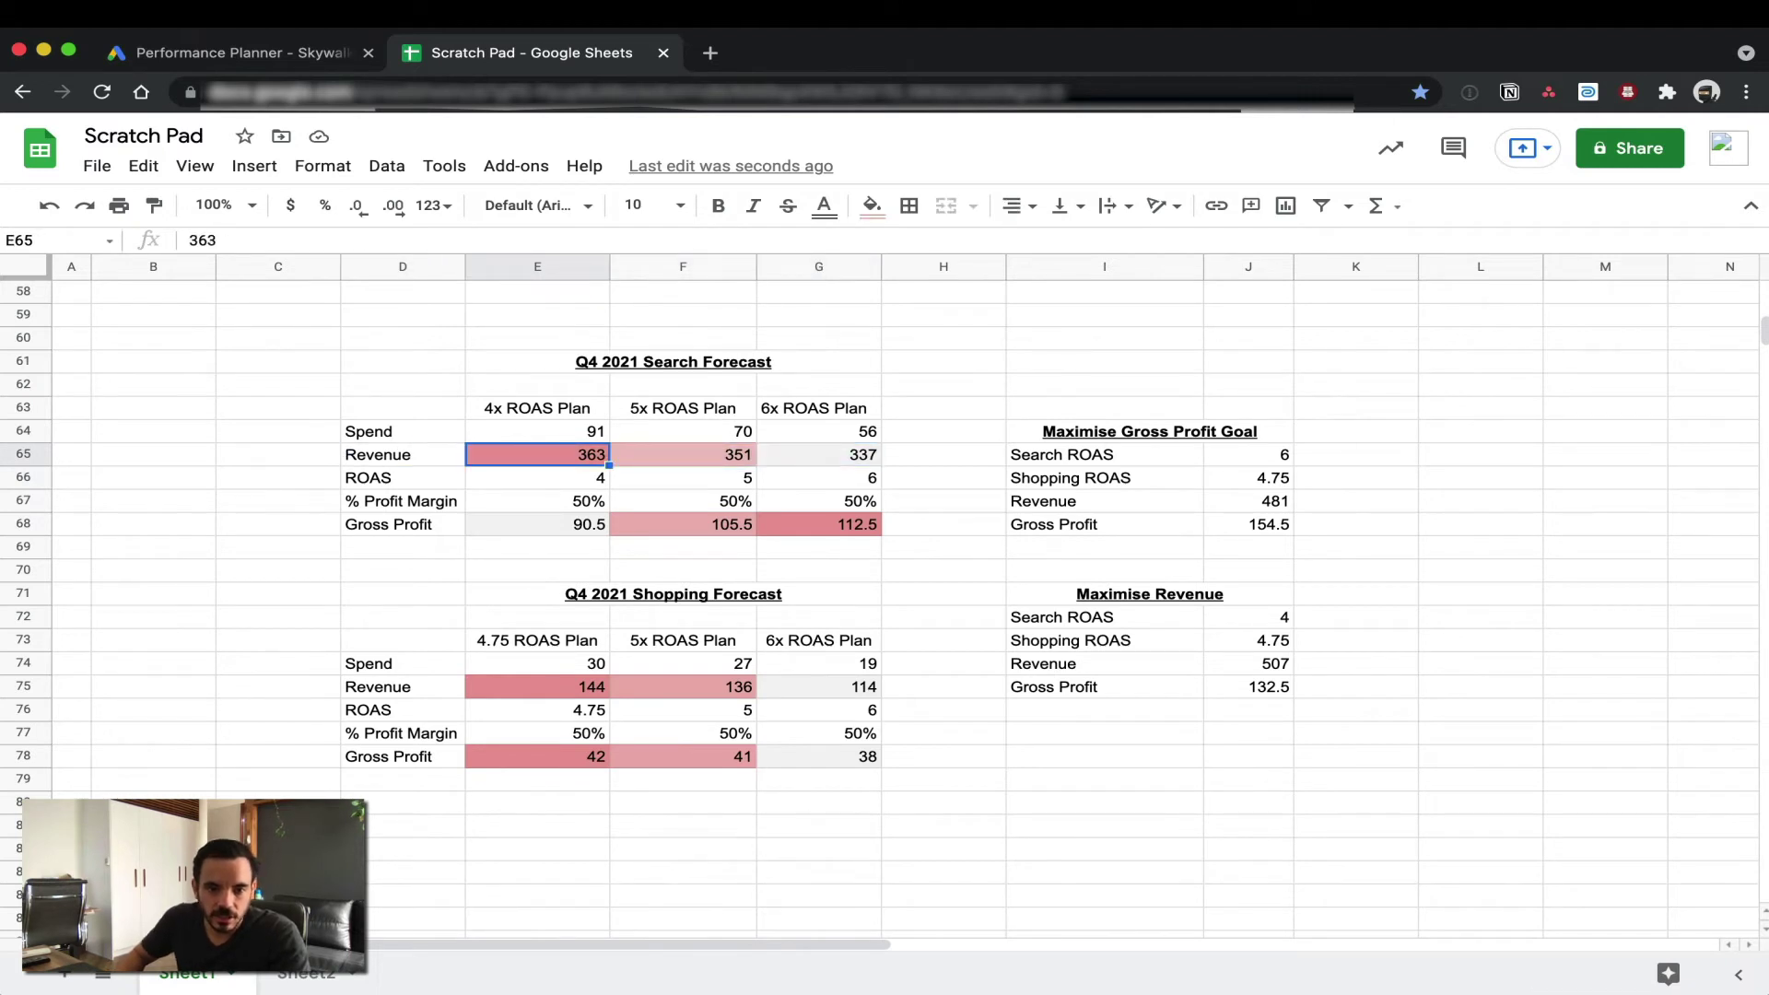
key("Right")
key("Right")
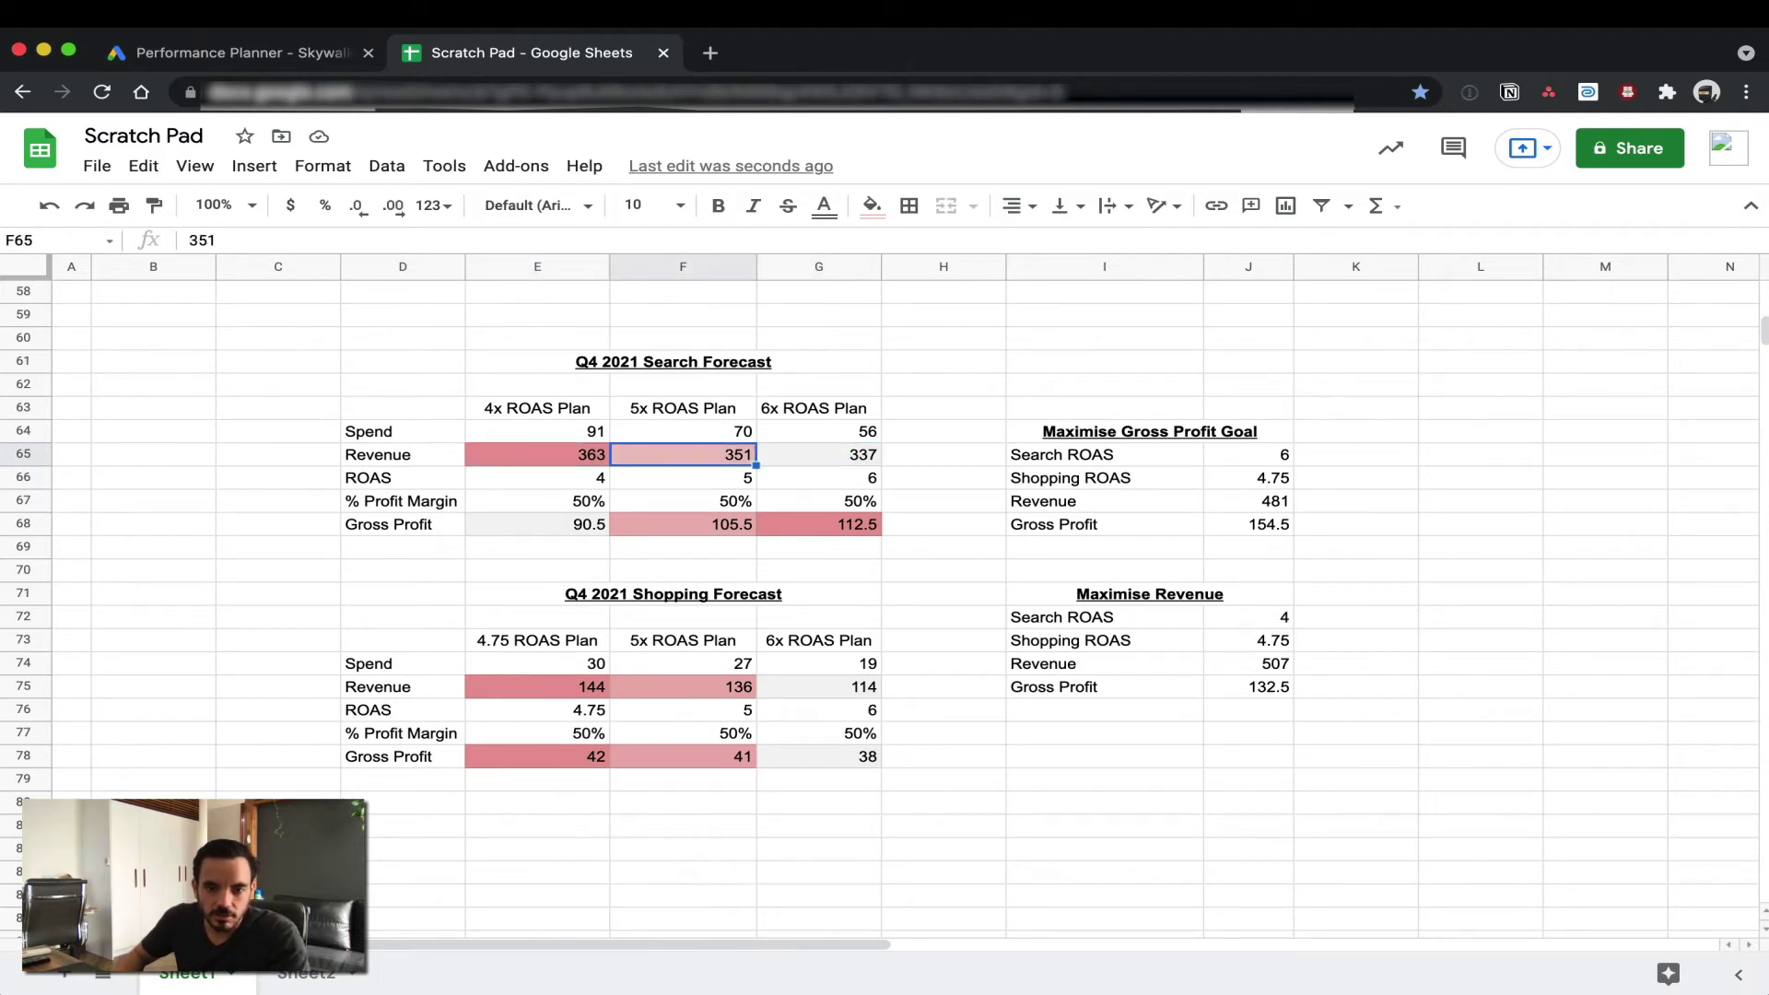
key("Down")
key("Down")
key("Down")
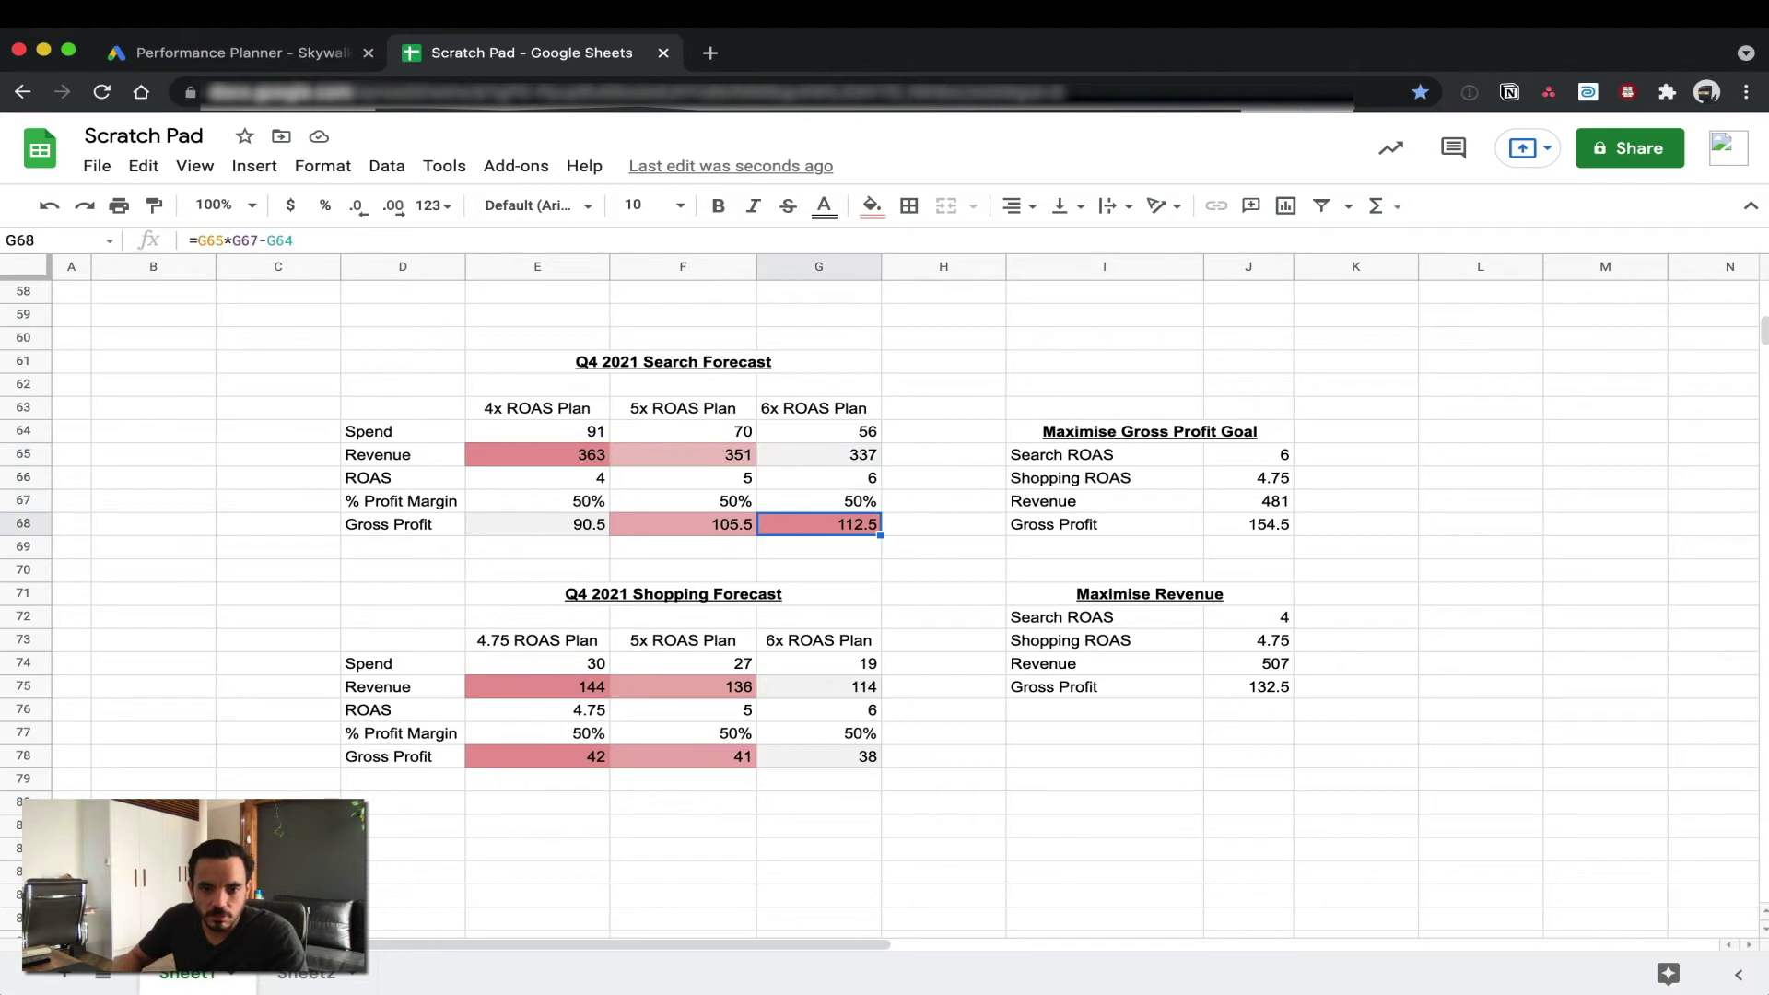
key("Left")
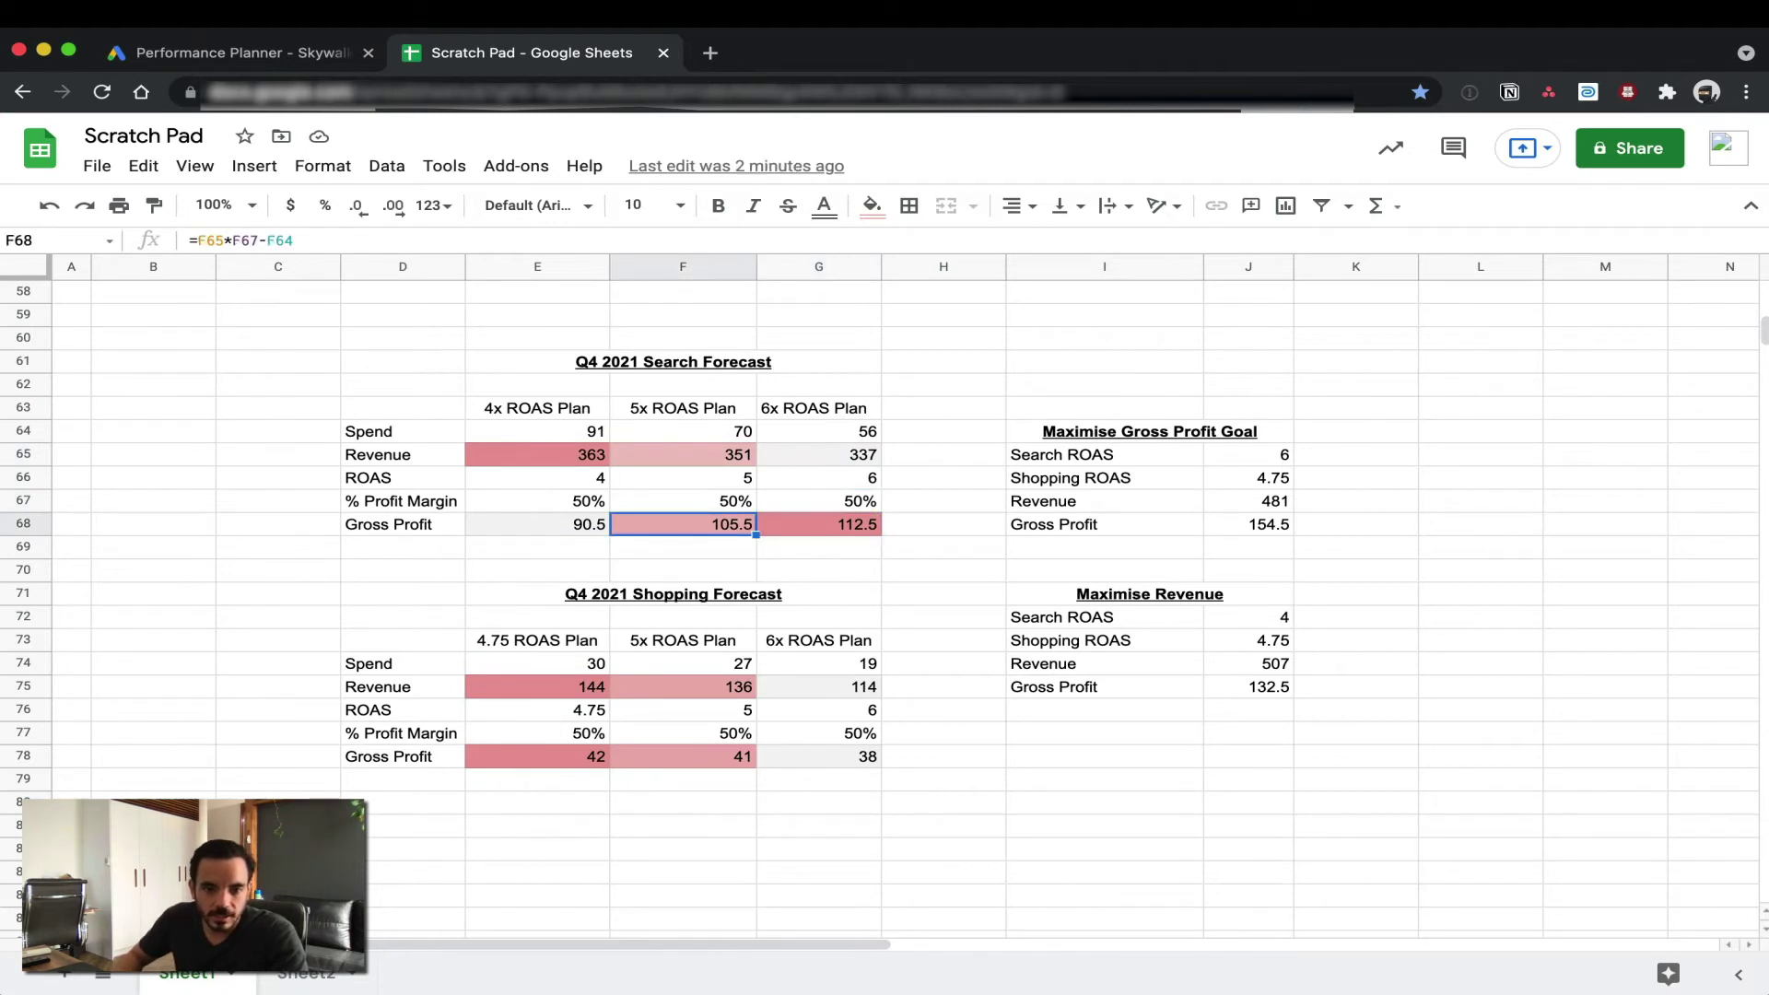
key("Left")
key("Down")
key("Down")
key("Down")
key("Down")
key("Down")
key("Down")
key("Down")
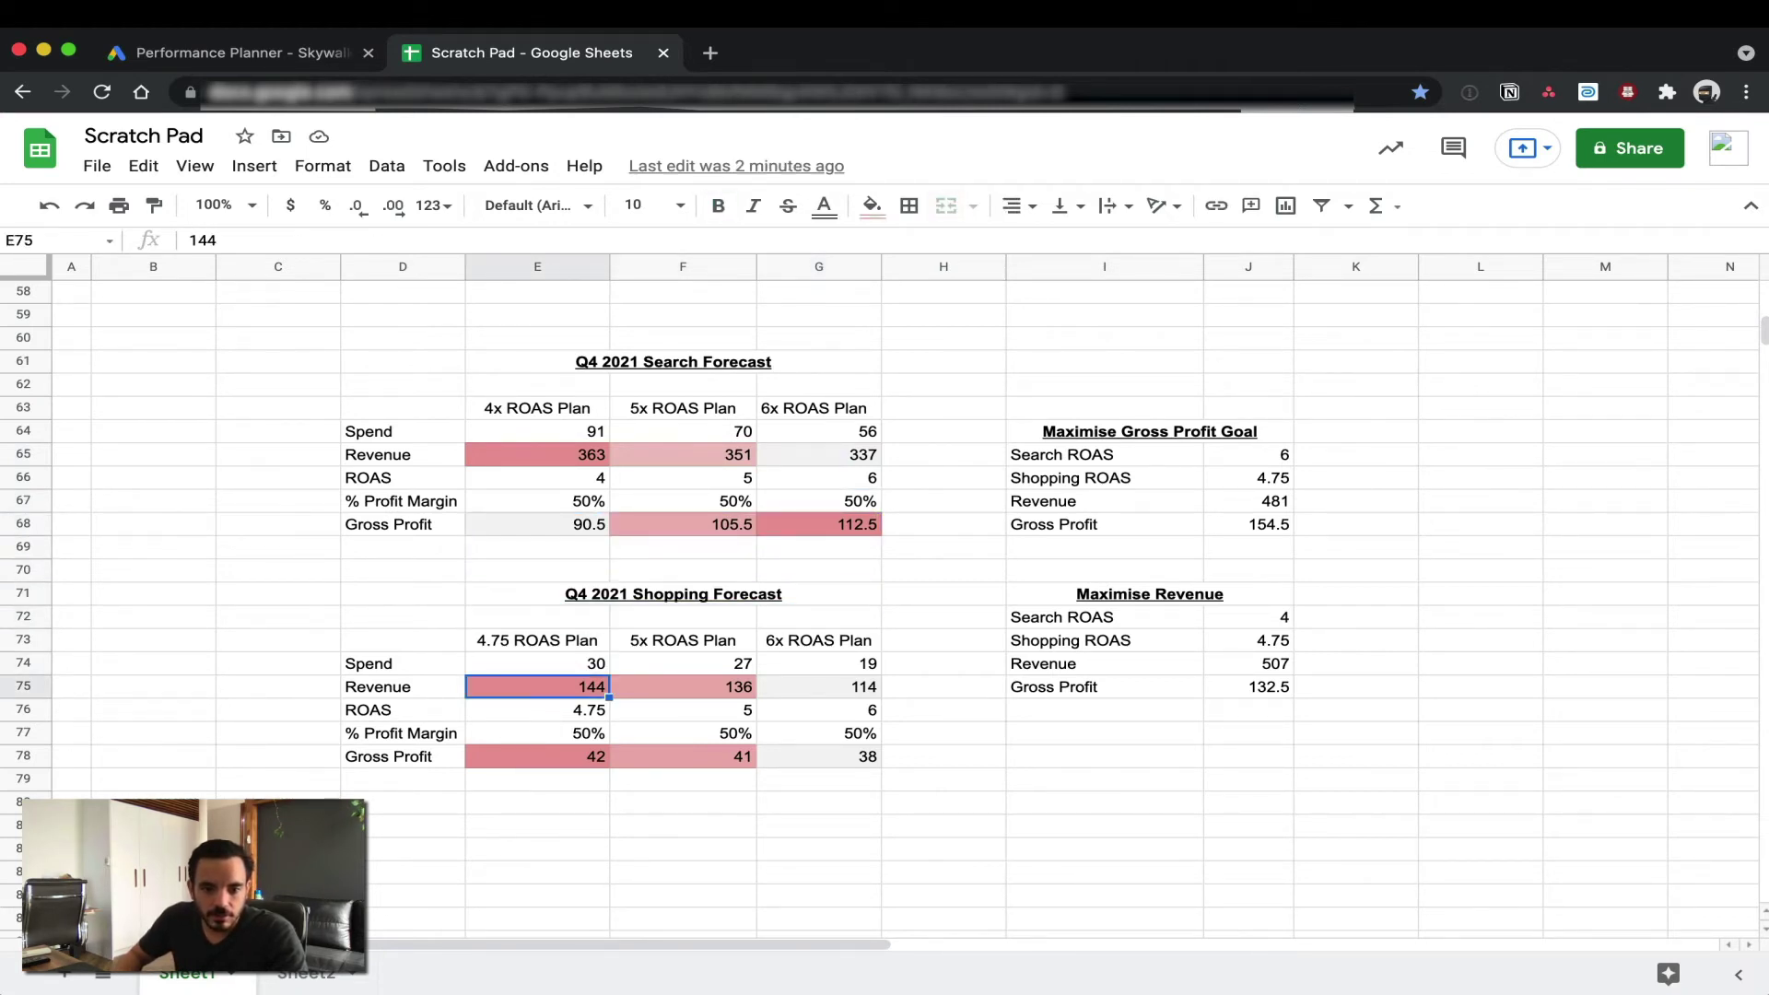
key("Down")
key("Down")
key("Down")
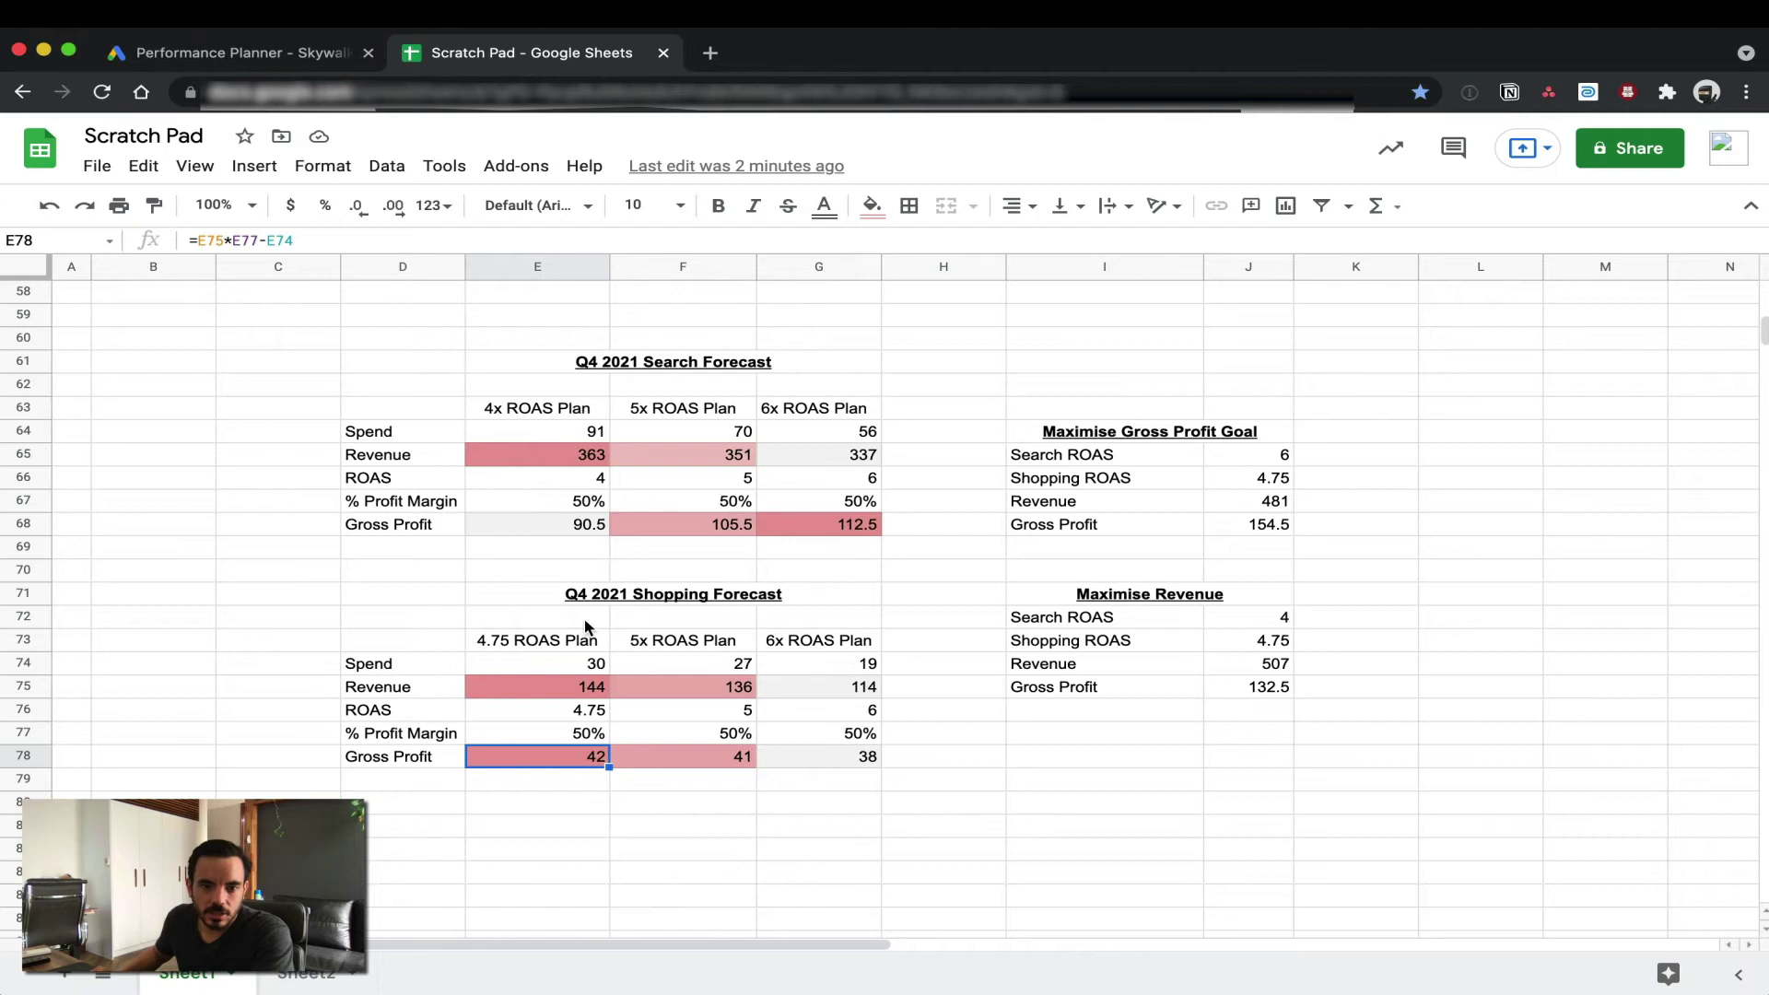
left_click(623, 370)
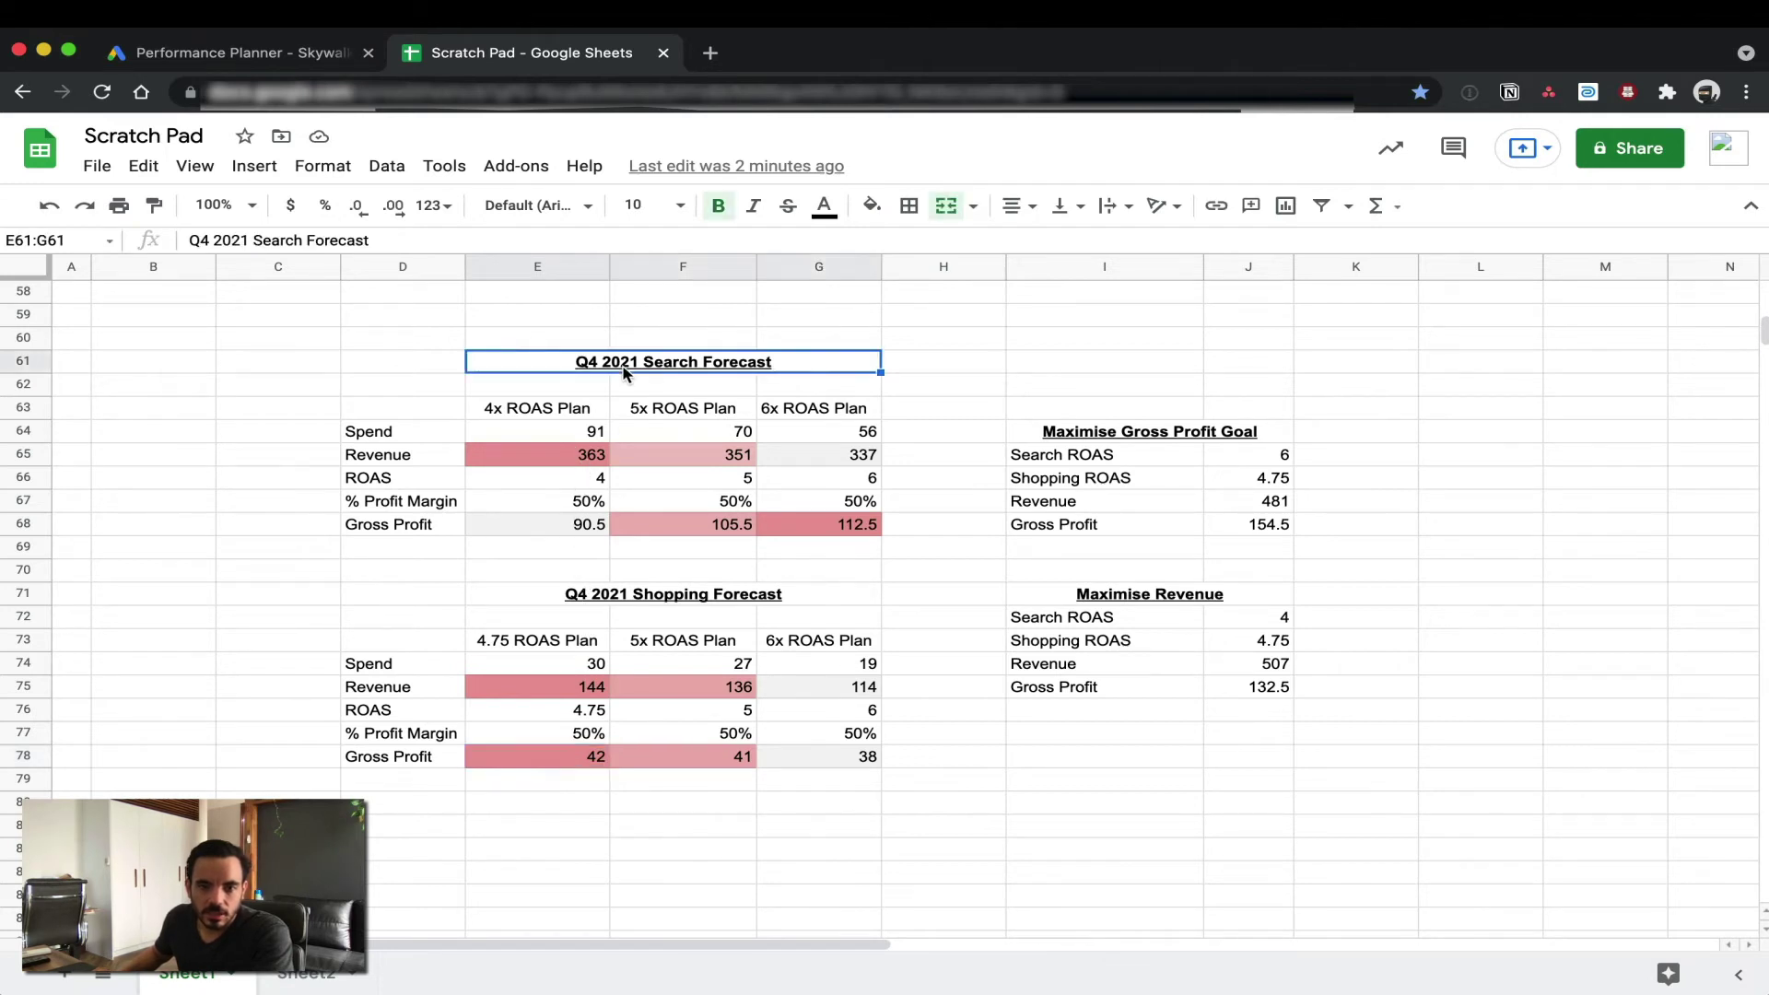
left_click(581, 453)
left_click(583, 481)
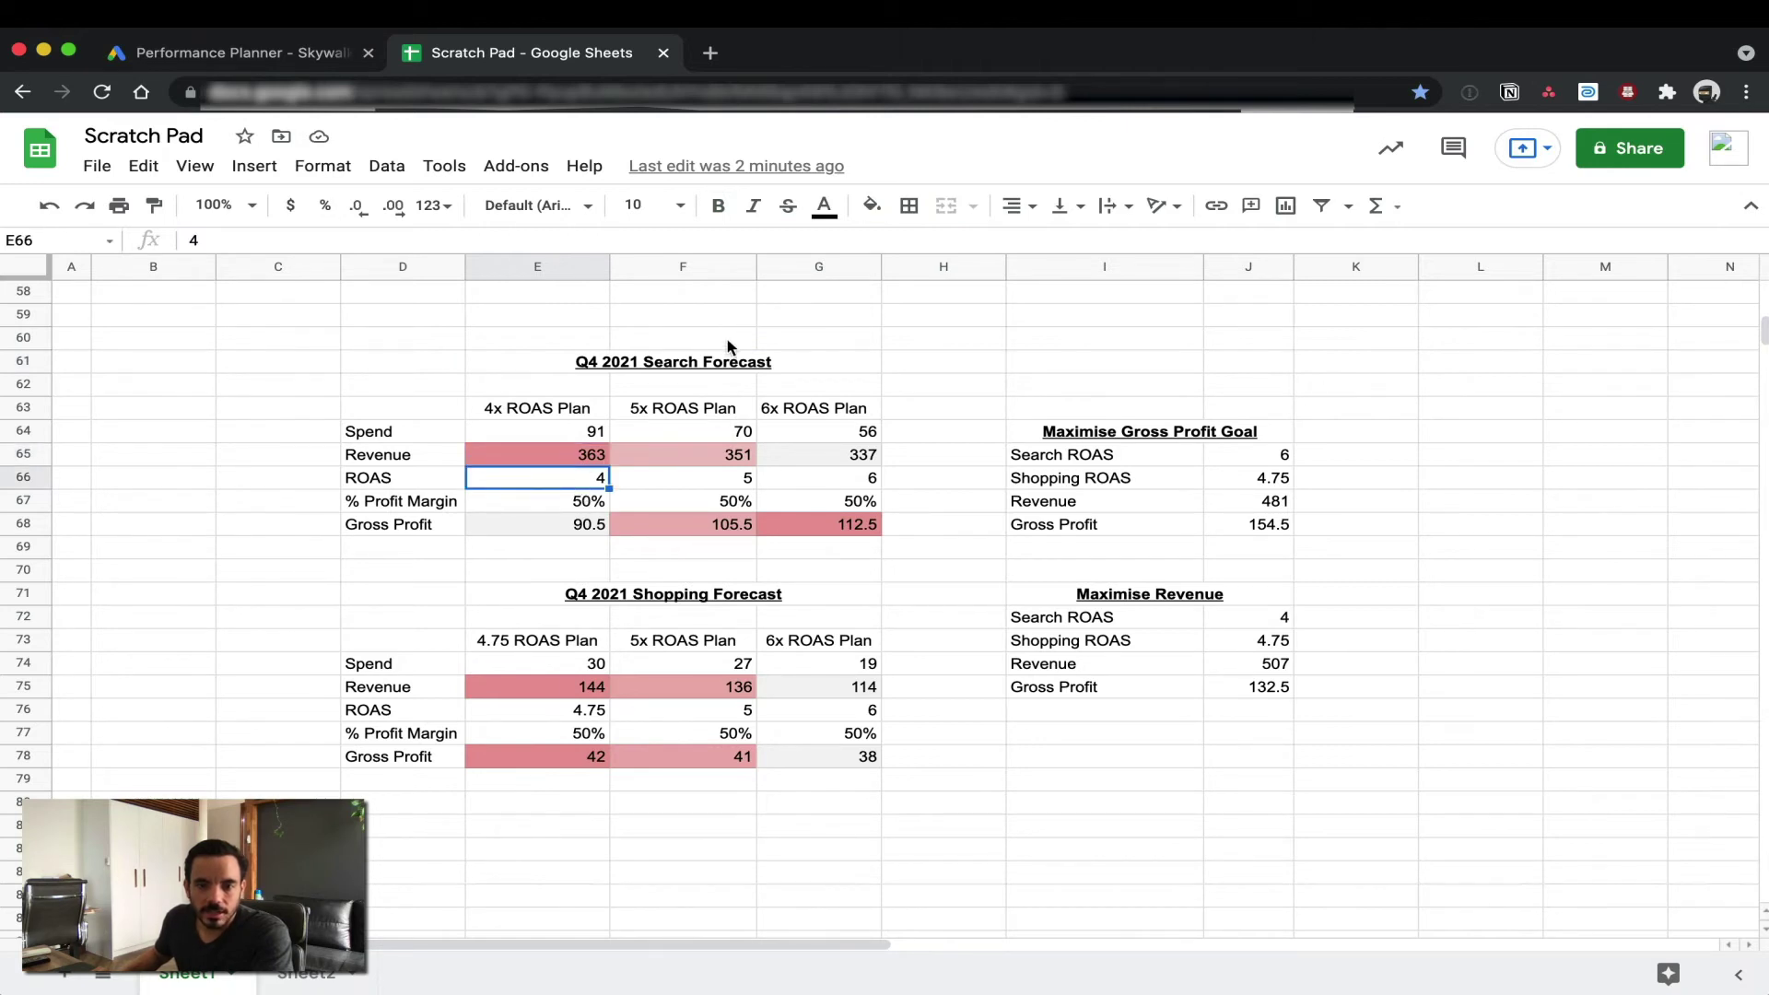
left_click(851, 481)
left_click(710, 481)
left_click(575, 481)
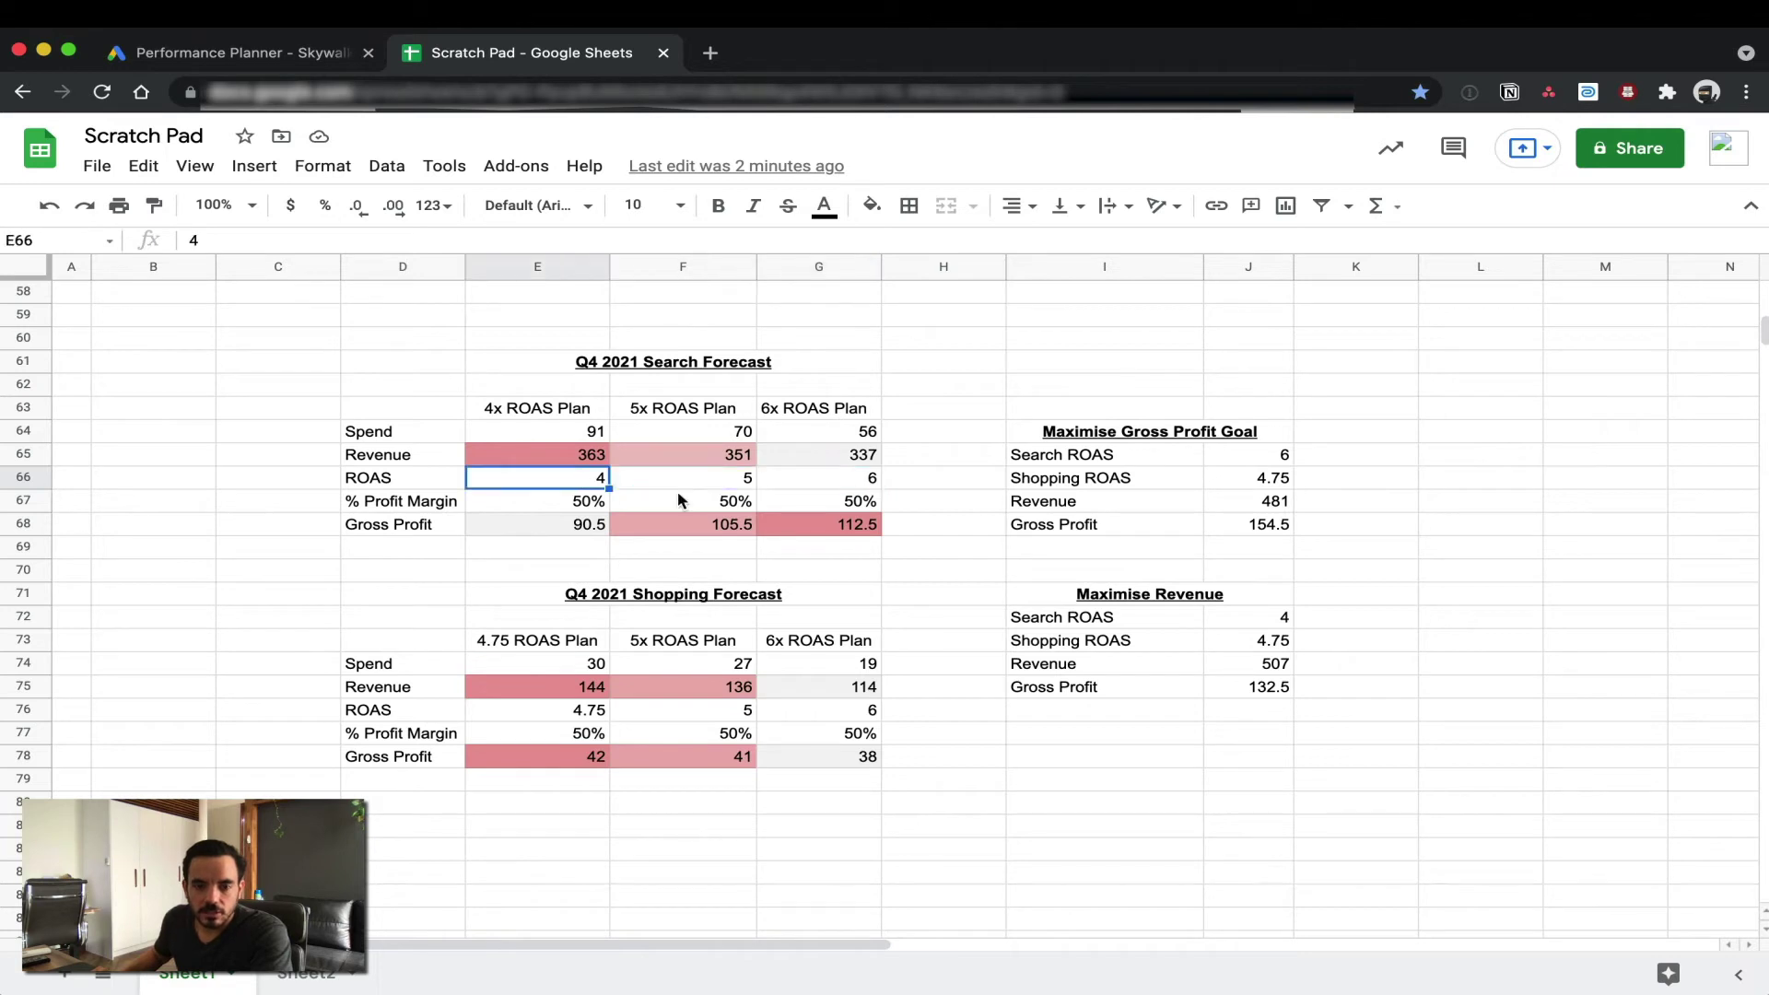
left_click(834, 475)
left_click(578, 483)
left_click(843, 491)
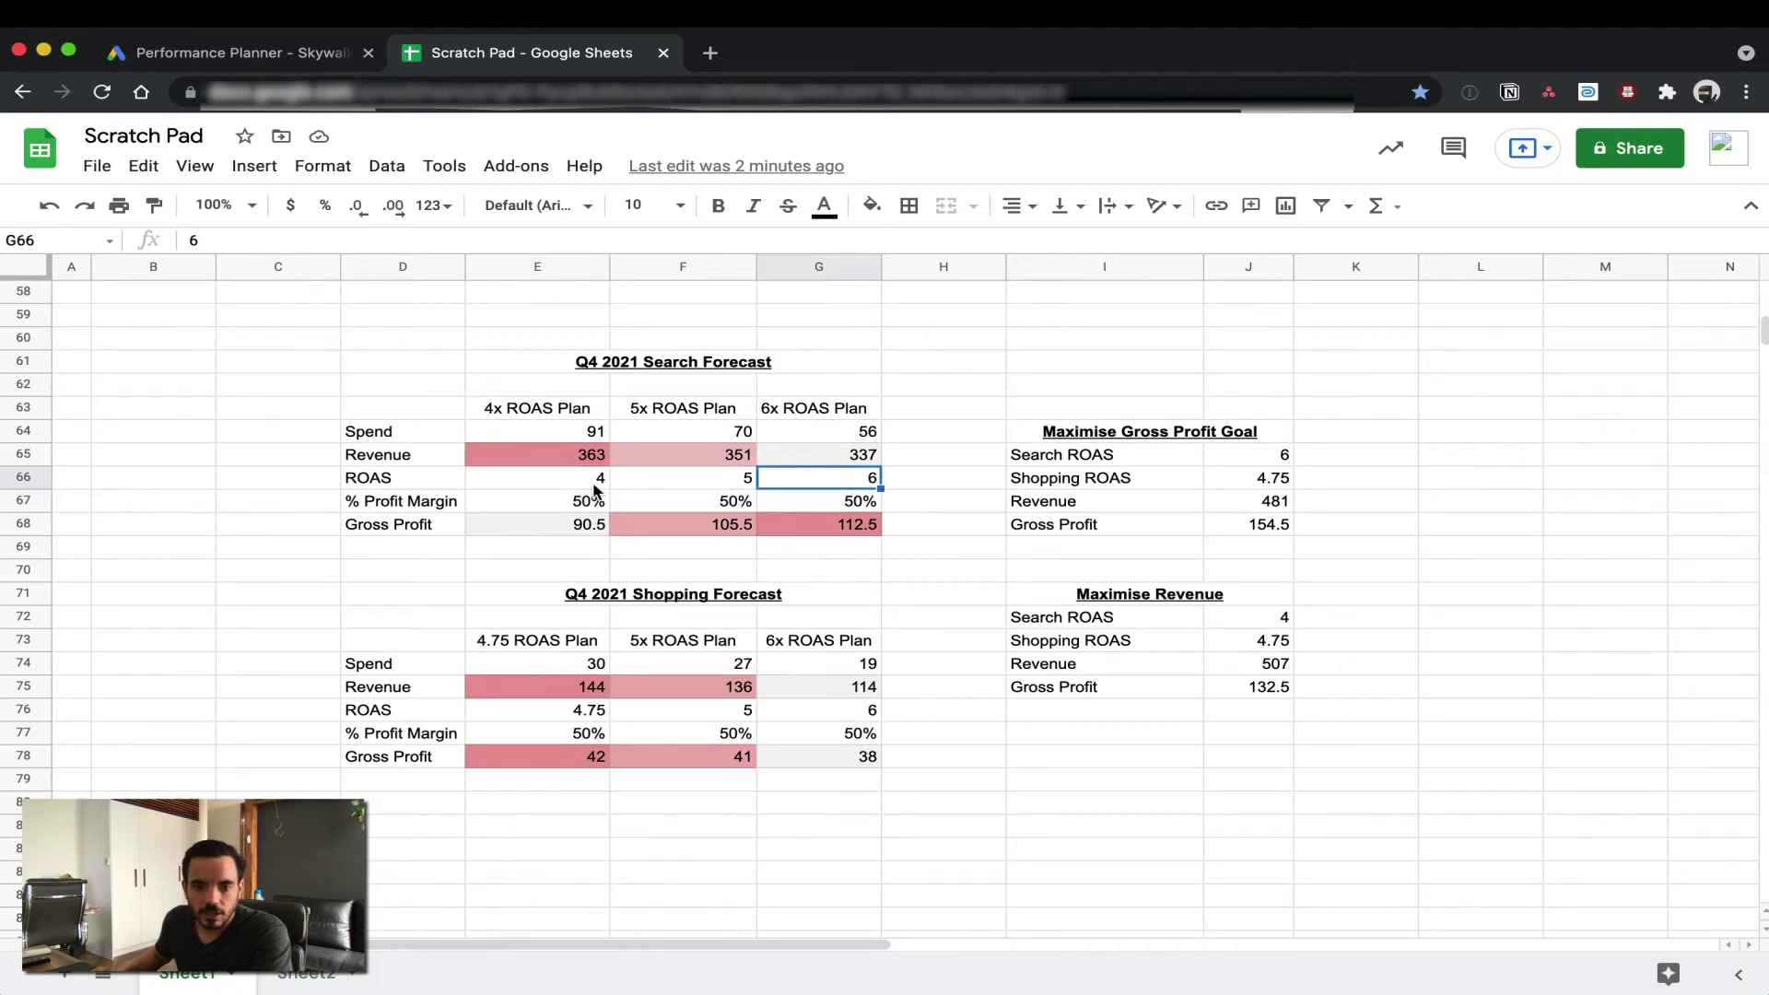
left_click(597, 490)
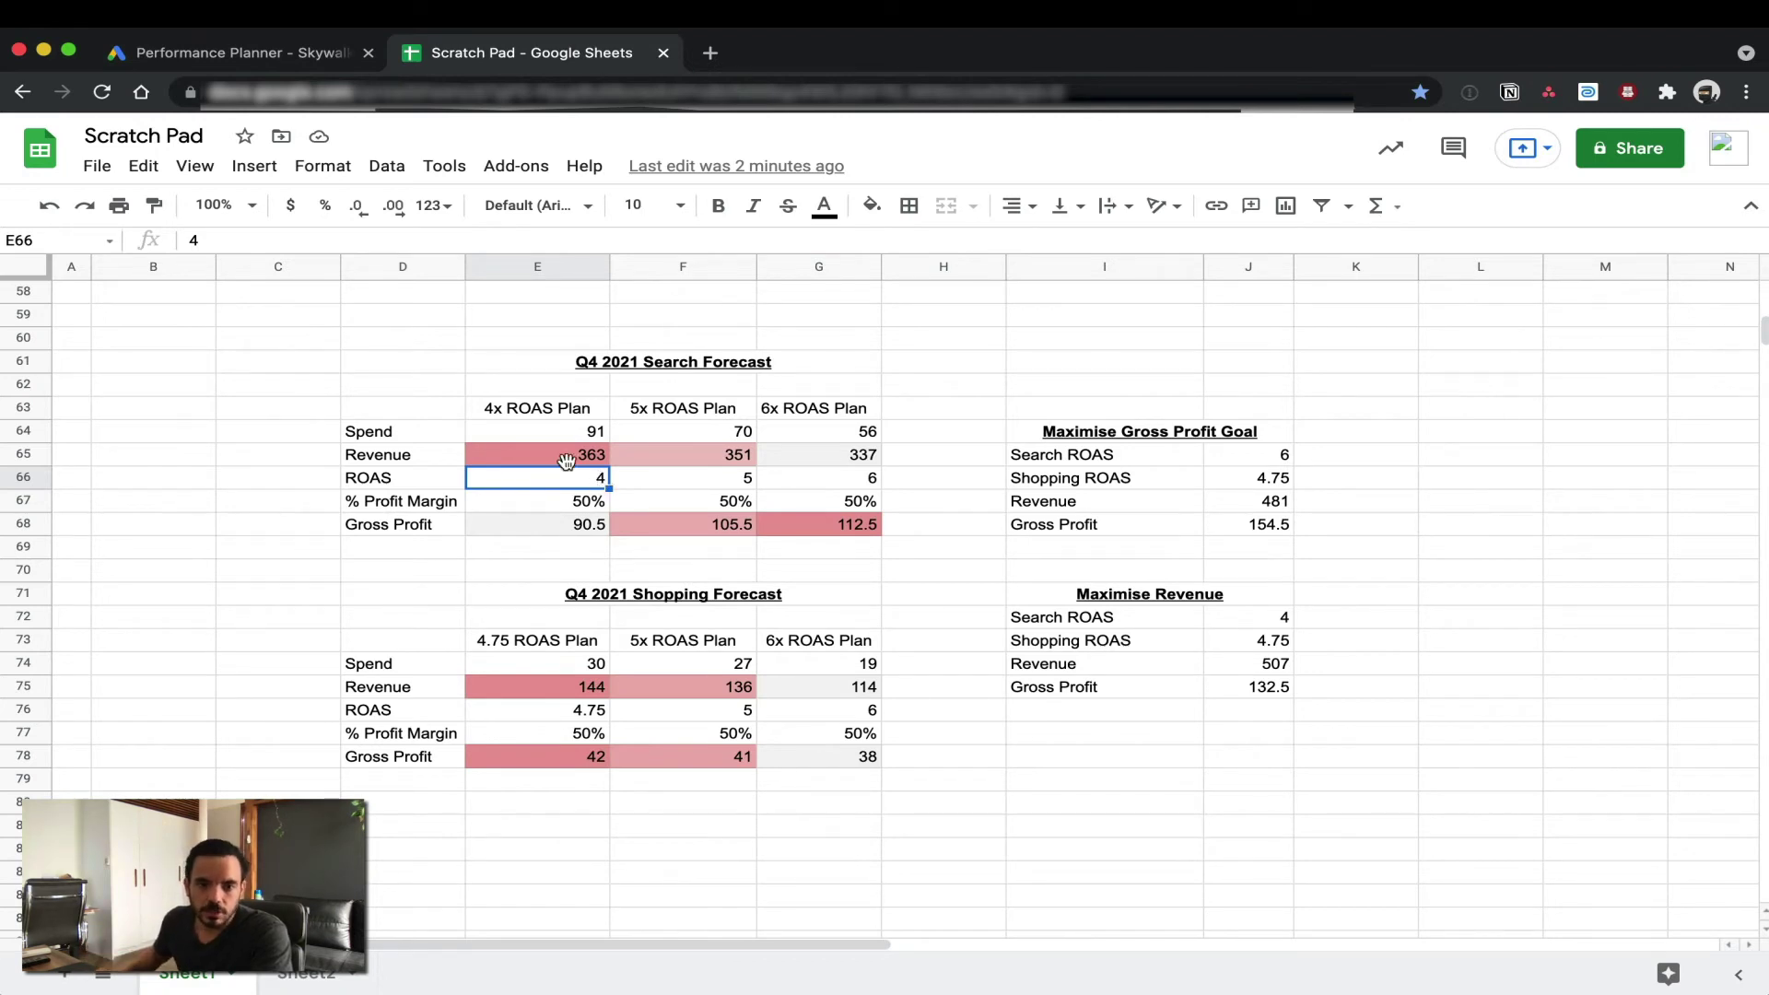
left_click(584, 455)
left_click(852, 456)
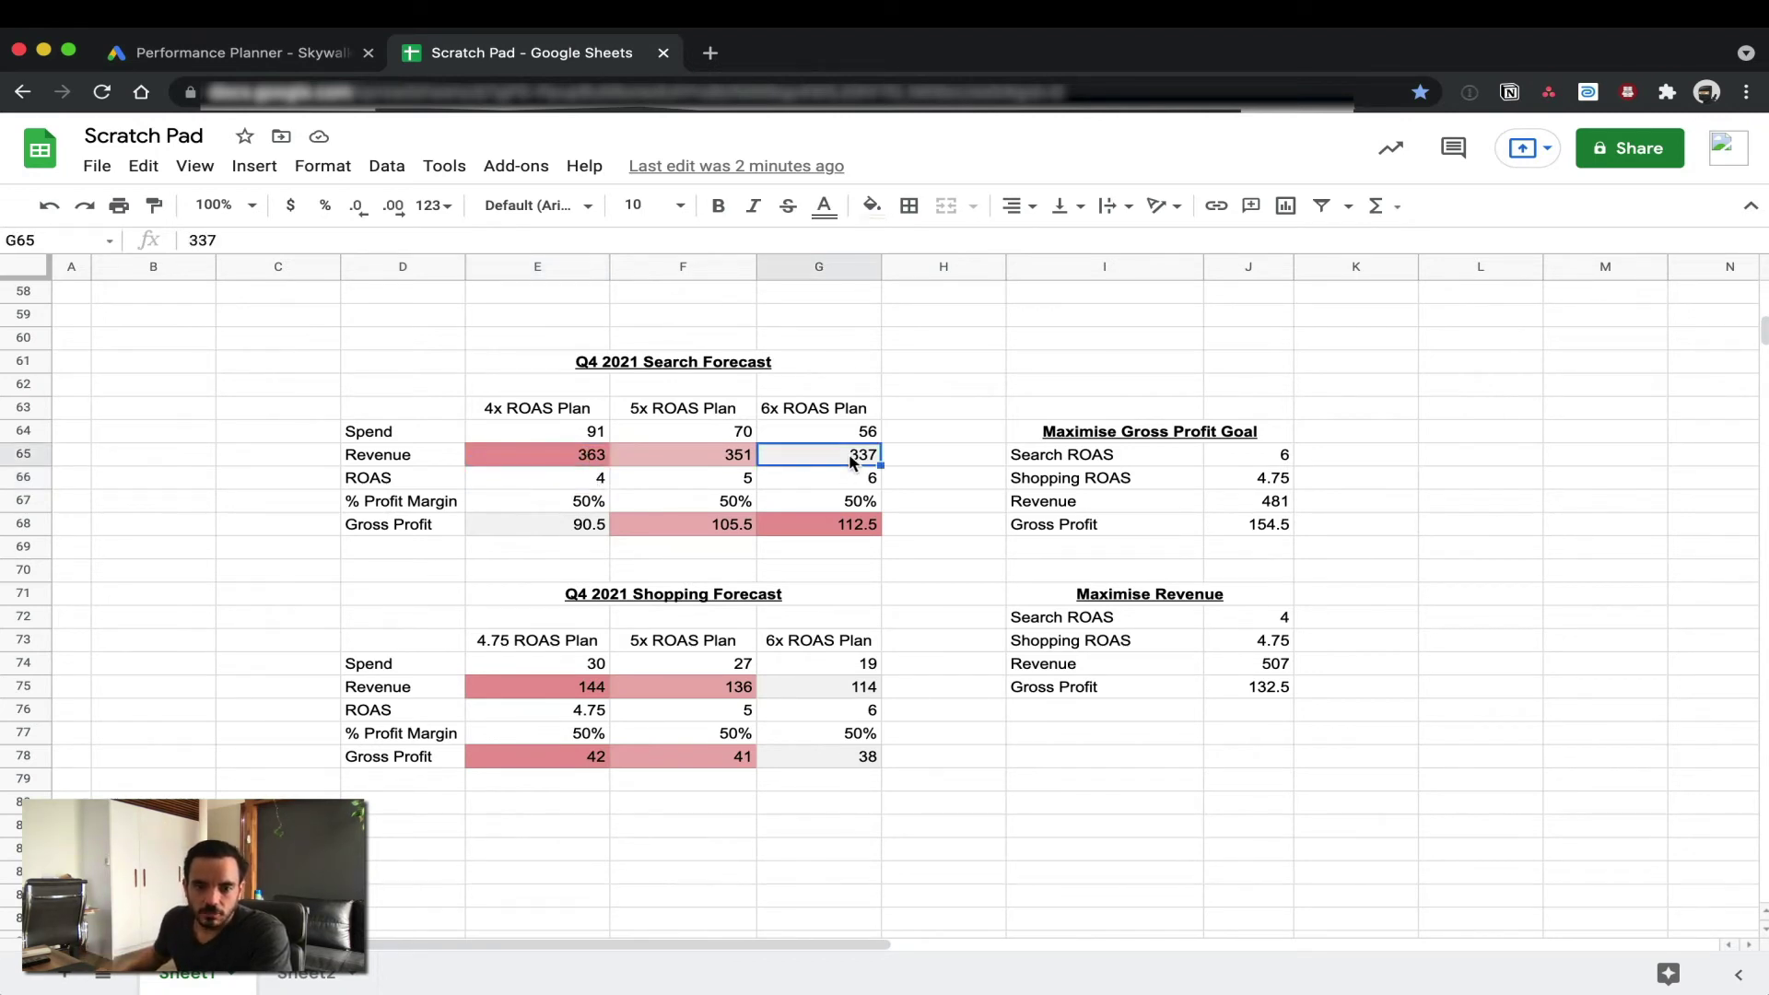
left_click(582, 456)
left_click(843, 456)
left_click(586, 456)
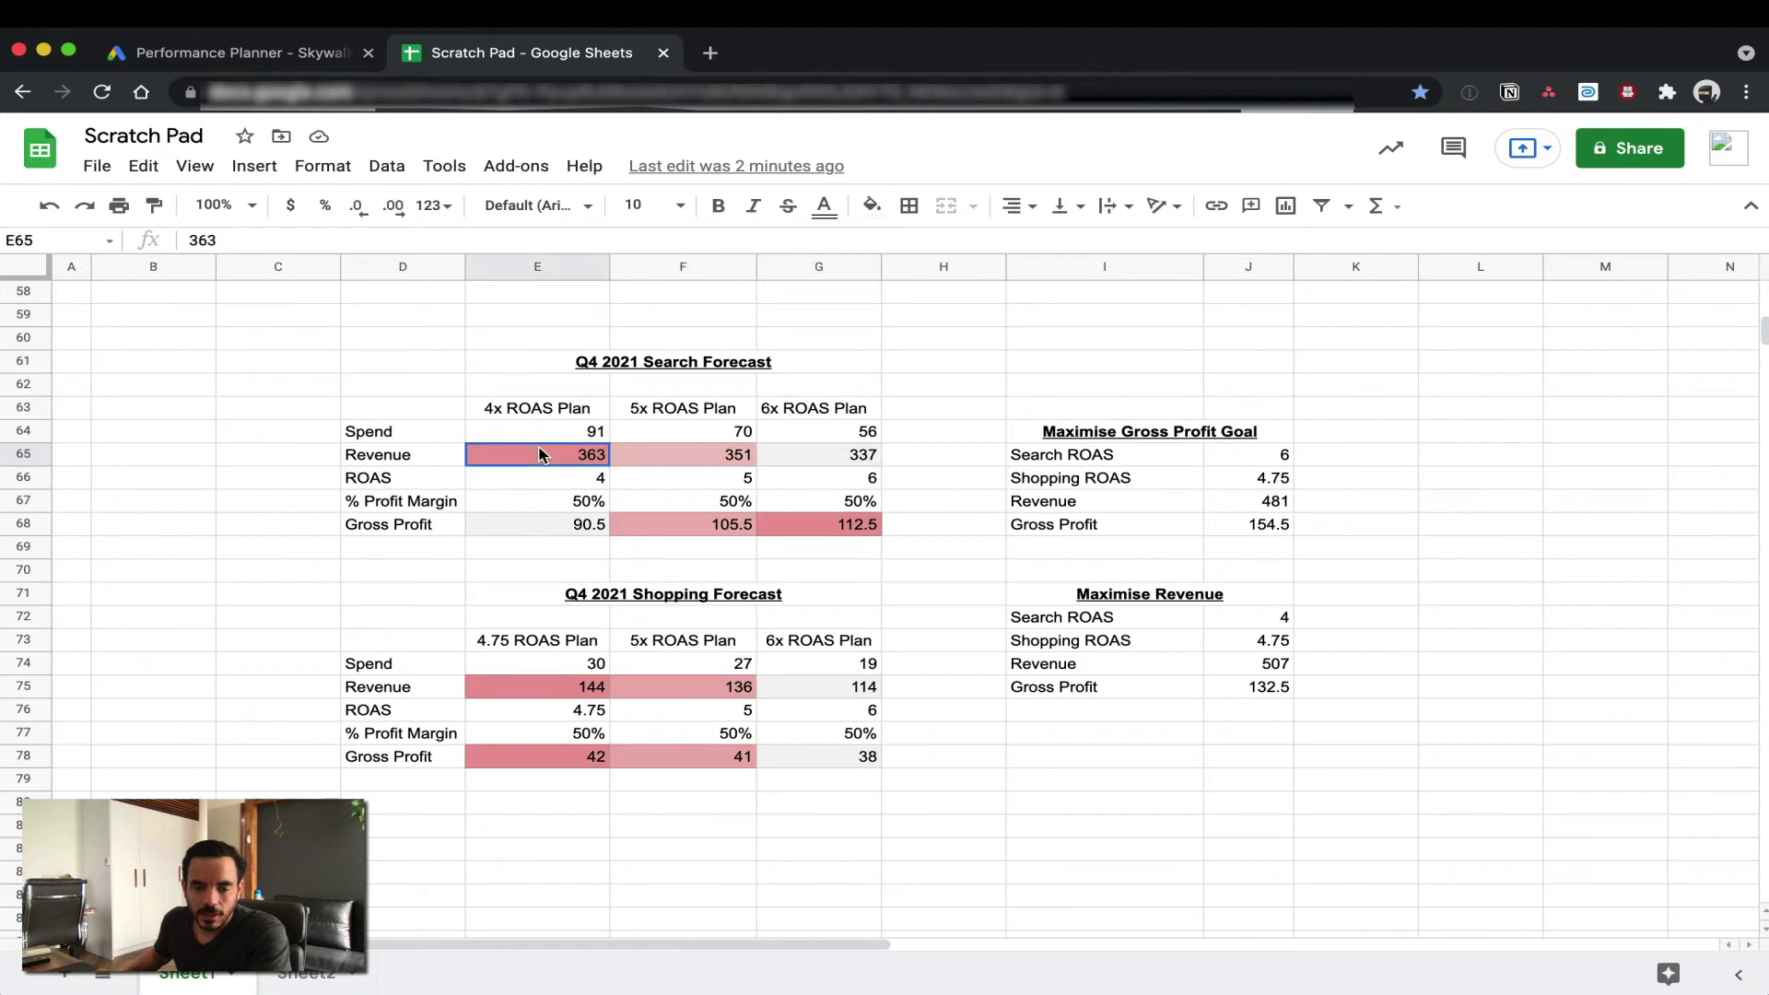
left_click(843, 458)
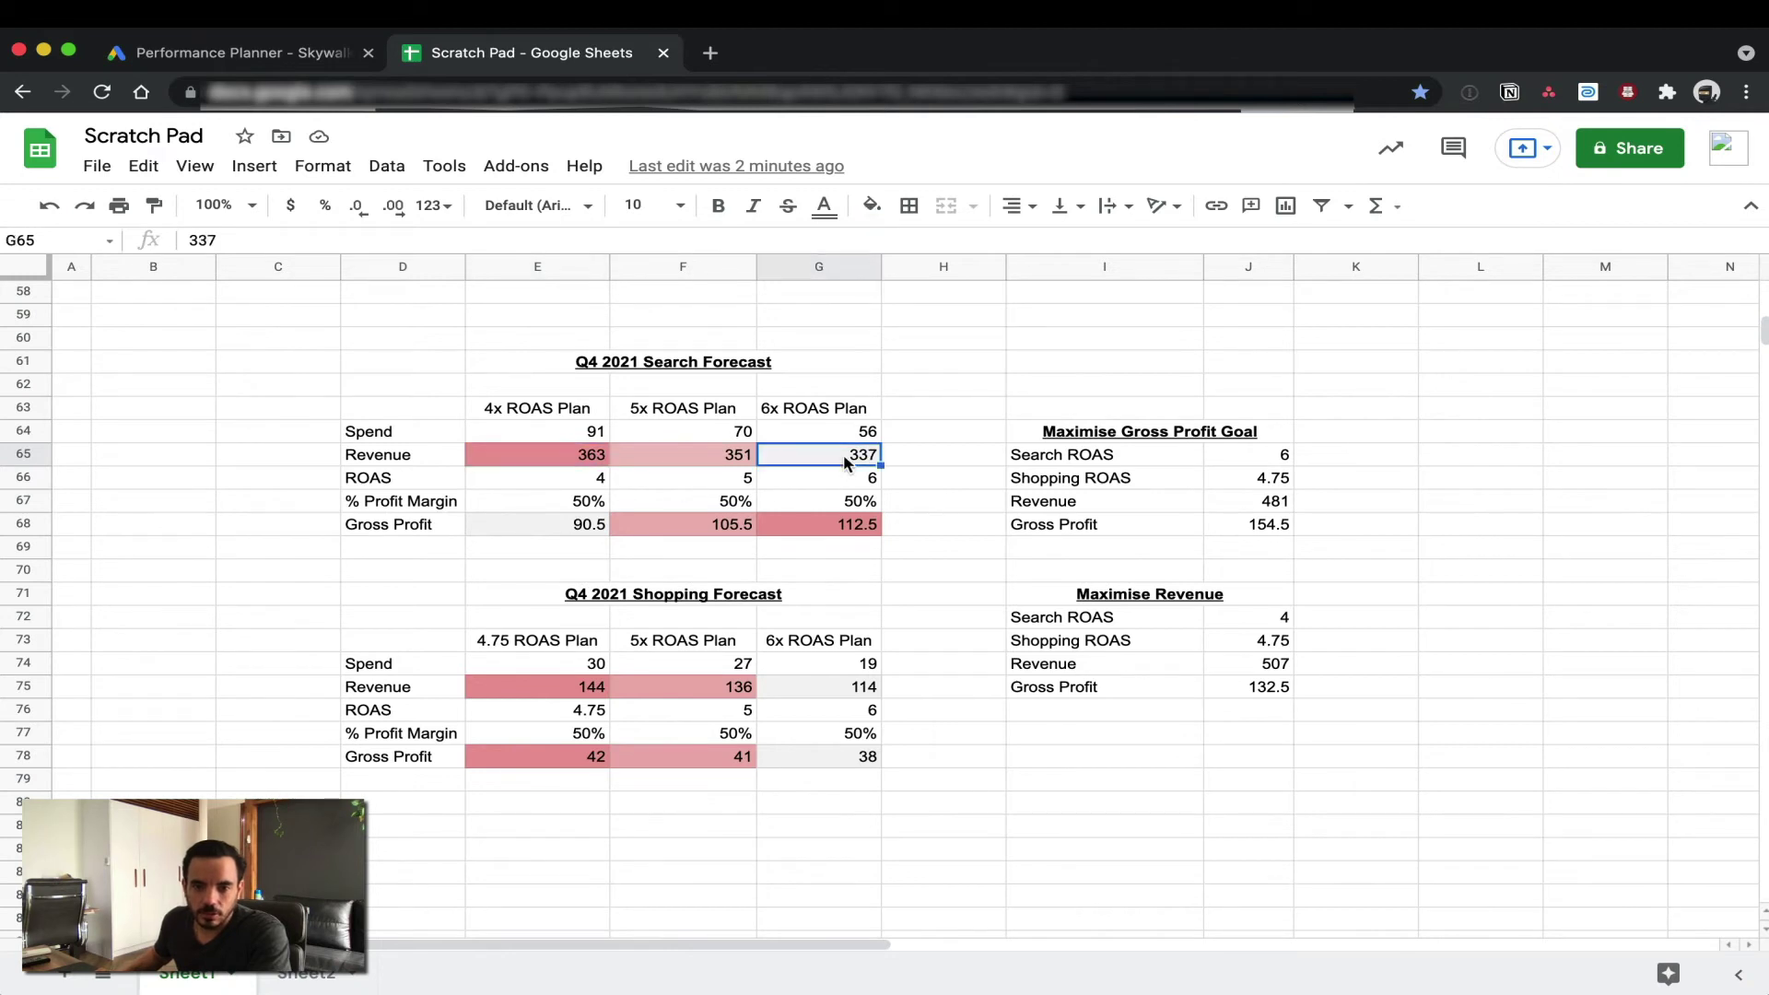
left_click(877, 529)
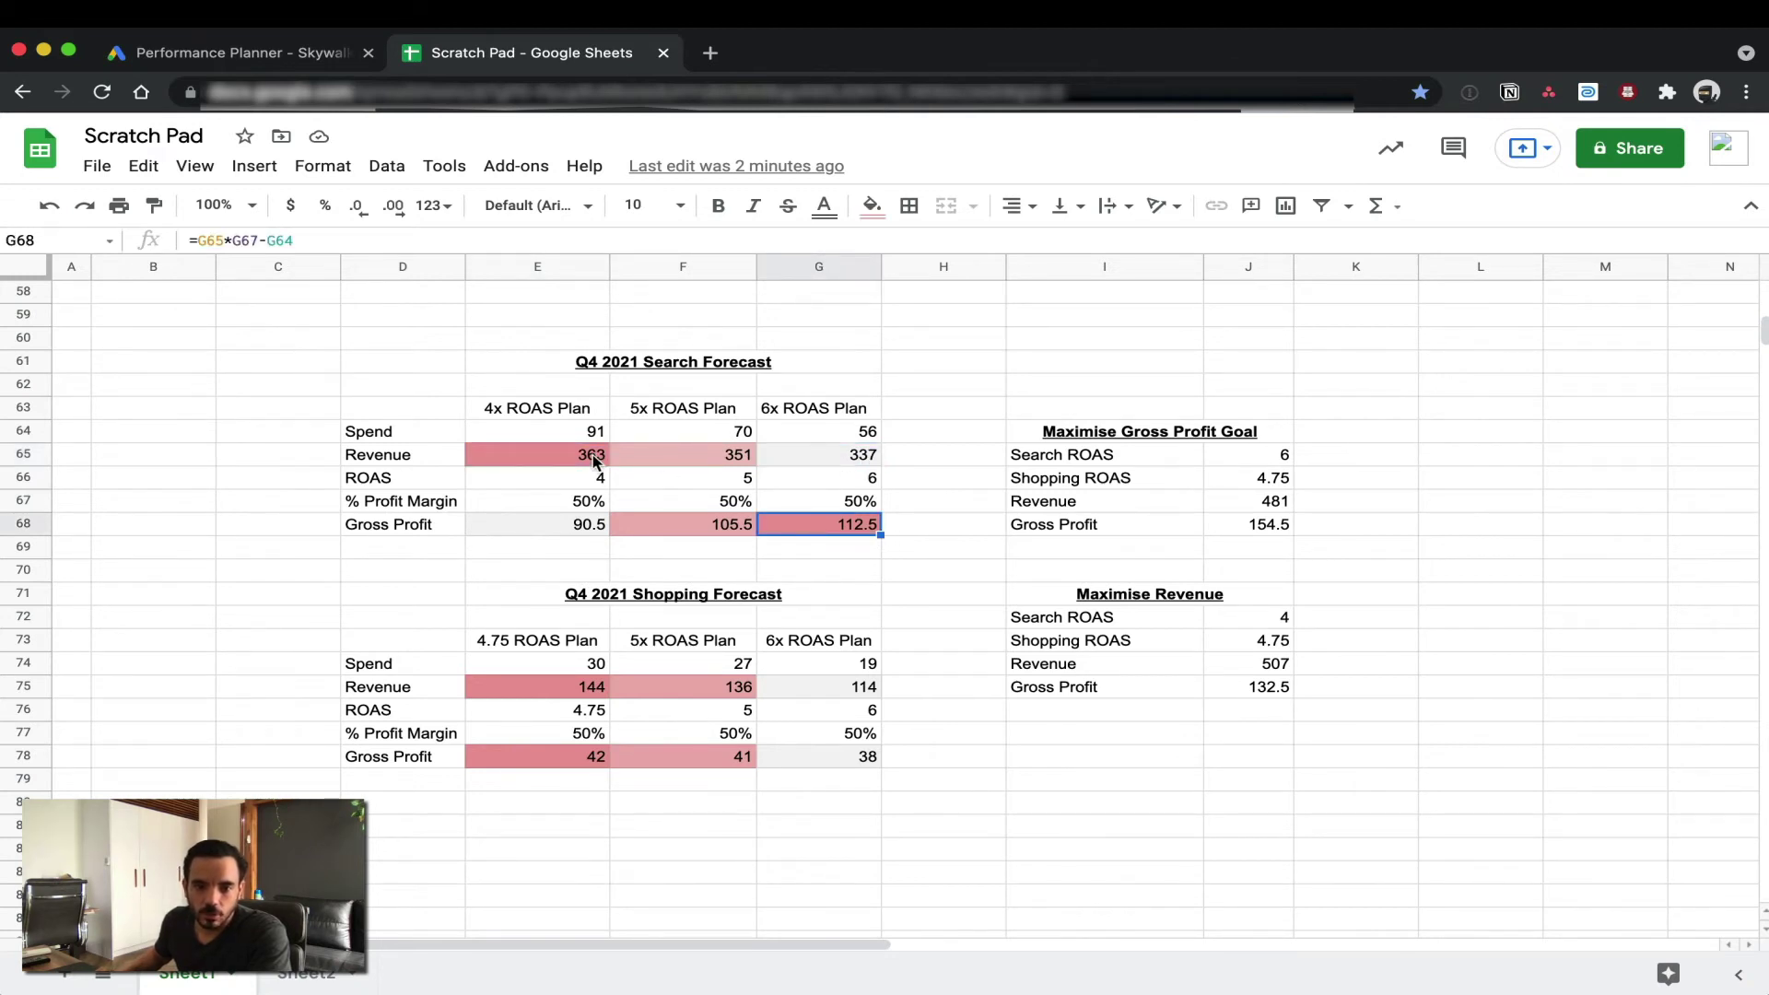
left_click(587, 460)
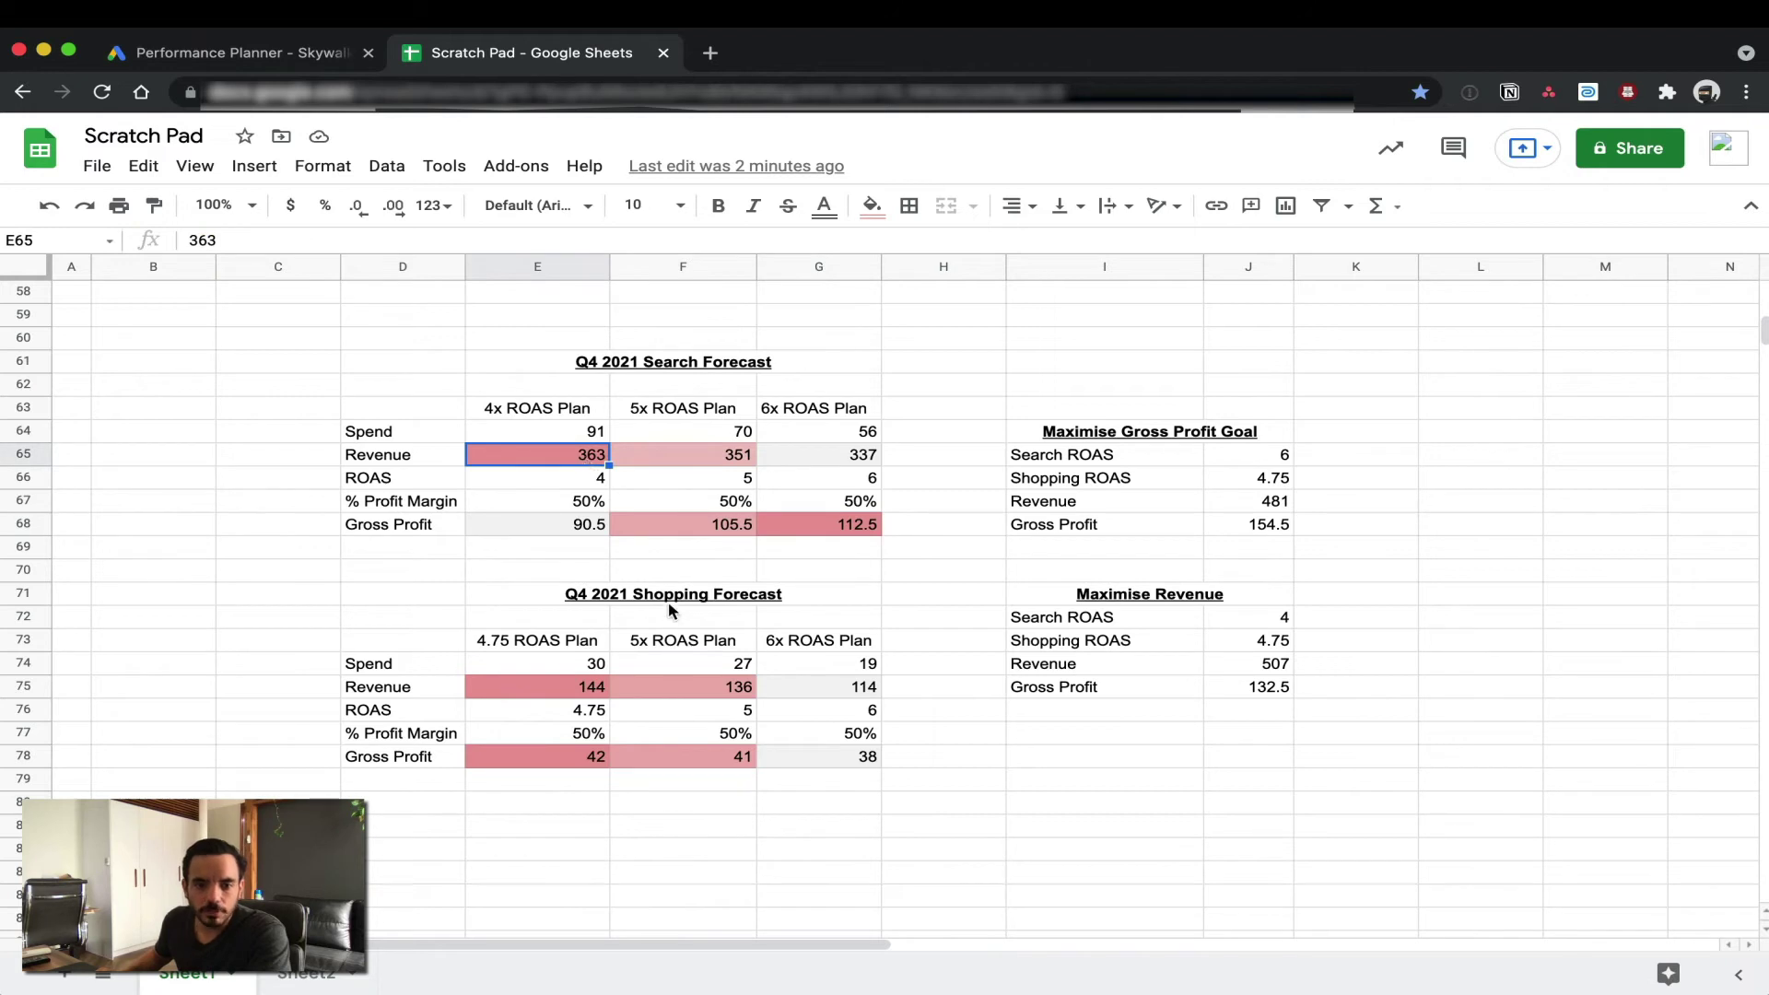
left_click(555, 687)
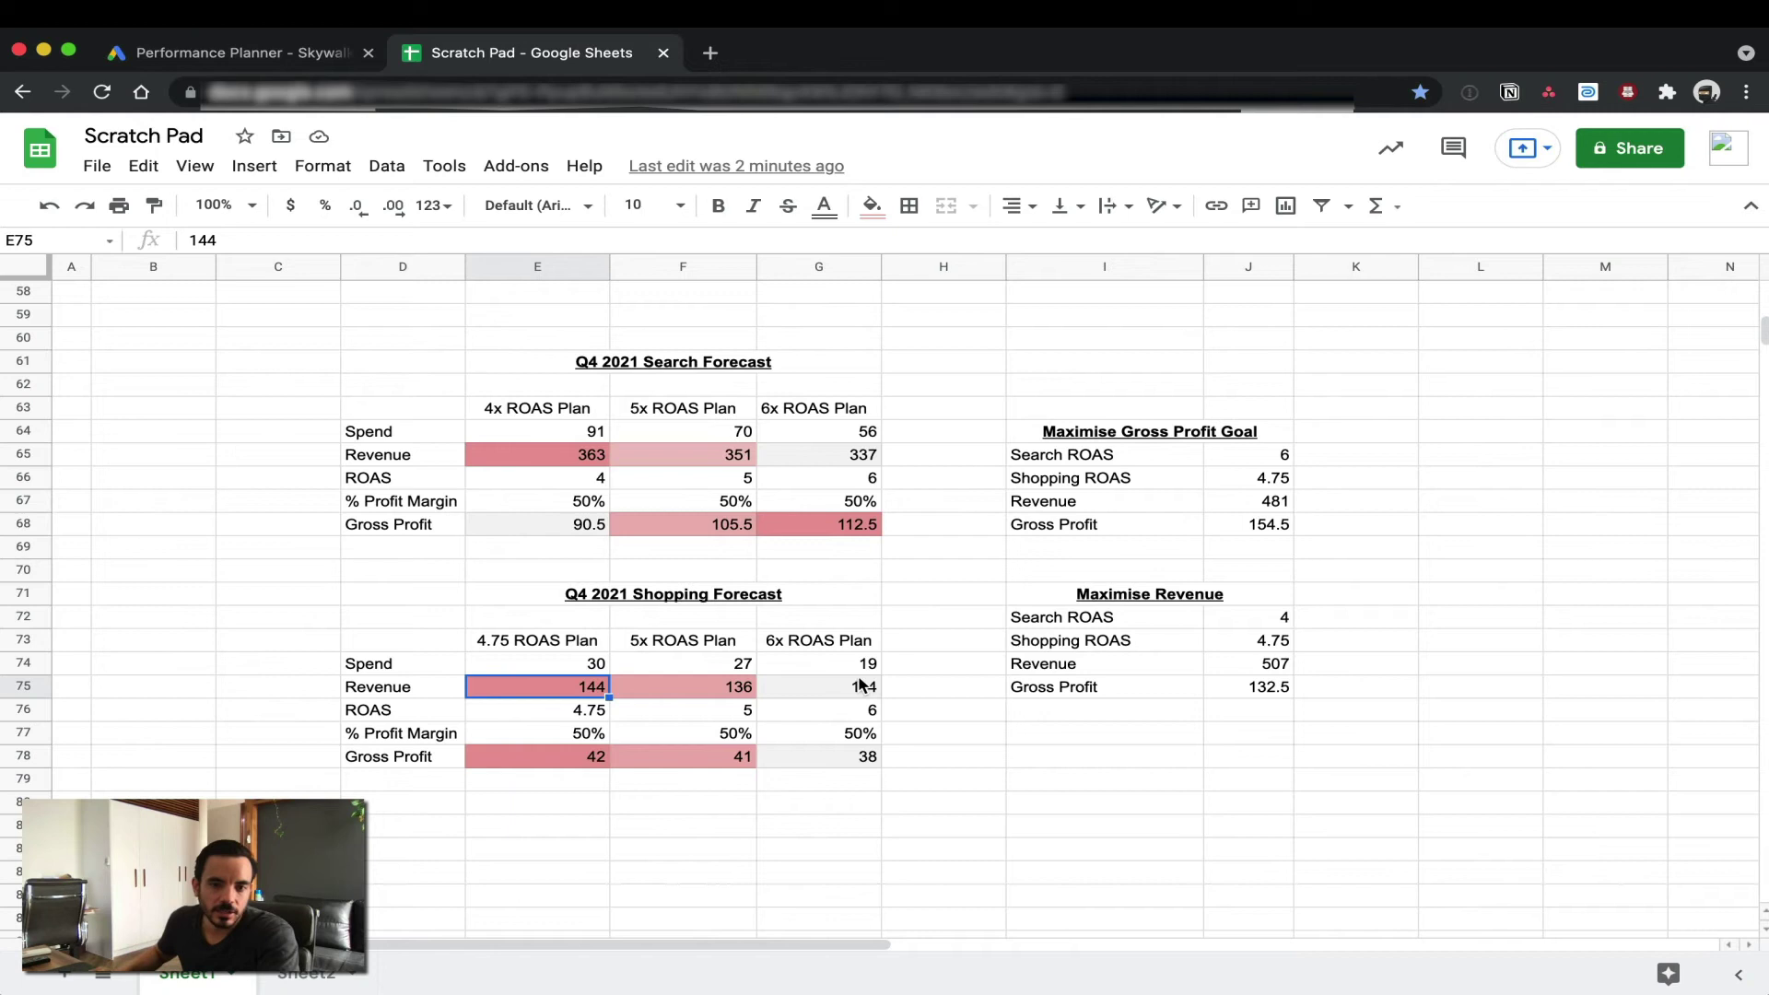
left_click(570, 465)
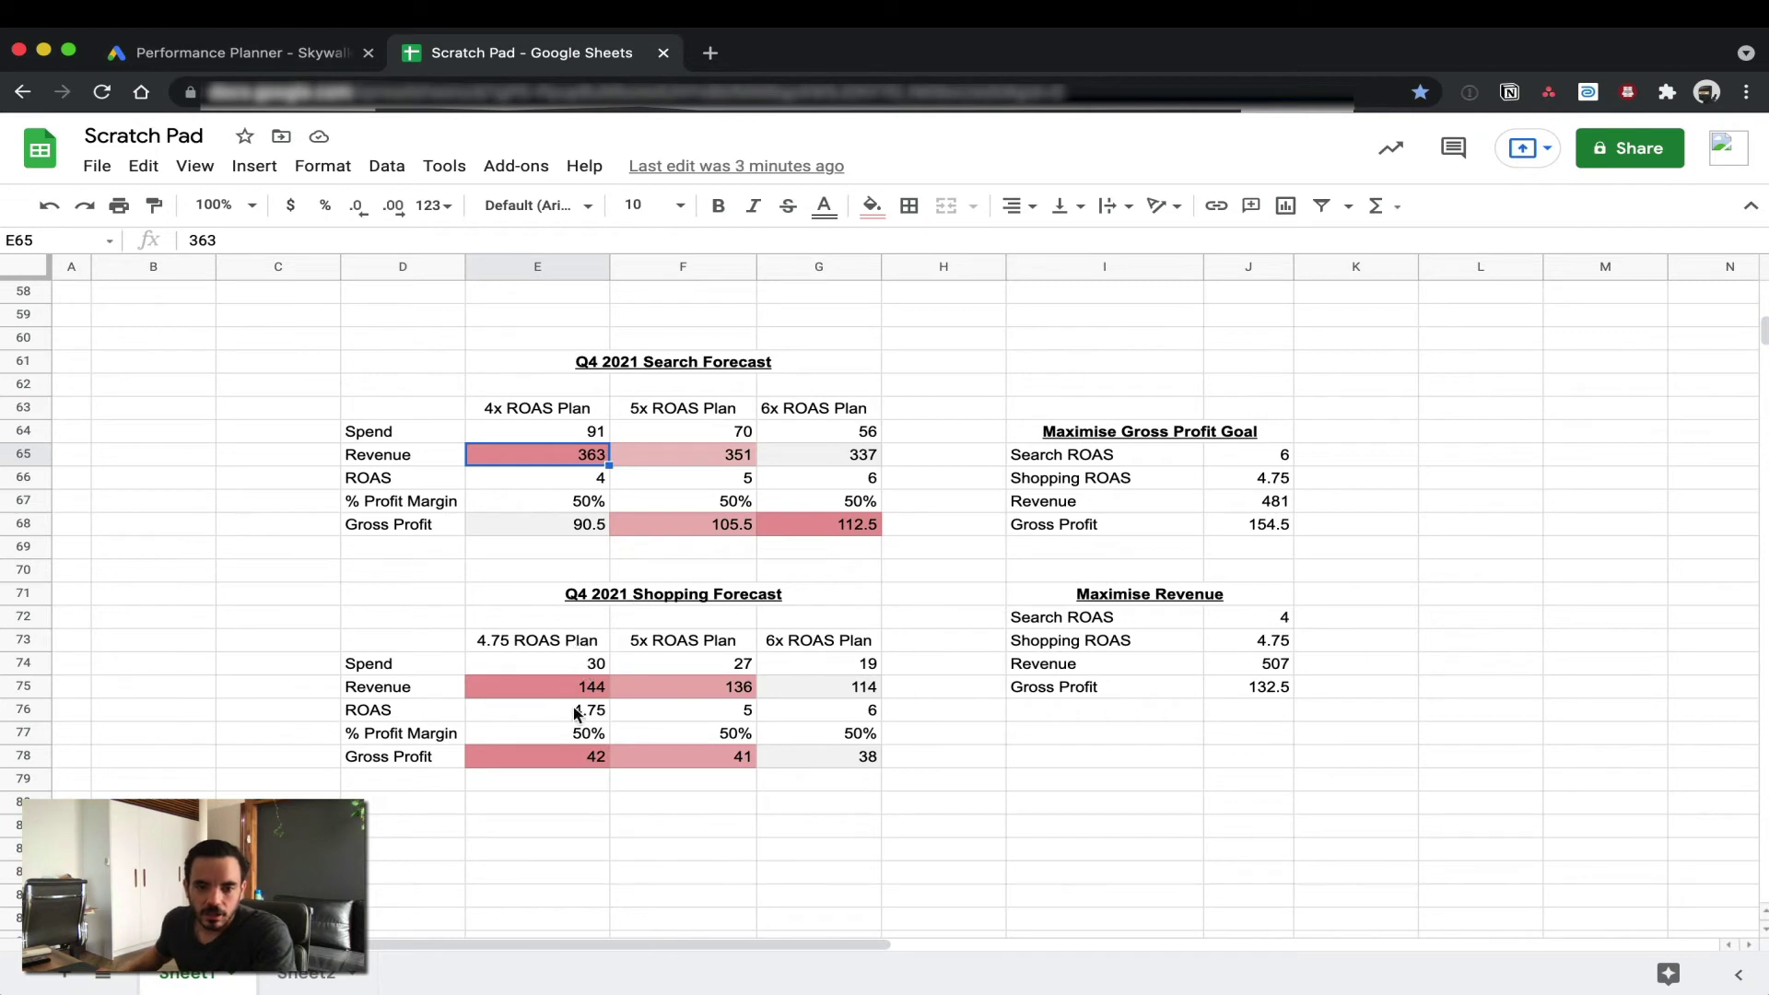
left_click(567, 689)
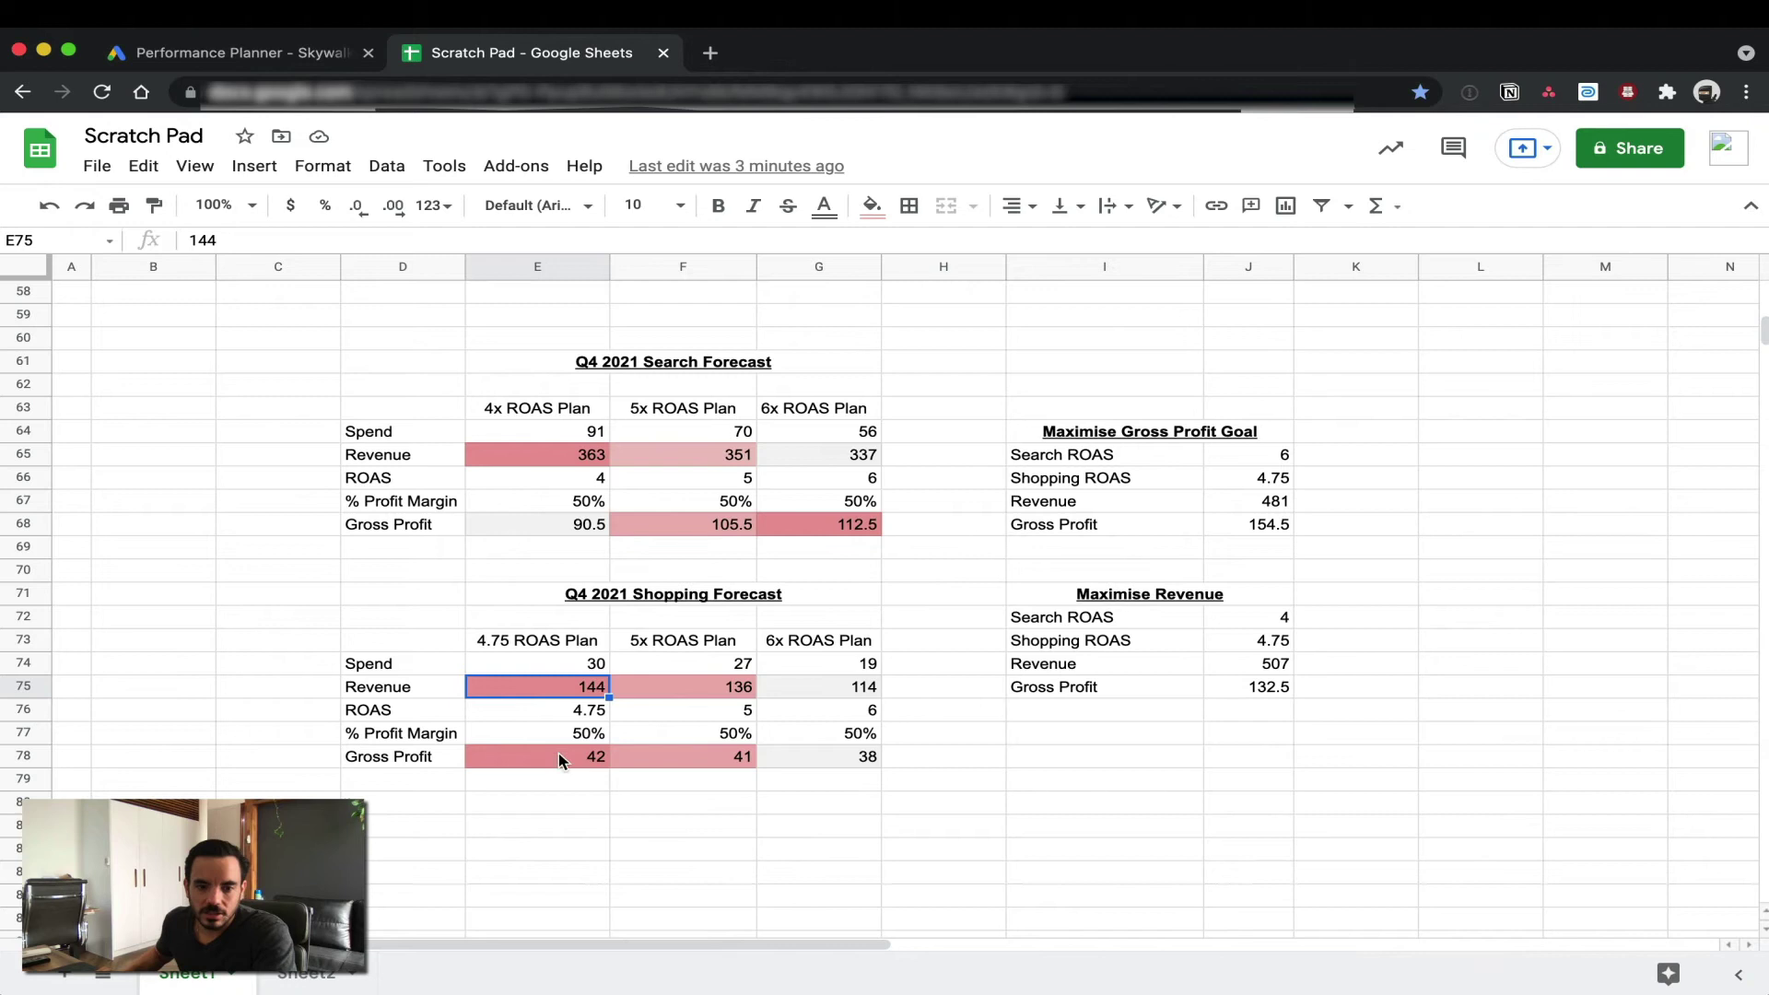
left_click(558, 756)
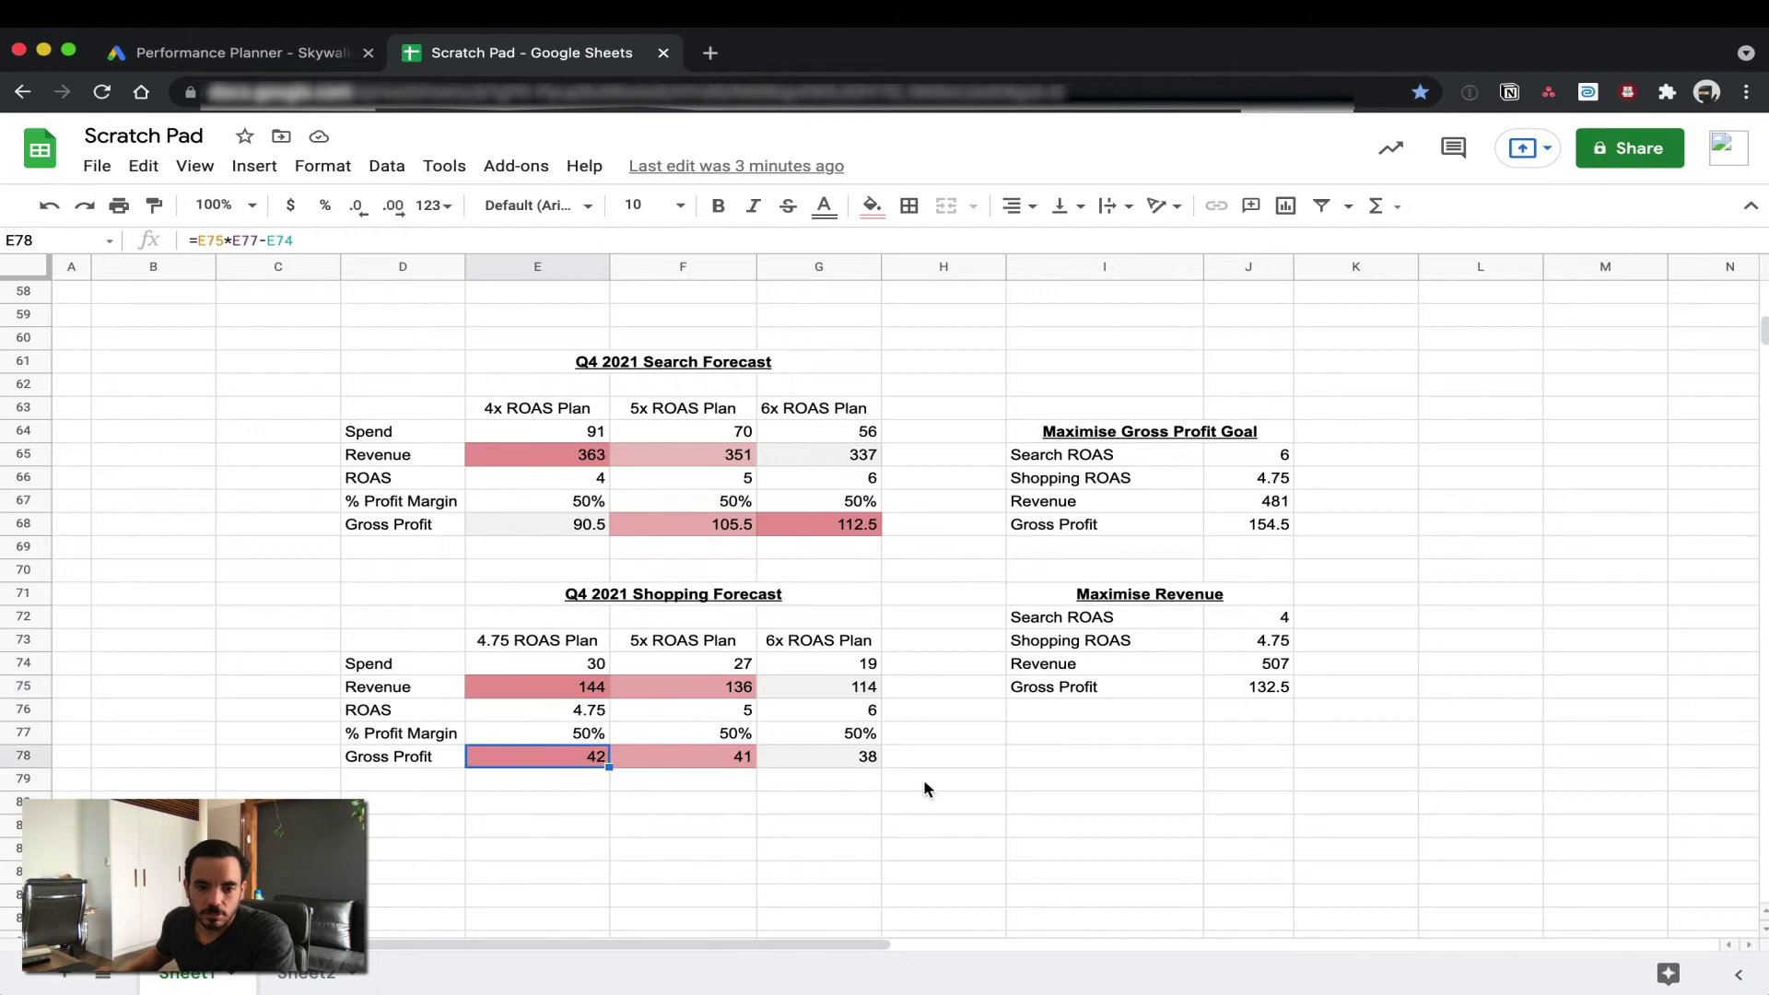
left_click(590, 598)
left_click(576, 645)
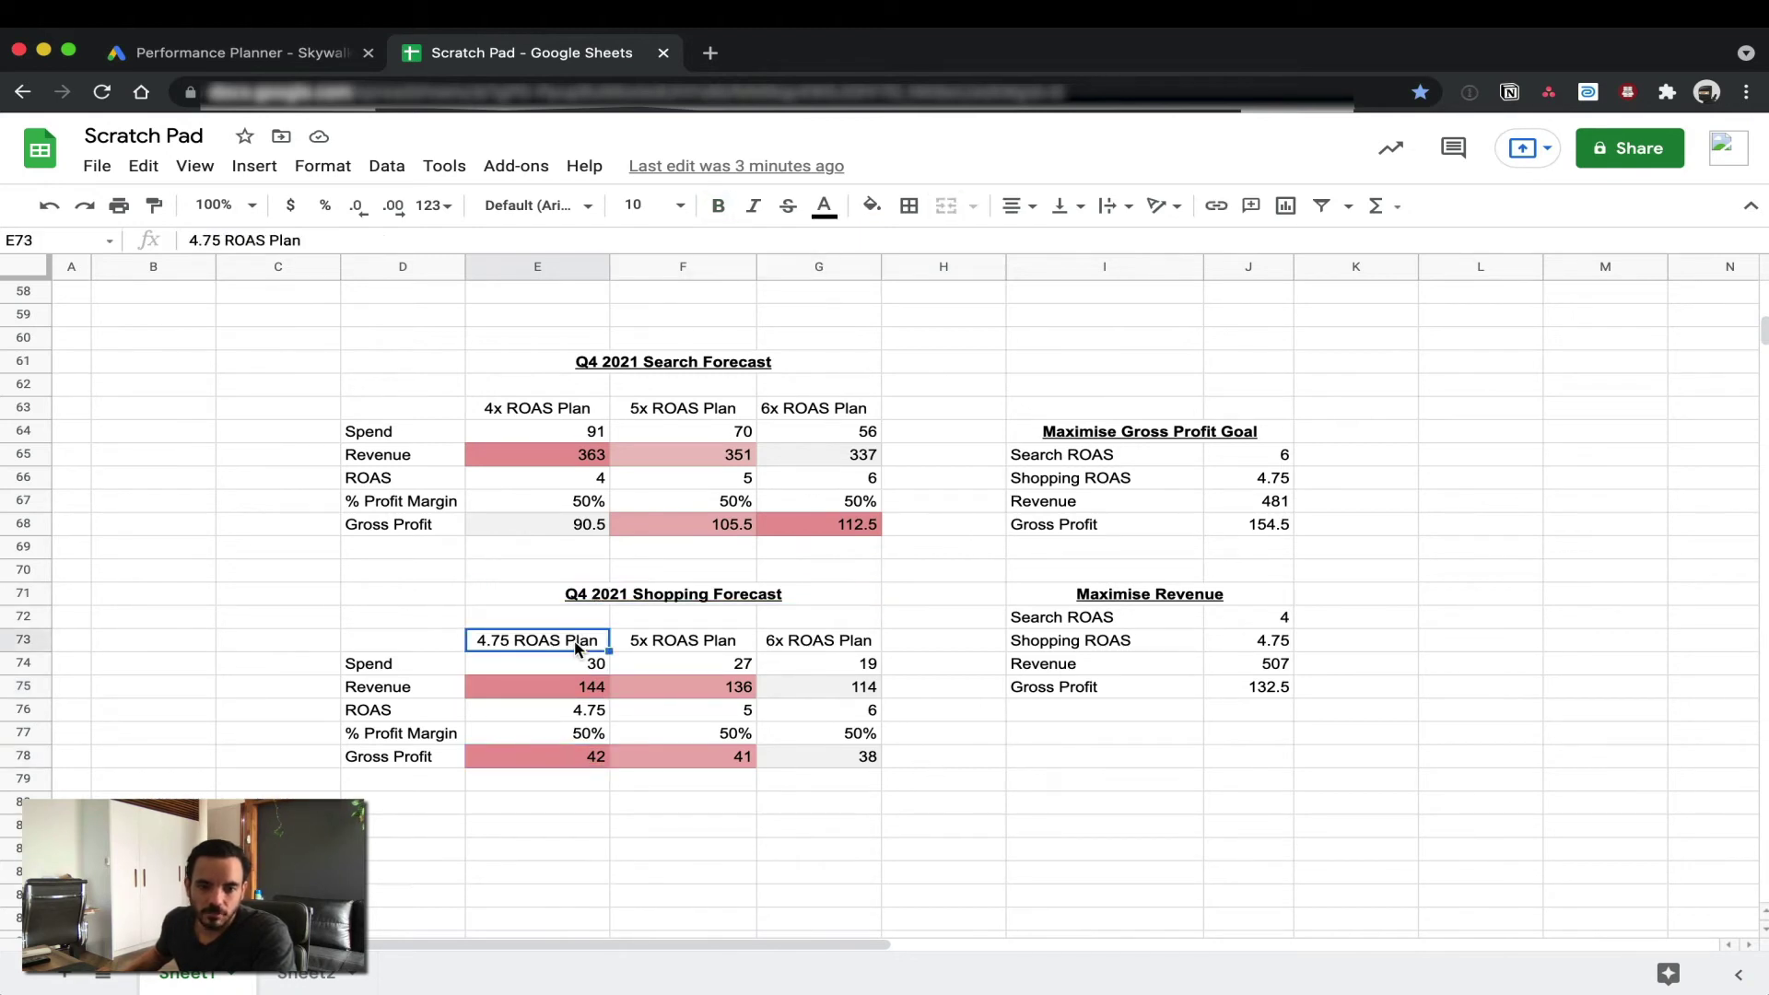
left_click_drag(577, 770, 592, 656)
left_click(580, 645)
left_click(1160, 433)
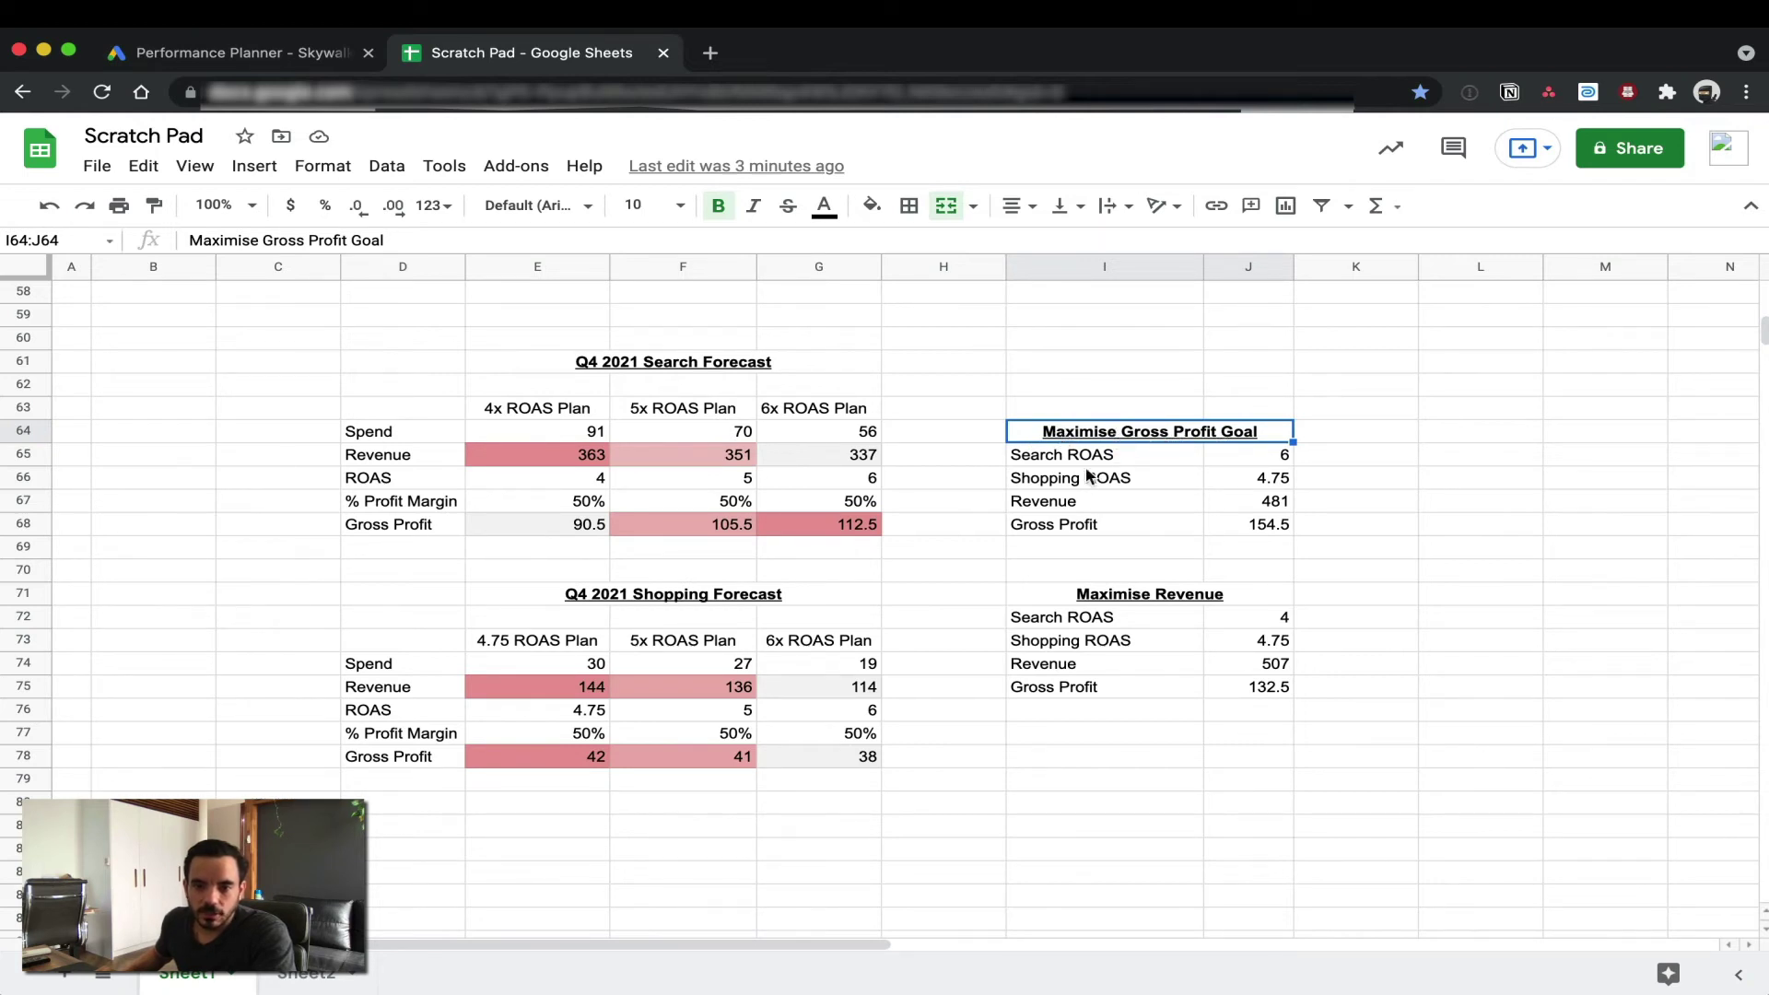
left_click_drag(1083, 467, 1282, 460)
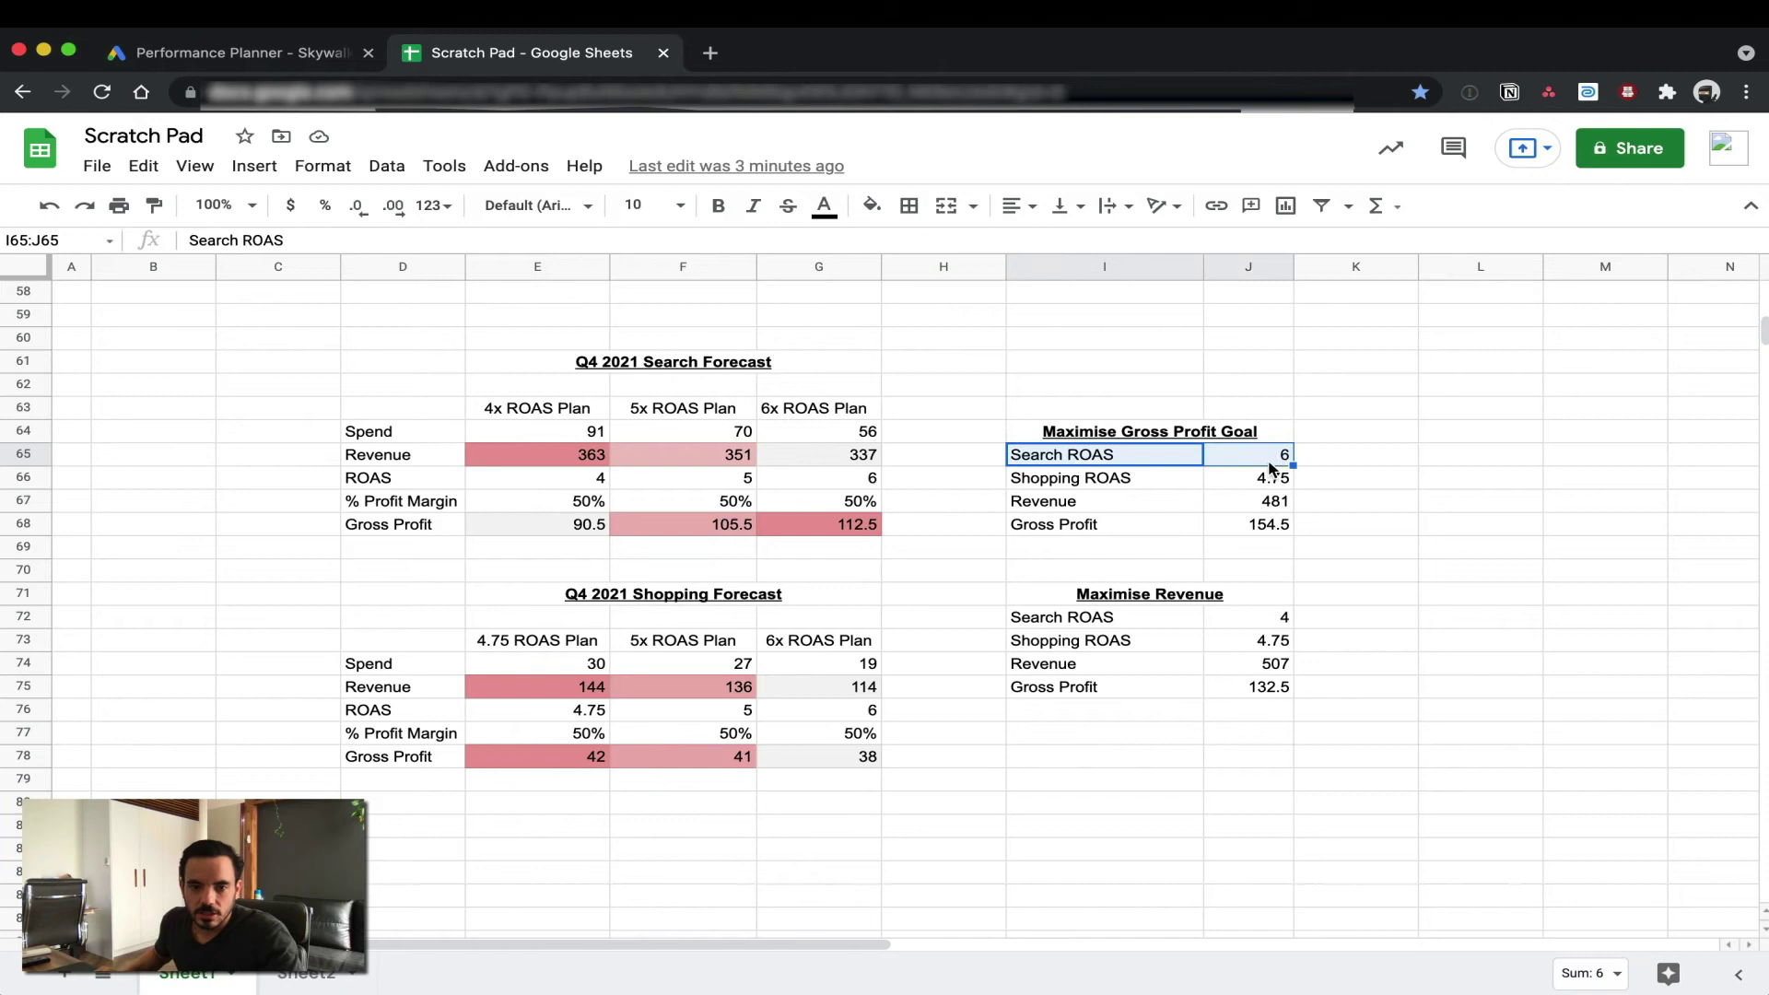
left_click(871, 483)
left_click(869, 528)
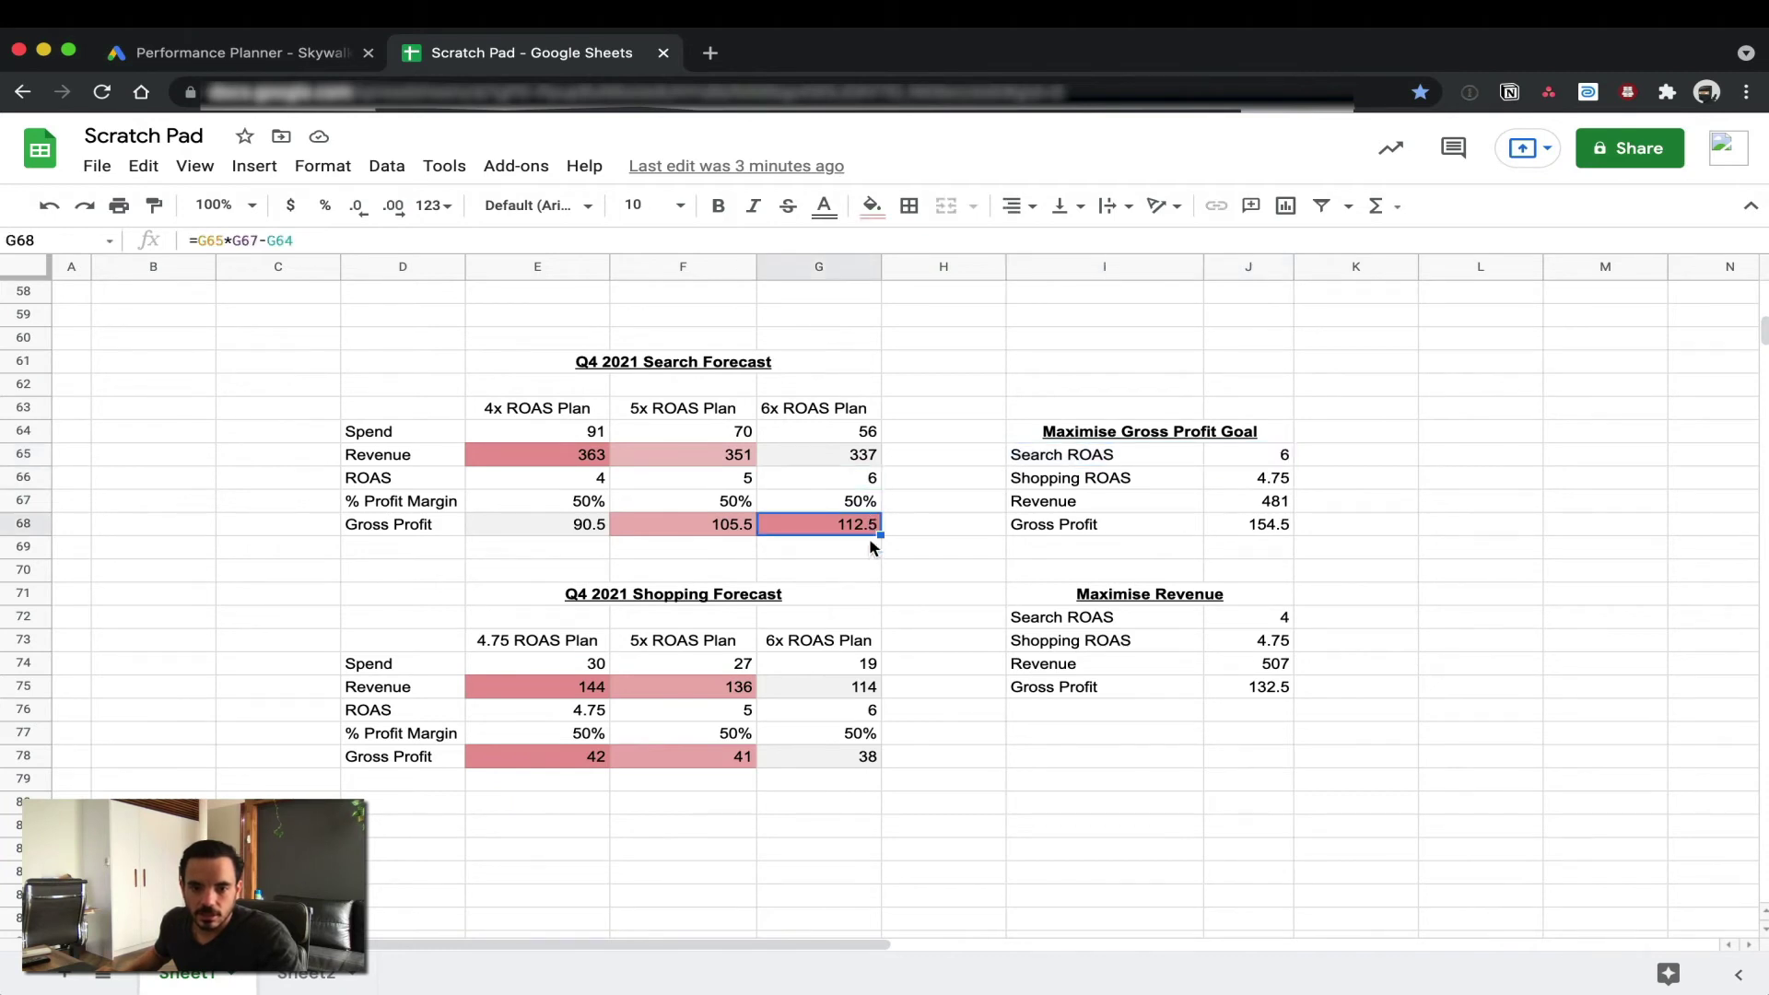
left_click(1131, 476)
left_click(1285, 479, "shift")
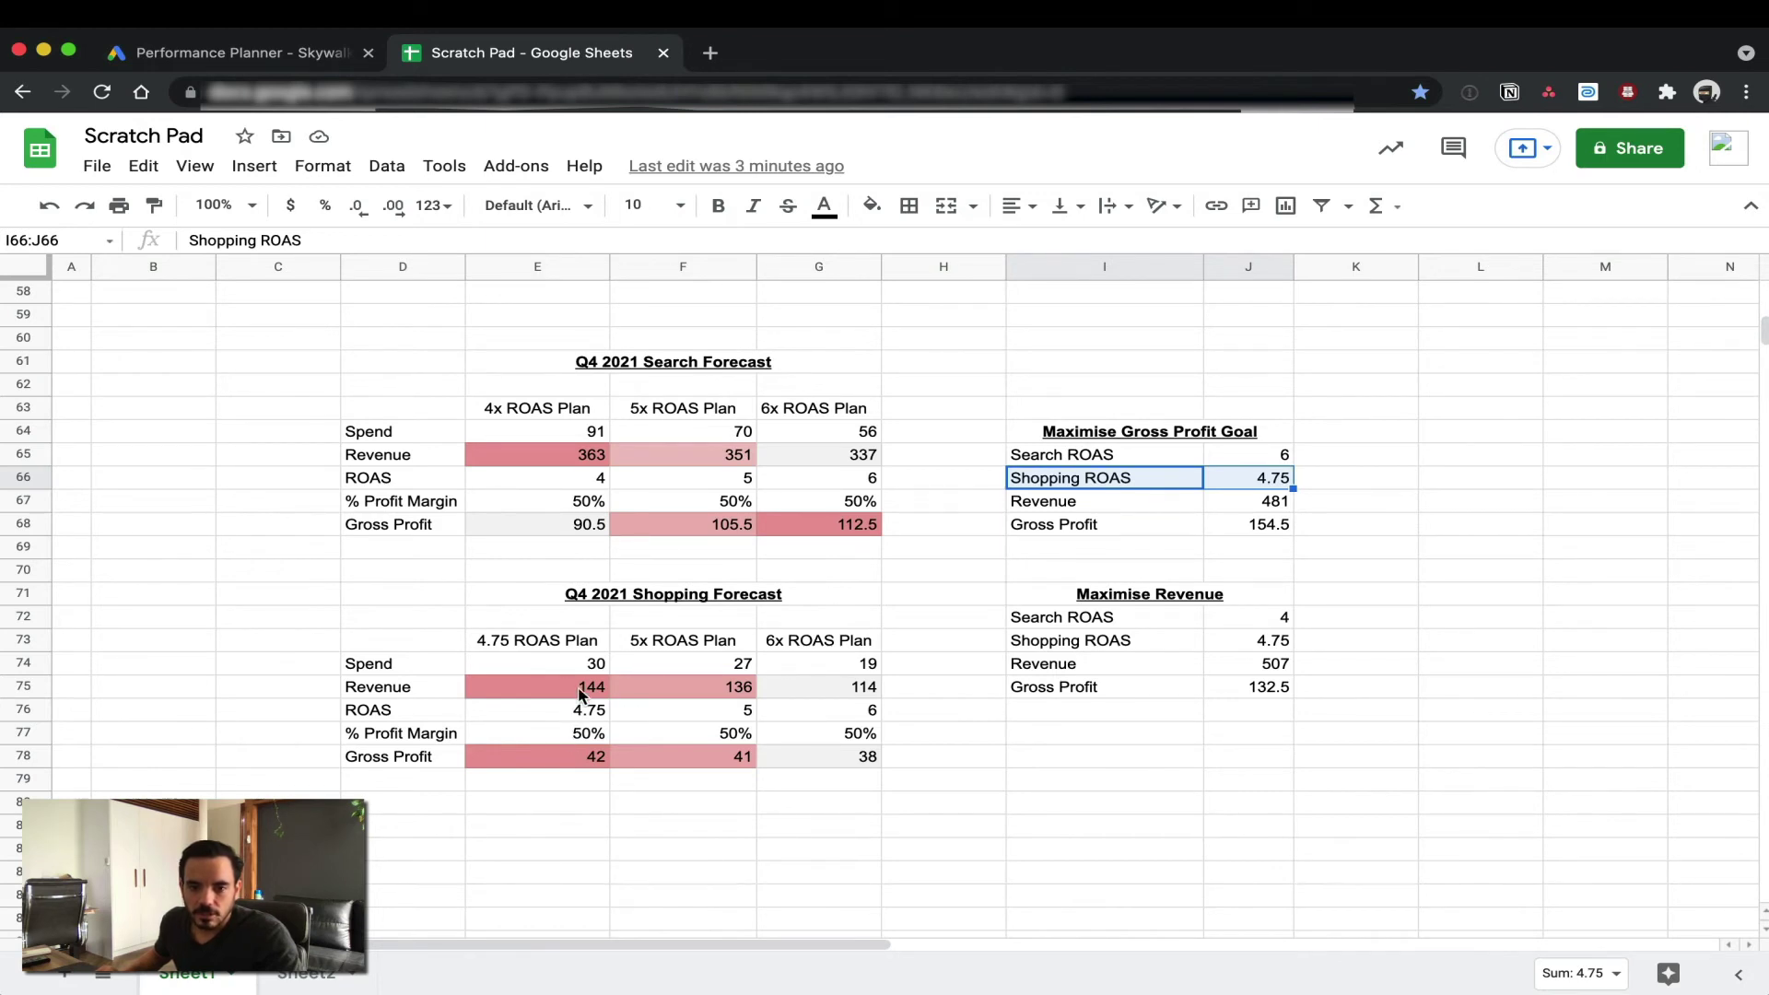
left_click(1187, 503)
left_click(1251, 507)
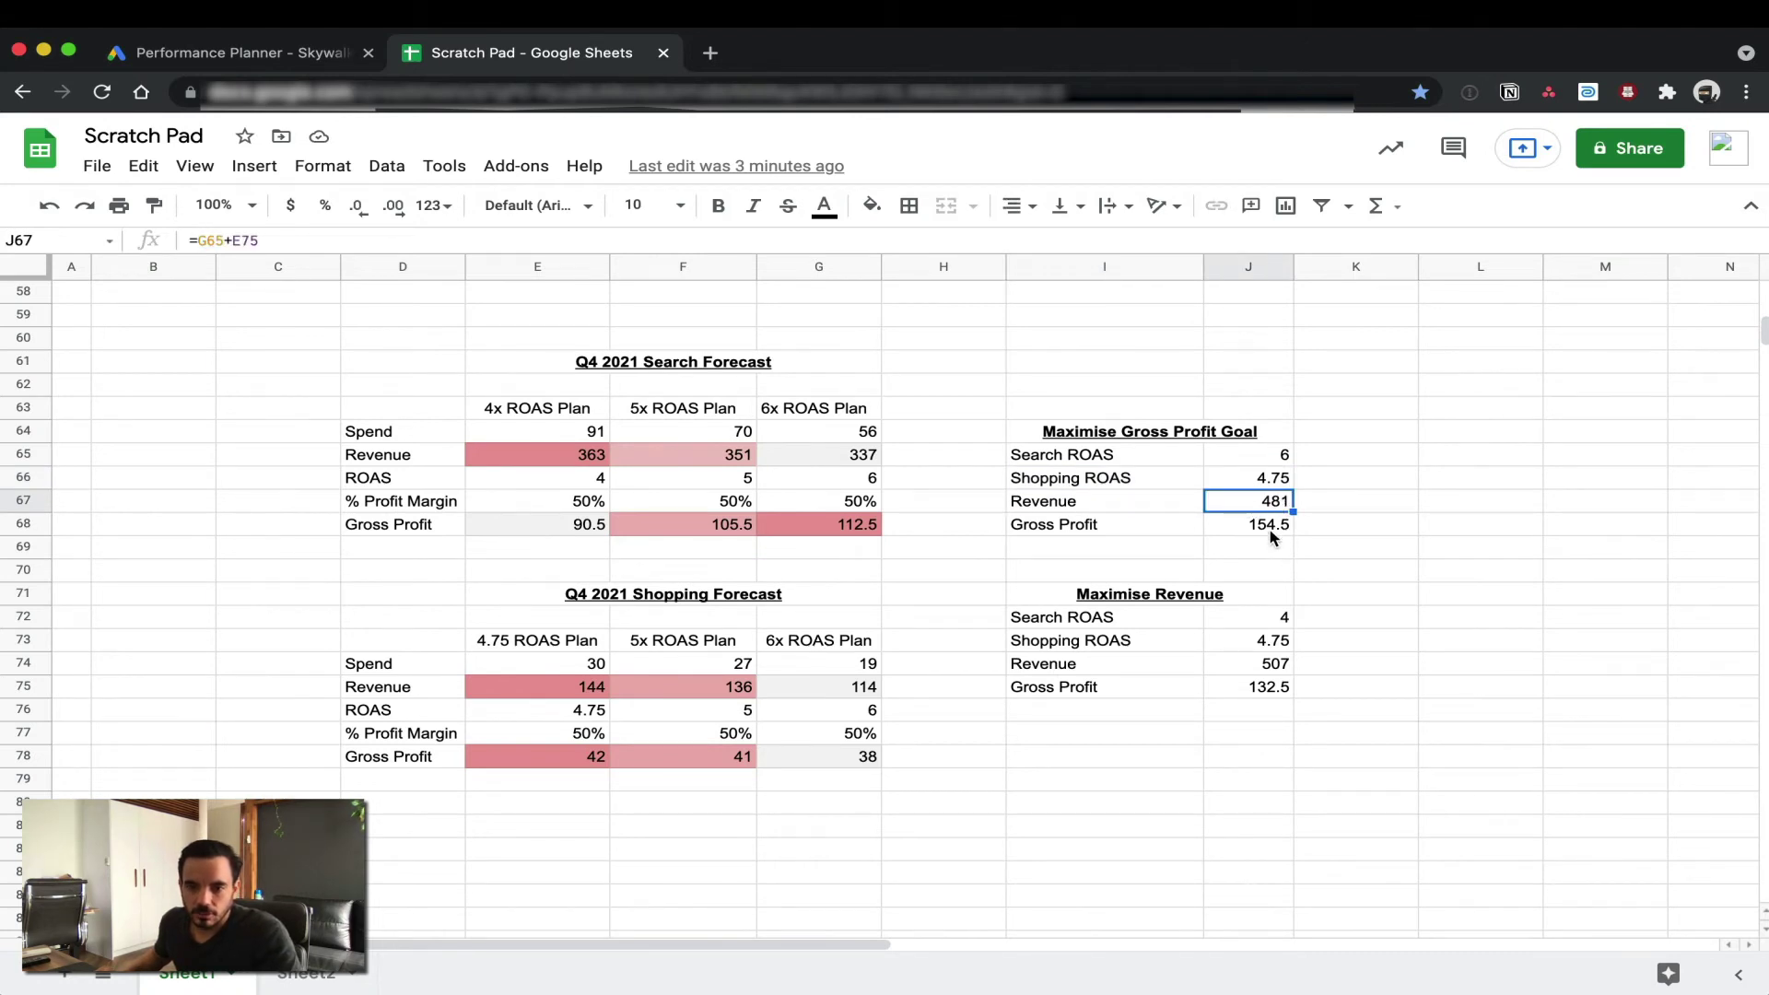
left_click(1271, 531)
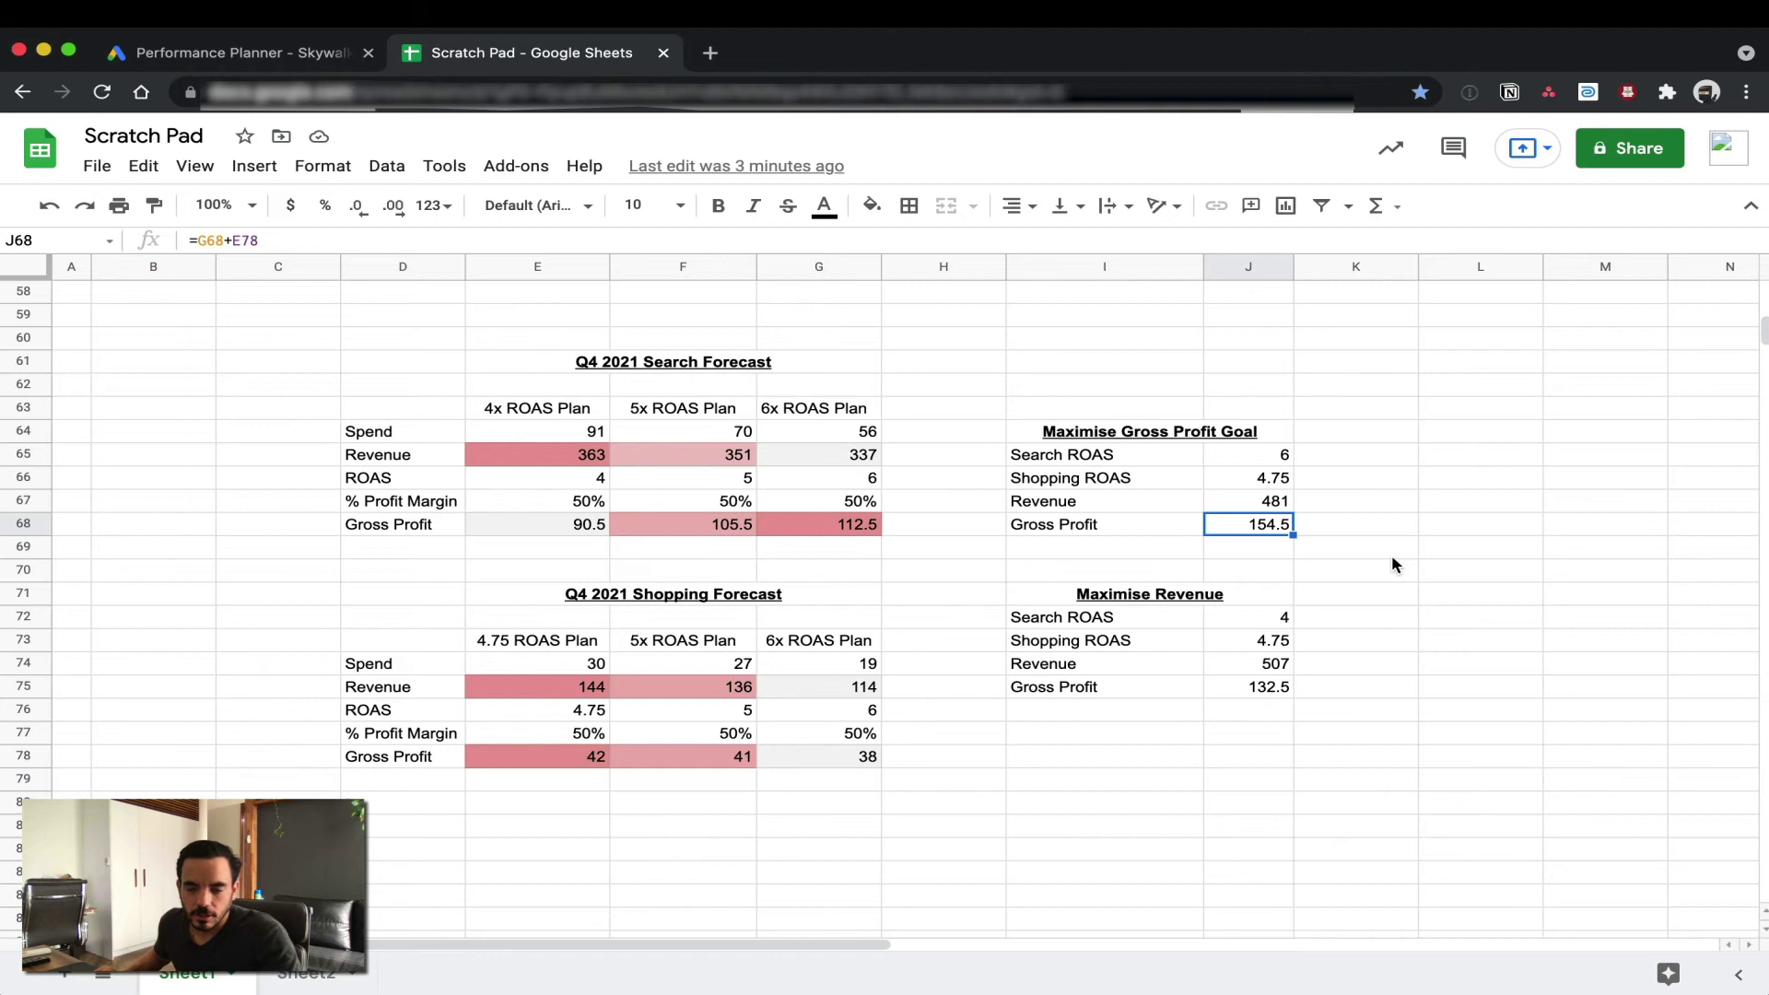
left_click(1103, 598)
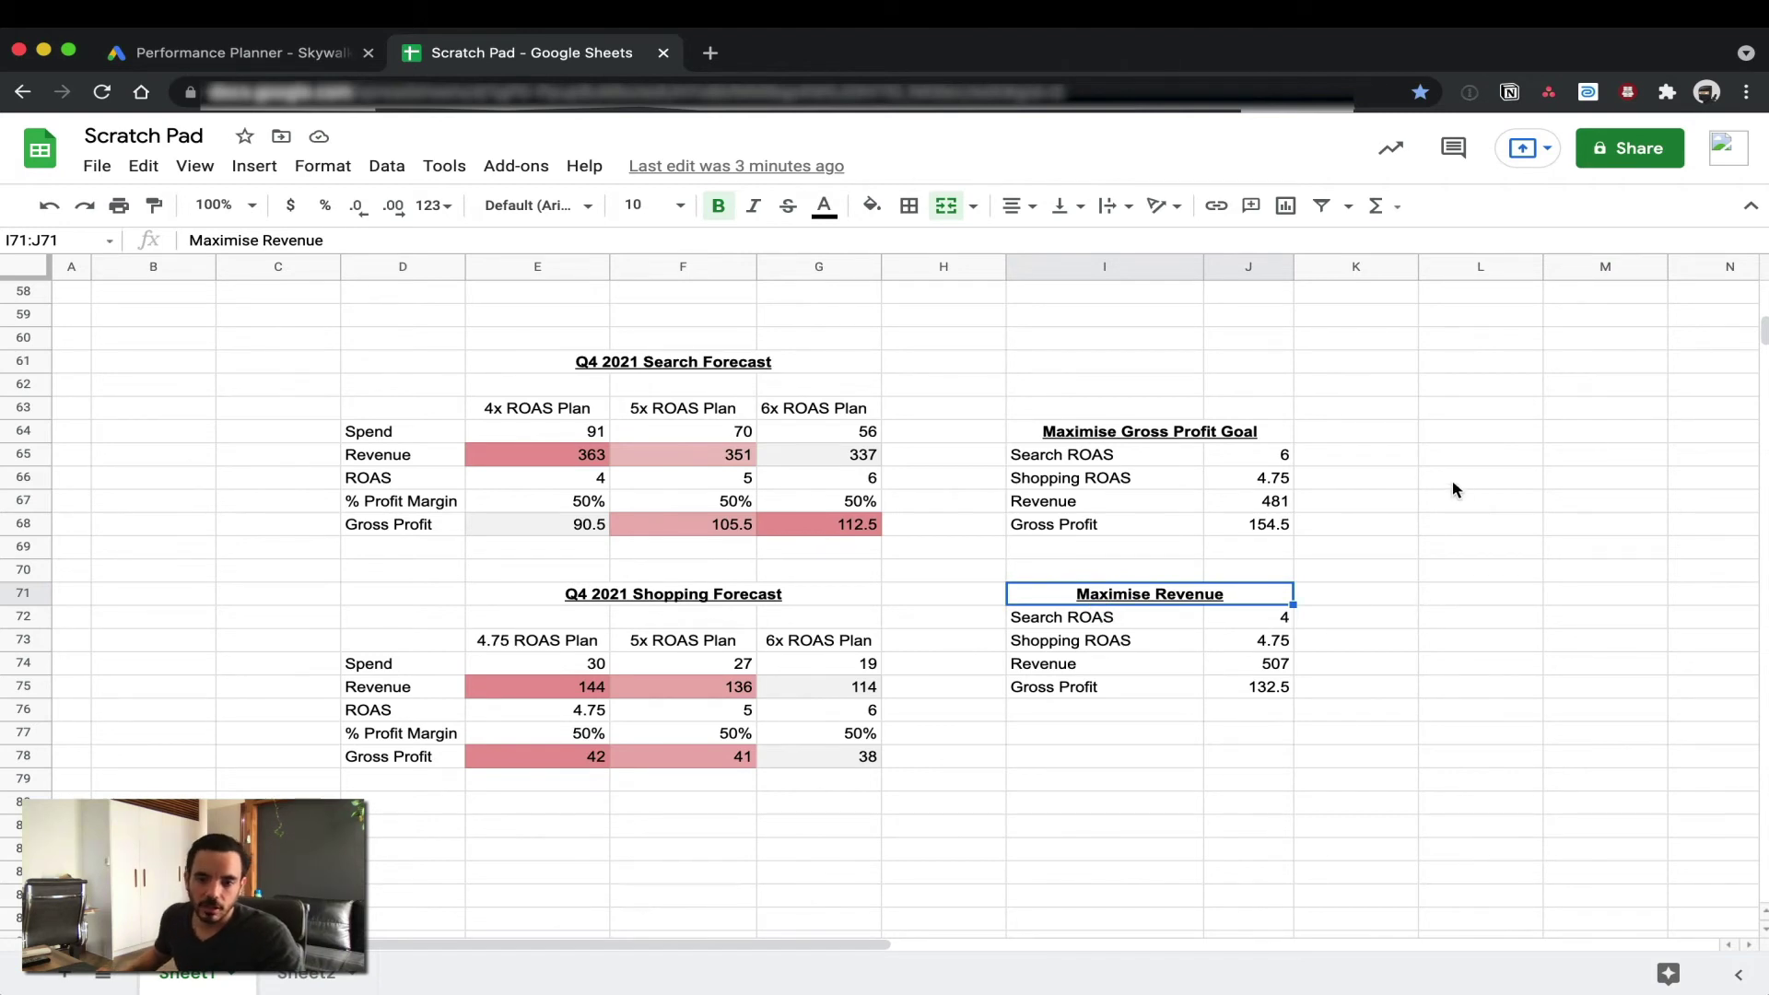
left_click(1198, 641)
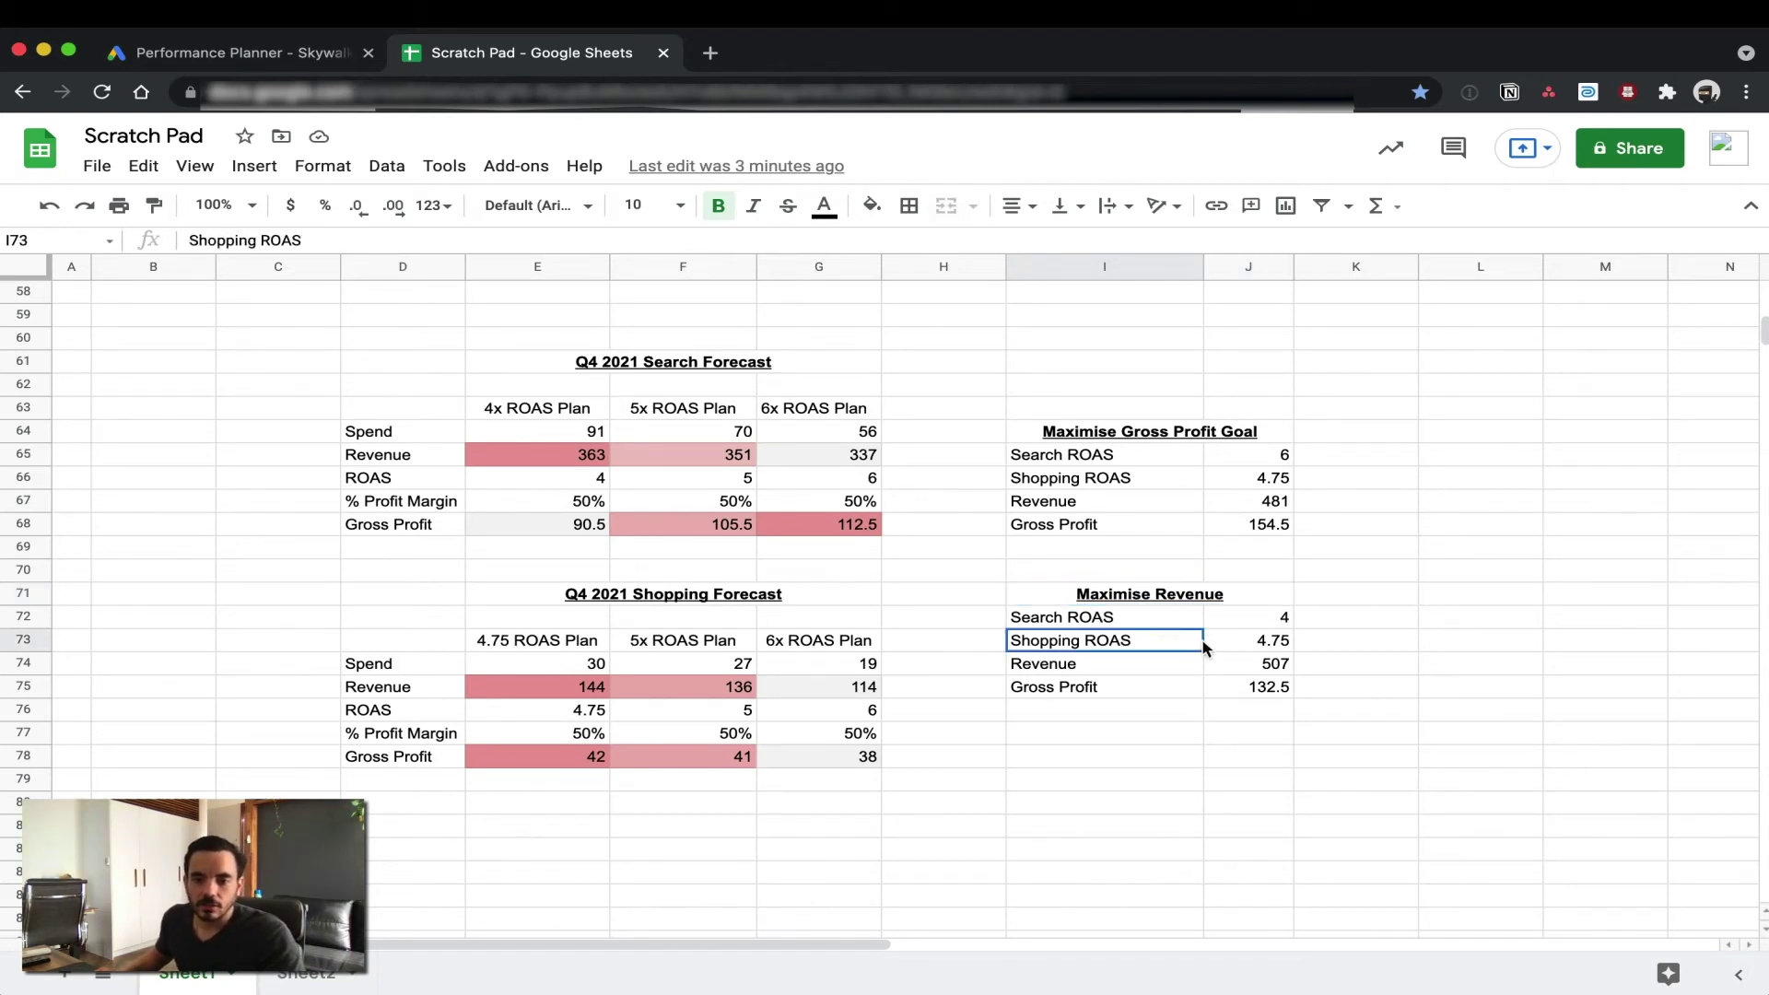
key("shift+Right")
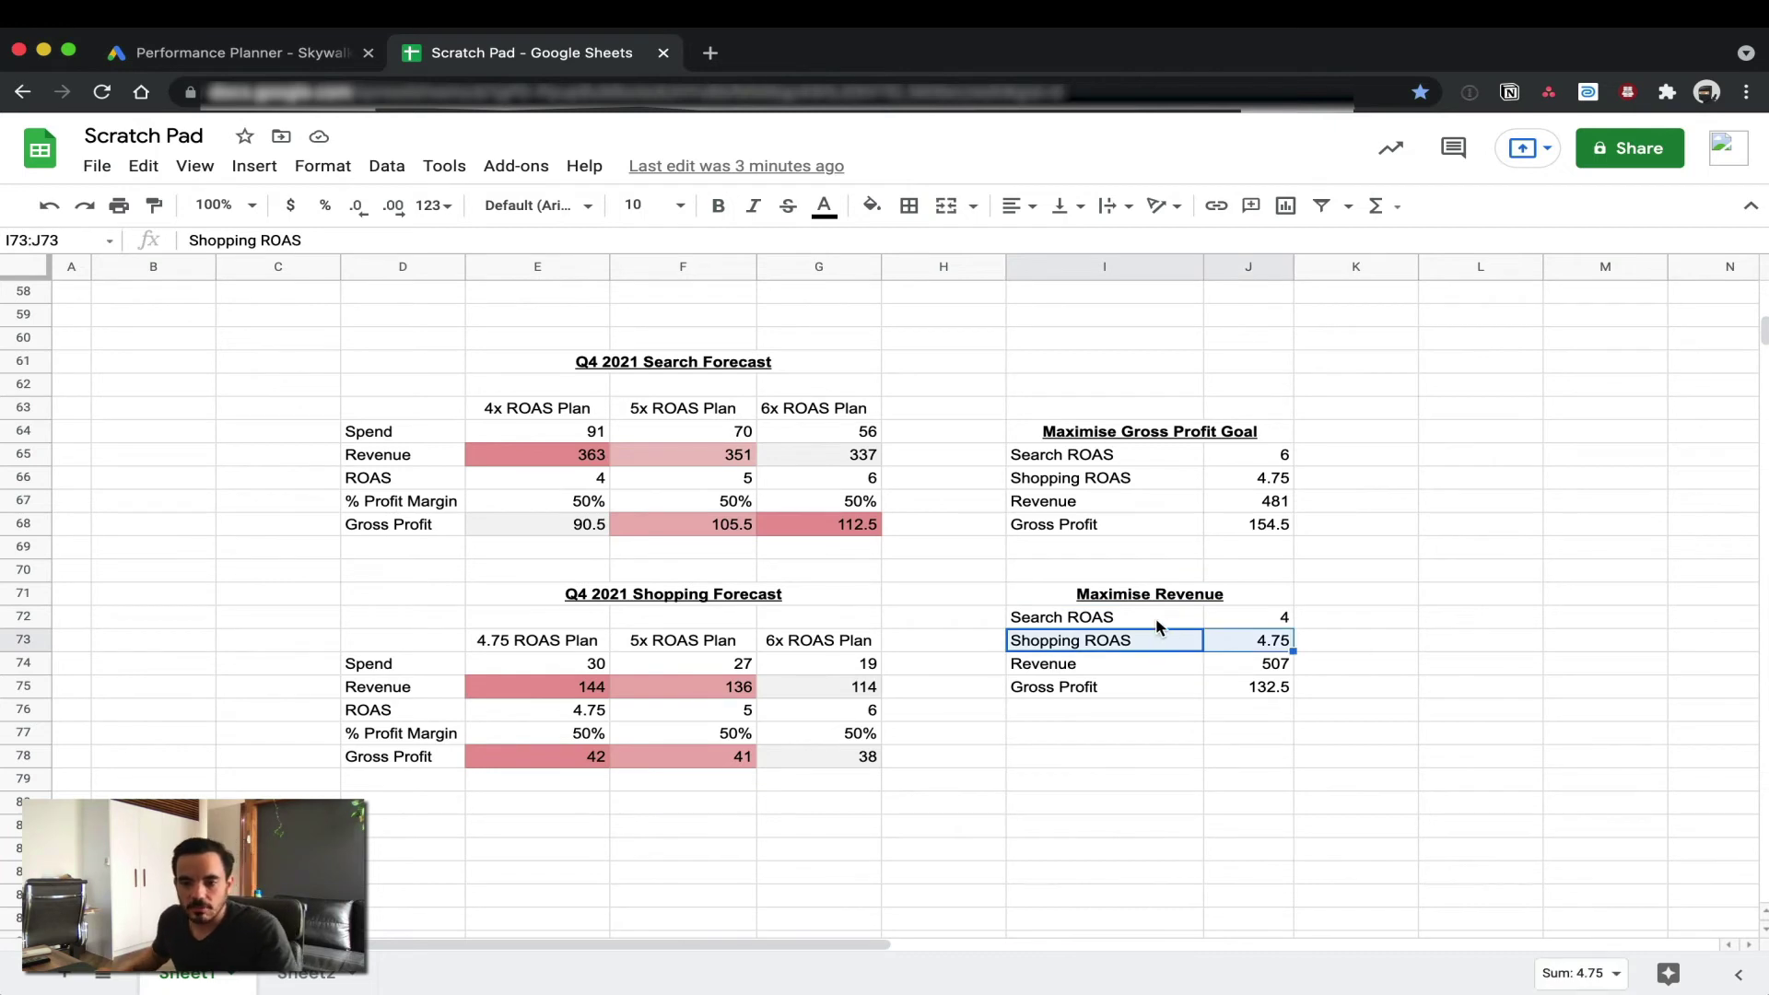
left_click(1157, 619)
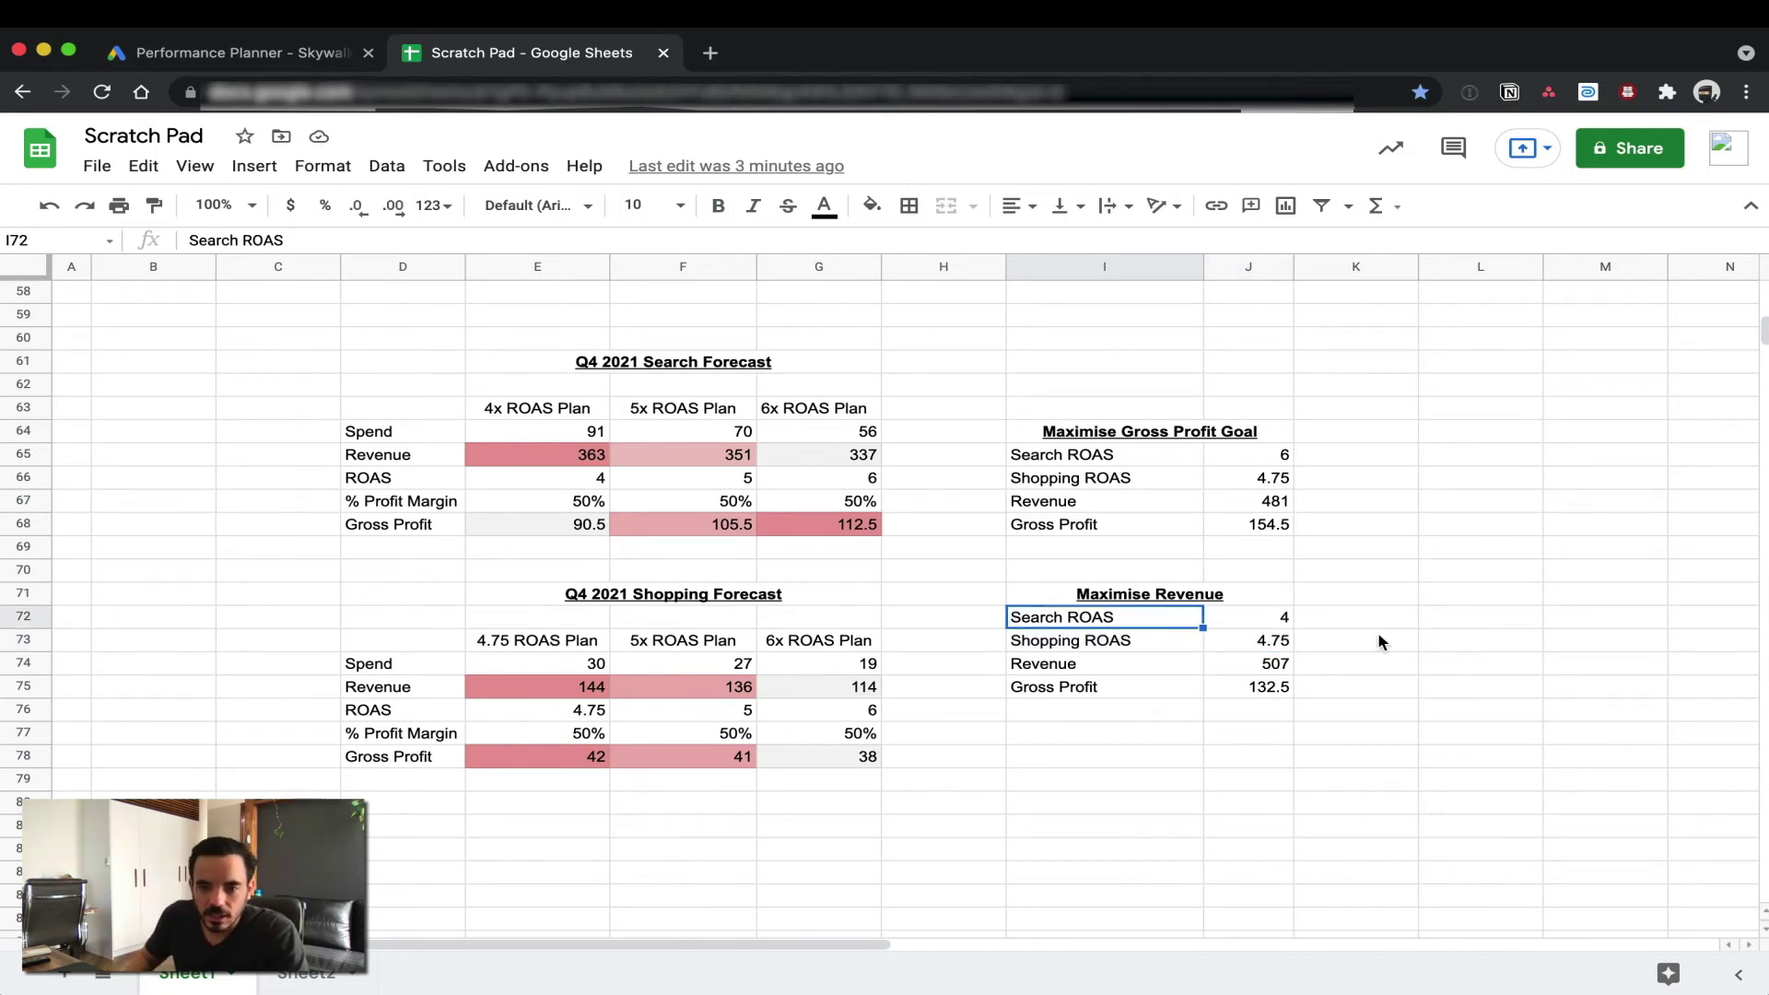
key("shift+Right")
left_click(1253, 619)
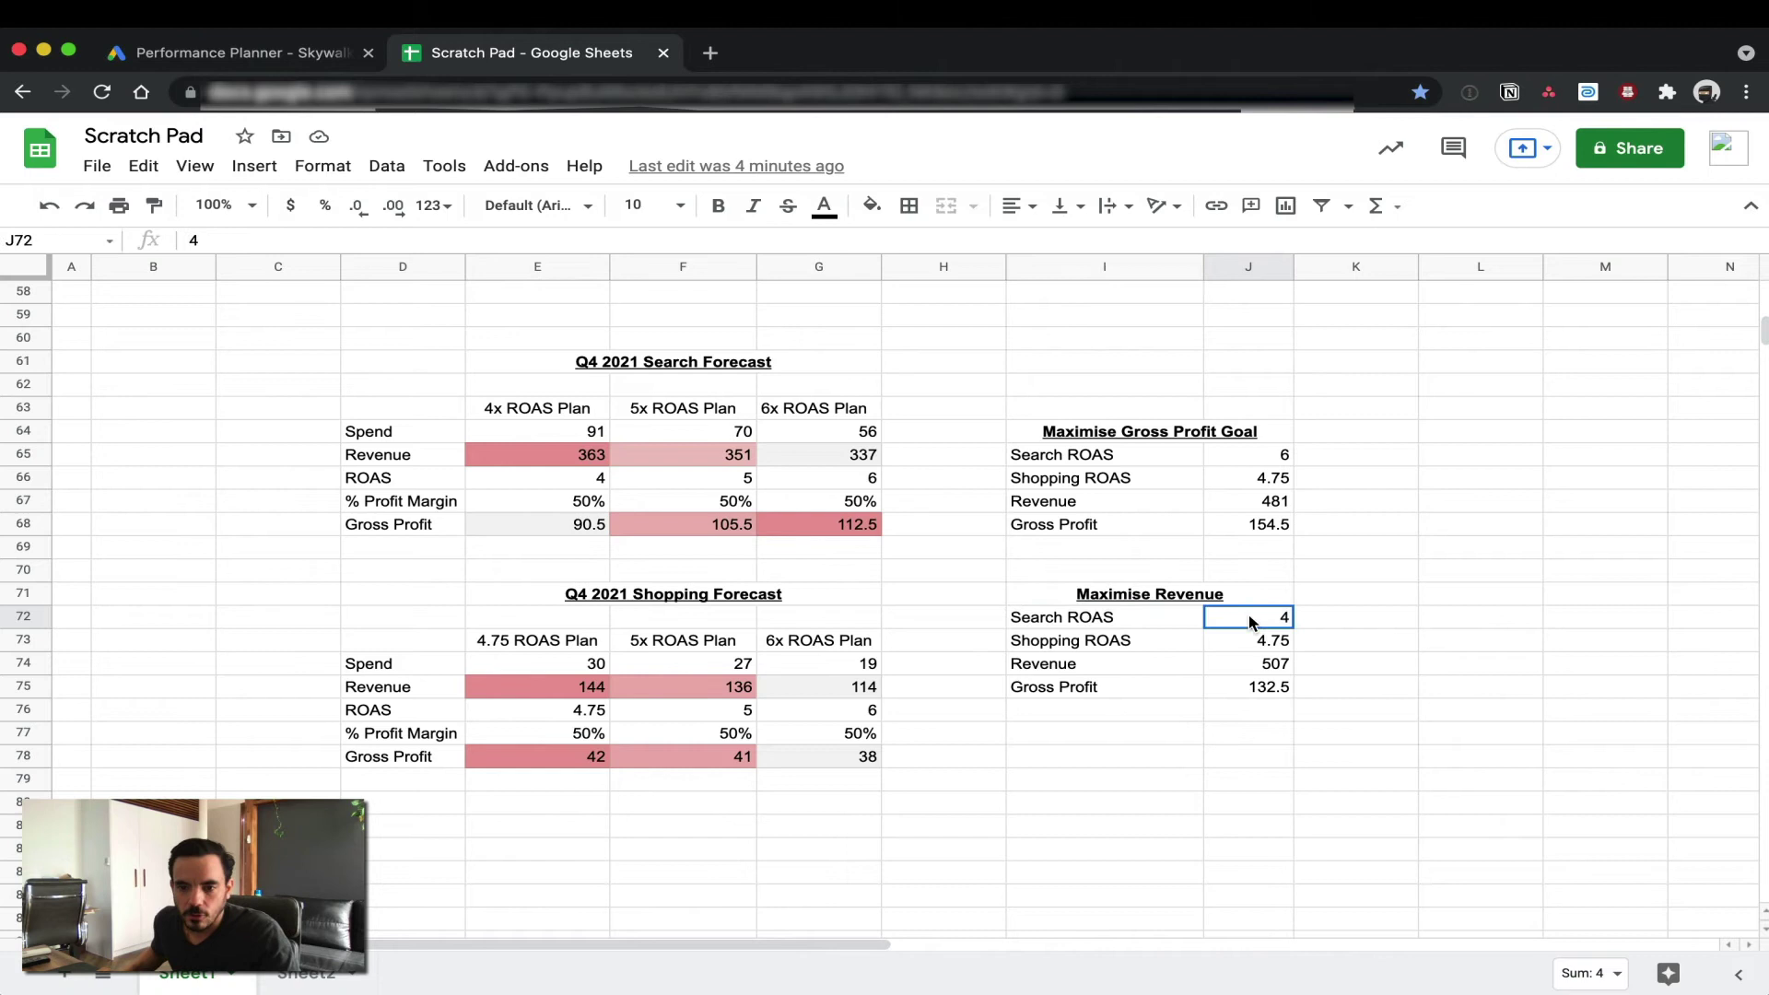
left_click(1272, 665)
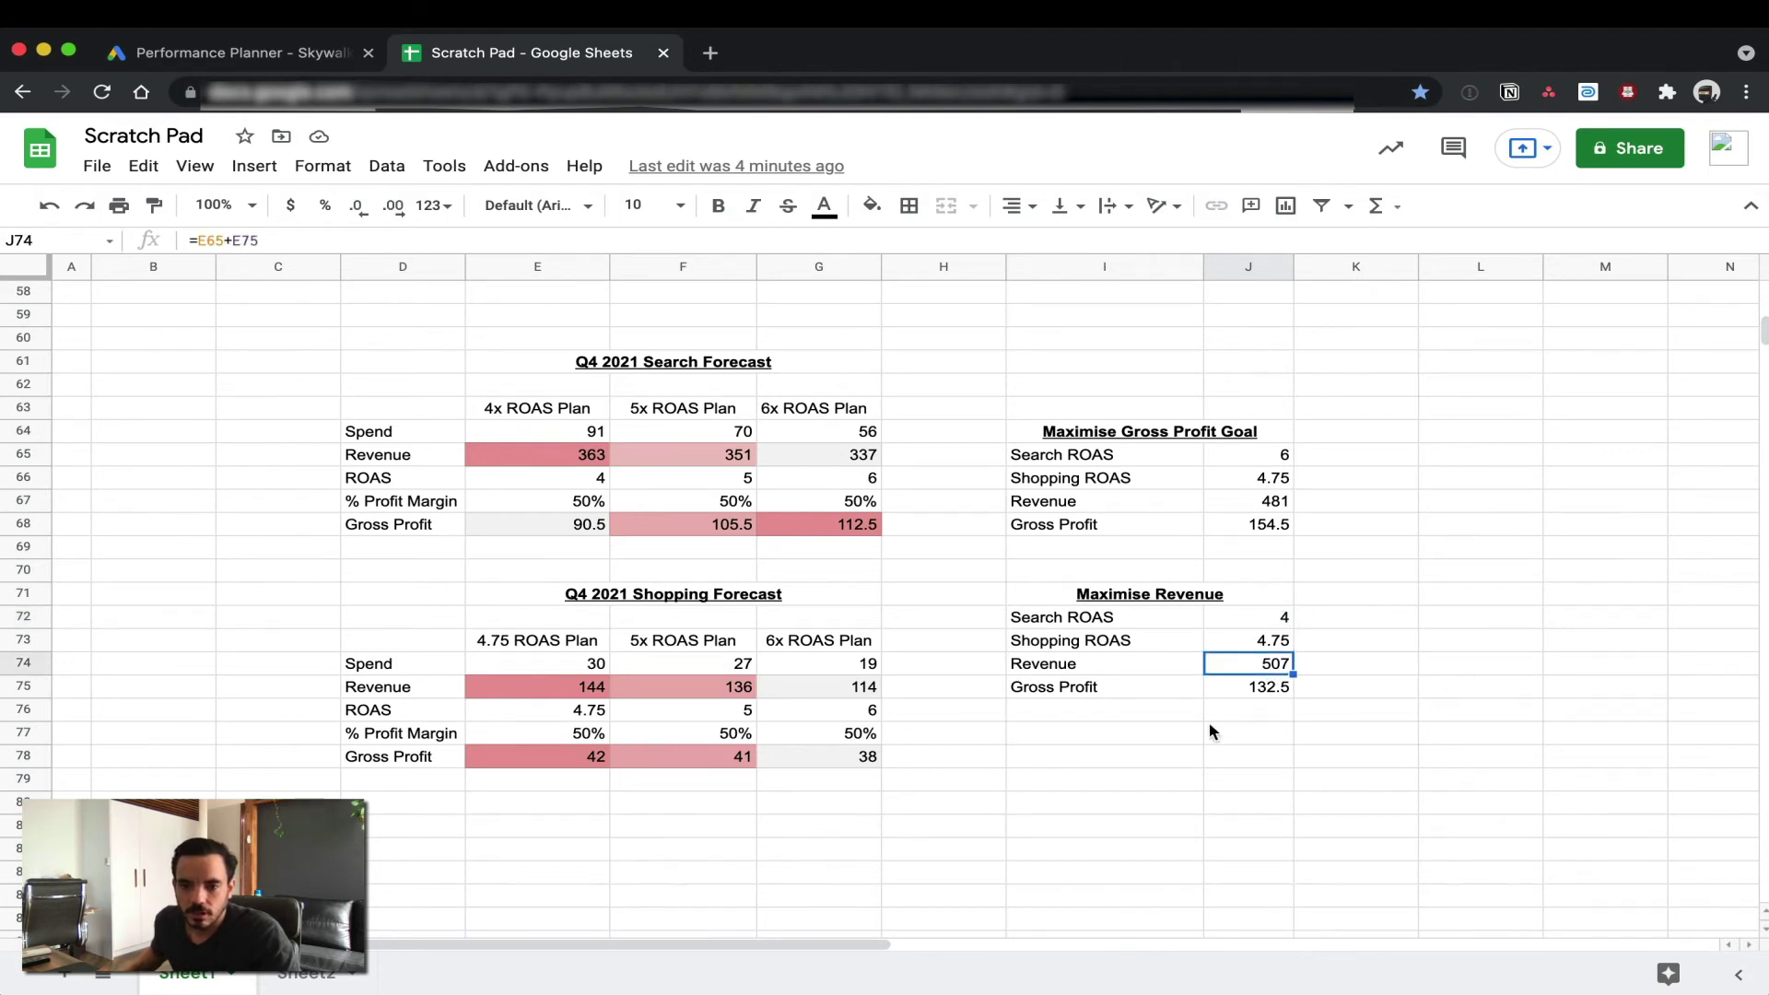
left_click(1079, 690)
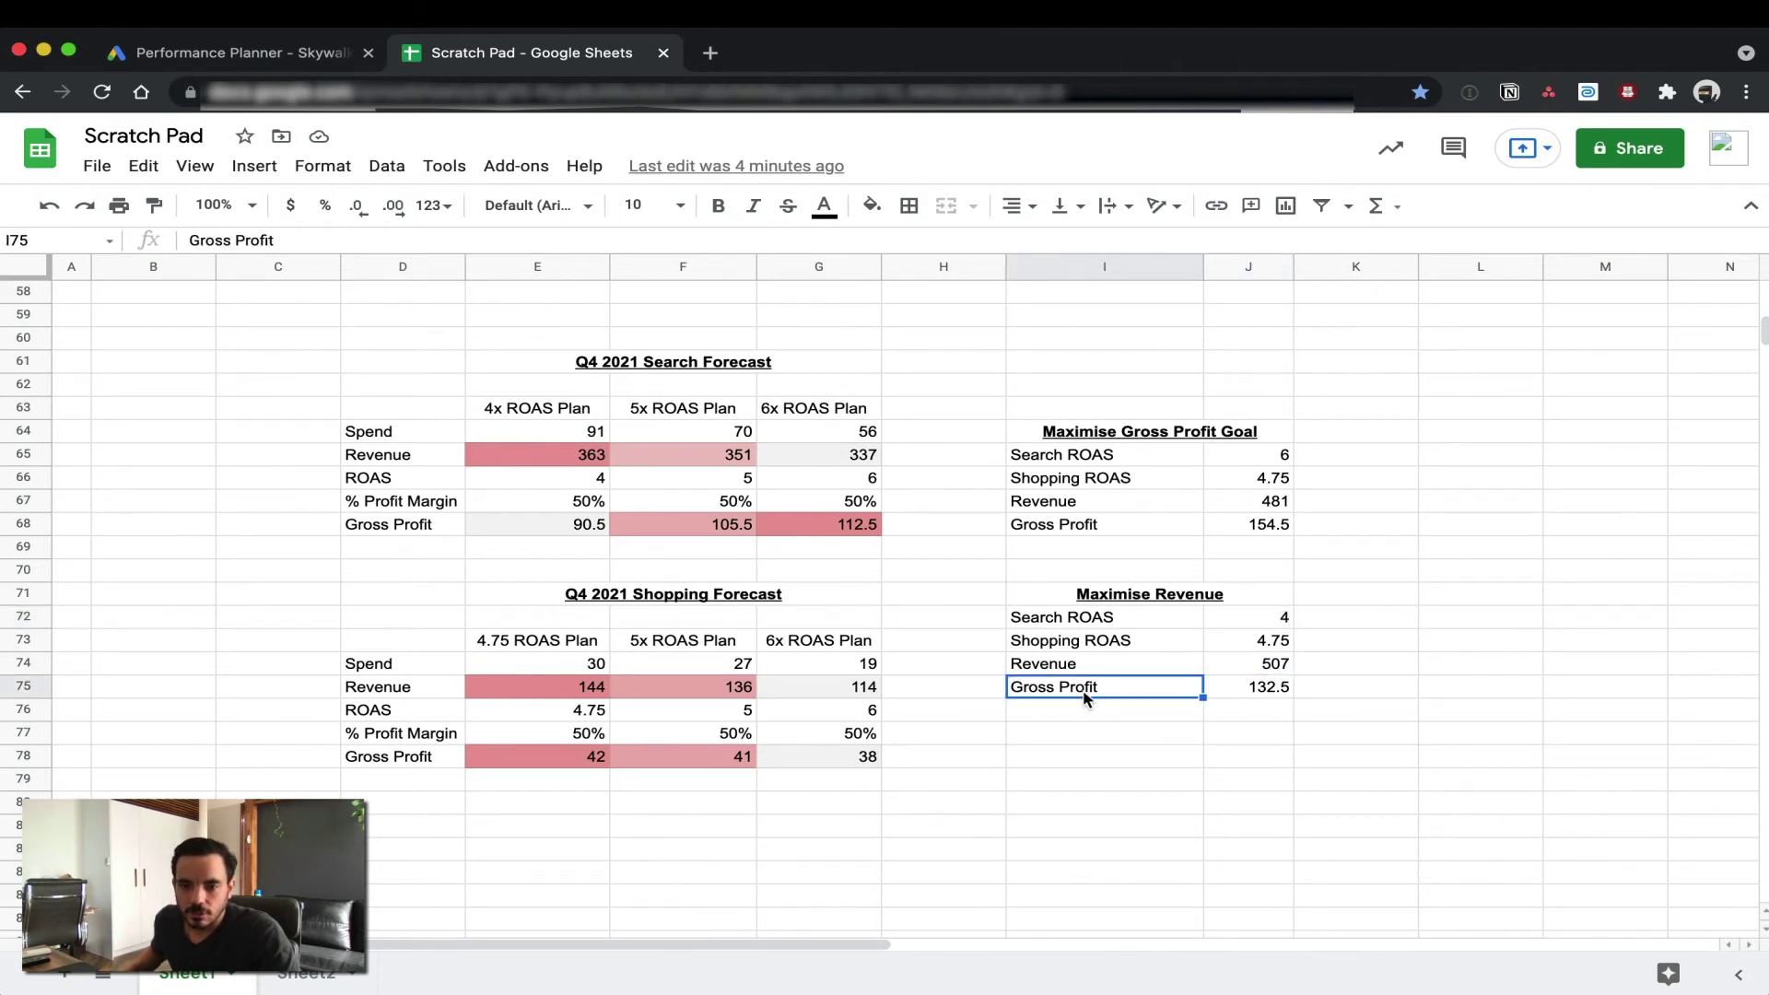
left_click(1288, 693)
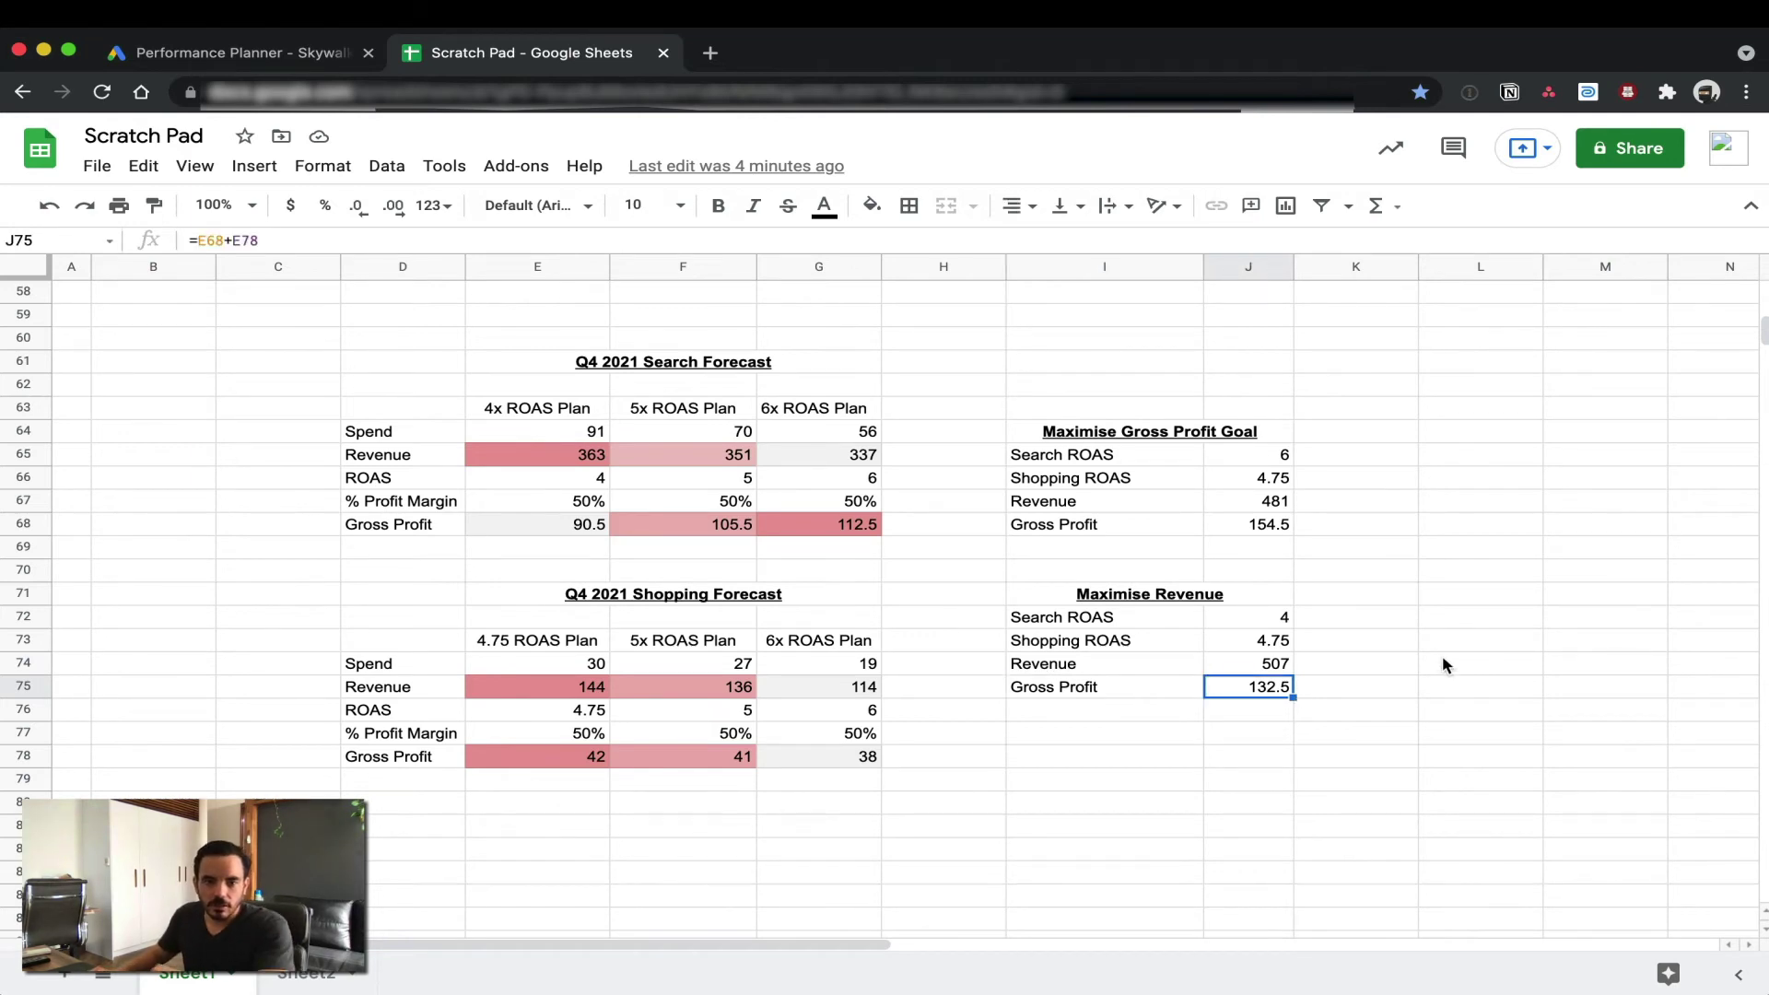
- In the Shopping Campaign Plan, set the conv. value / spend target to 6
left_click(259, 53)
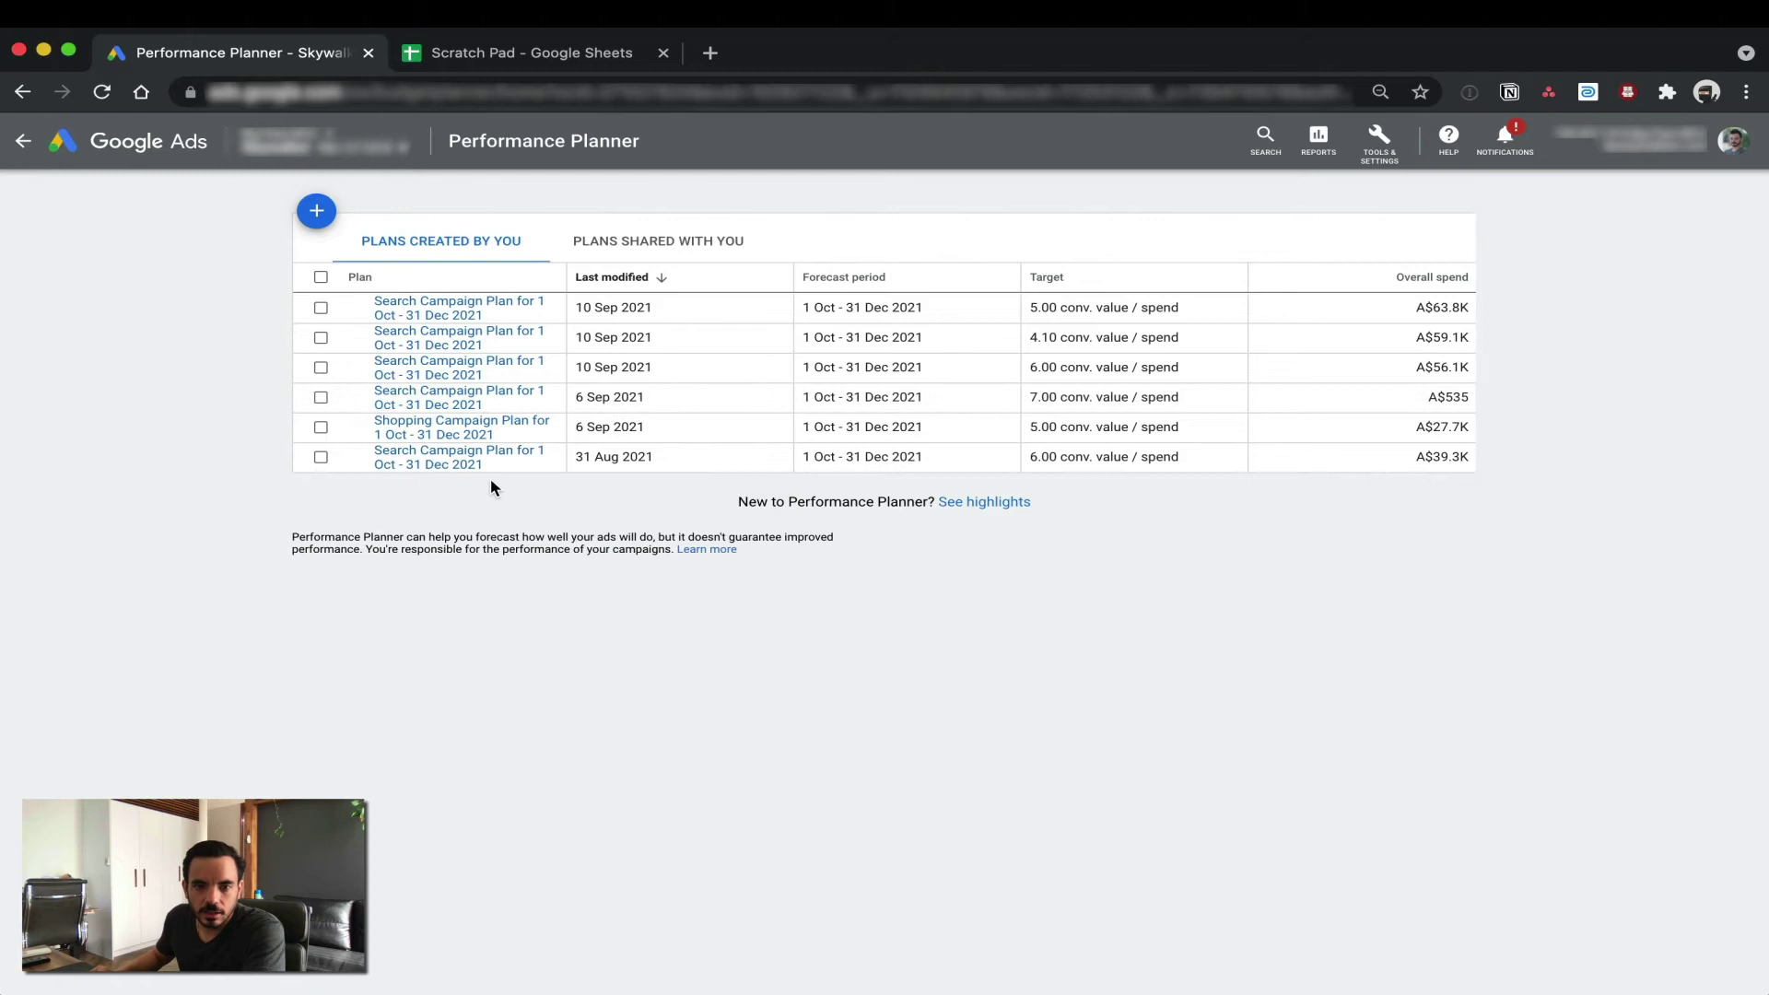
left_click(487, 431)
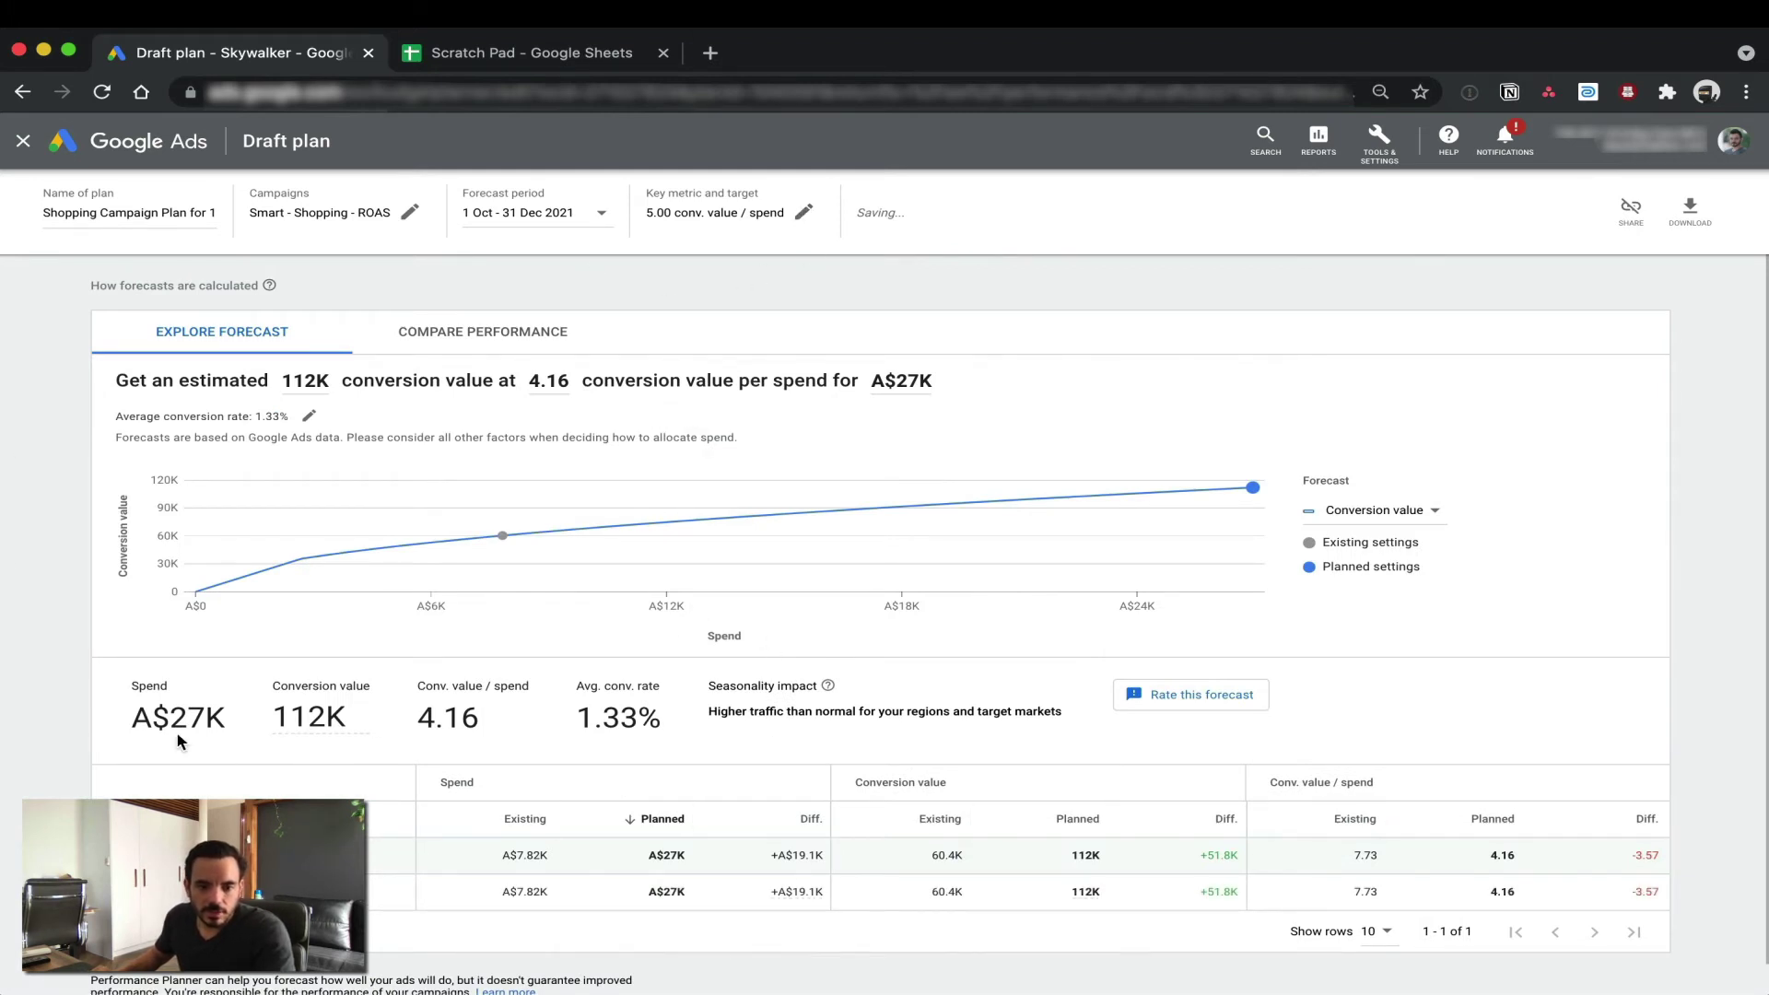
left_click(803, 212)
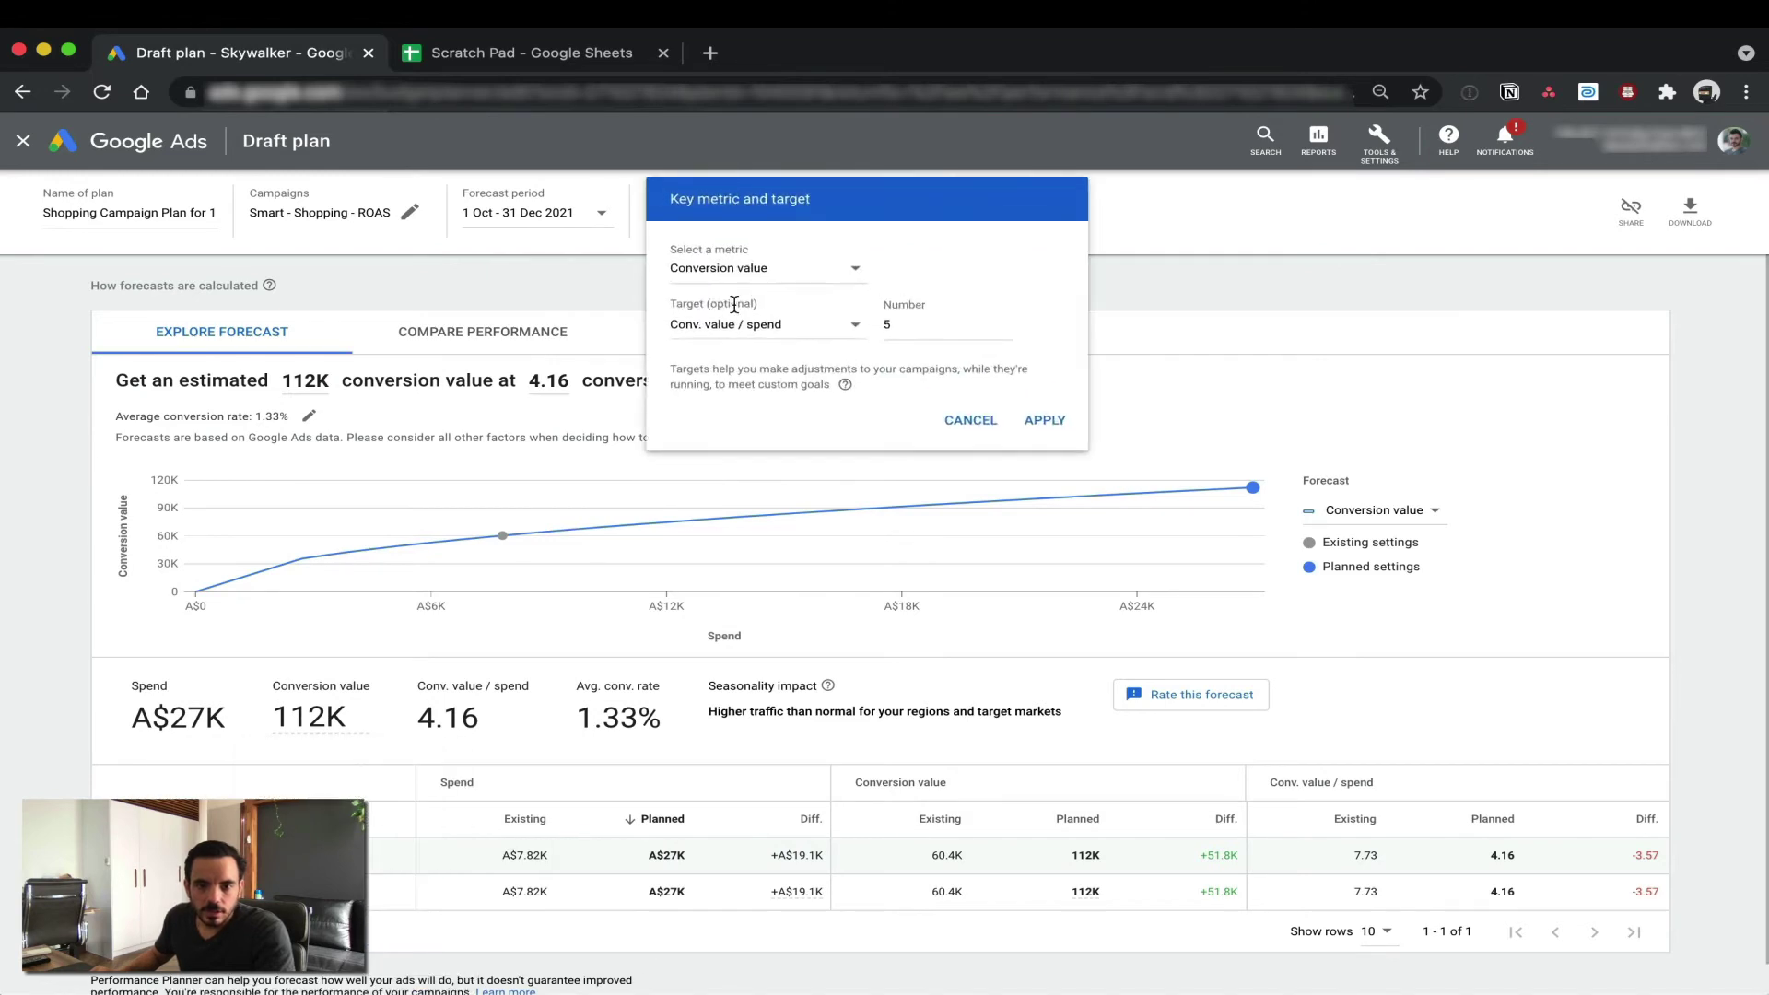
double_click(949, 328)
type("6")
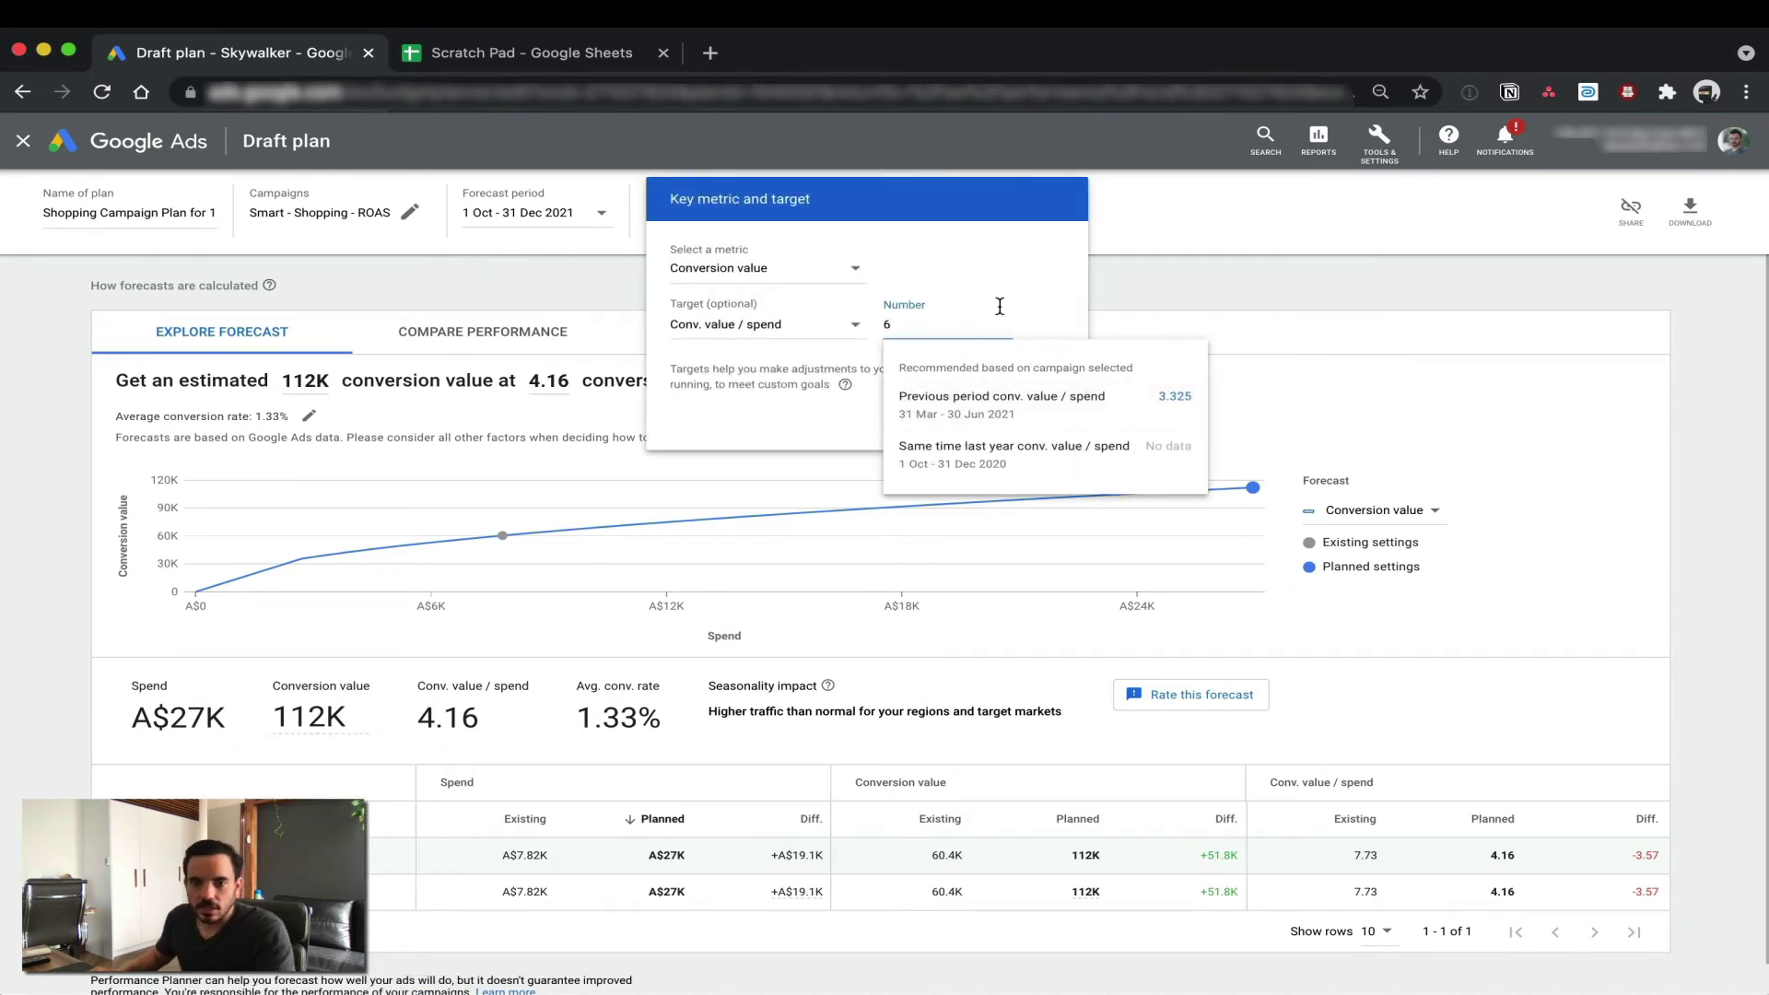
left_click(1048, 421)
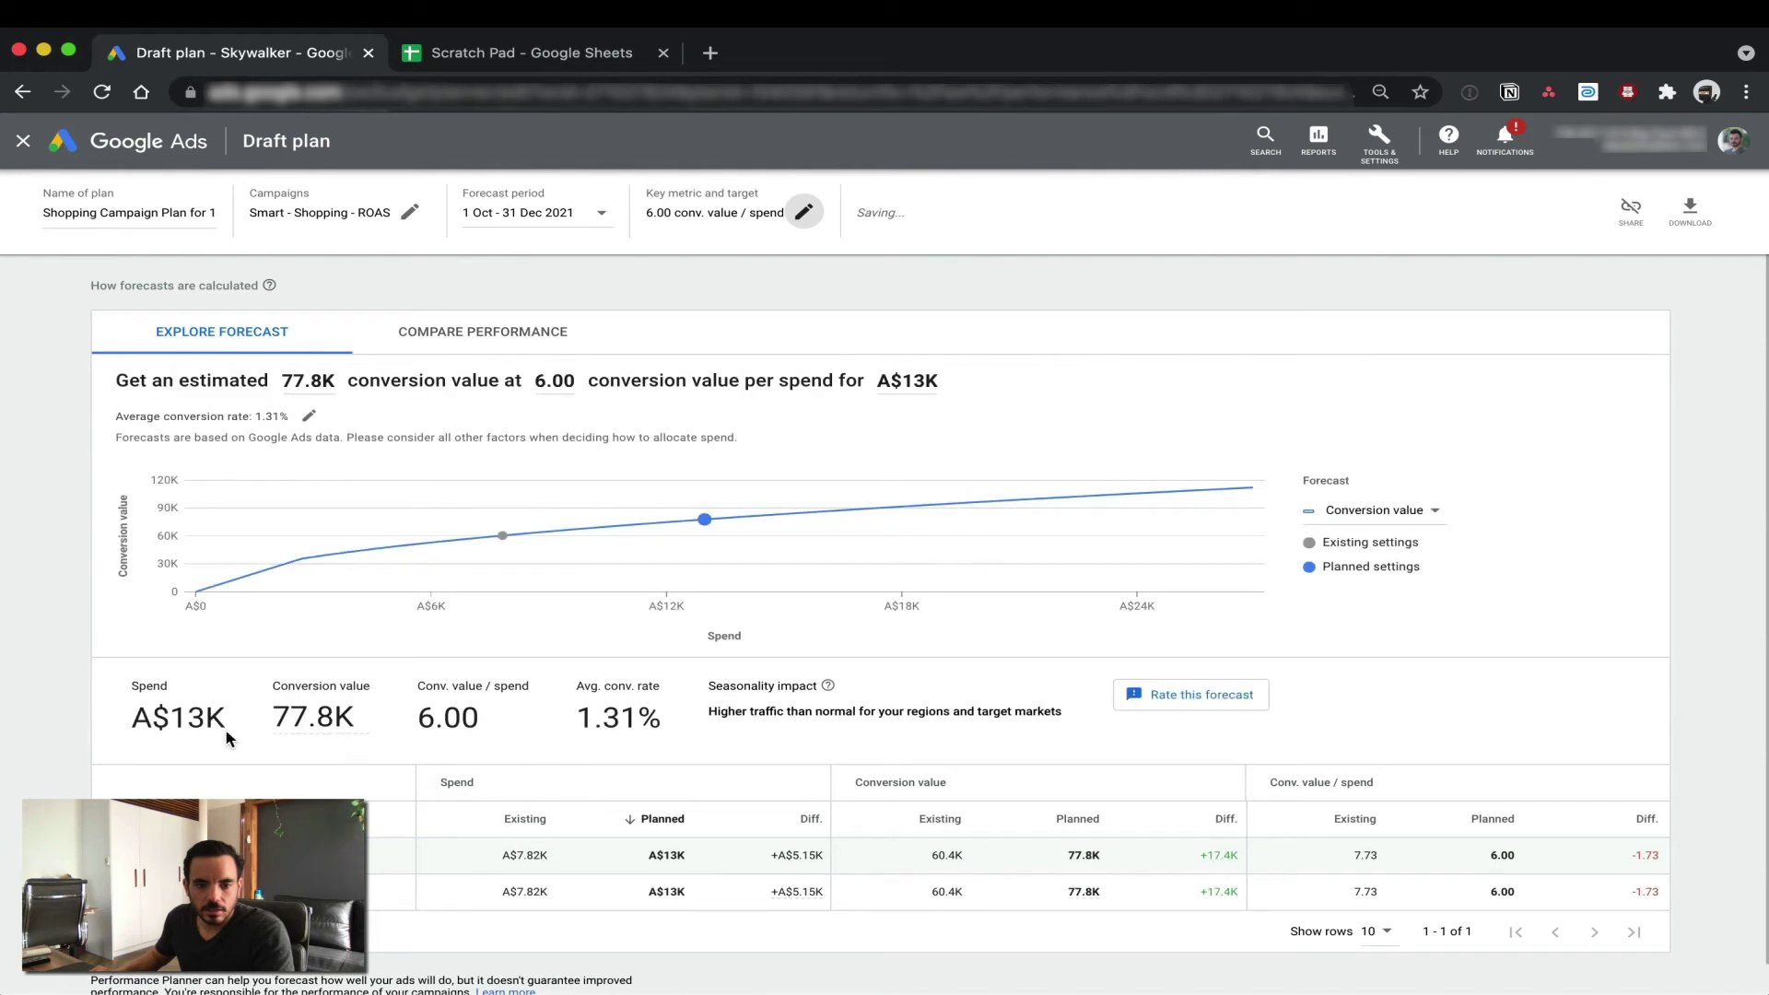
- Recheck the key metric settings without changes and return to the Scratch Pad spreadsheet
mouse_move(309, 730)
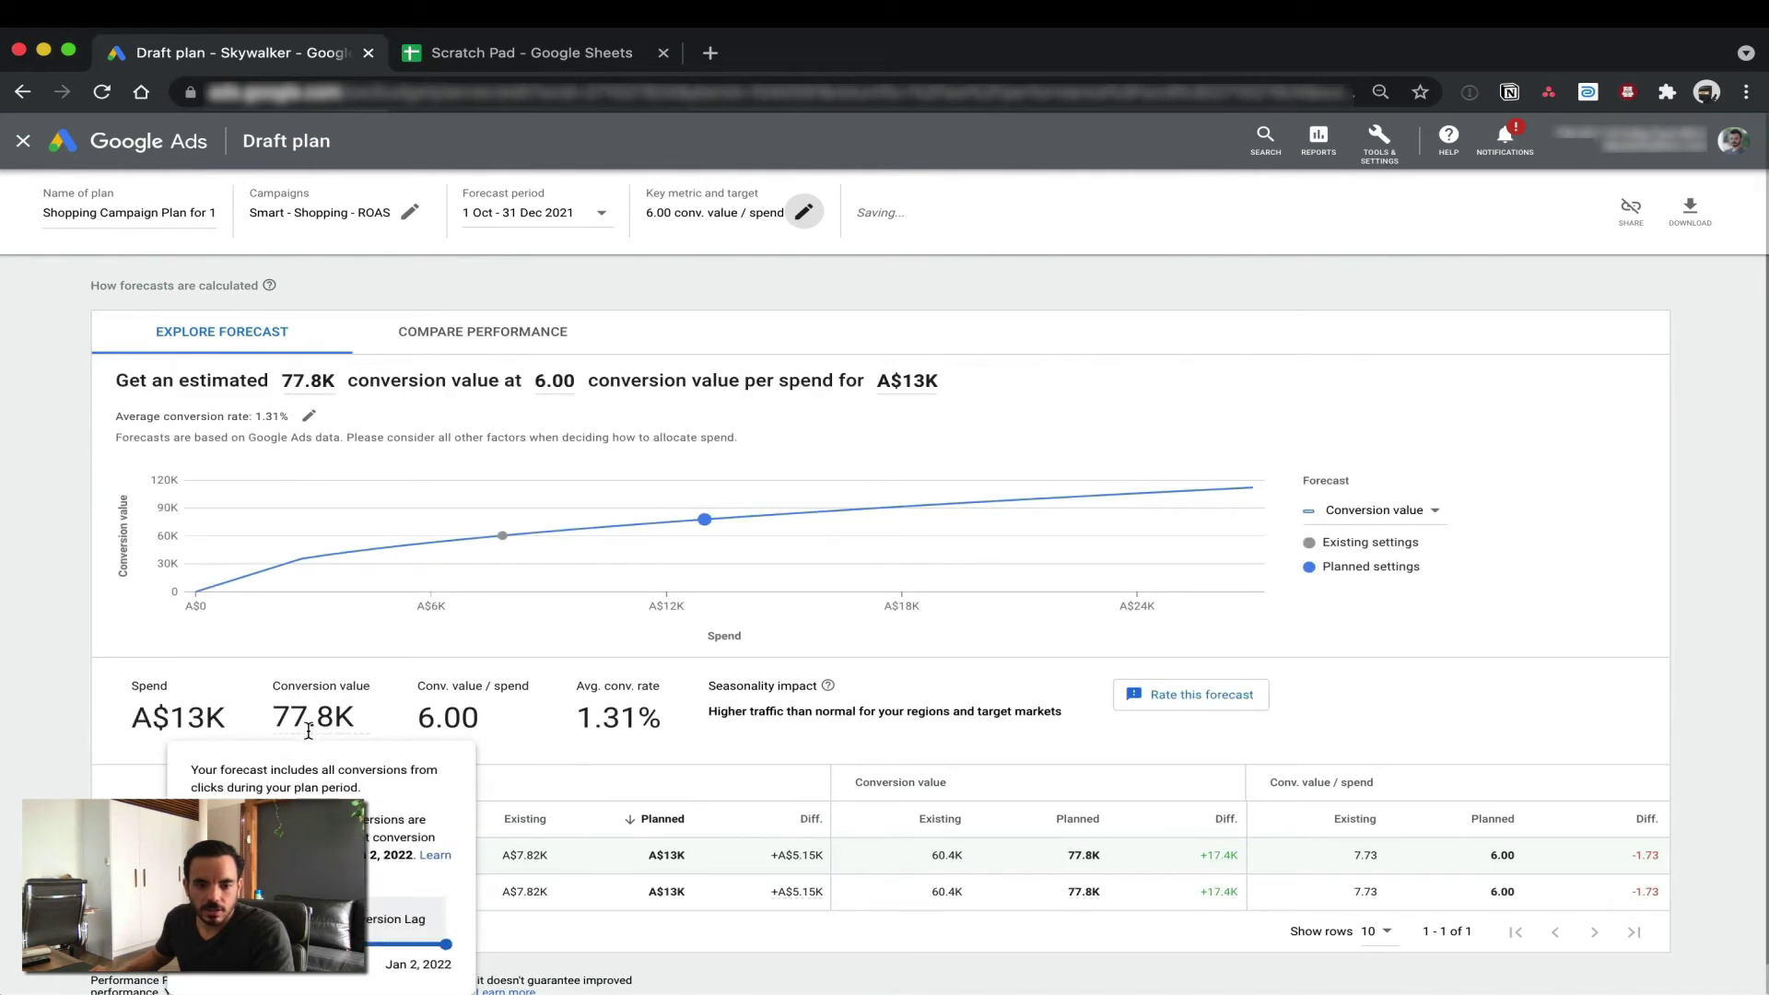
left_click(804, 212)
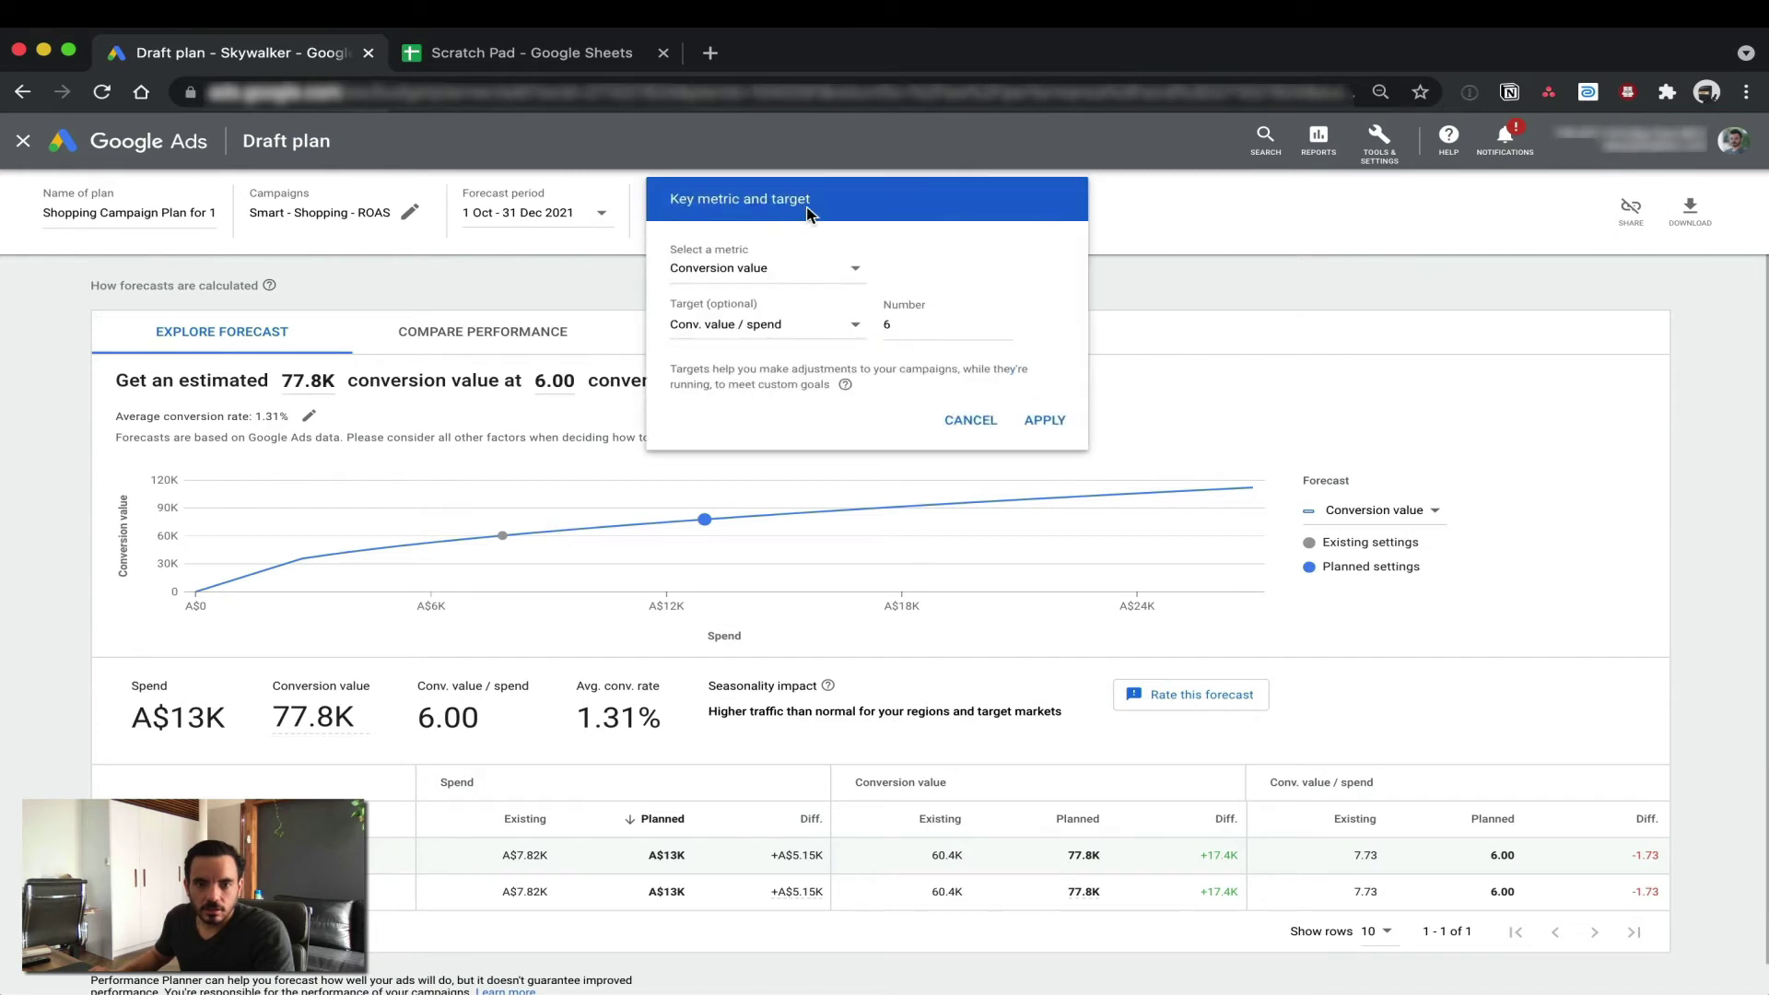
key("Escape")
left_click(533, 57)
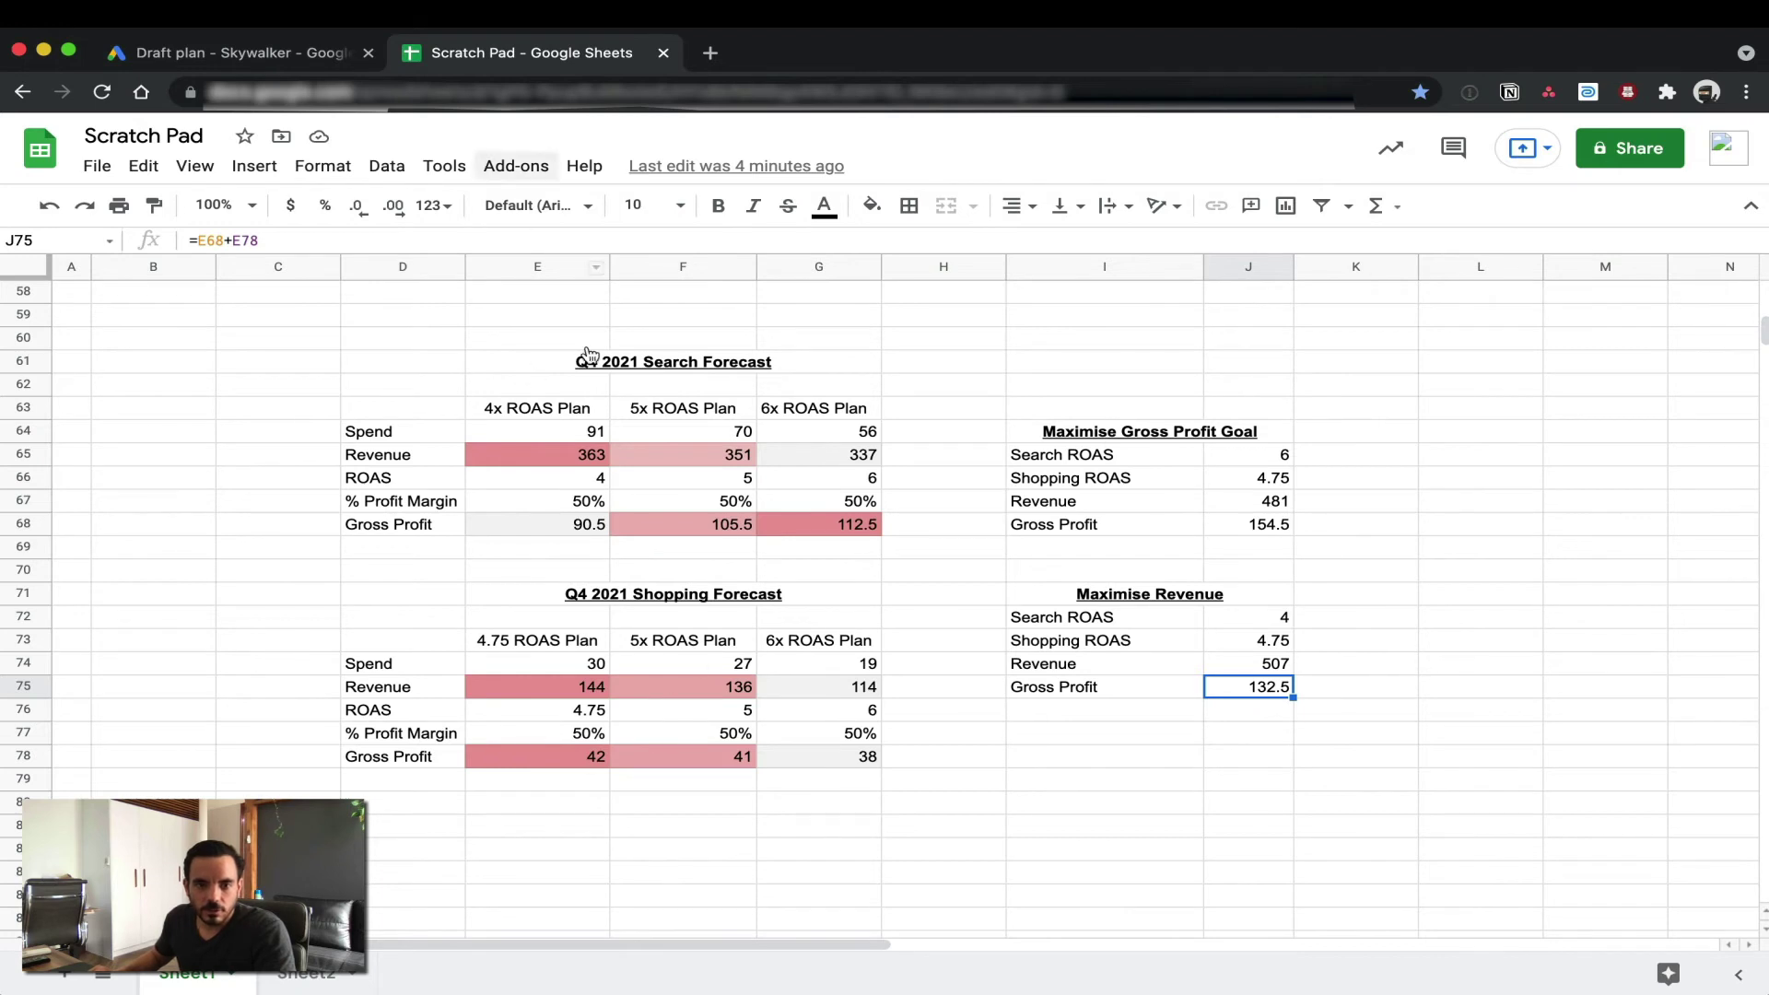
- Select the Shopping forecast table block, then go to the Performance Planner draft plan
left_click_drag(433, 595, 772, 755)
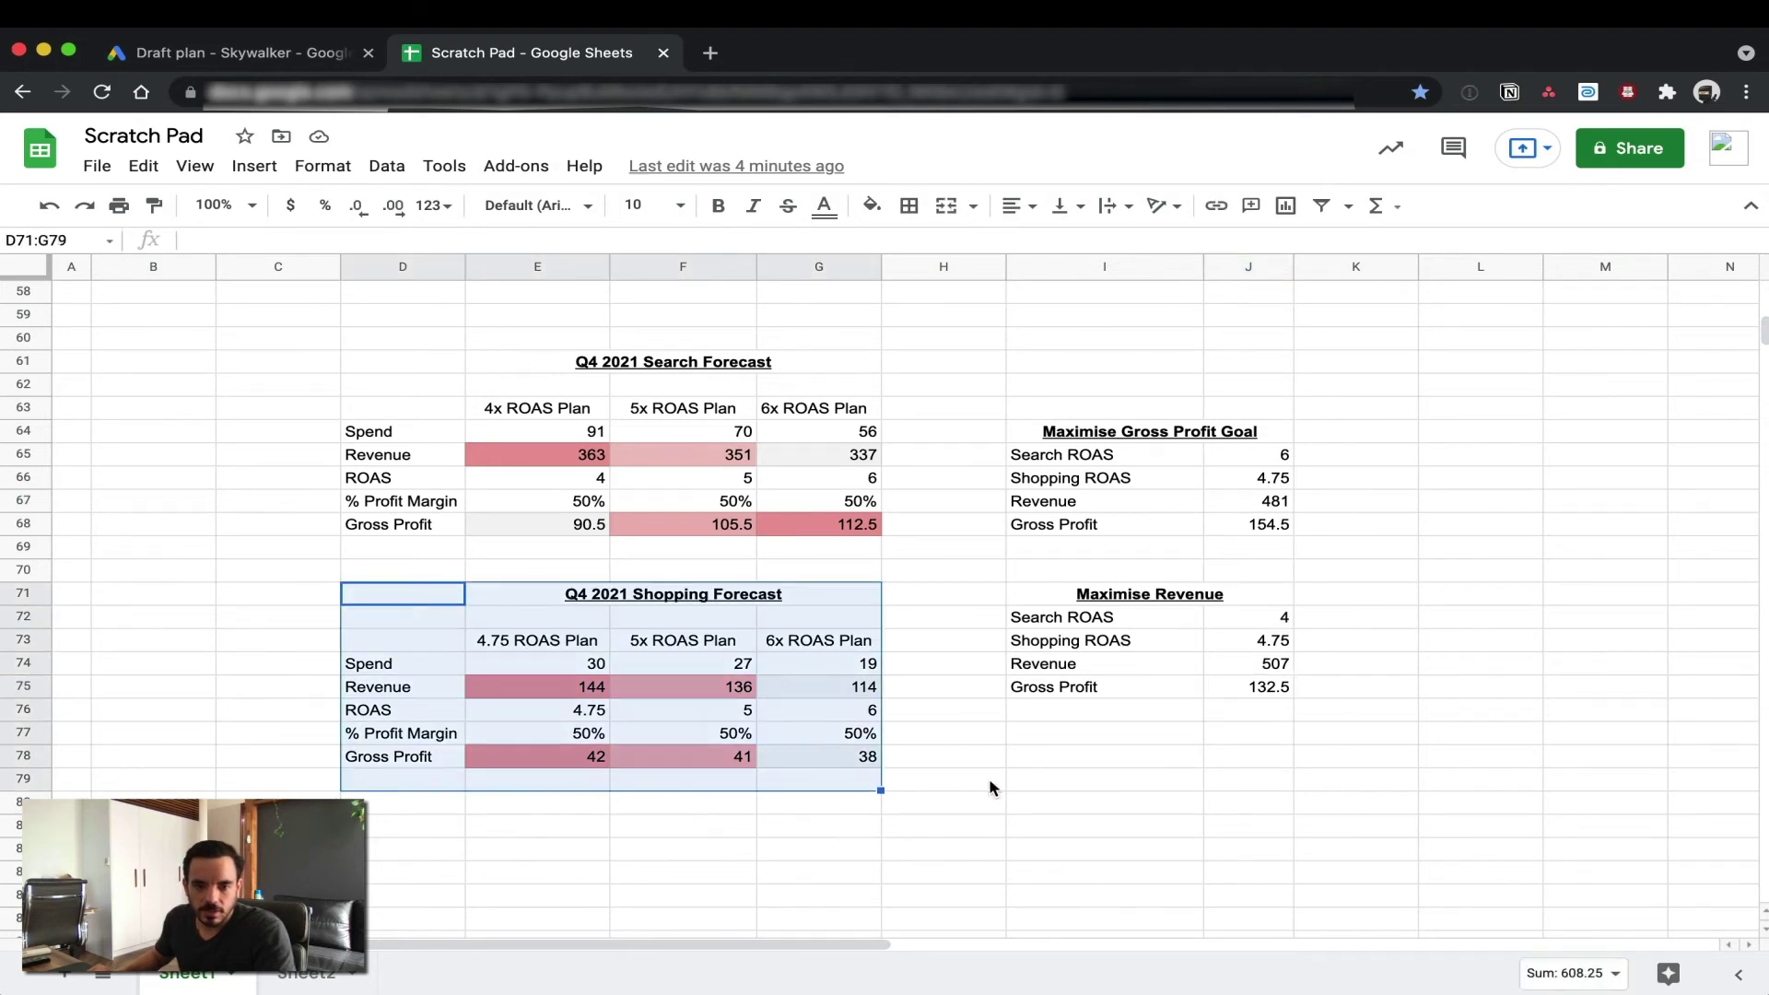
left_click(988, 778)
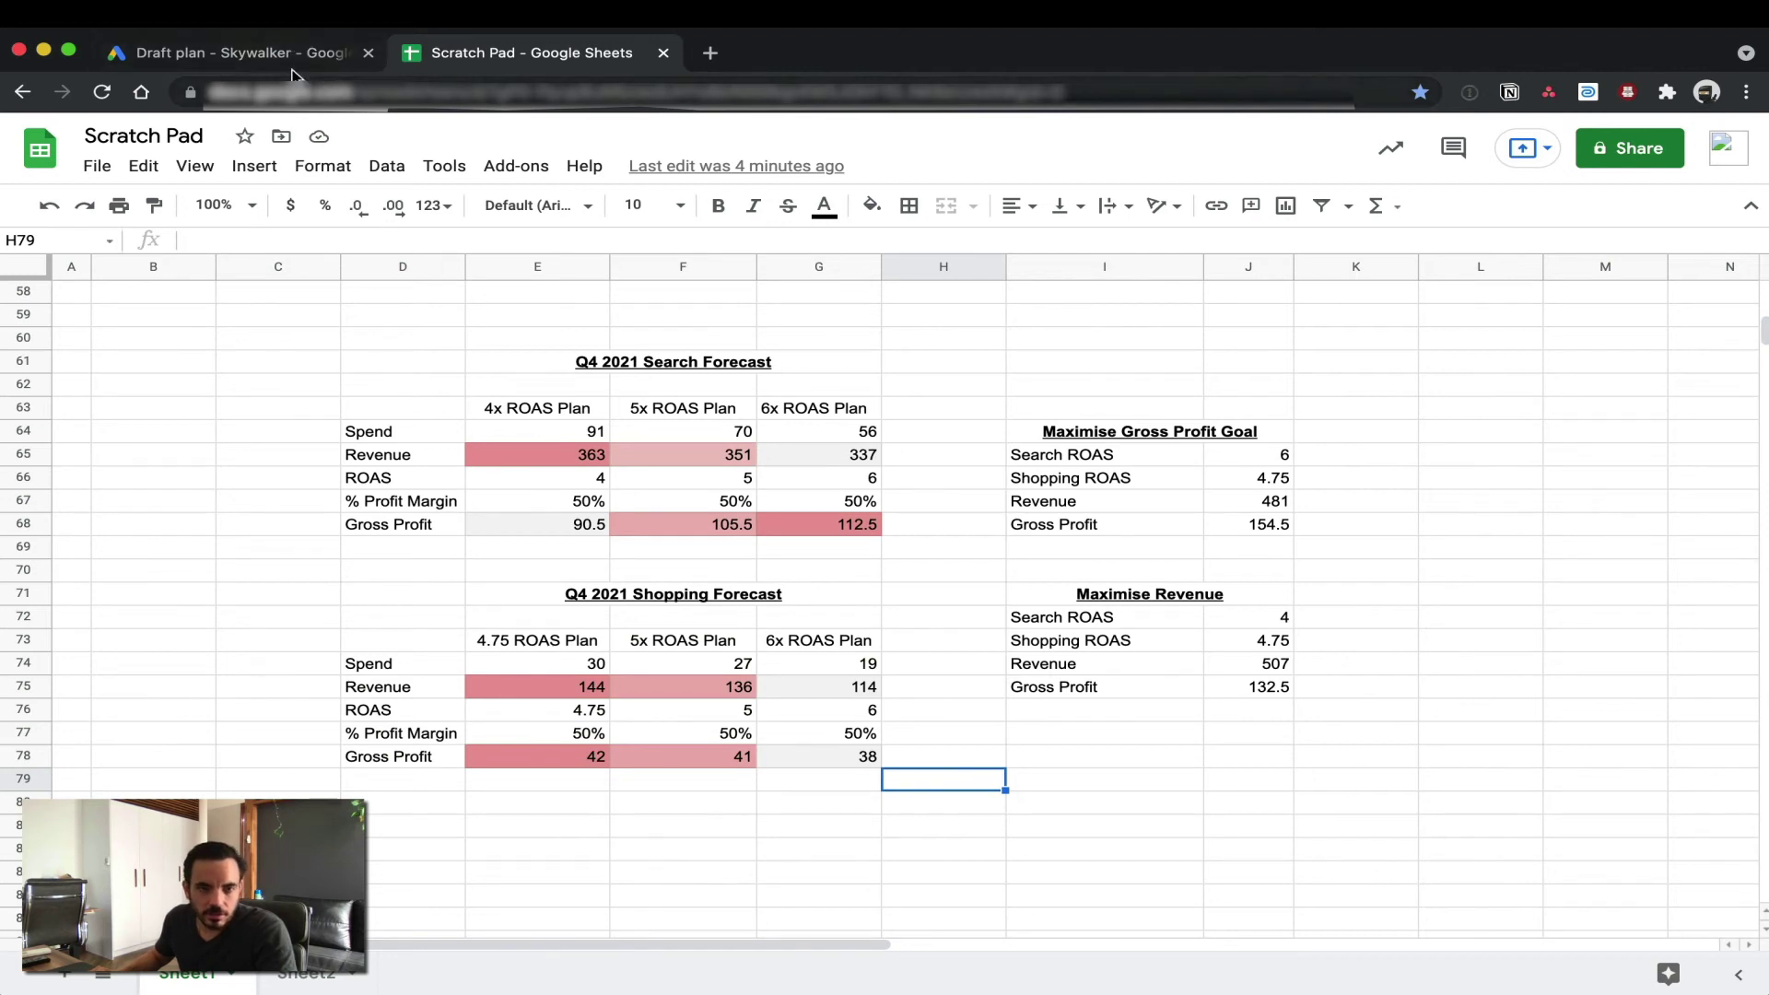
left_click(291, 46)
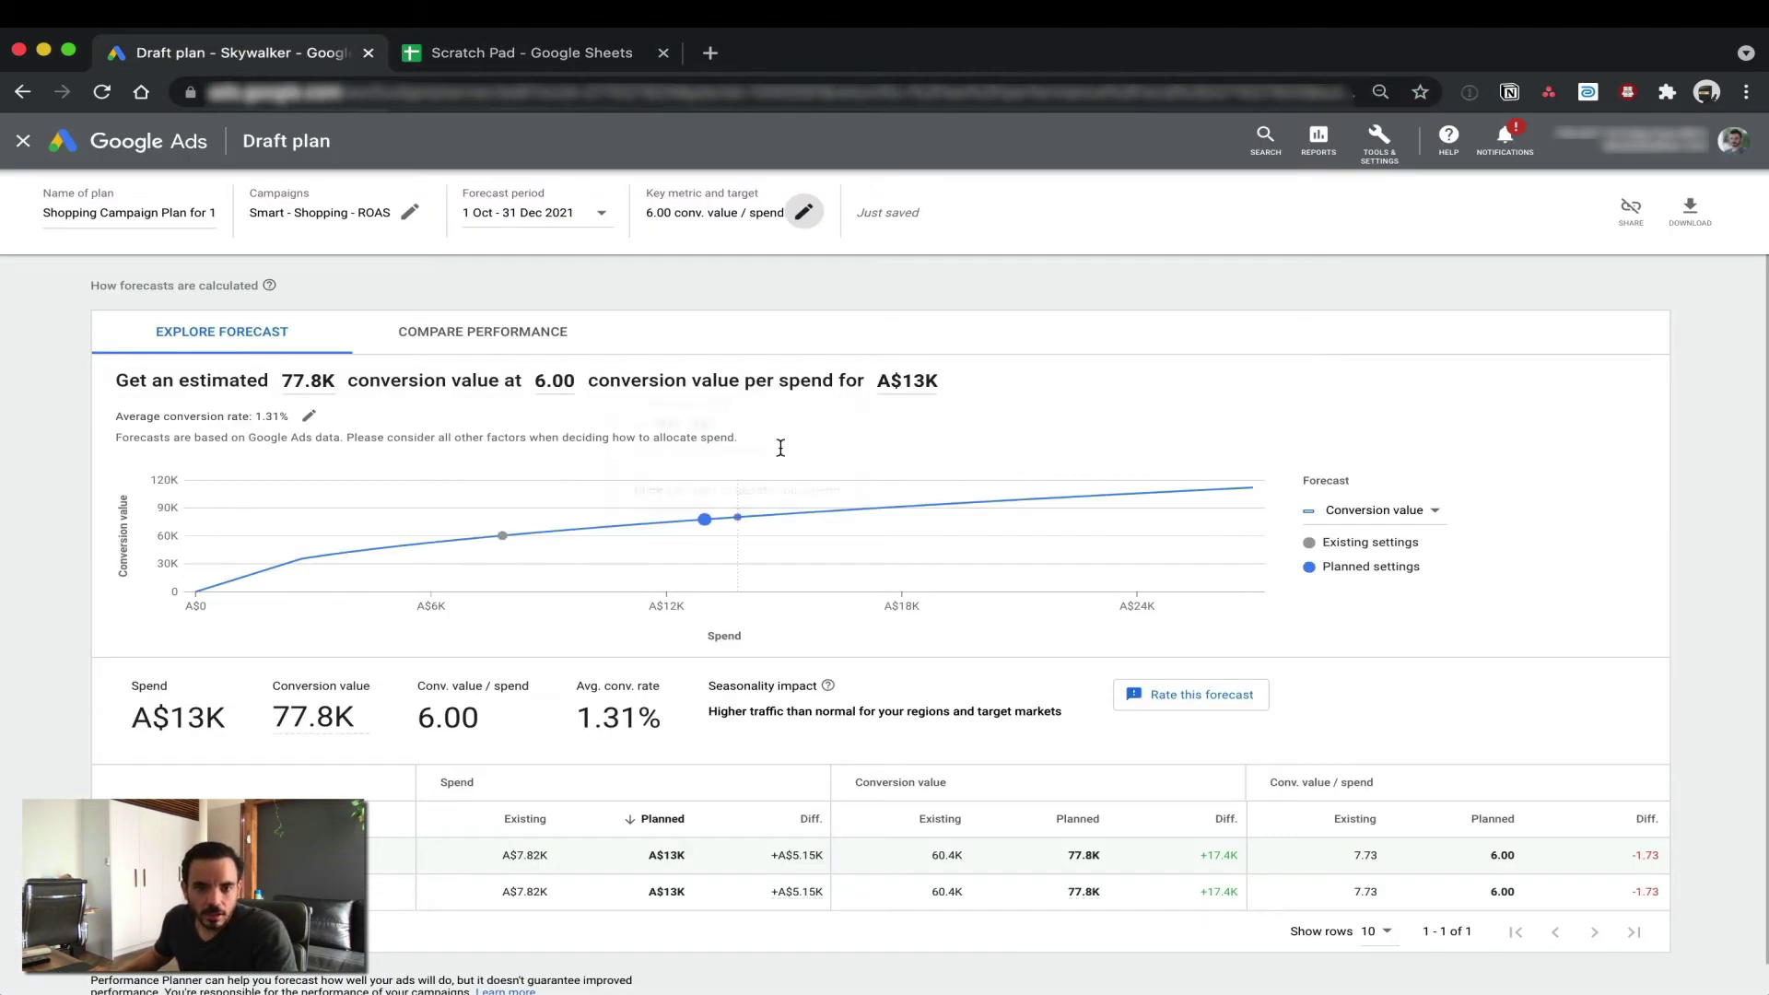
- Change the Shopping plan's conv. value / spend target to 7.00, then to 8.00
left_click(560, 381)
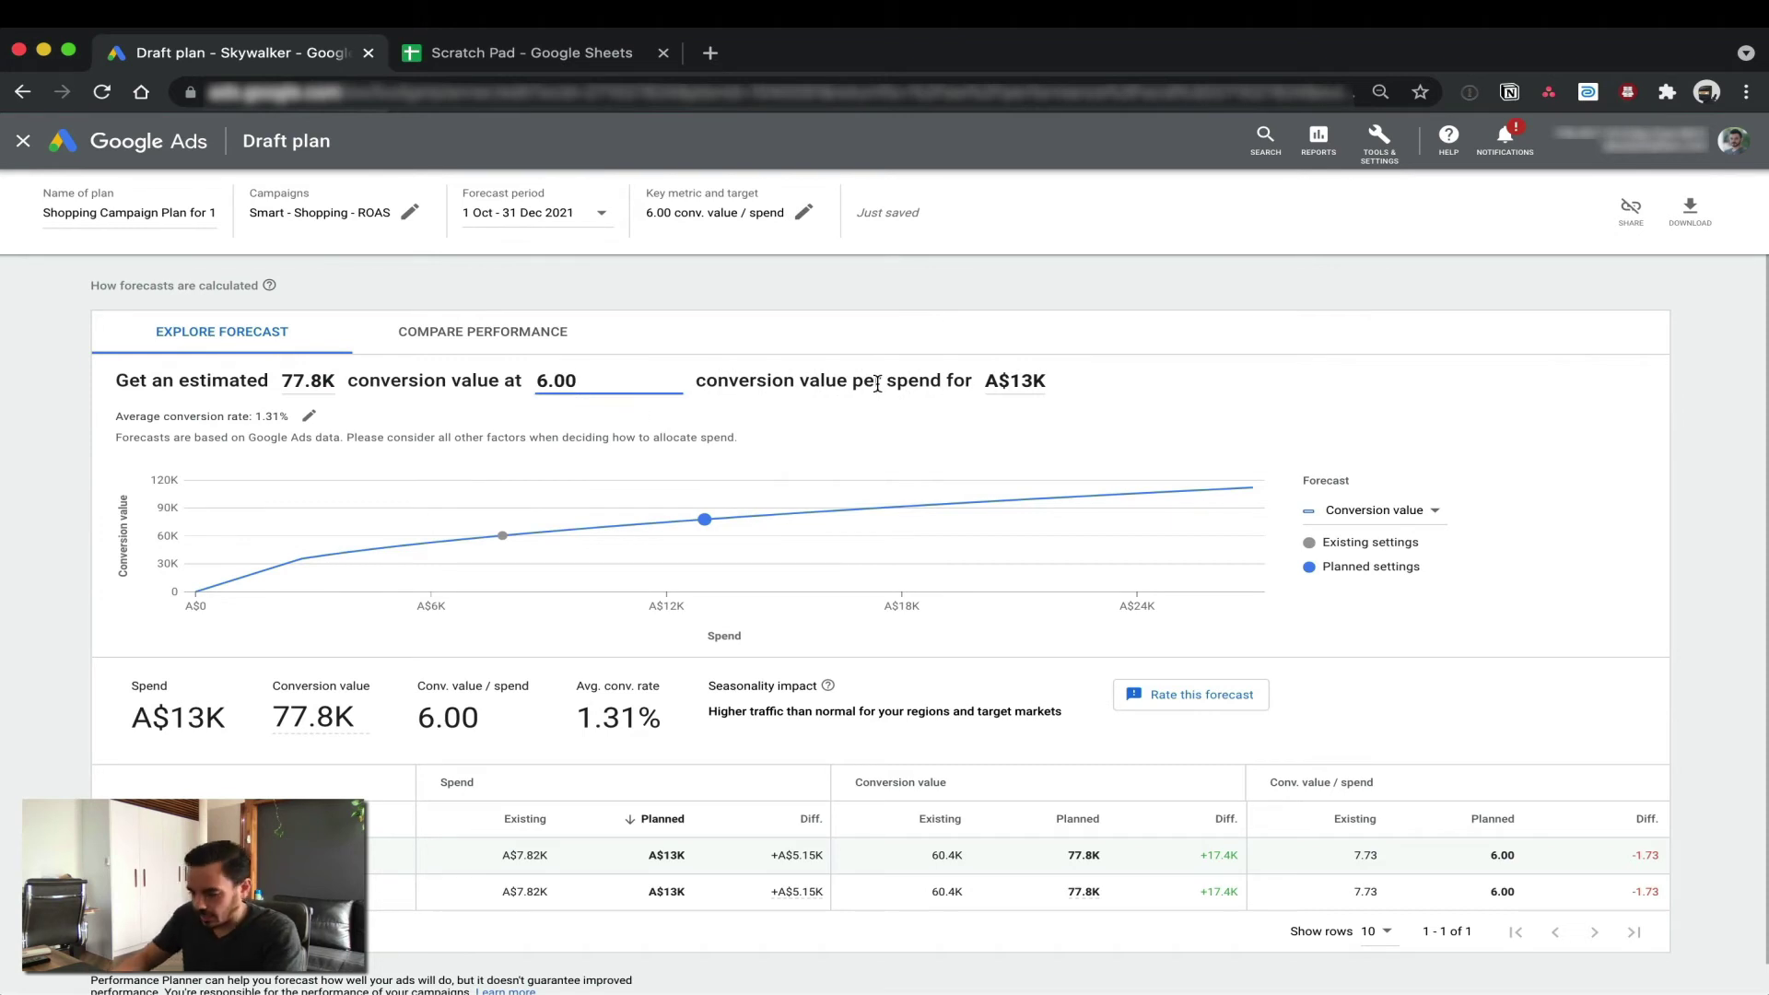
key("BackSpace")
key("BackSpace")
key("BackSpace")
key("BackSpace")
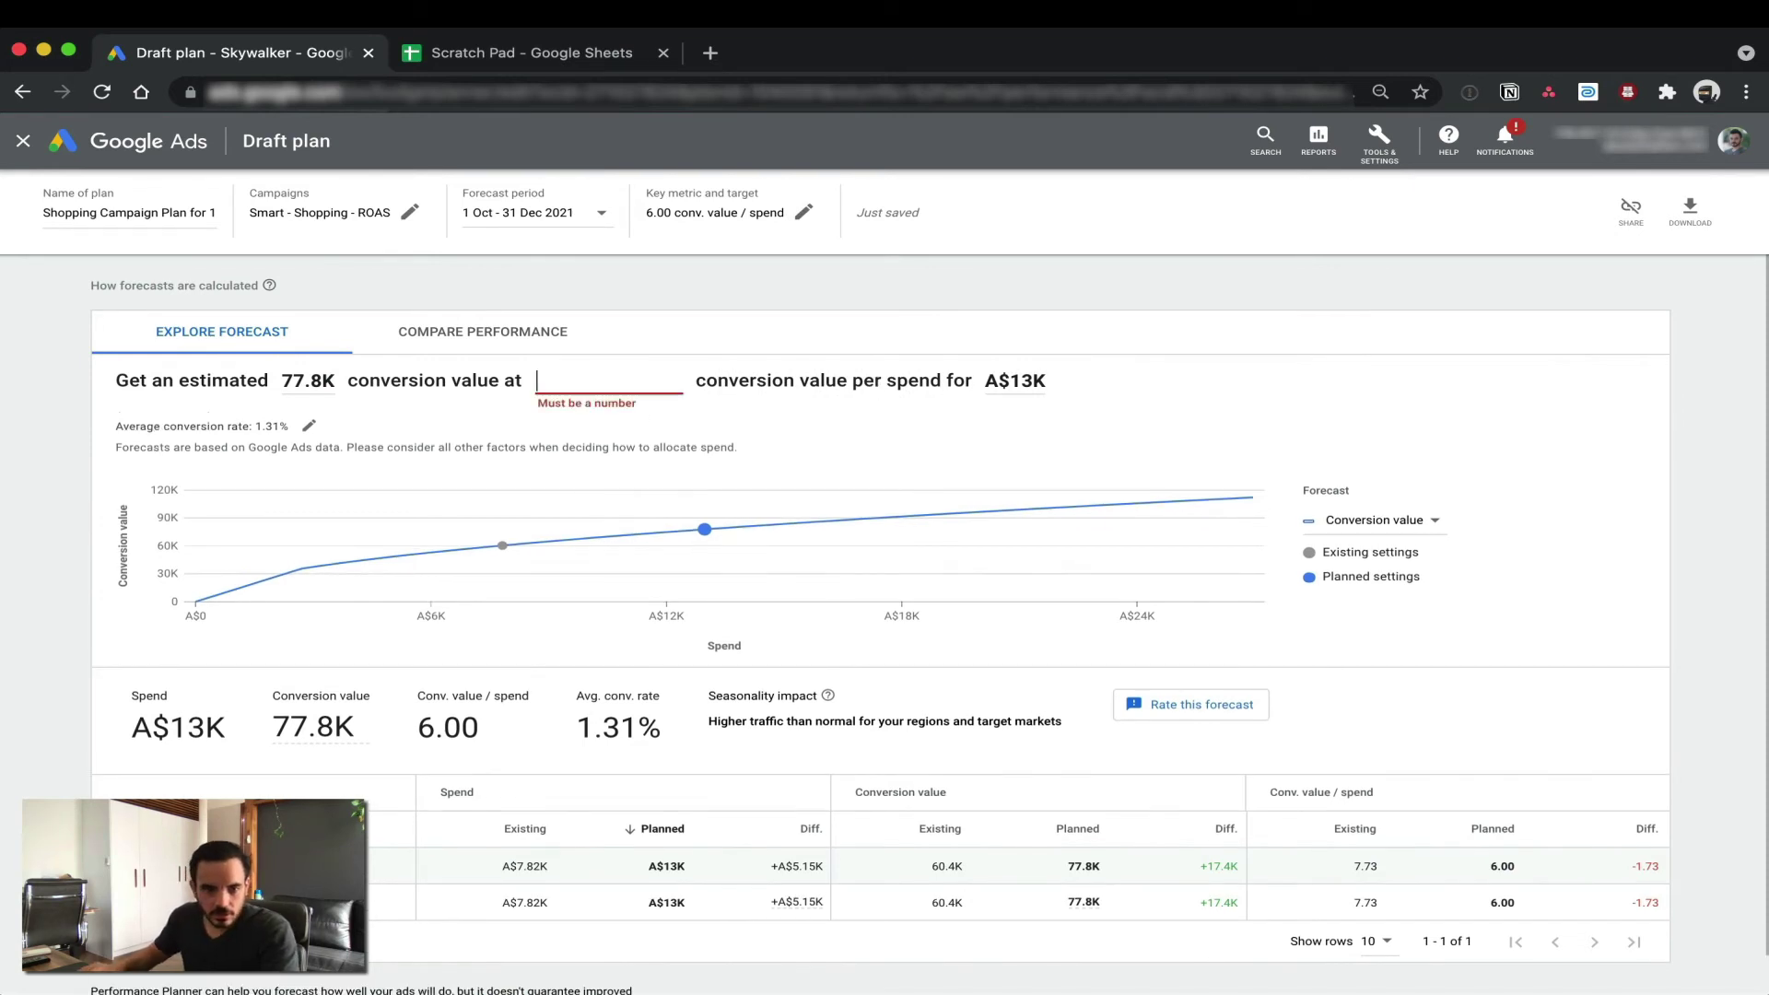
type("7")
key("Return")
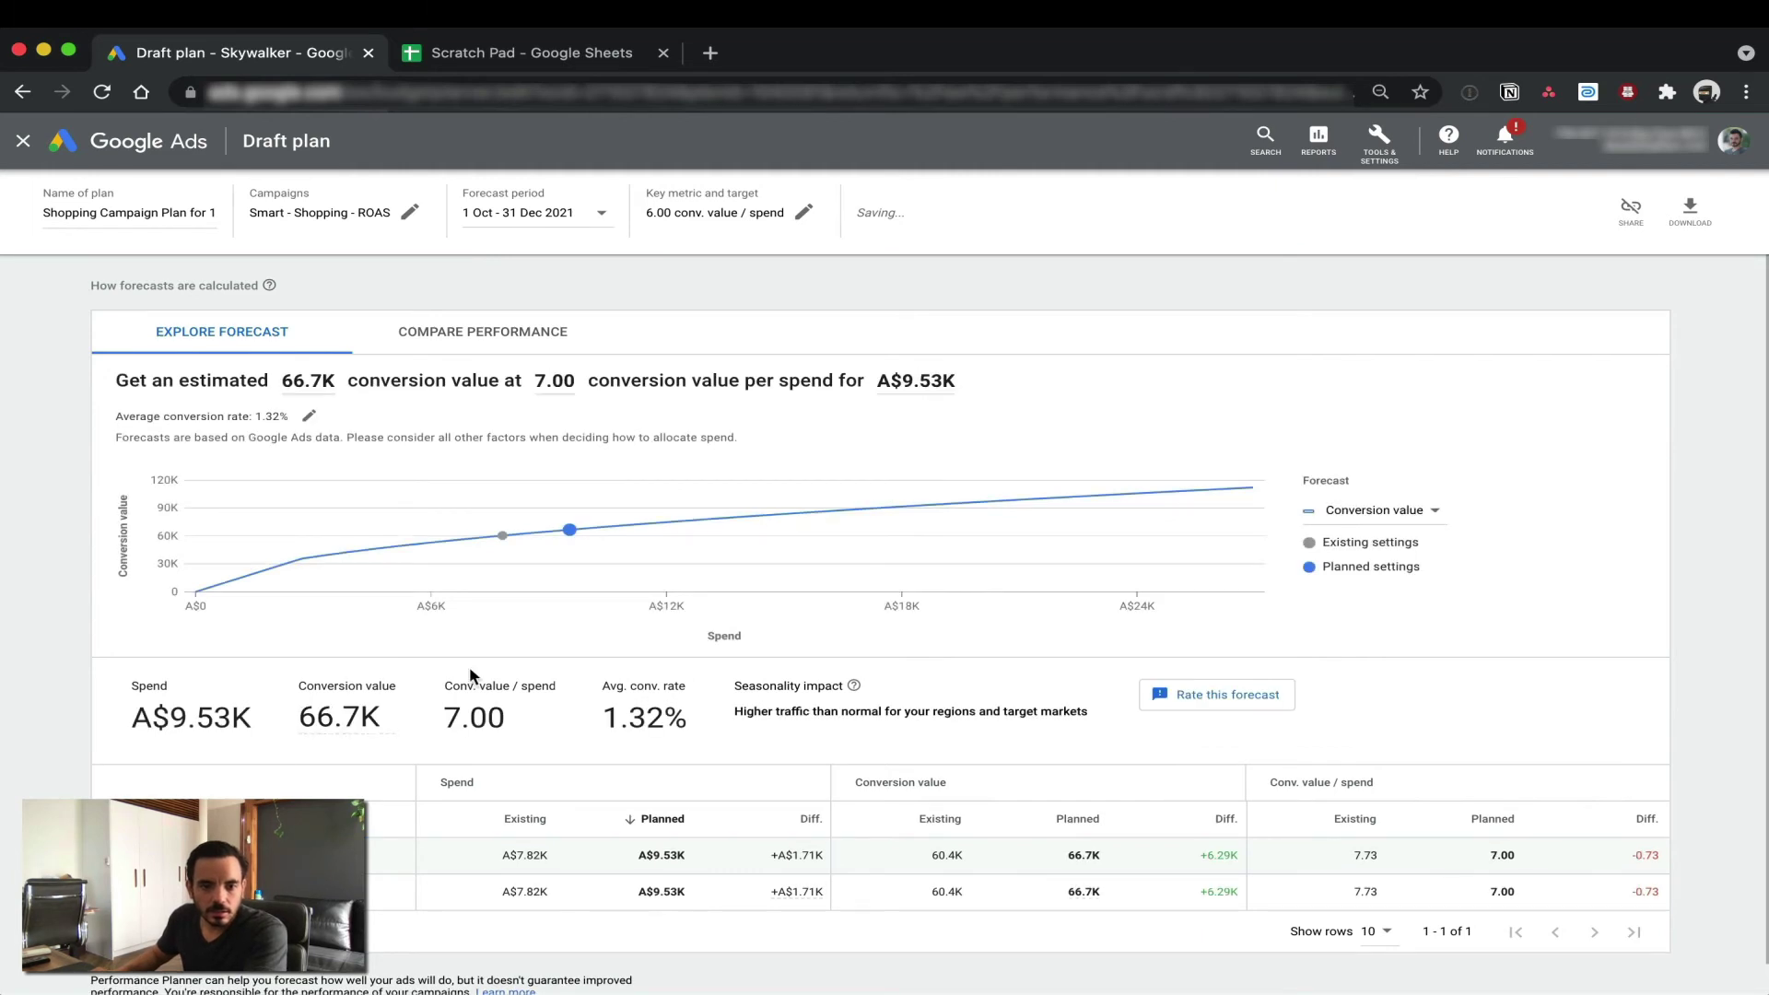
left_click(574, 378)
key("BackSpace")
key("BackSpace")
key("BackSpace")
key("BackSpace")
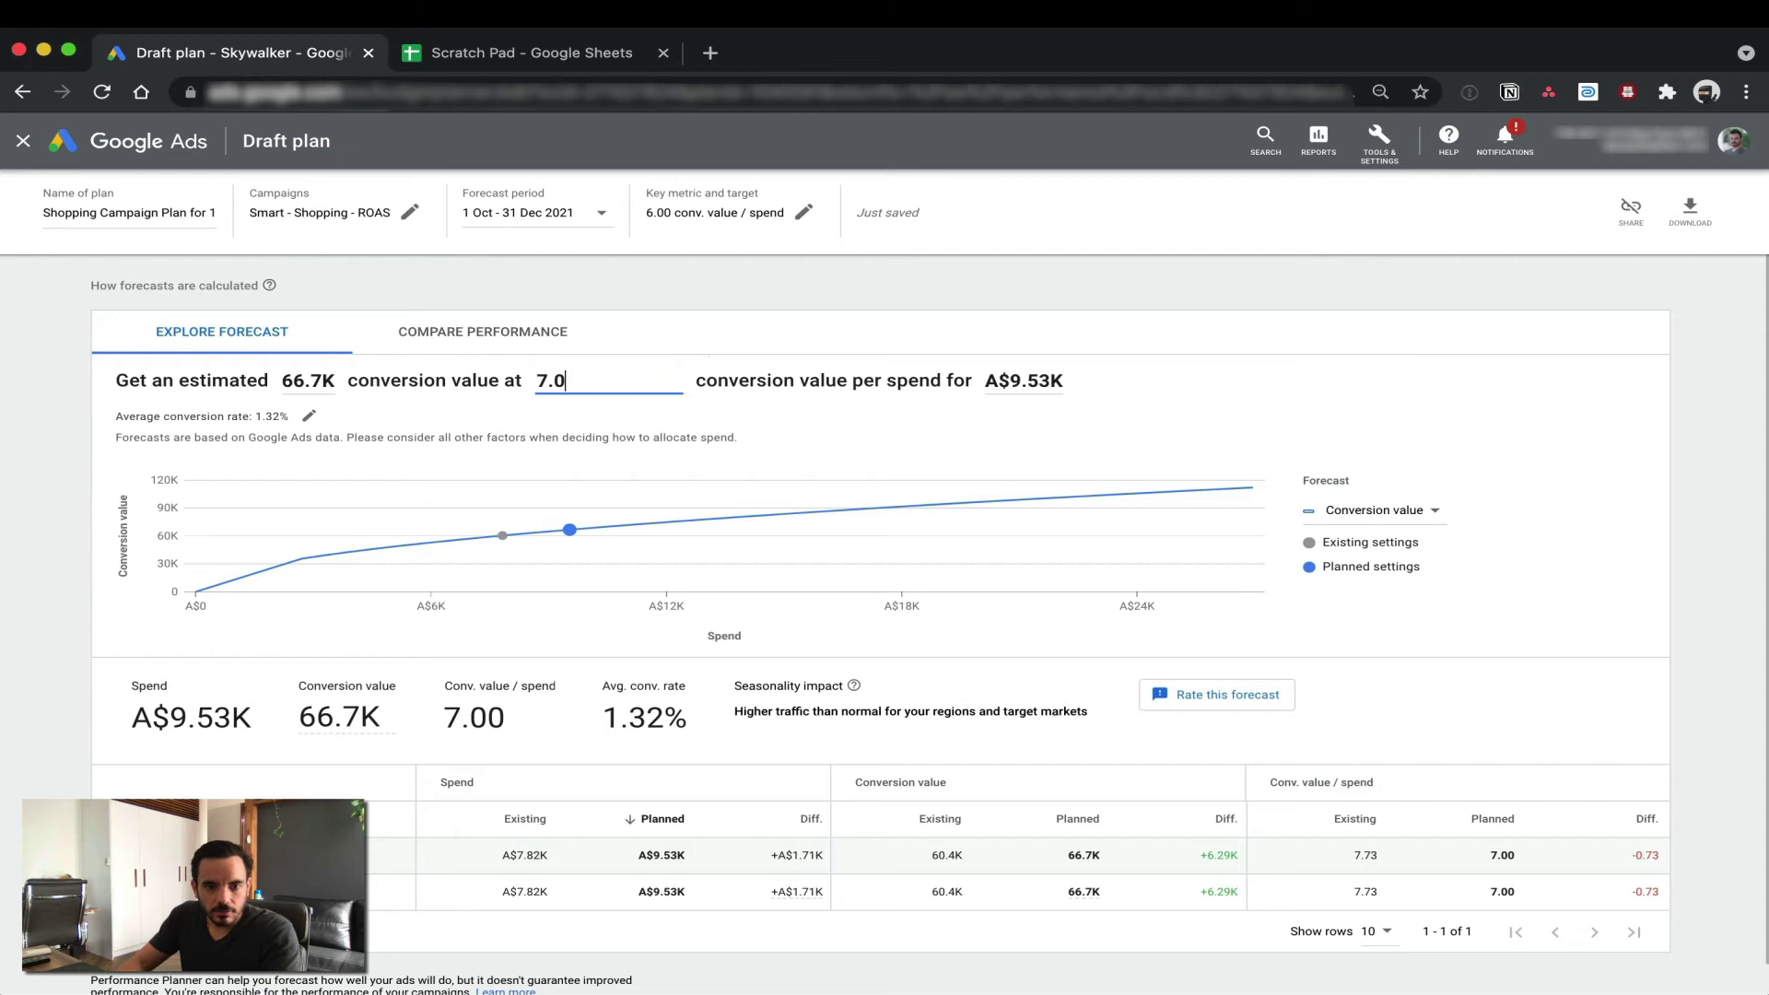
type("8")
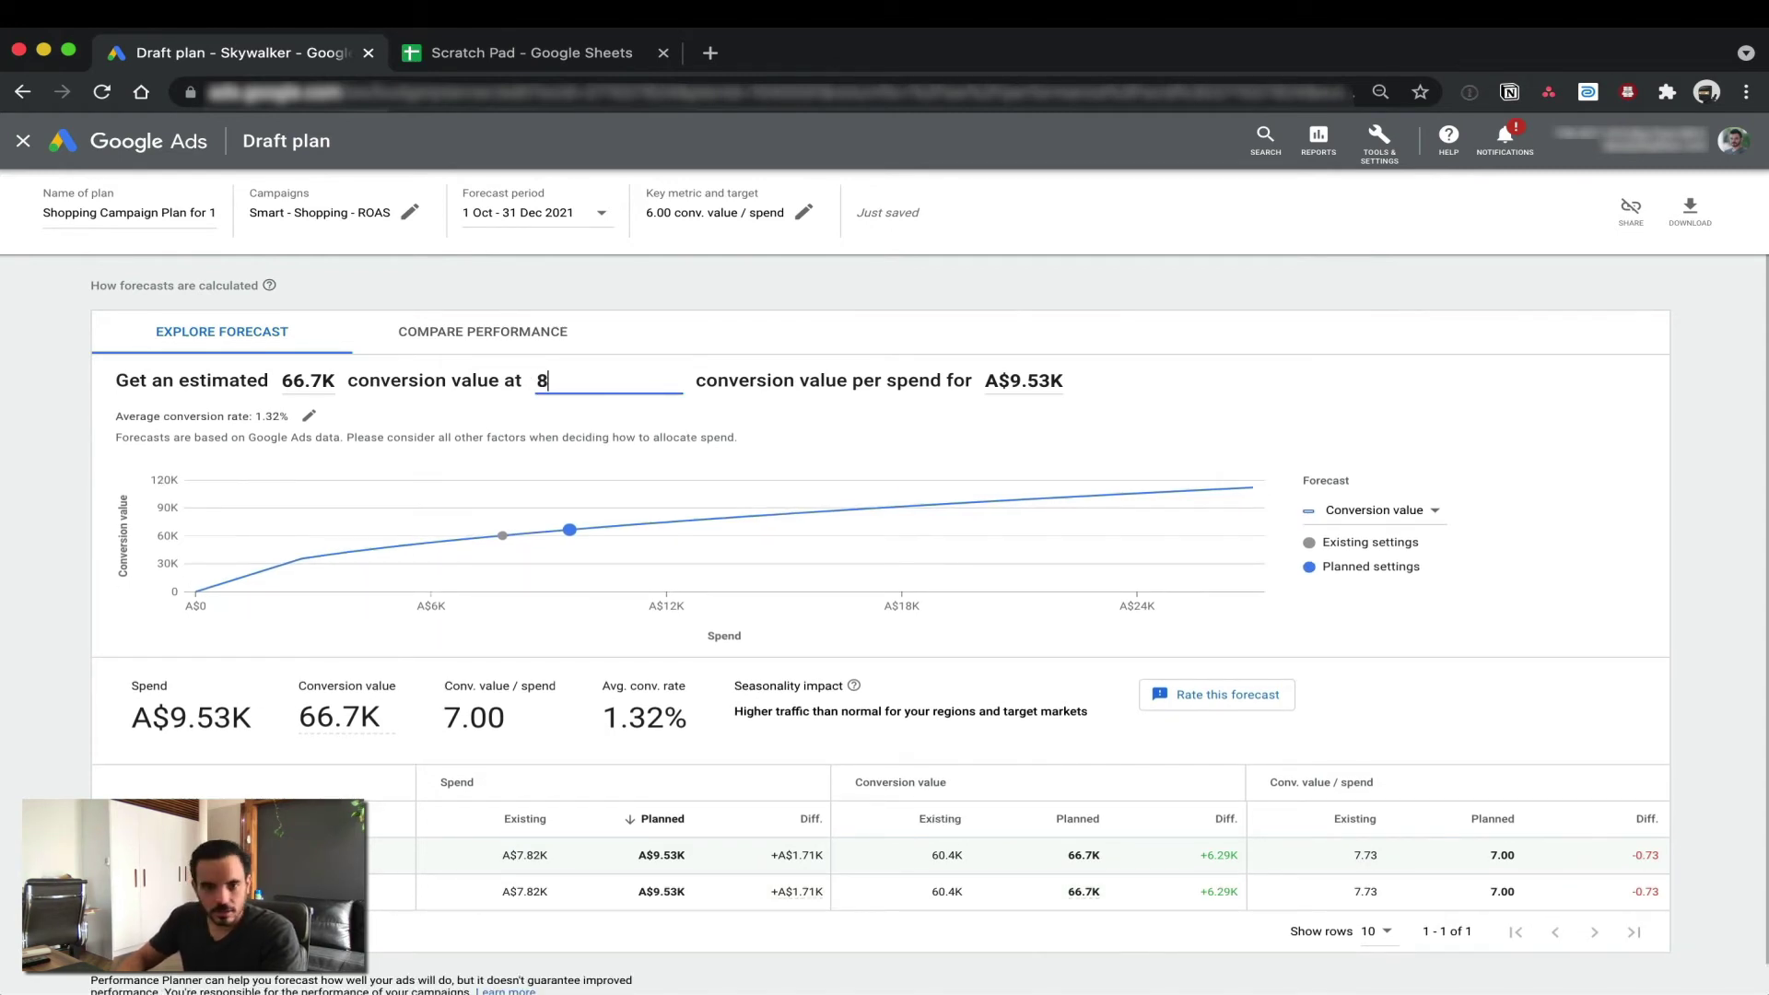
key("Return")
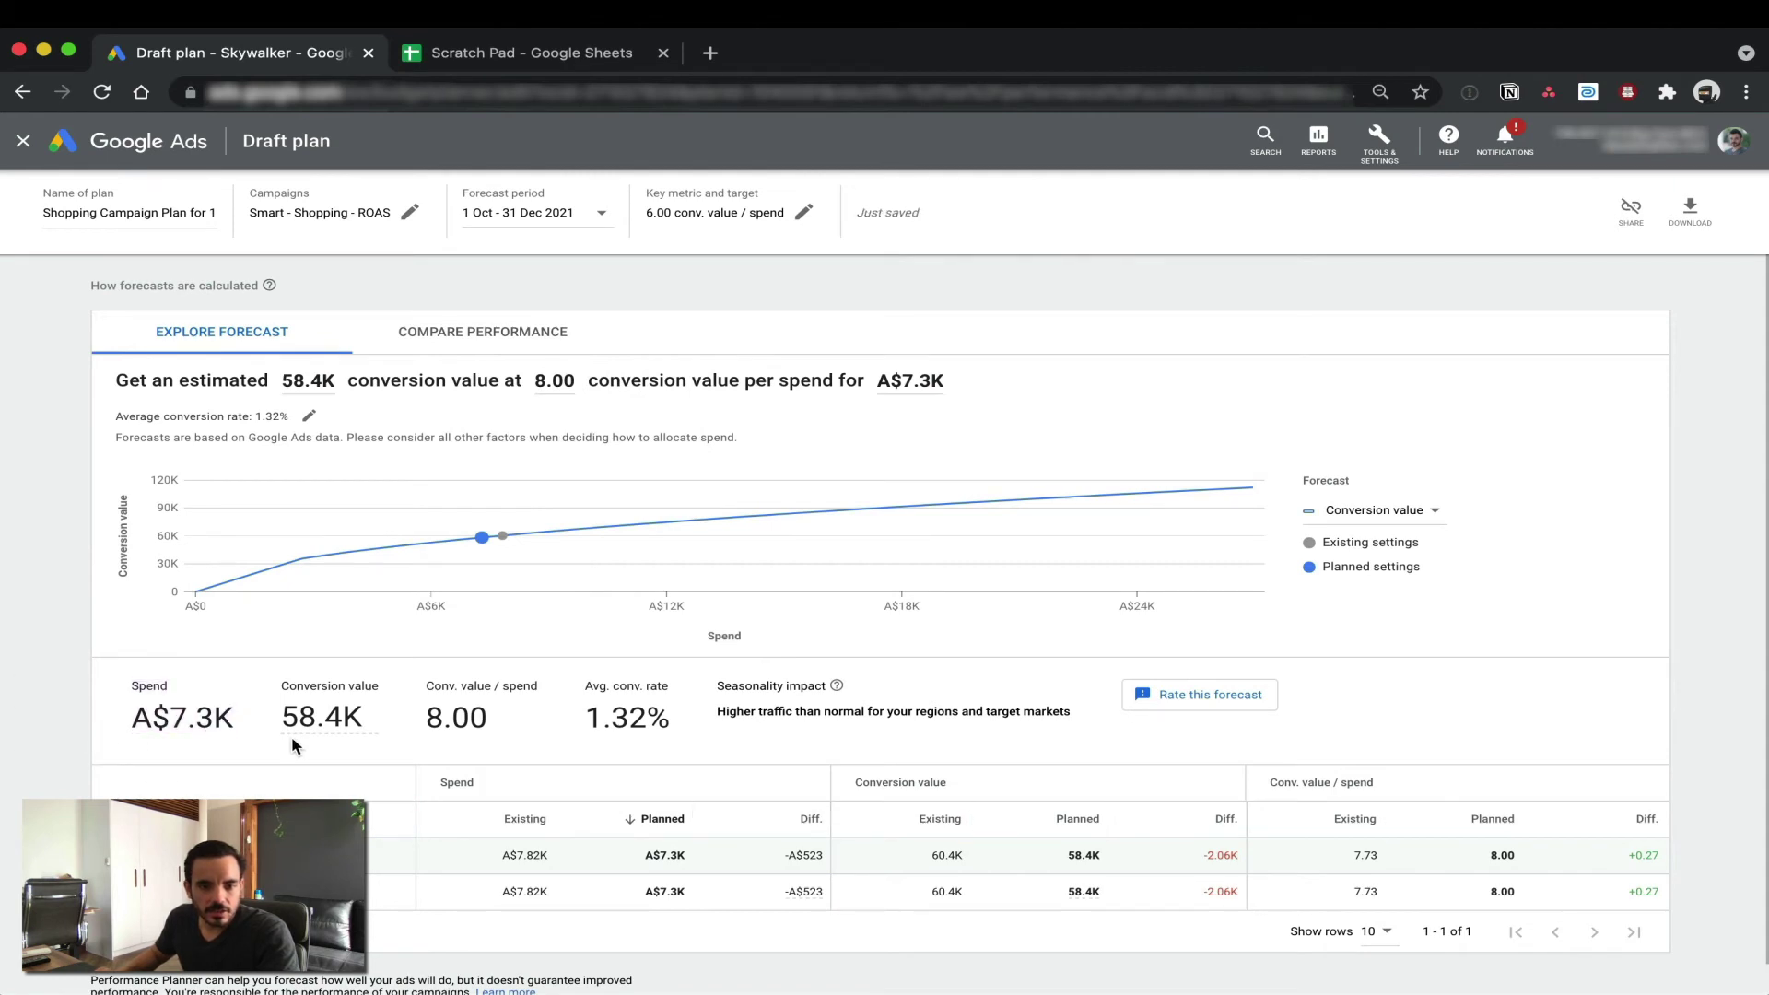
- Raise the target to 9.00, forecasting 51.9K conversion value on A$5.77K spend
left_click(531, 394)
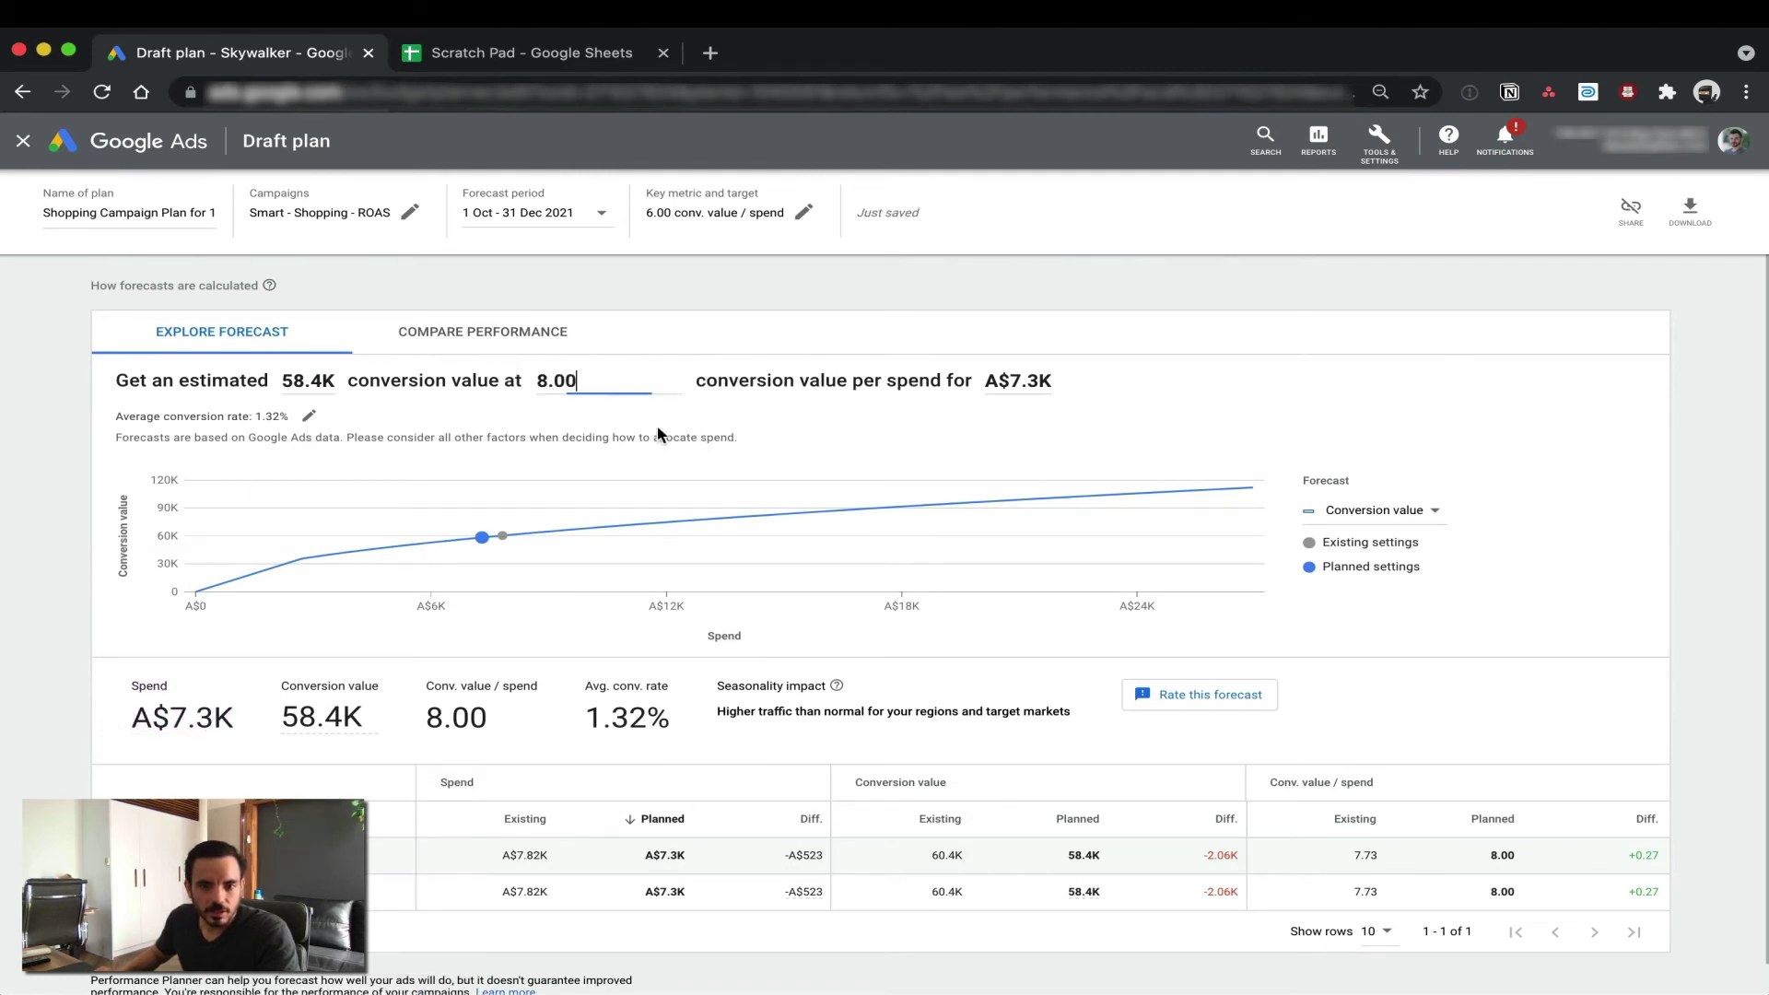
left_click(832, 396)
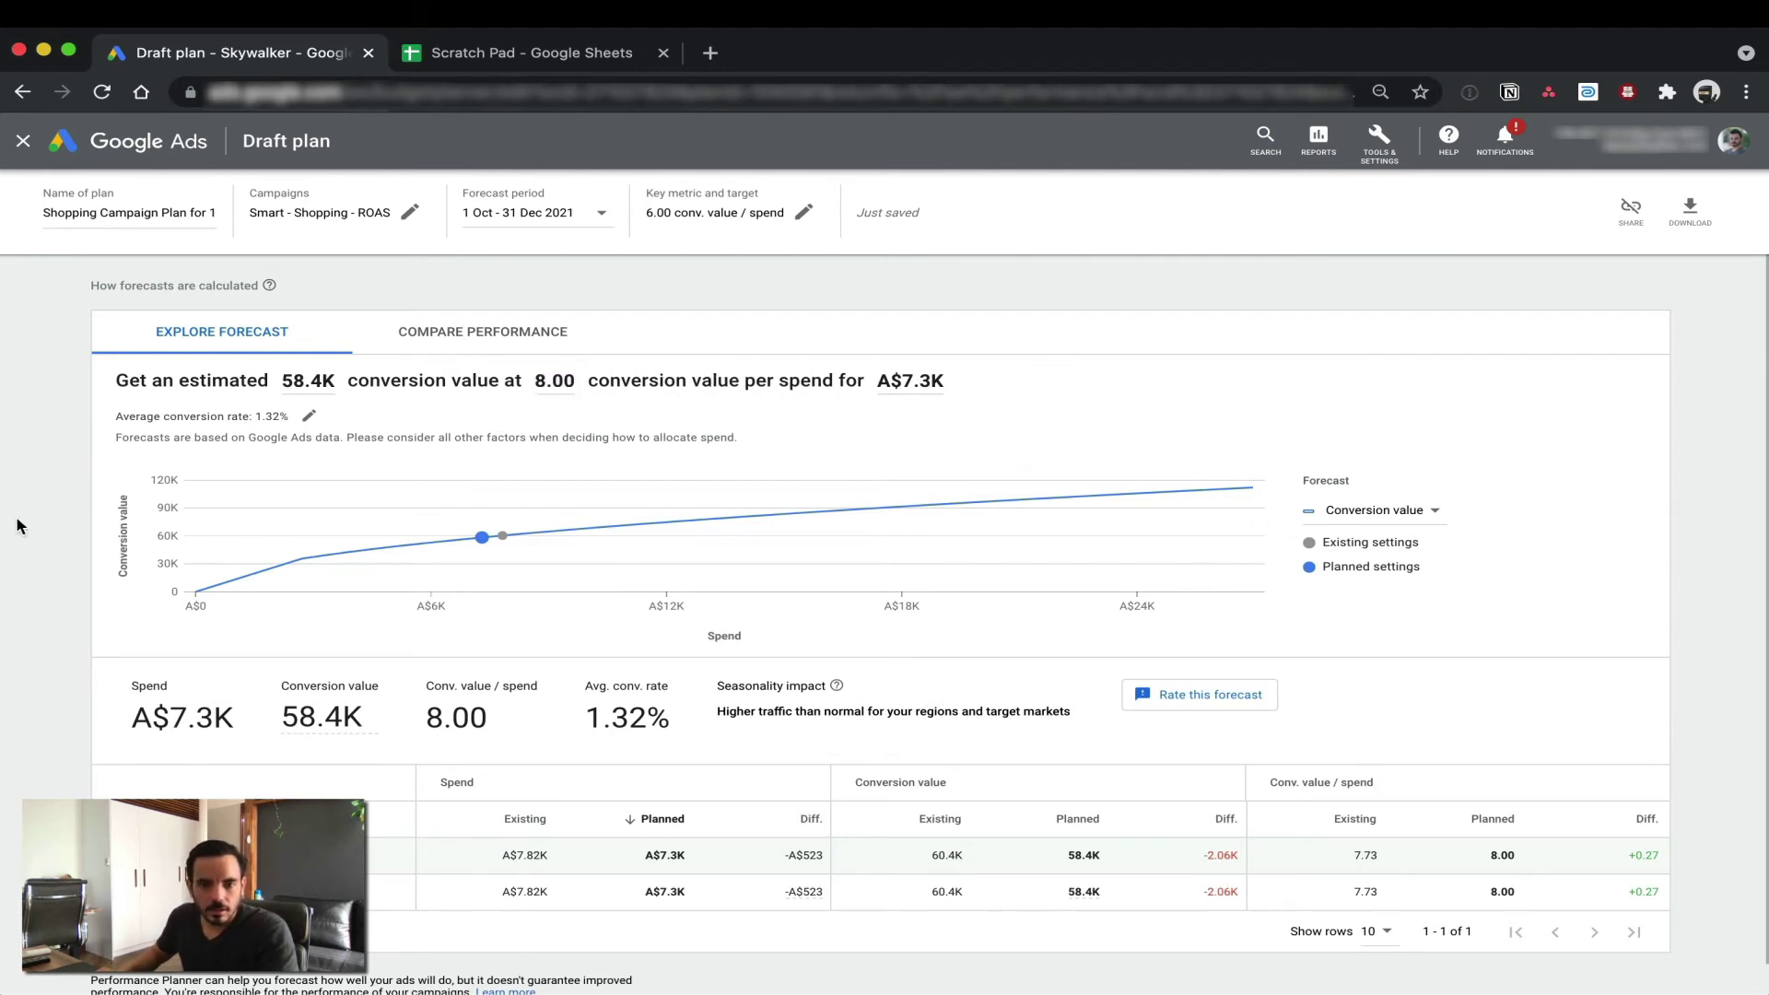
left_click(537, 381)
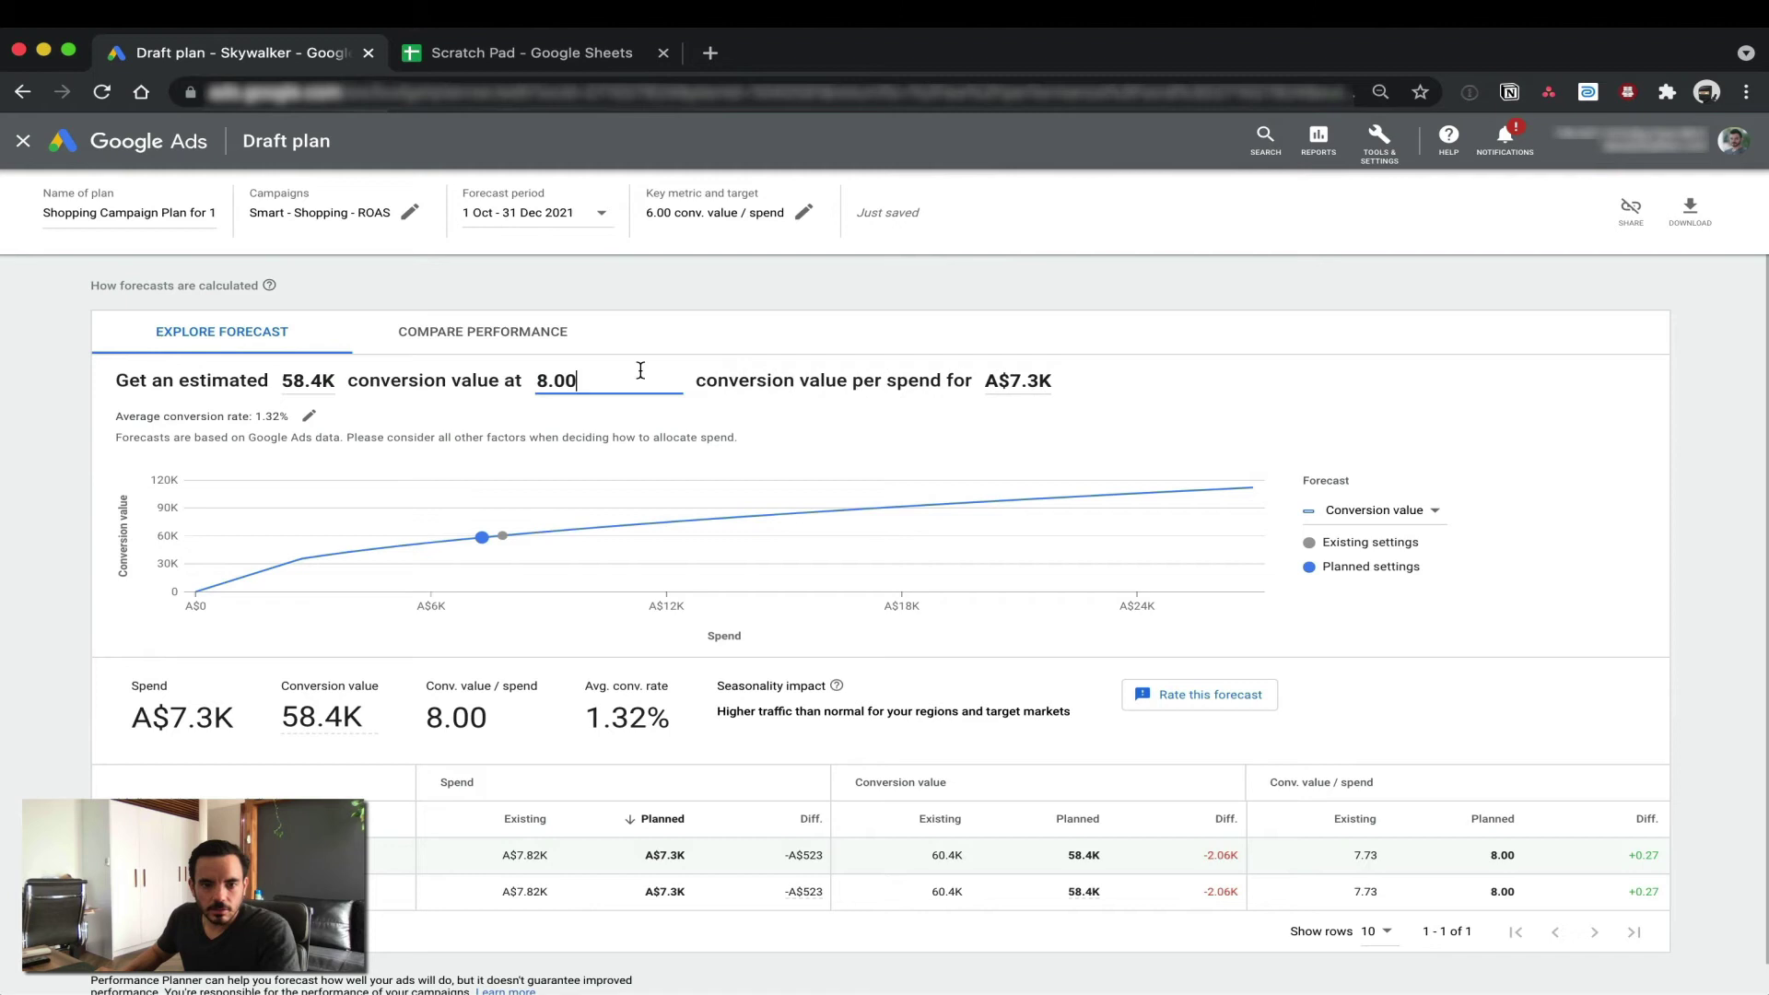
type("9")
key("Return")
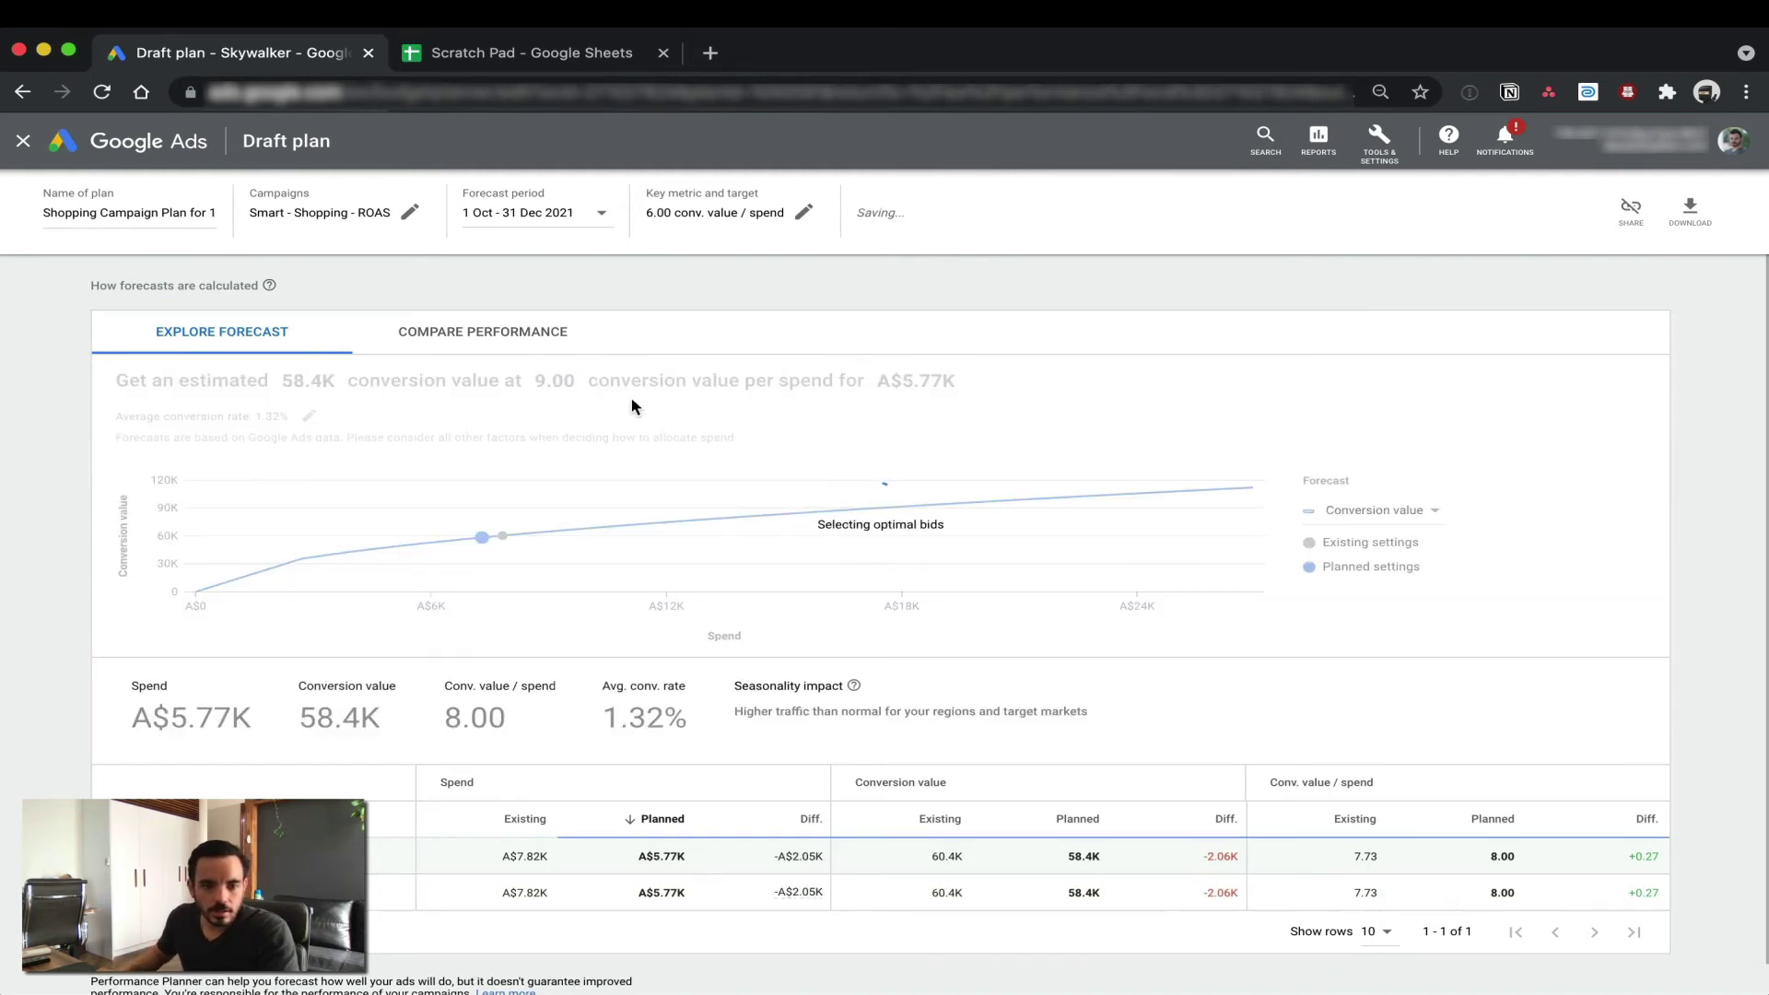
left_click_drag(140, 716, 279, 699)
left_click(175, 682)
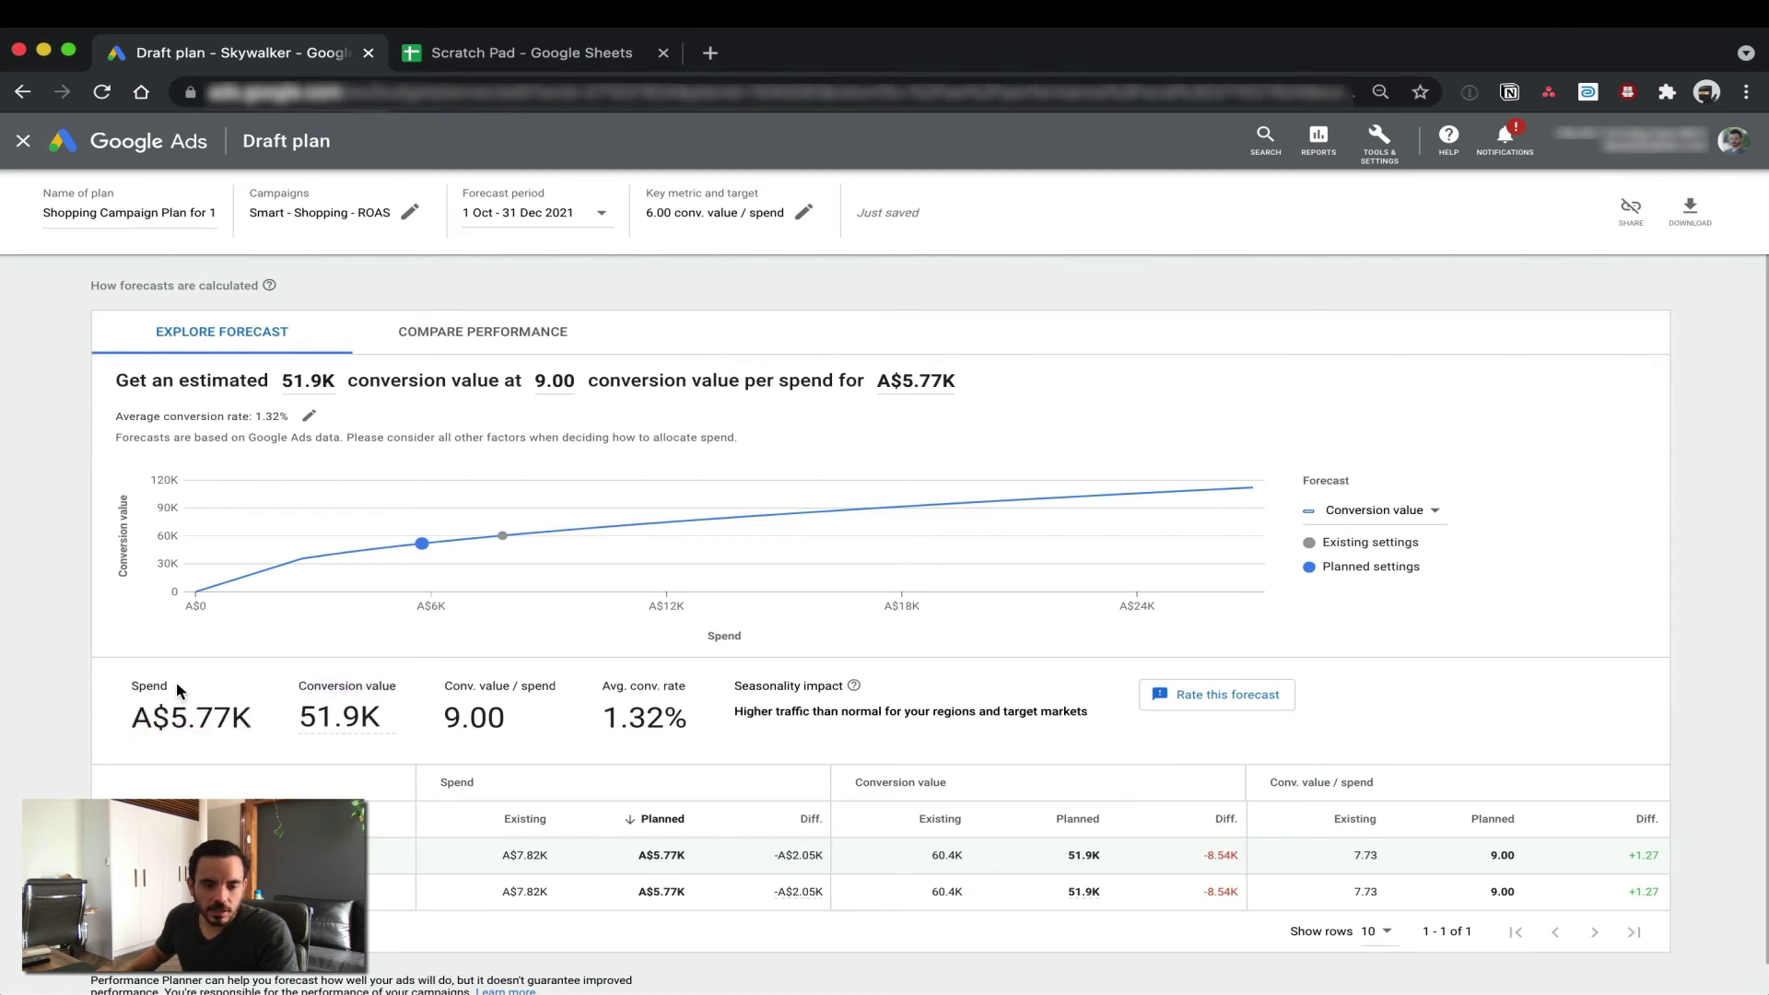
scroll(78, 568, "down", 1)
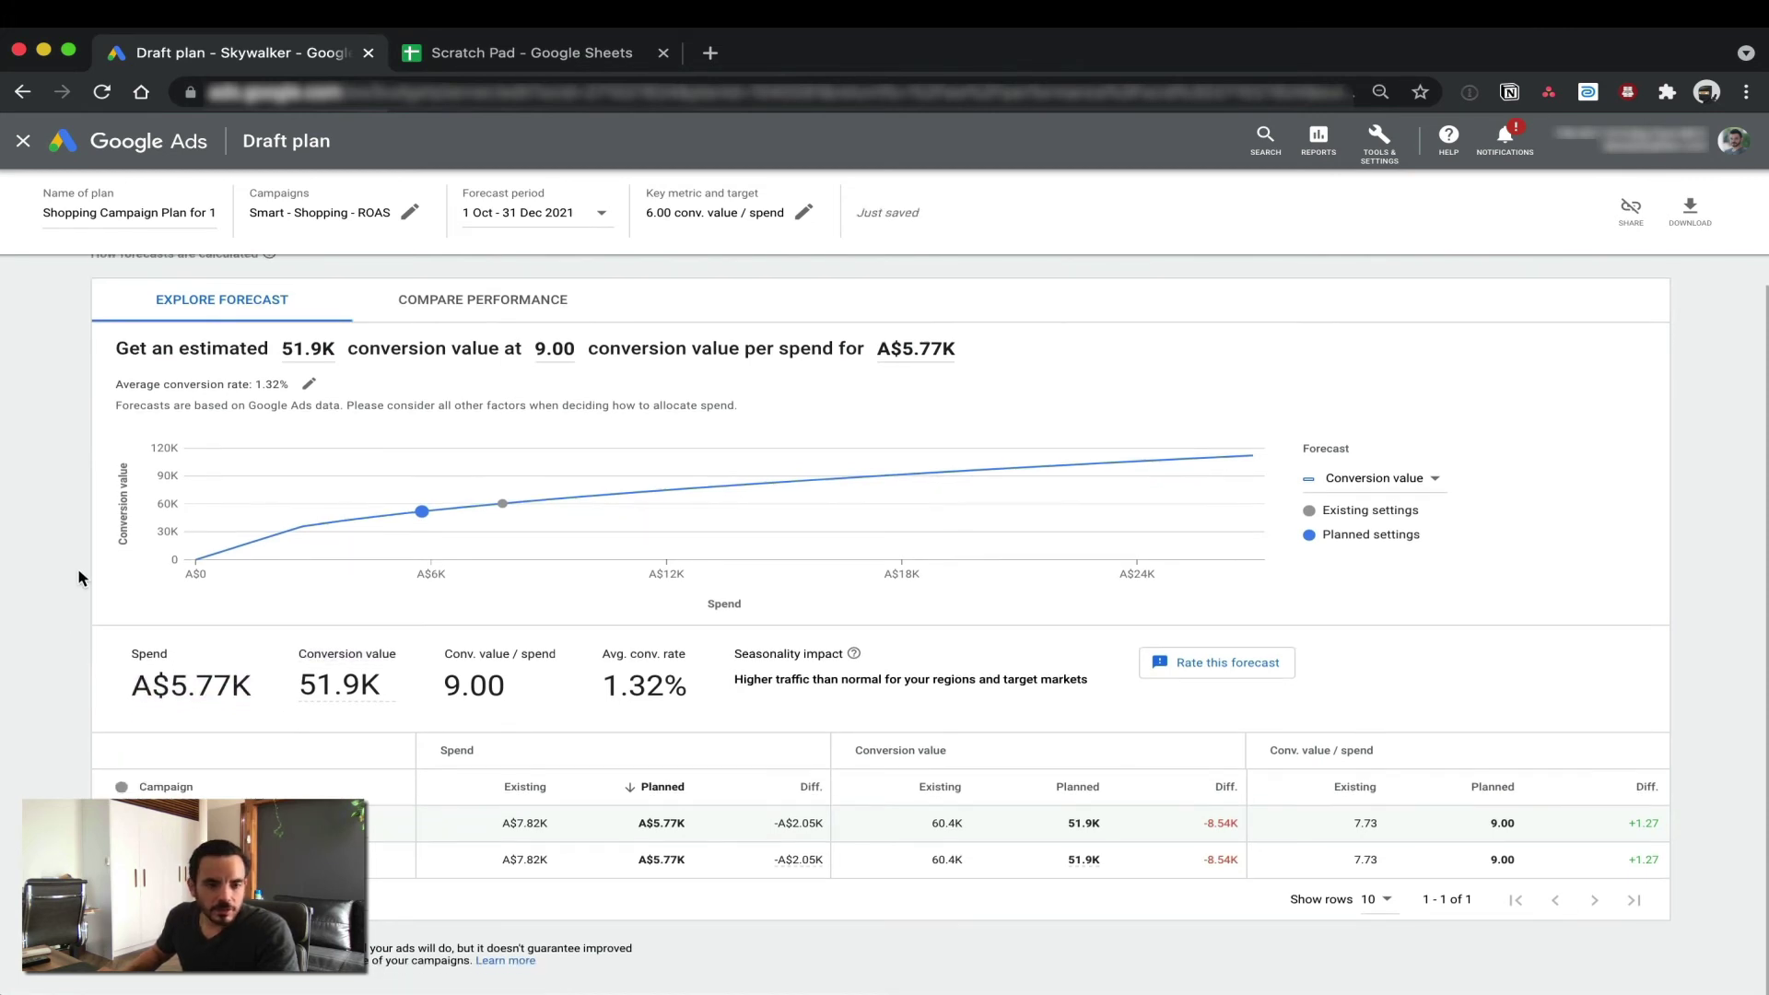
scroll(80, 578, "up", 1)
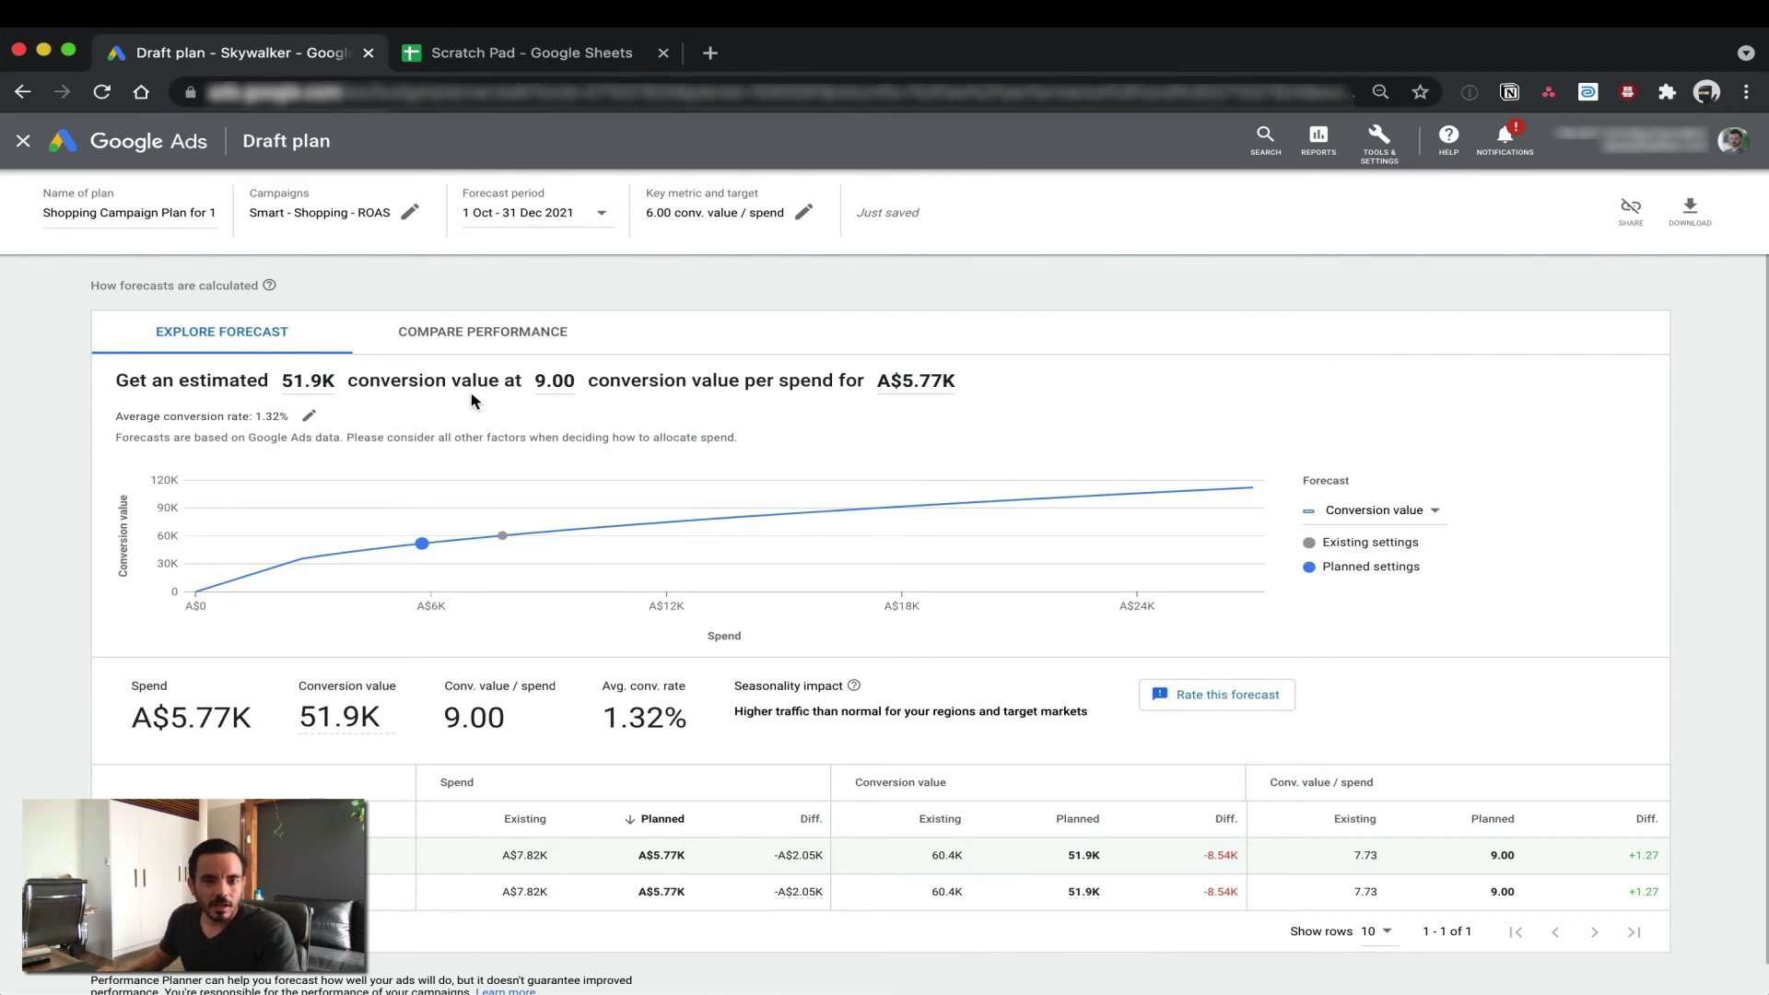
- In Scratch Pad, check the Shopping forecast Spend/Revenue cells: 30/144, 27/136, 19/114
left_click(592, 66)
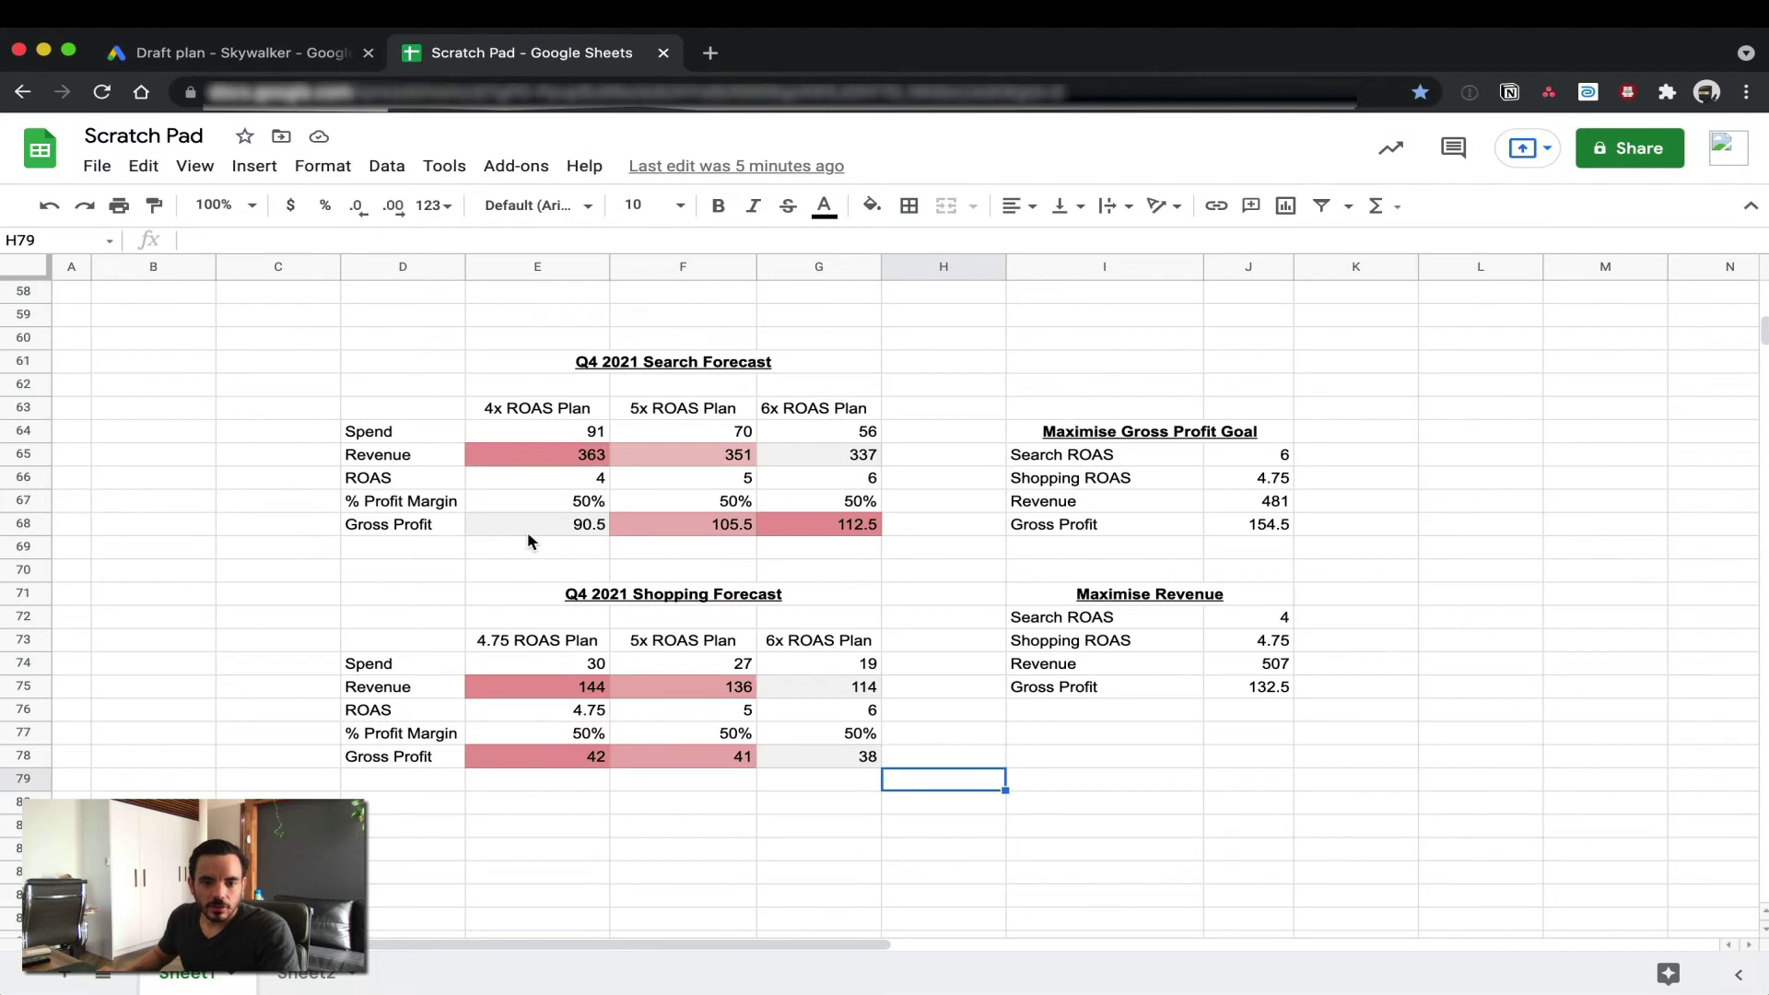
left_click(574, 664)
left_click(580, 691)
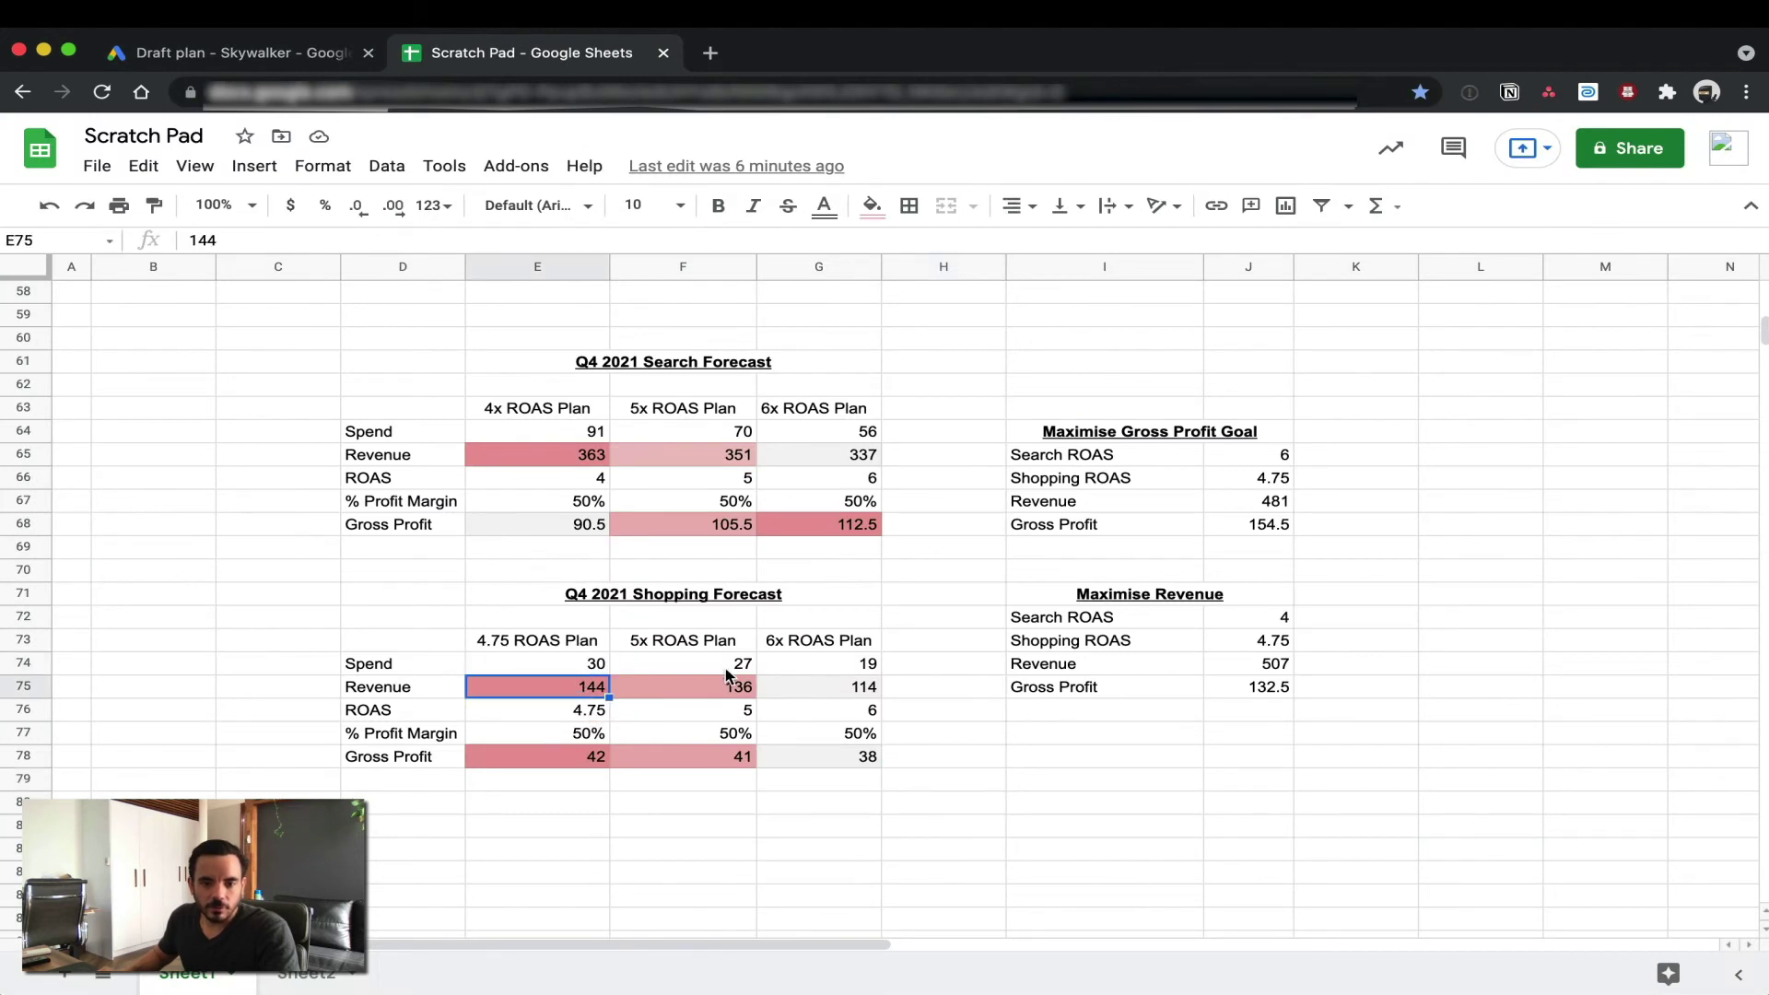
left_click(728, 666)
left_click(730, 691)
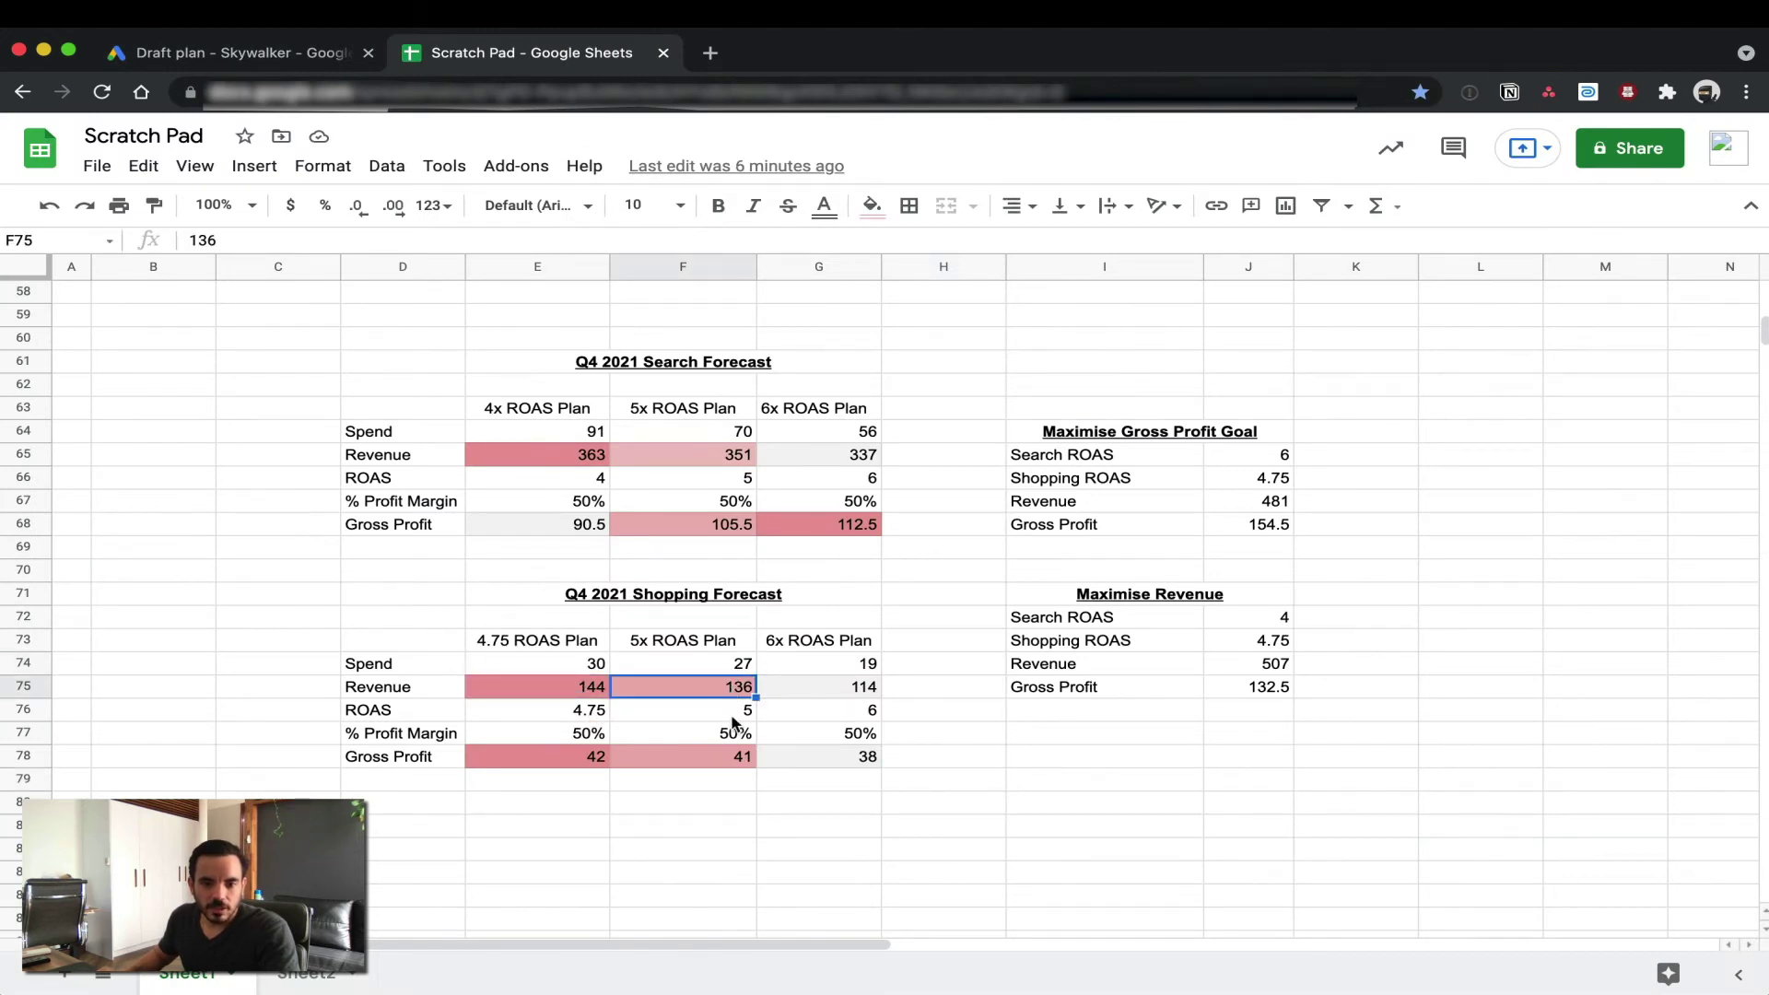
left_click(836, 663)
left_click(839, 690)
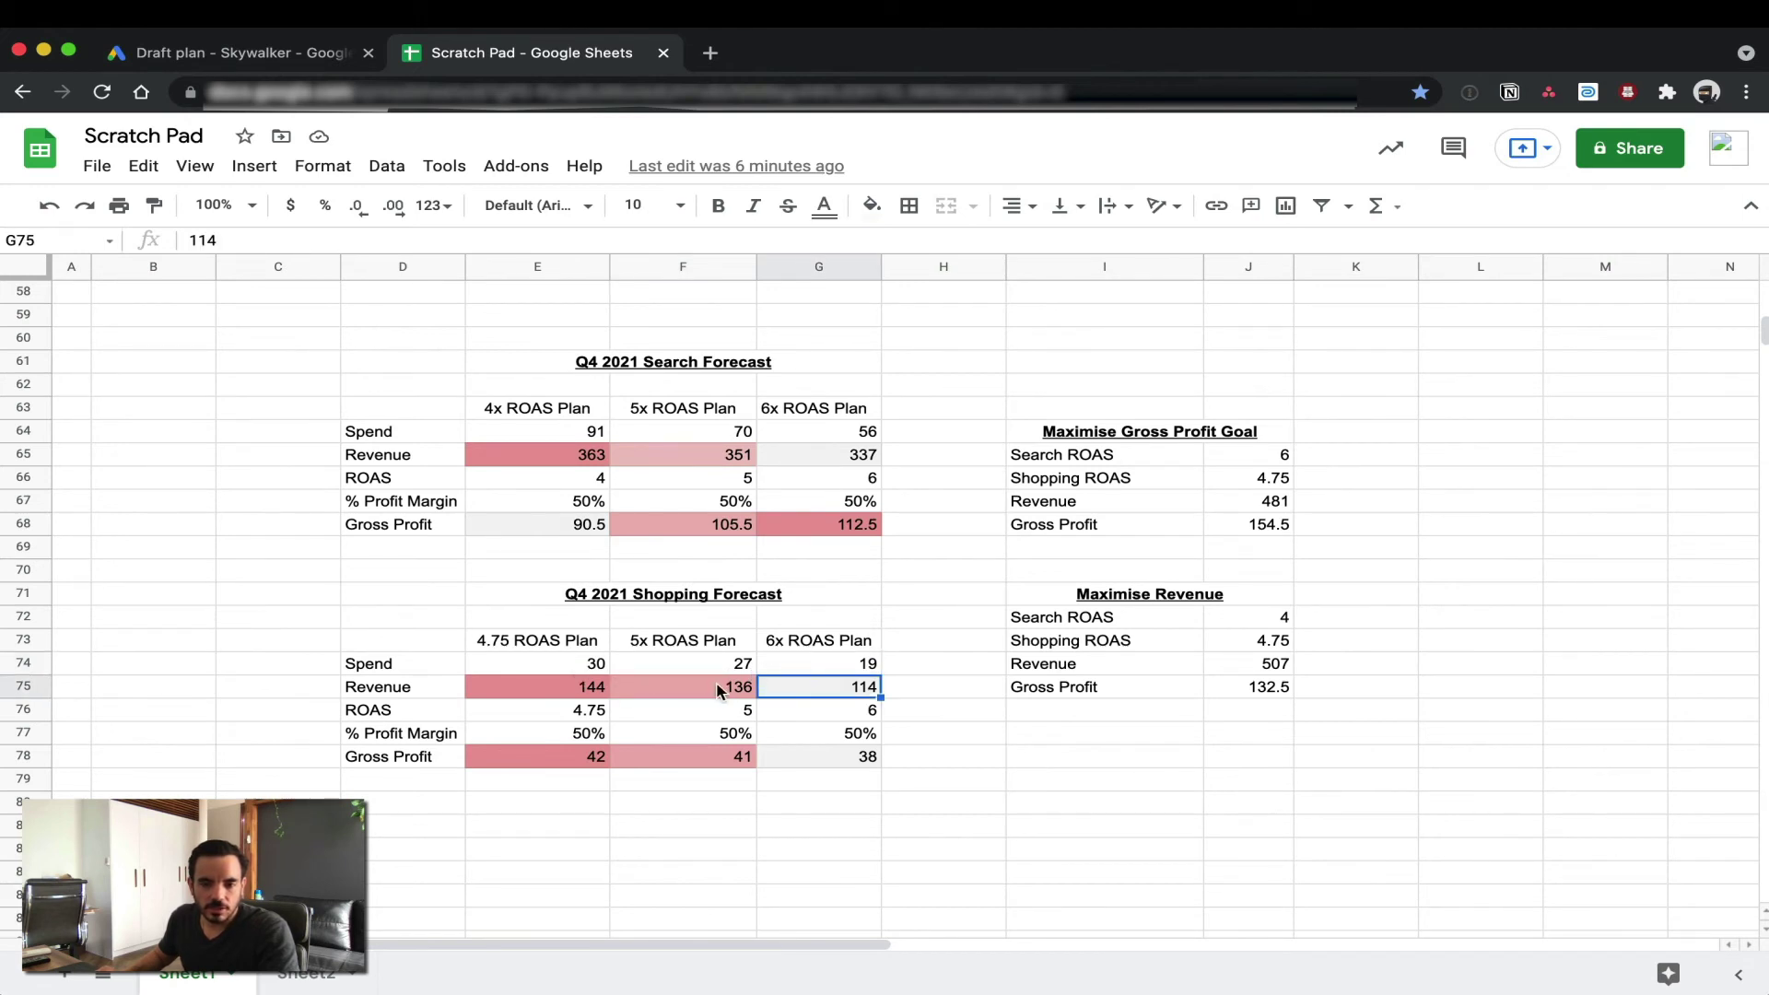
- Select the 6x plan's spend and revenue, its header, and the Q4 2021 Shopping Forecast title
left_click(894, 636)
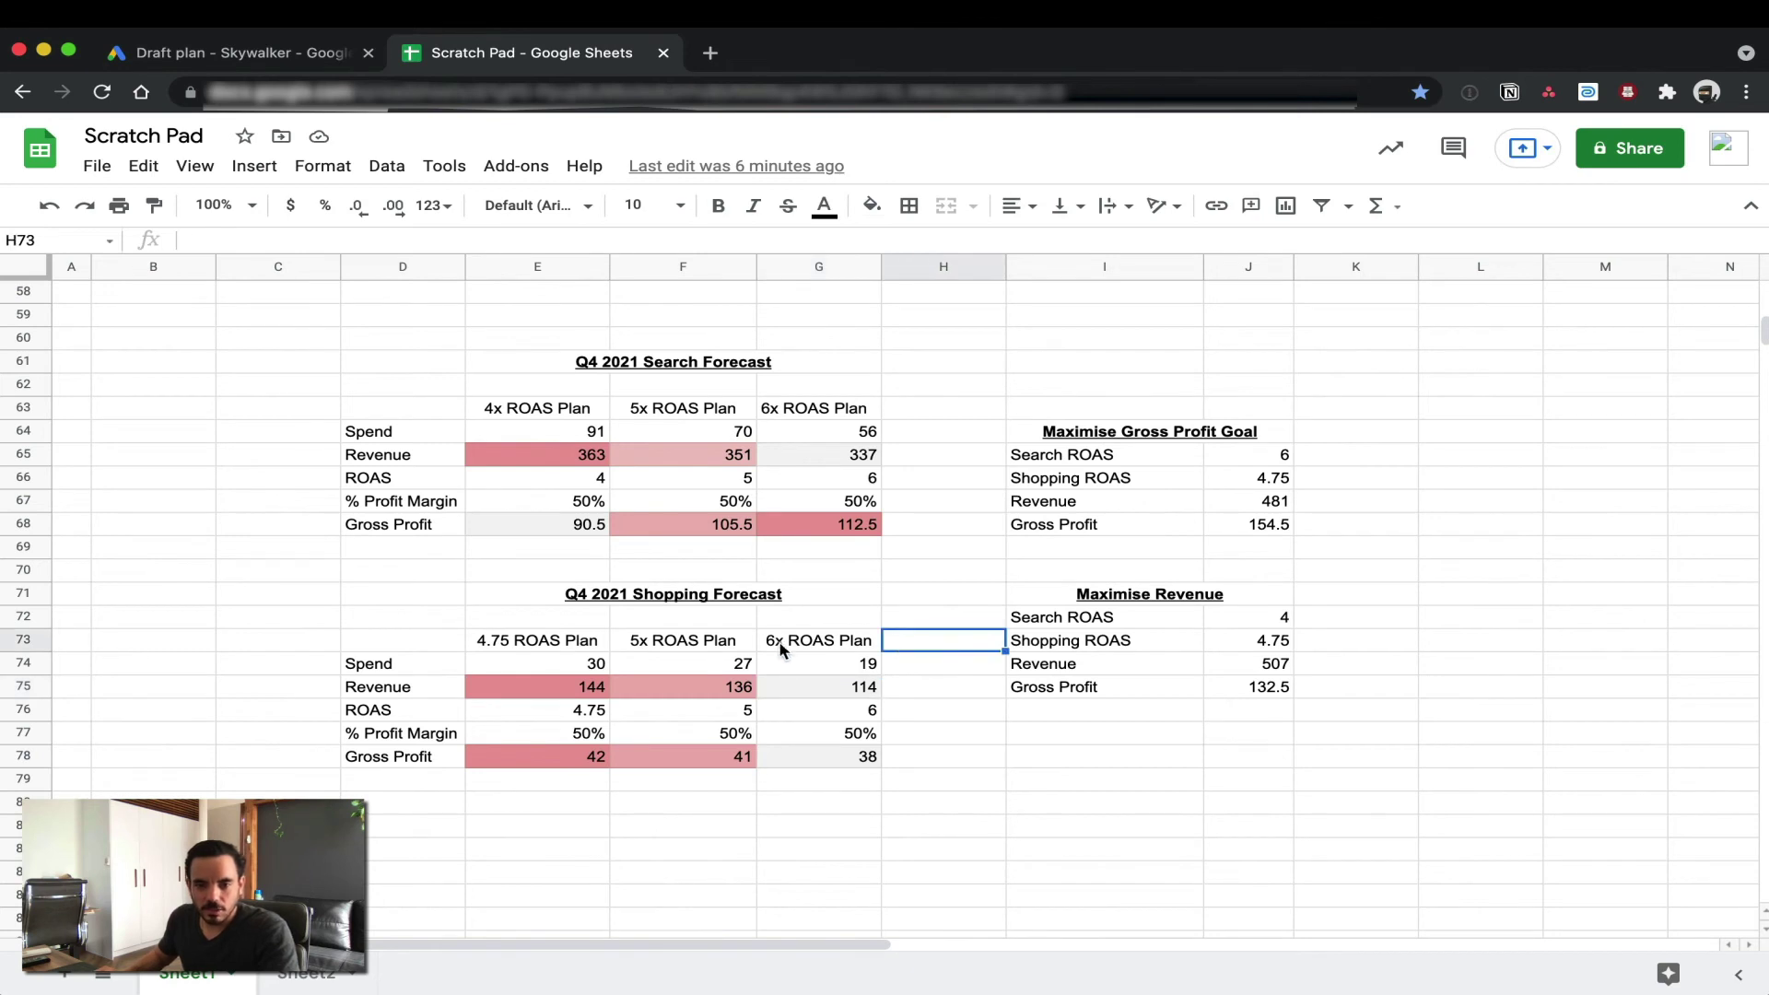
left_click(867, 667)
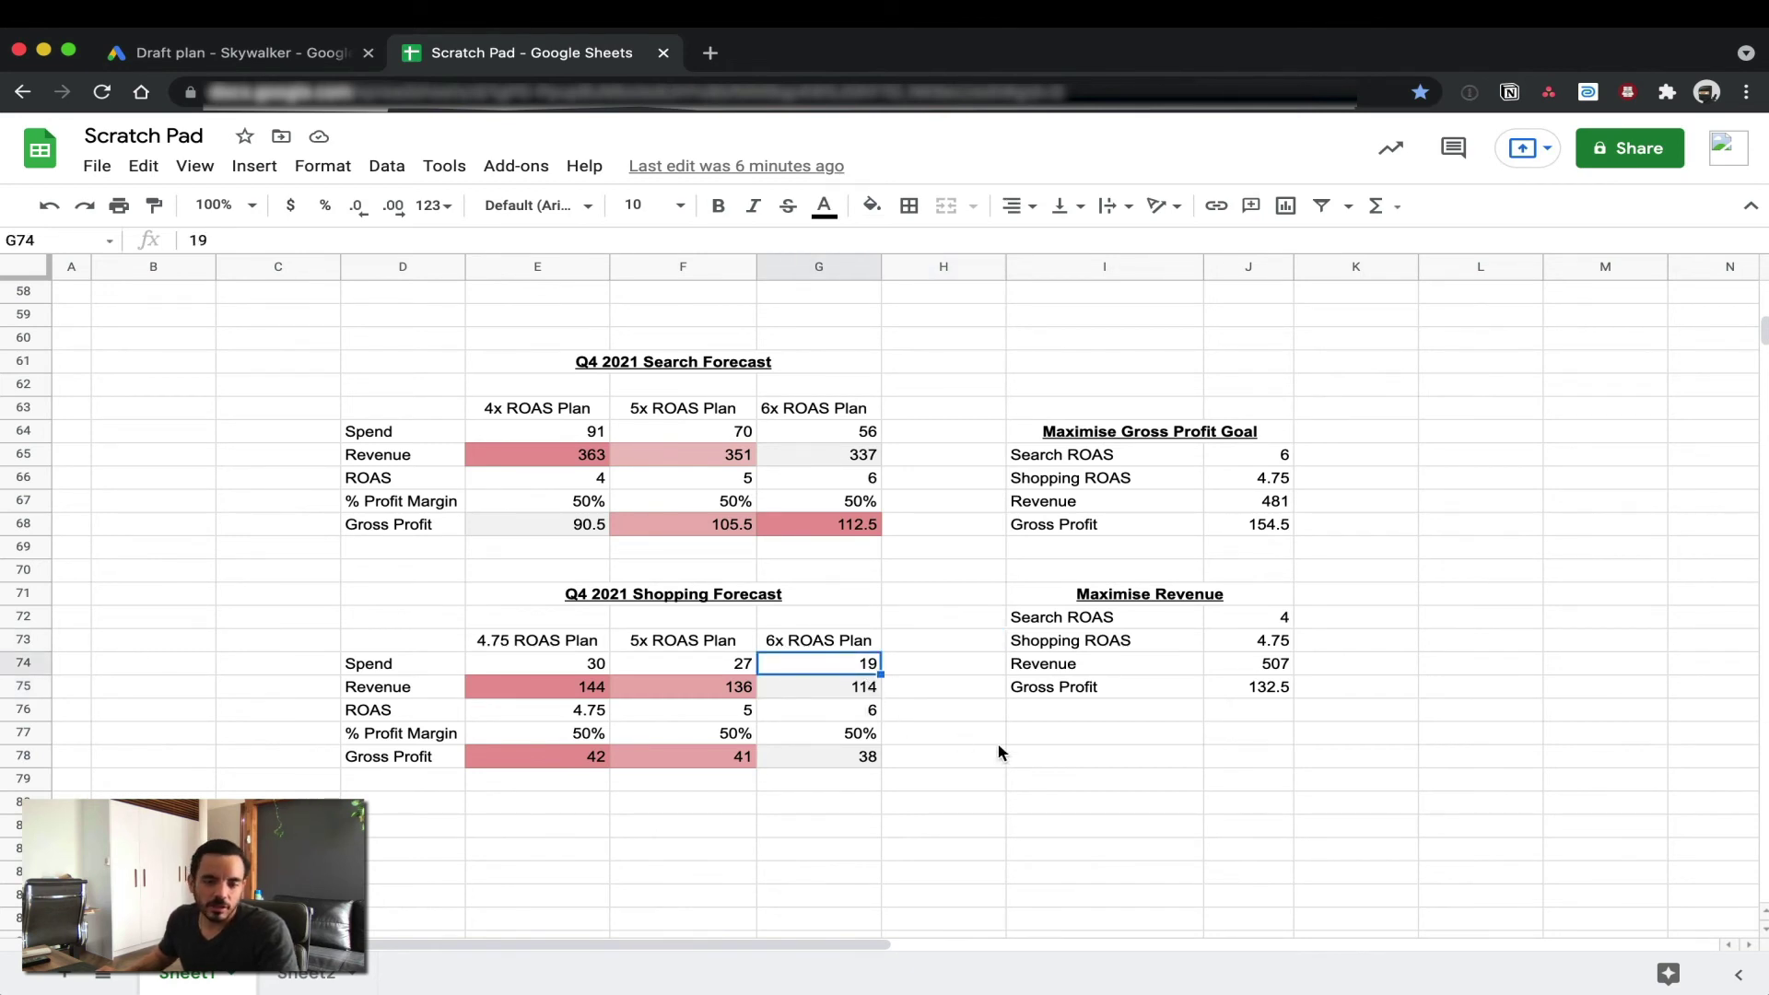
key("Down")
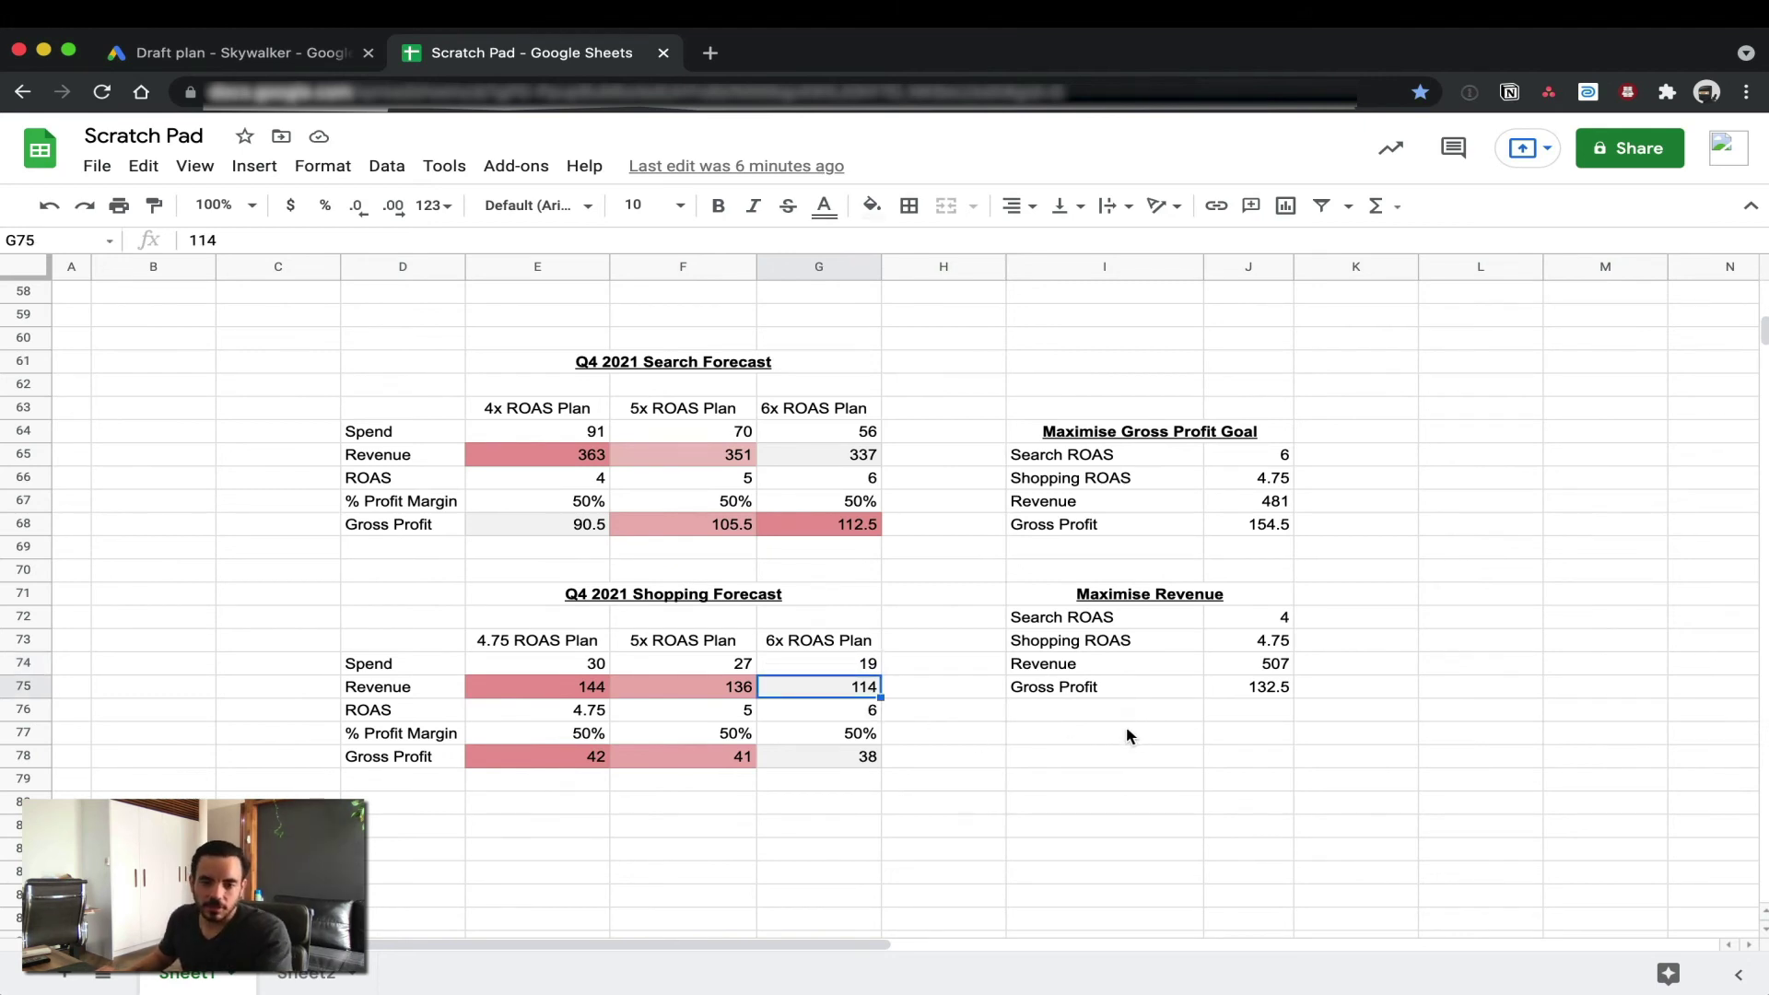
left_click(855, 639)
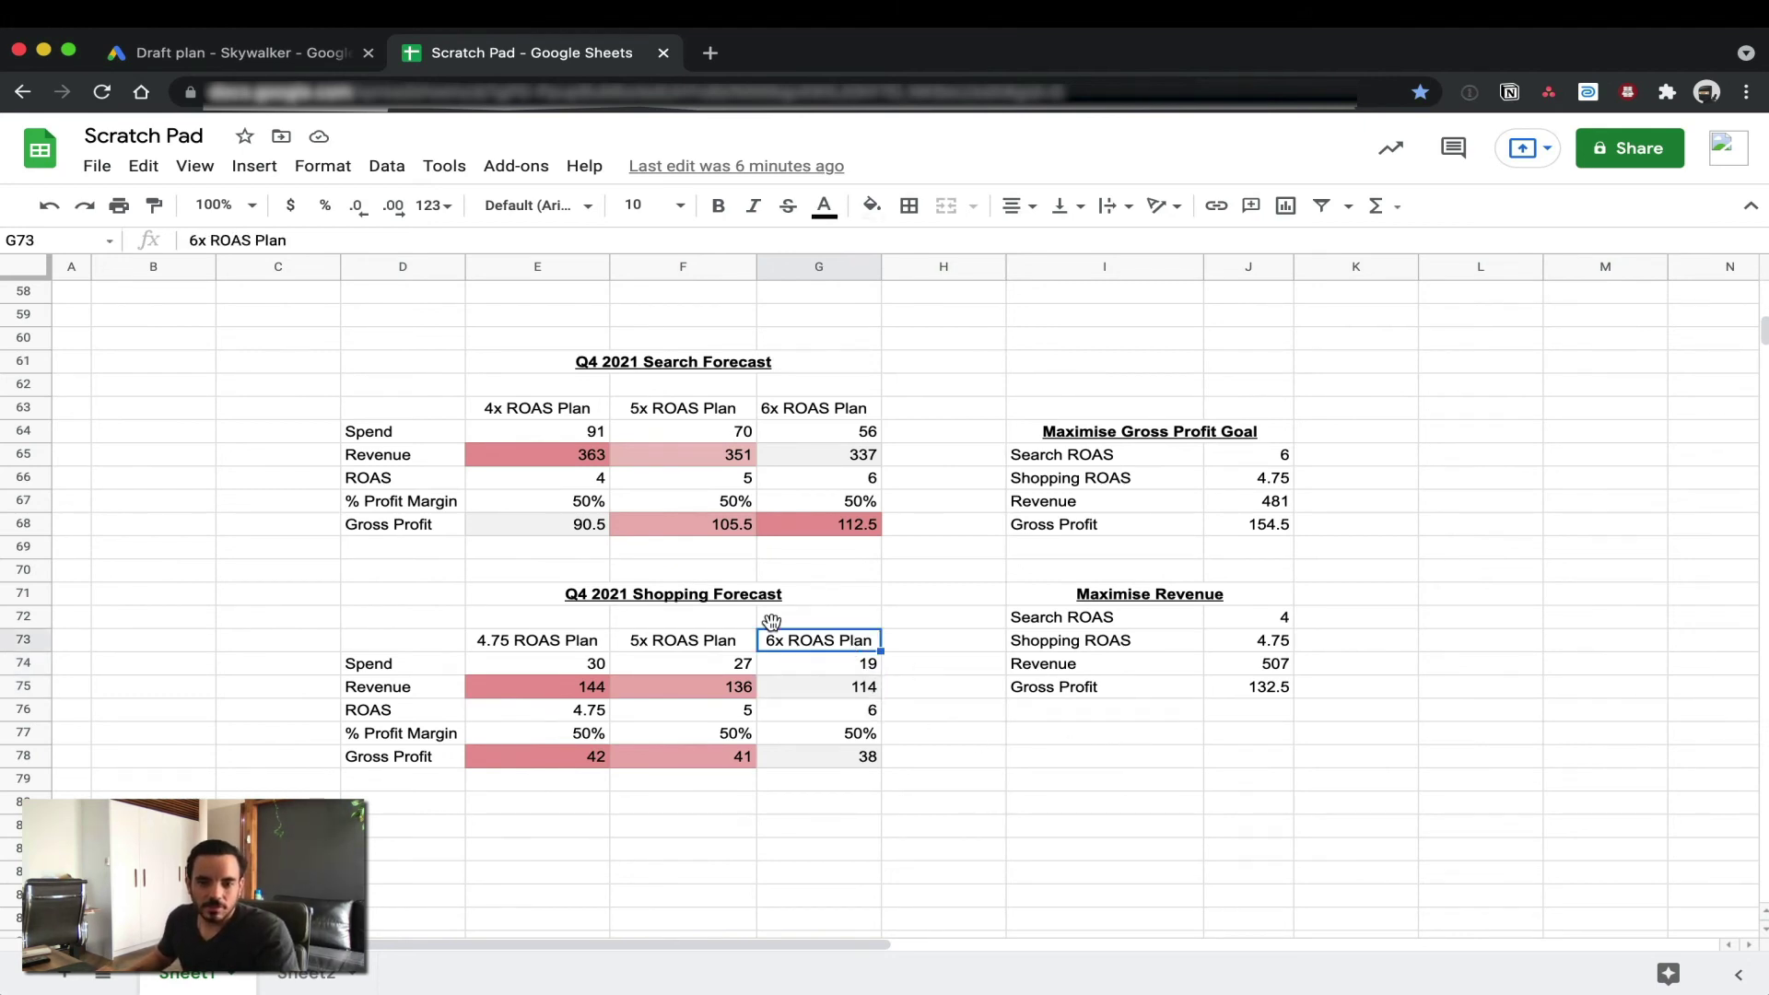
left_click(592, 595)
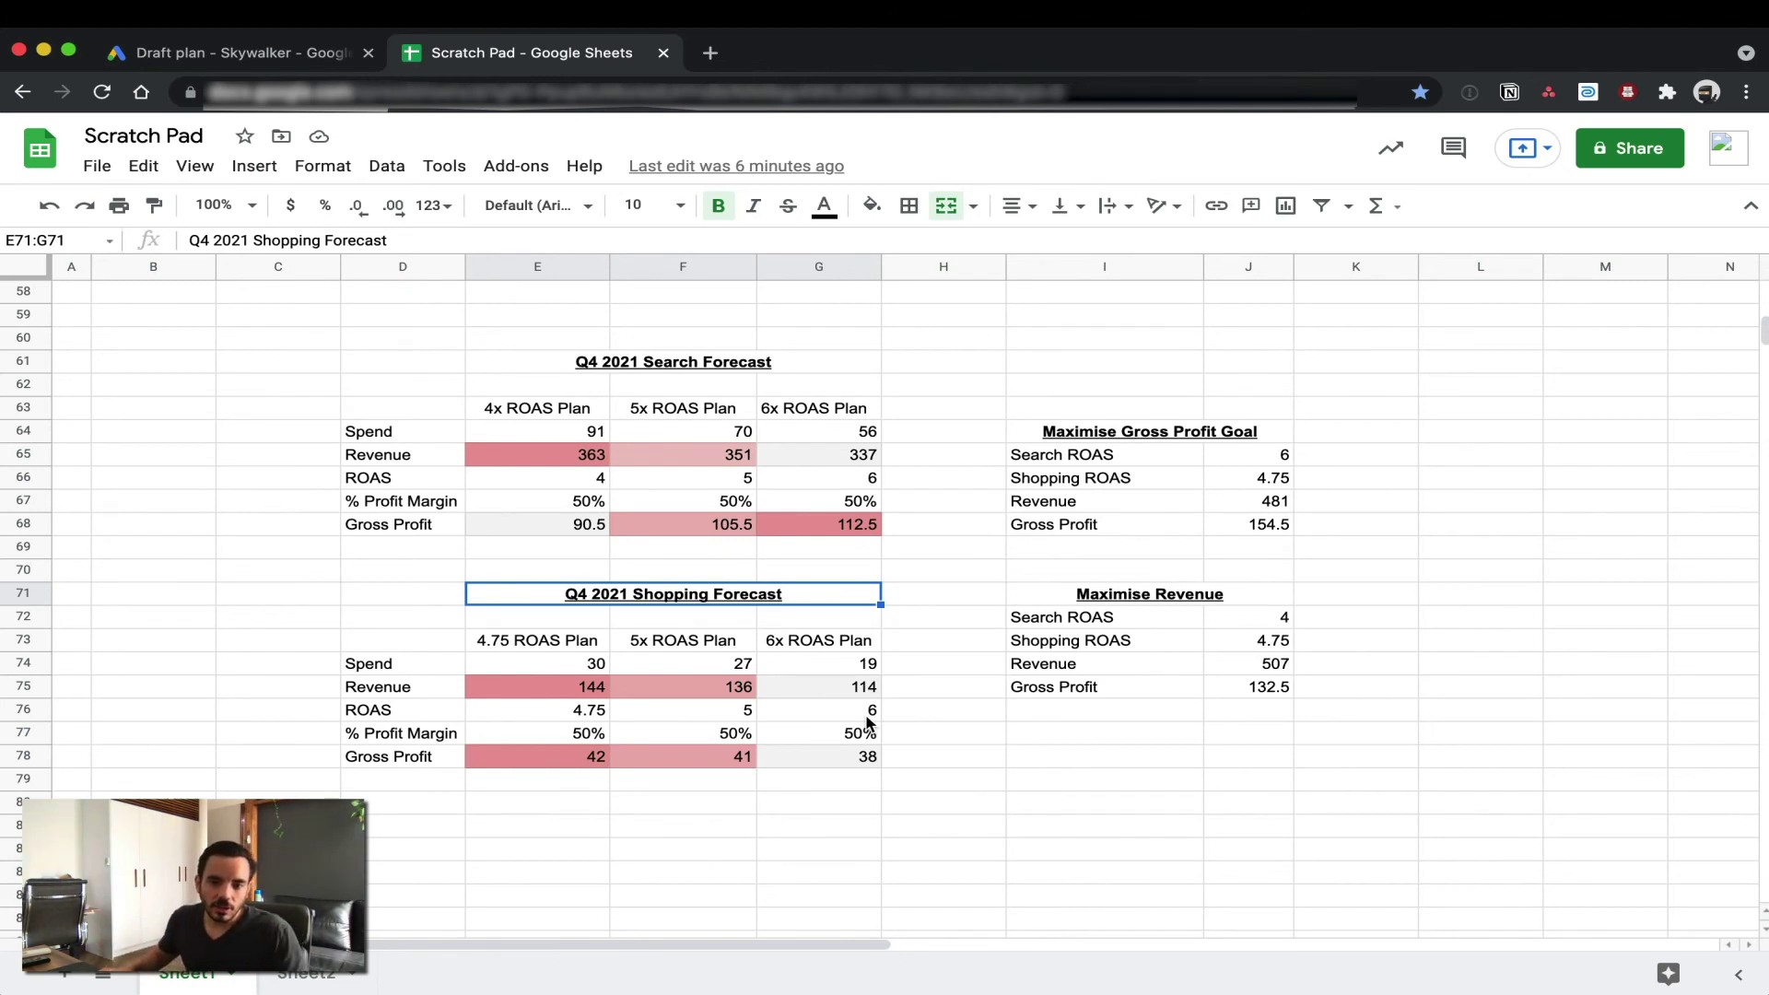
left_click(857, 655)
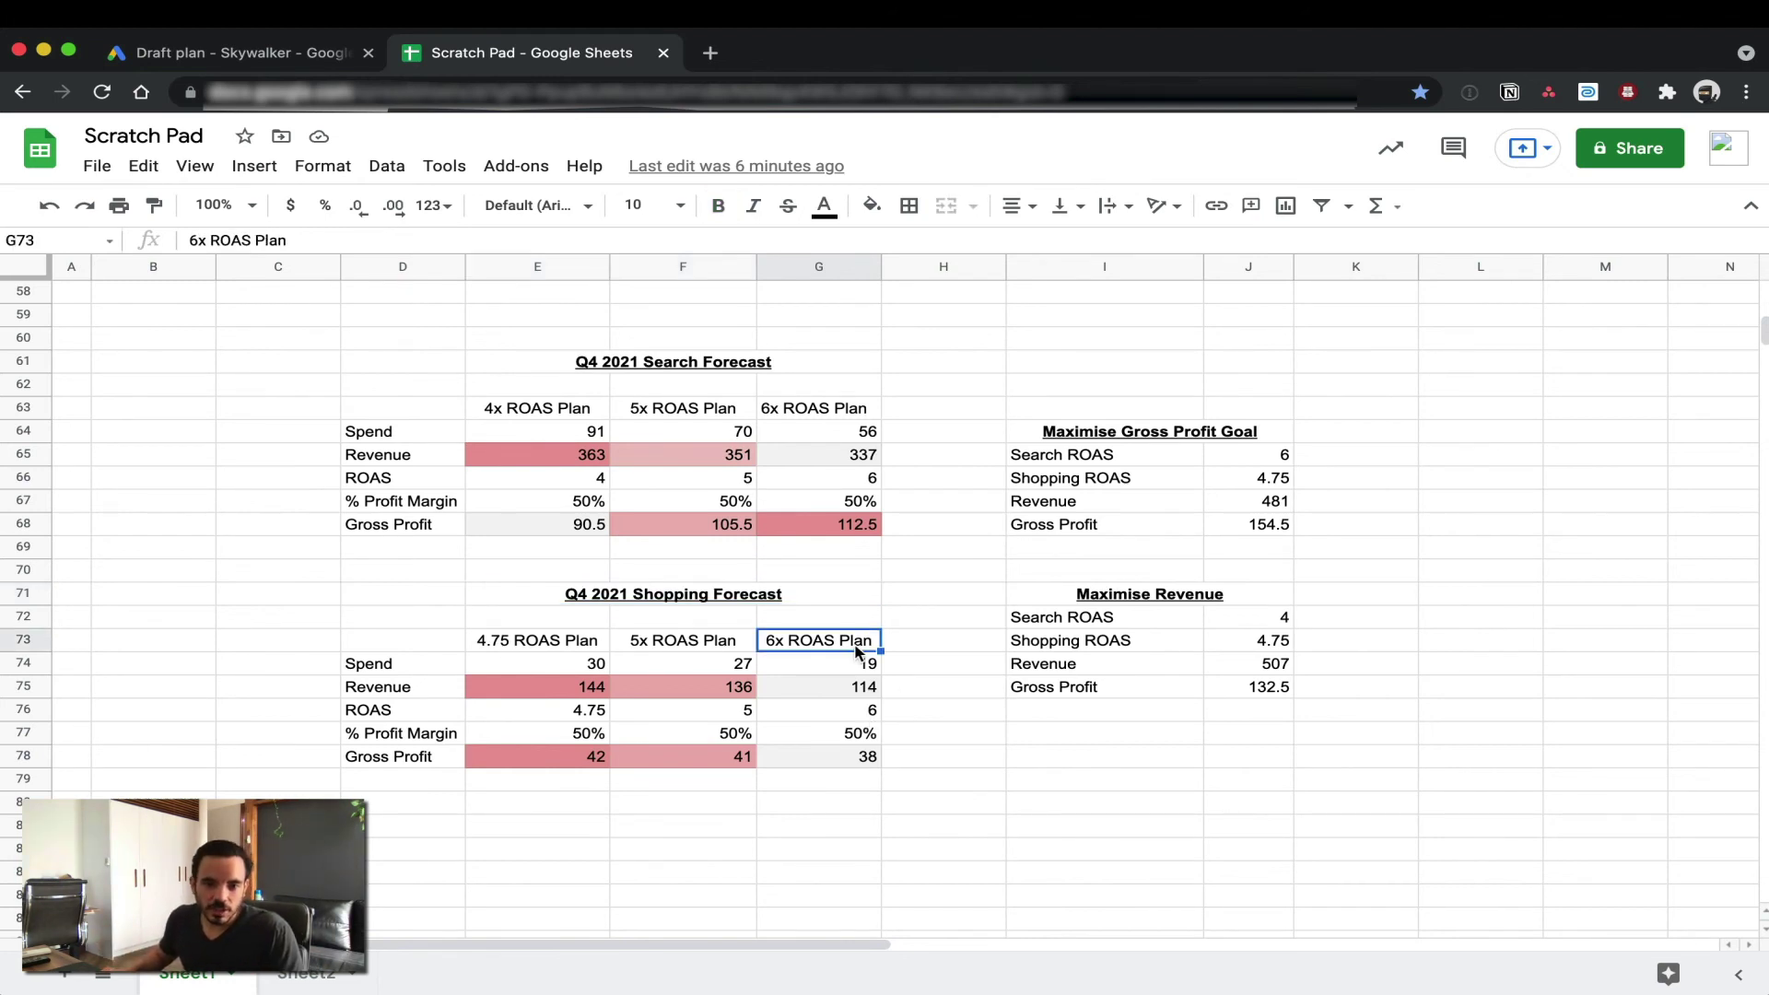
left_click(585, 649)
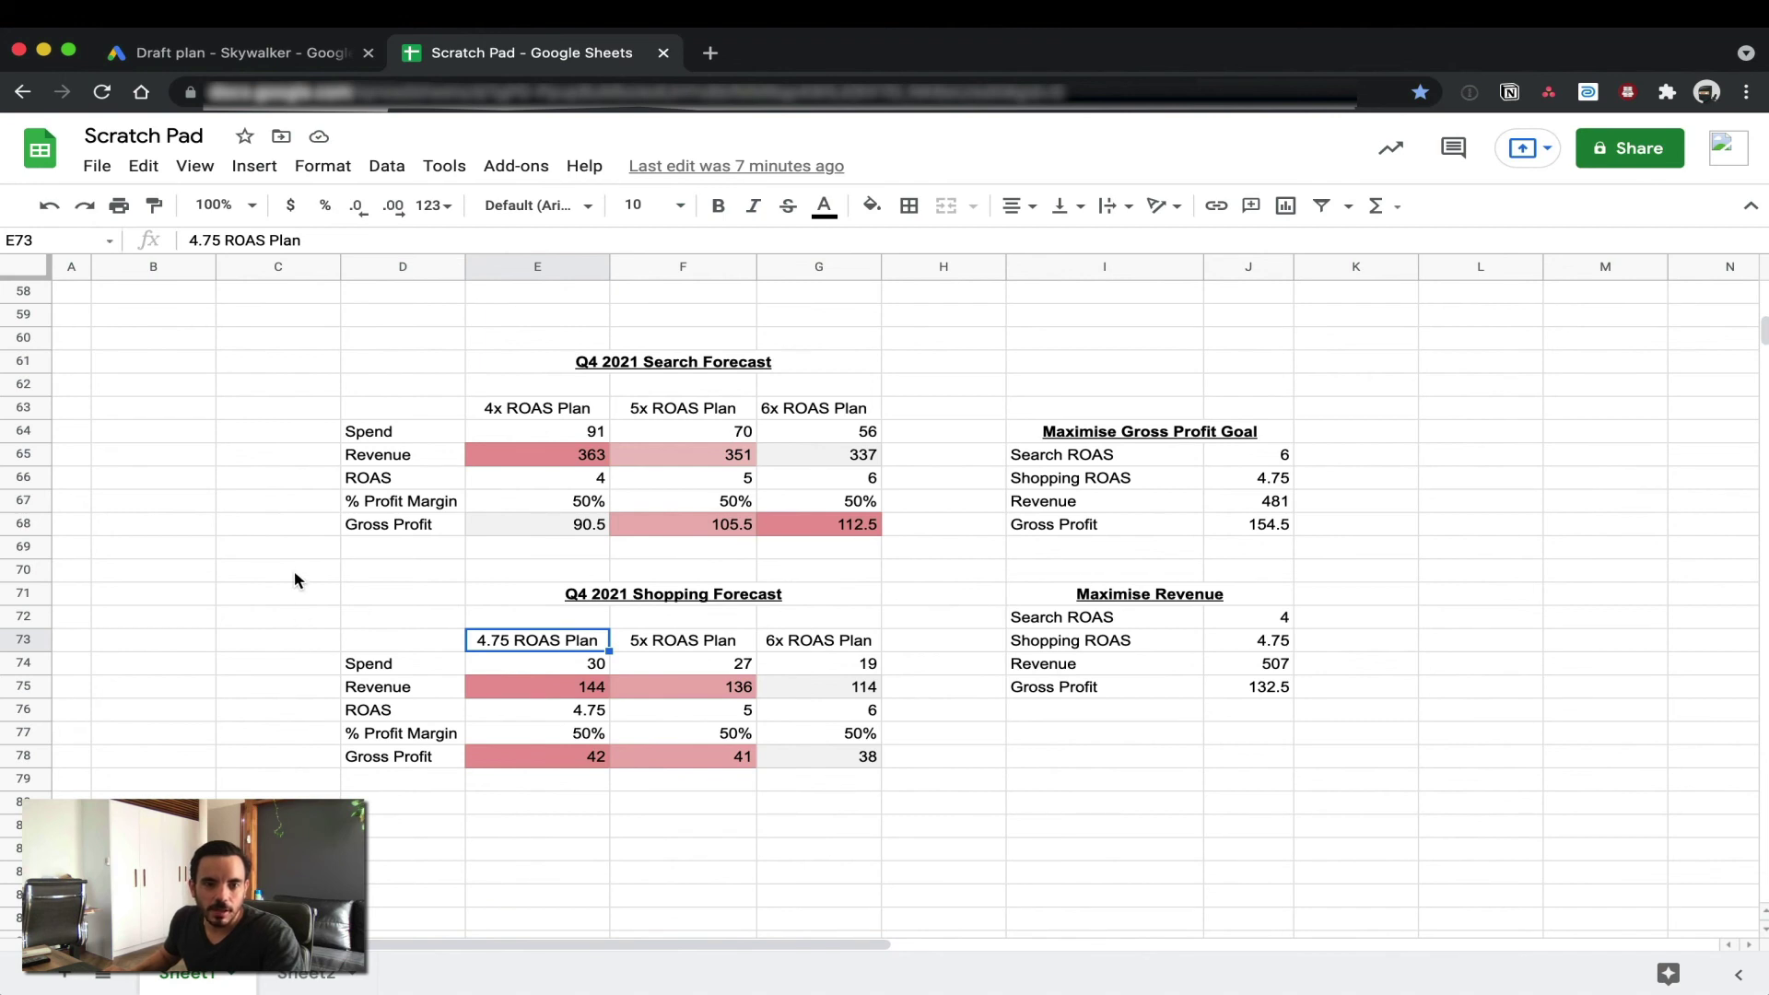
left_click_drag(423, 368, 1237, 562)
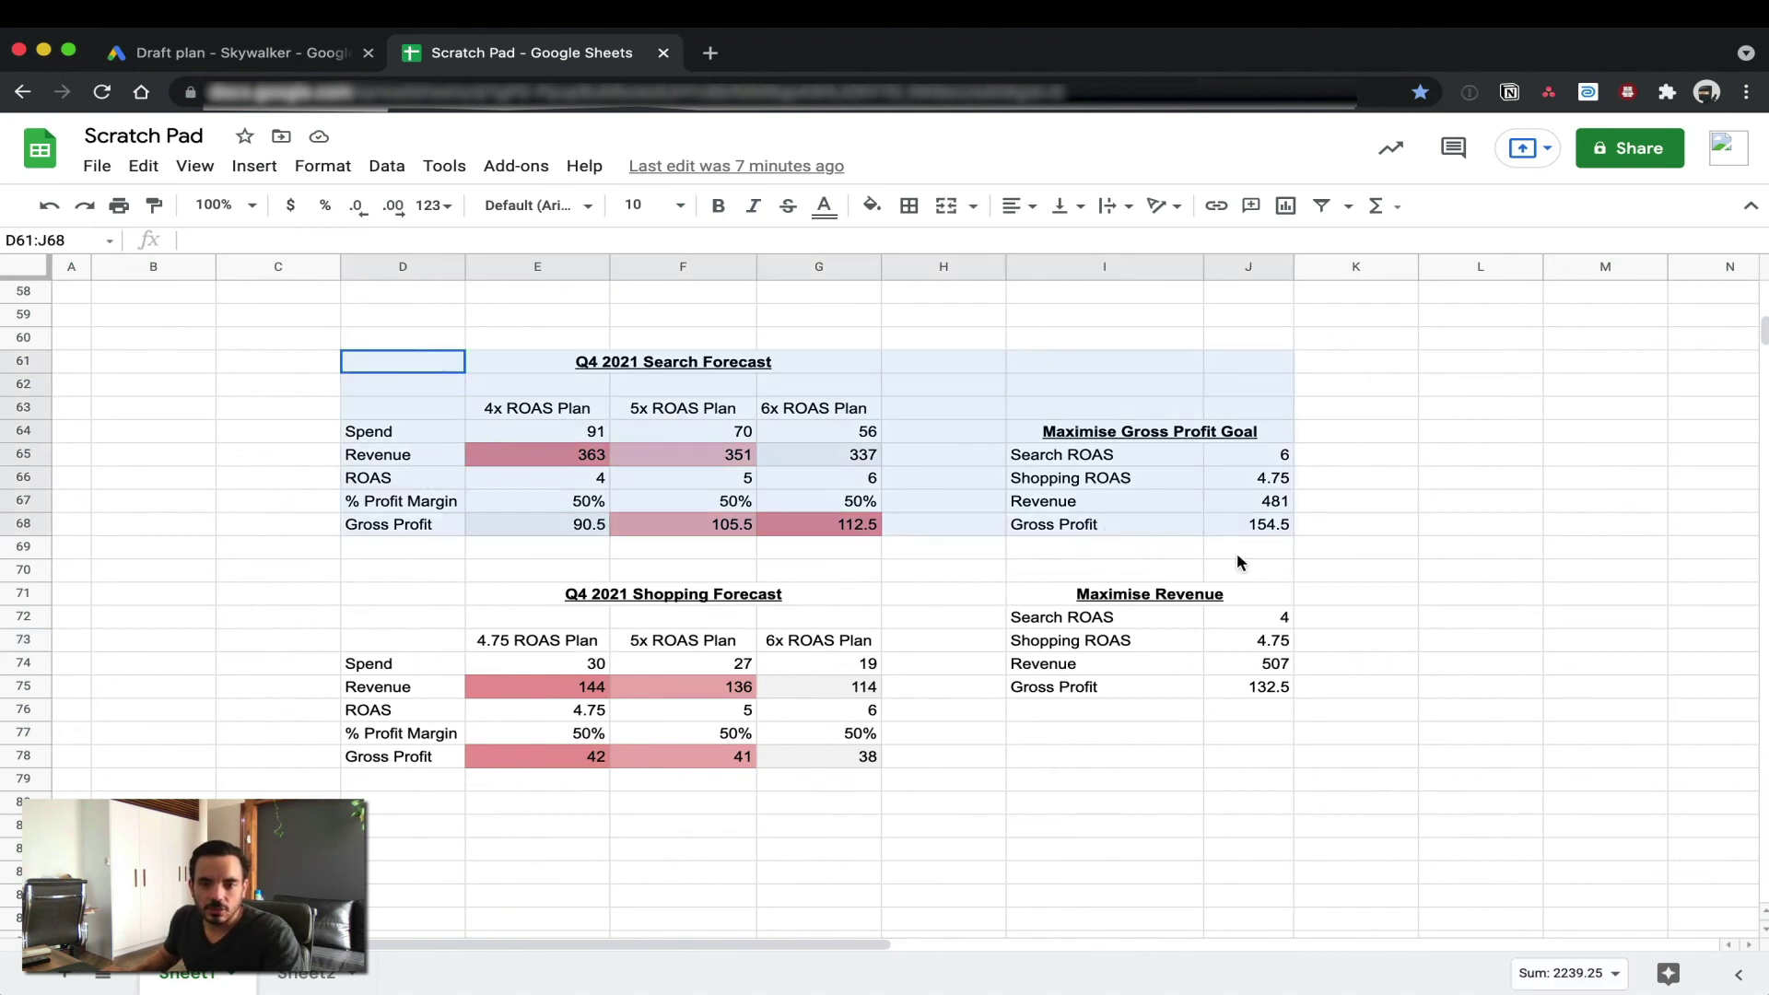
left_click(1310, 553)
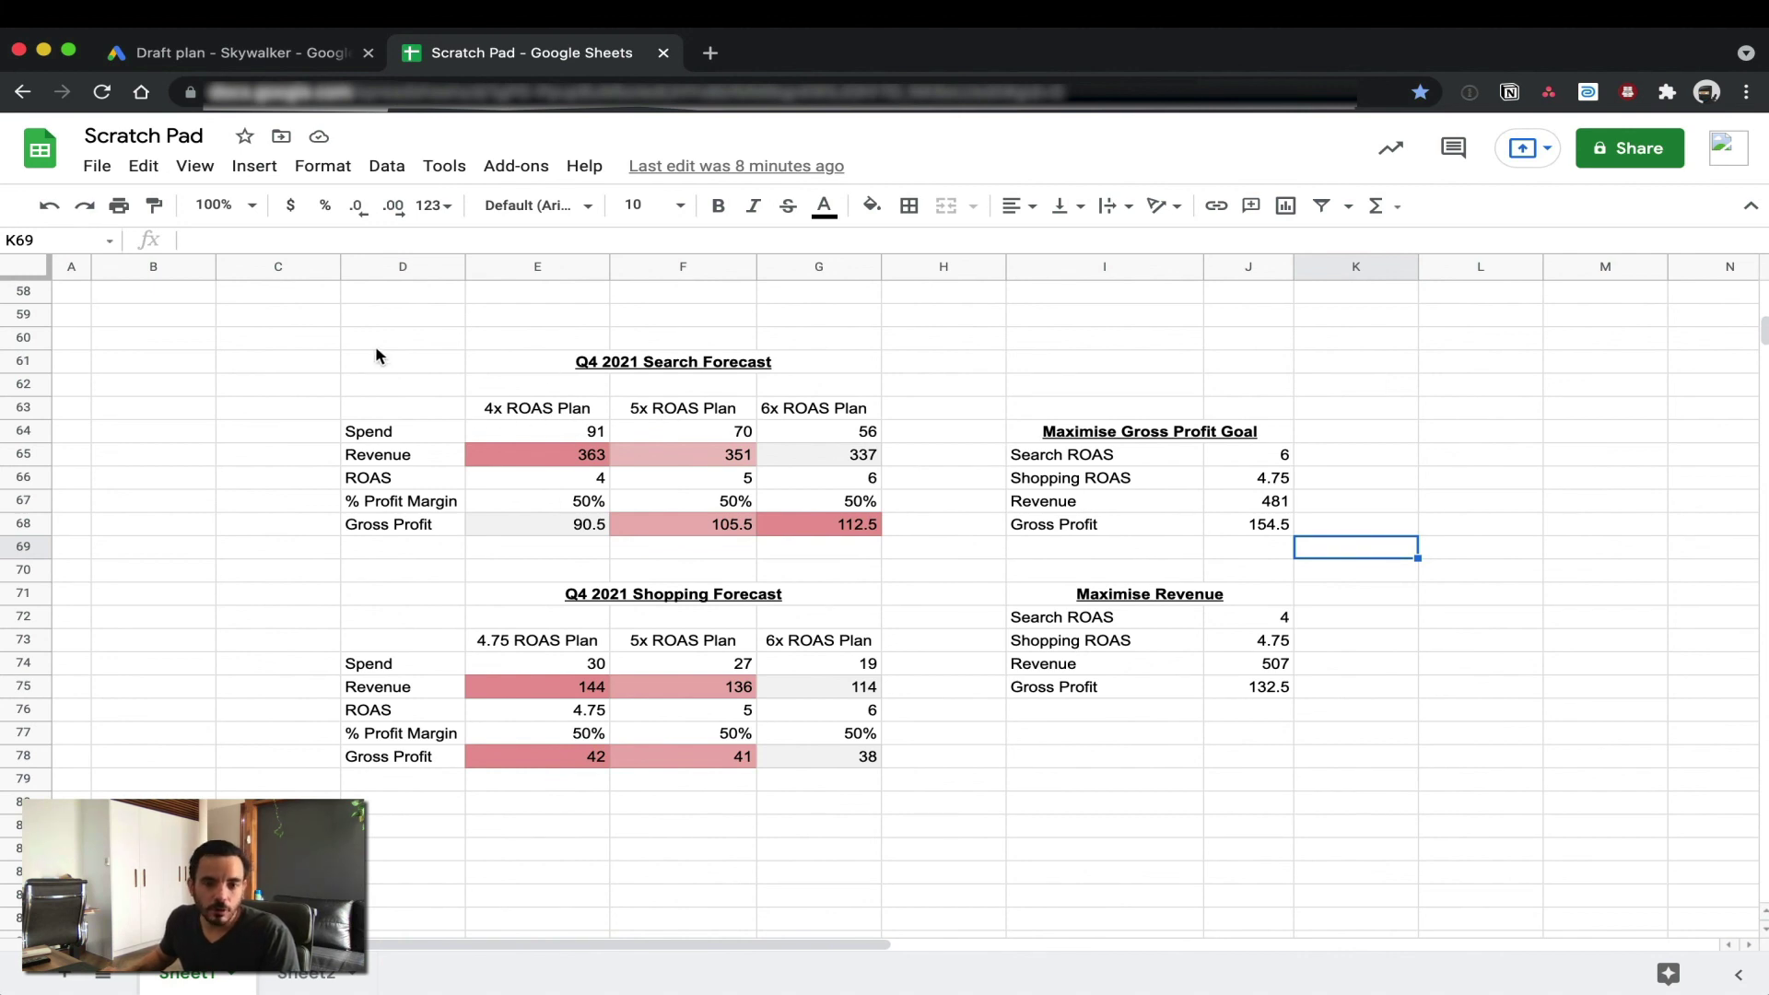
left_click(291, 317)
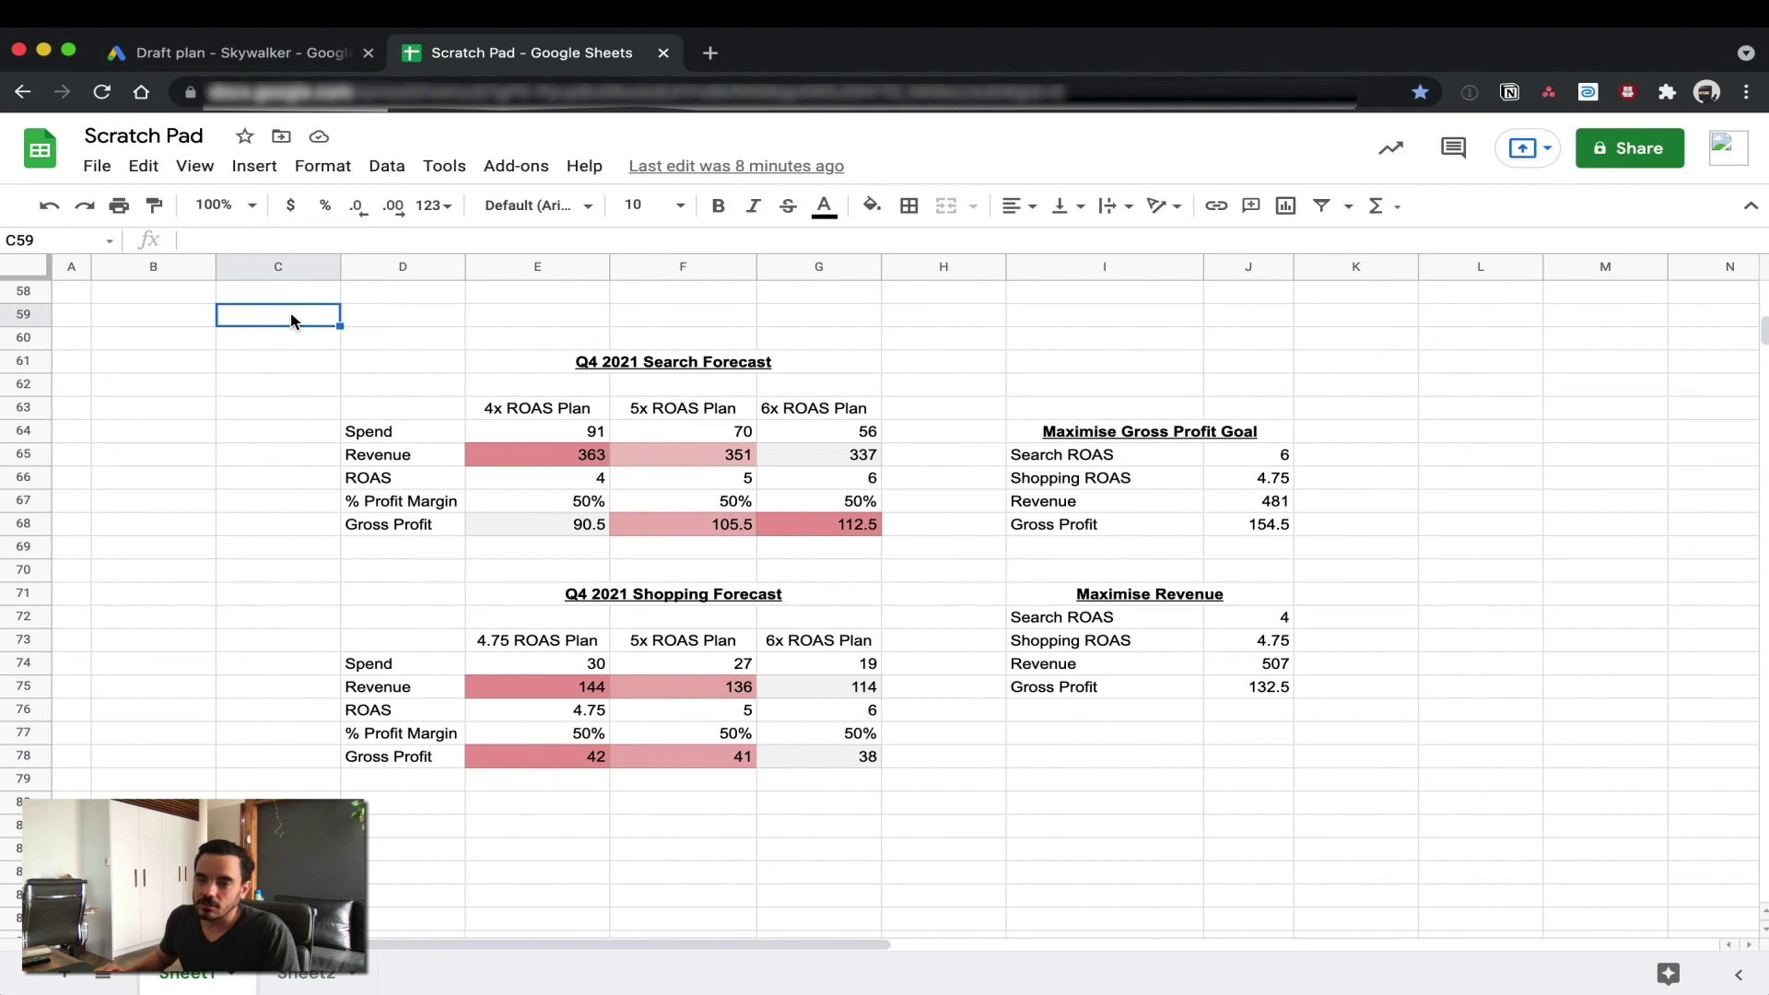